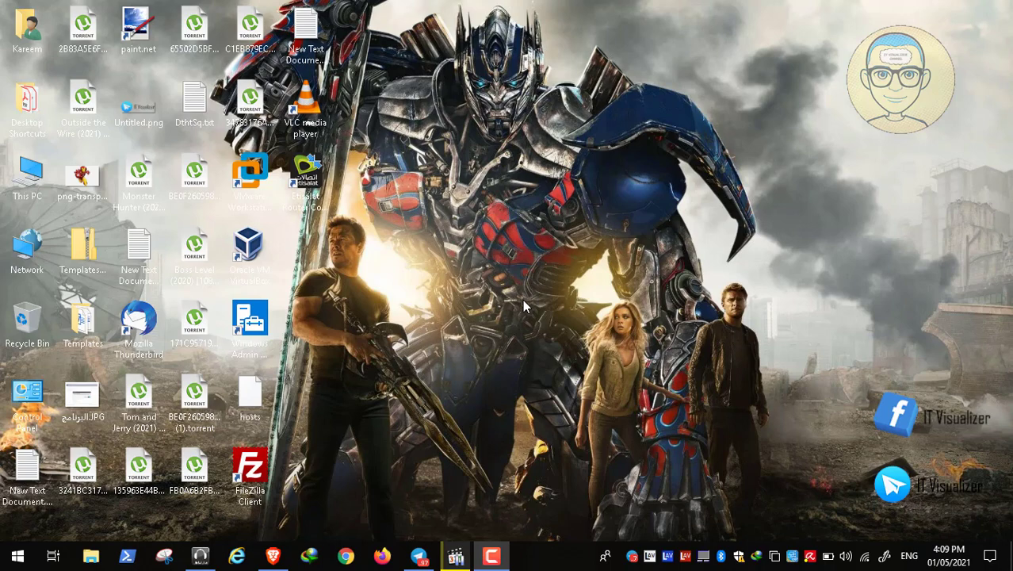
Step: Switch to Telegram, discard the open Presentation1.pdf caption edit, and browse the IT Visualizer channel for the COVID-19 Lab posts
left_click(418, 555)
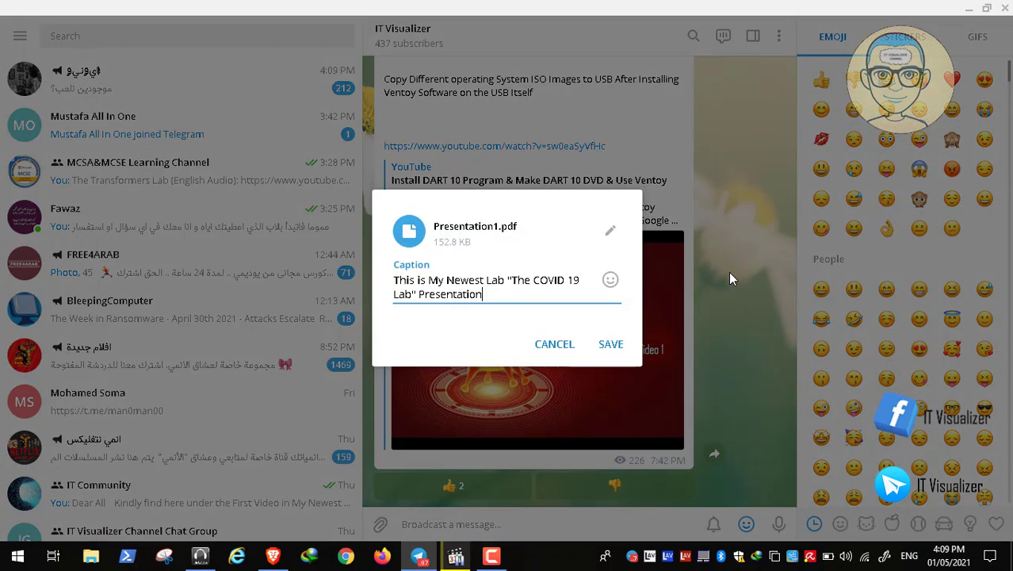
left_click(554, 343)
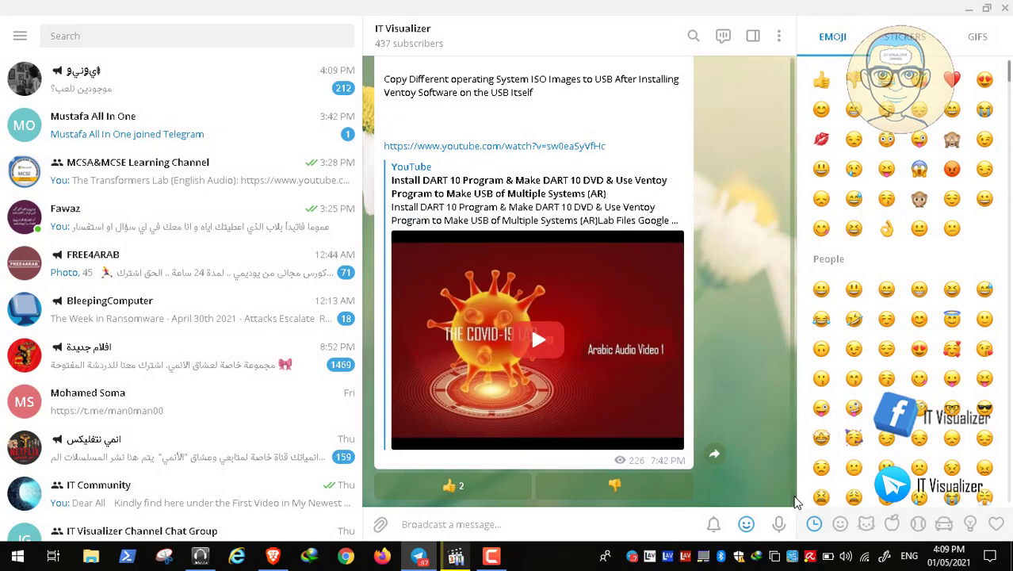
scroll(797, 501, "up", 5)
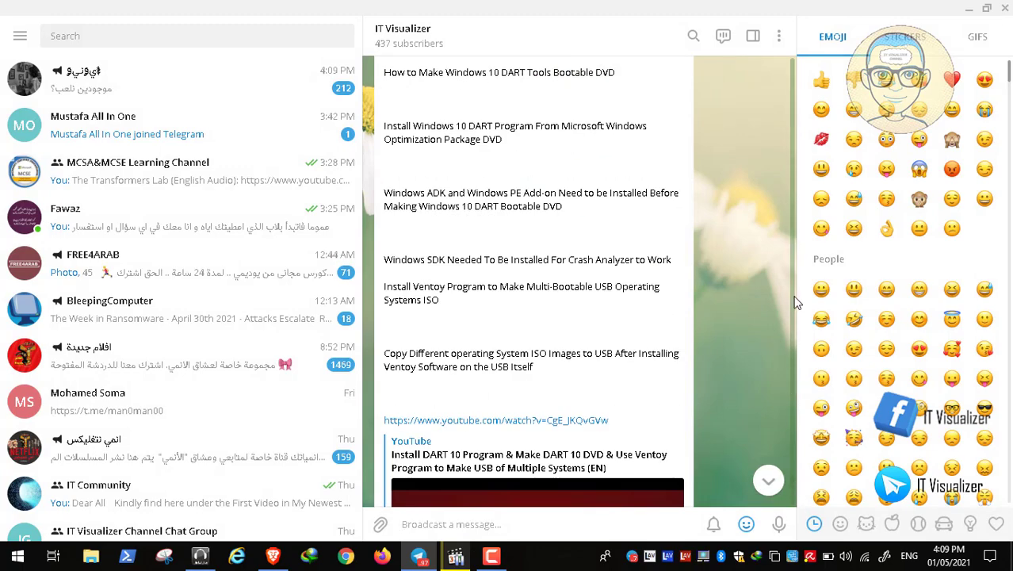
scroll(797, 302, "up", 5)
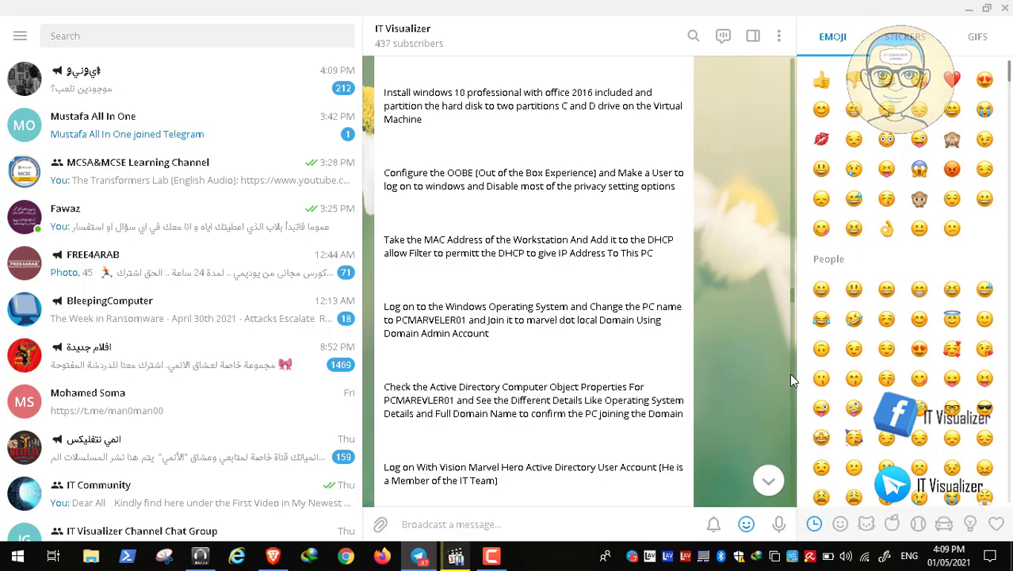
scroll(789, 373, "up", 5)
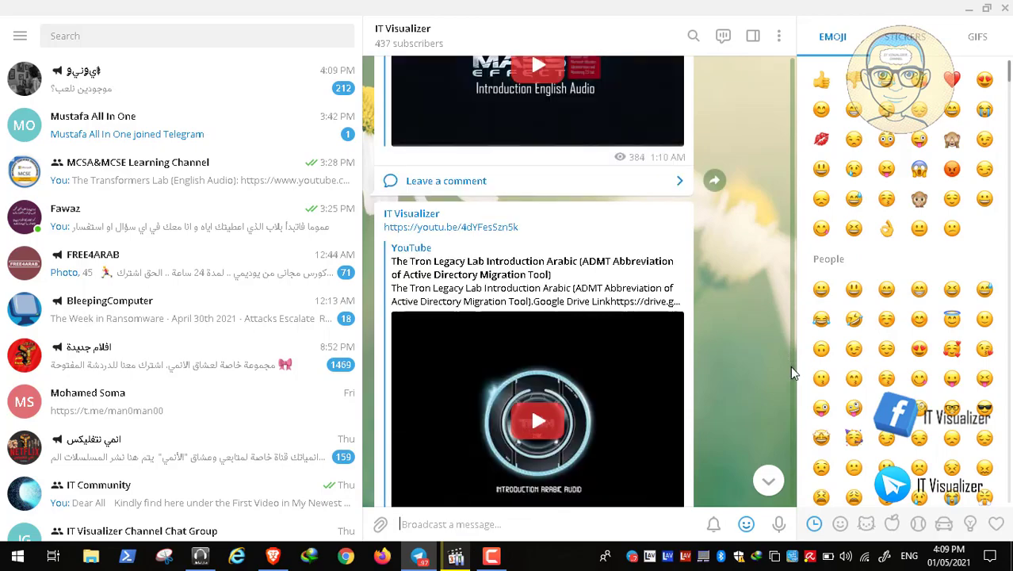
scroll(790, 366, "up", 5)
scroll(797, 400, "down", 10)
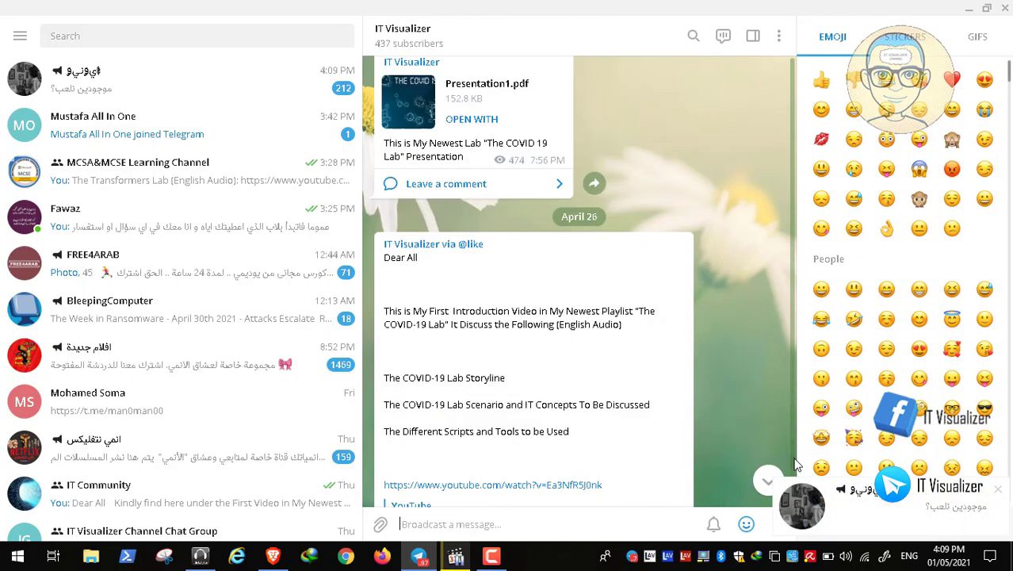
scroll(796, 468, "down", 6)
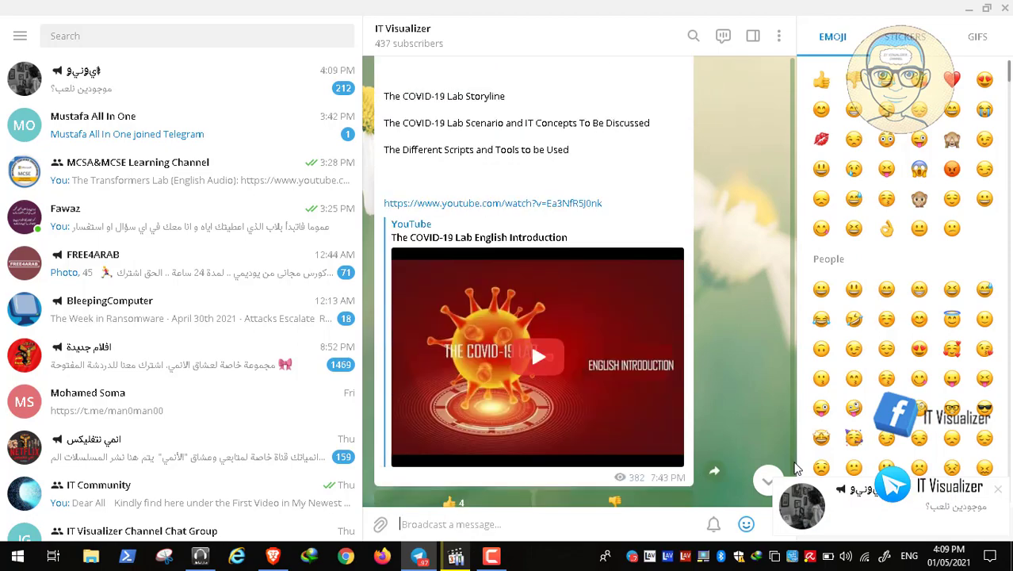
scroll(797, 472, "down", 6)
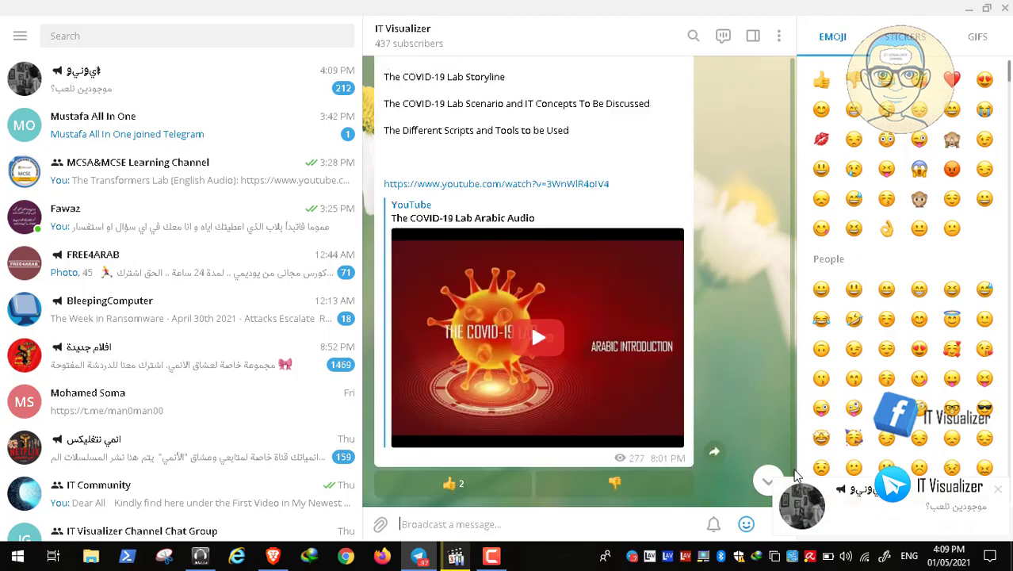
scroll(797, 480, "down", 3)
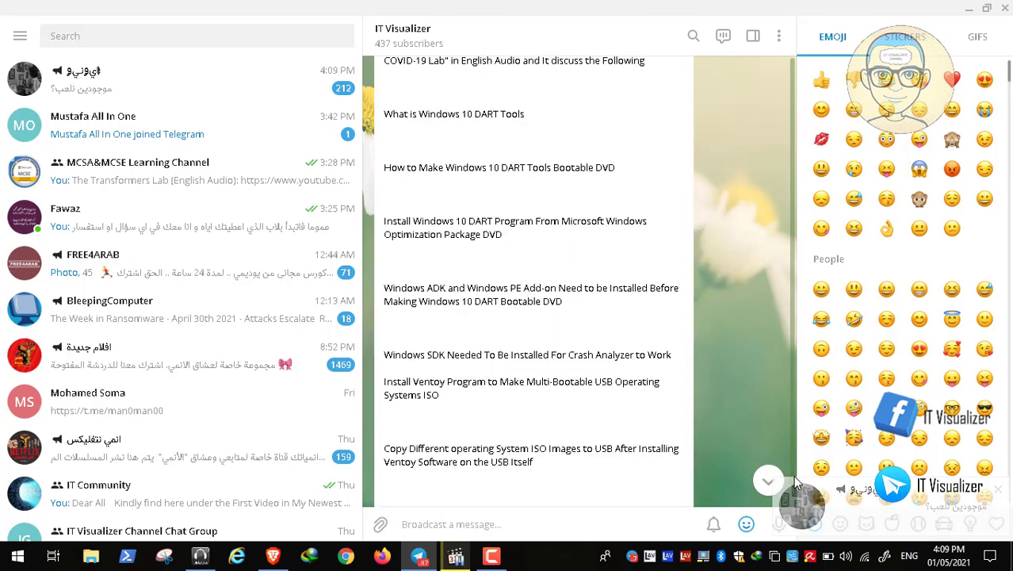
Step: Read the topic list in the April 28 post about the first English COVID-19 Lab video
scroll(793, 481, "up", 2)
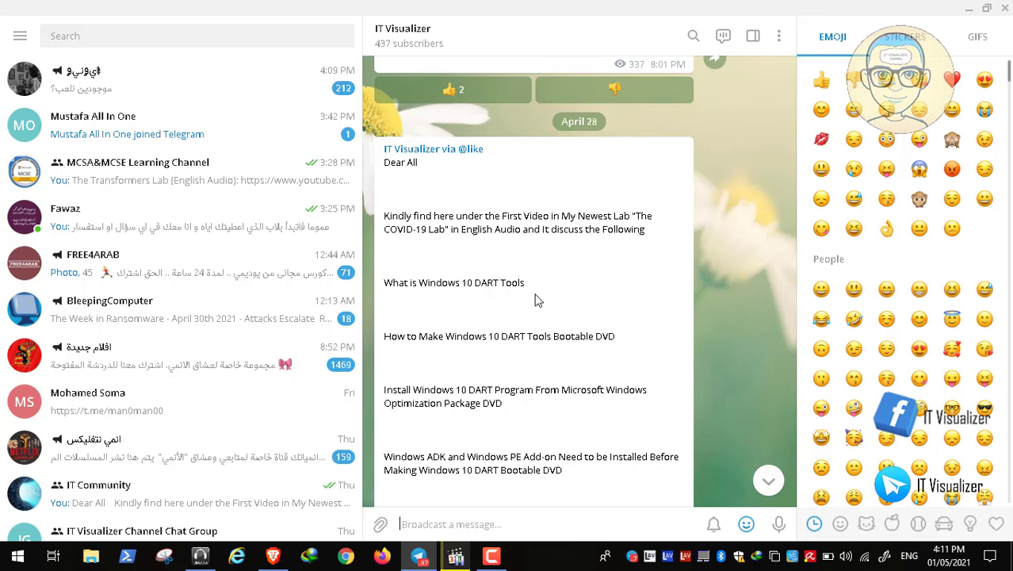
scroll(535, 300, "down", 2)
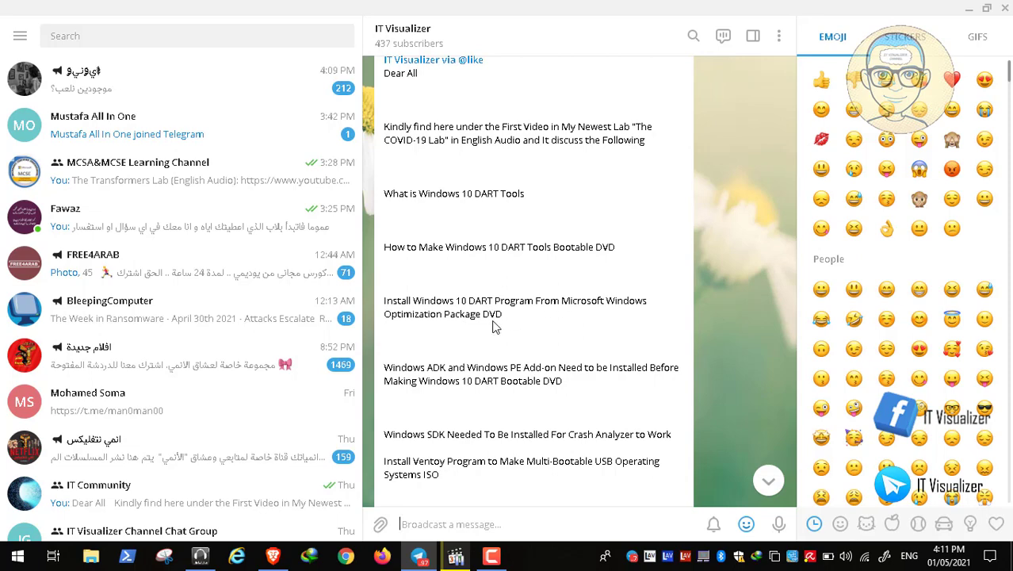
scroll(494, 325, "down", 1)
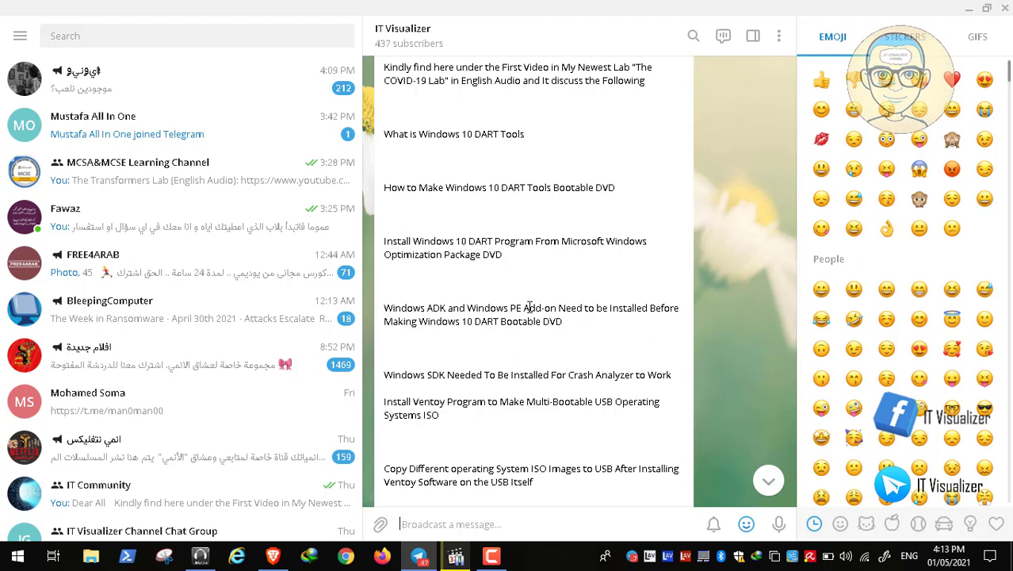
scroll(529, 308, "down", 2)
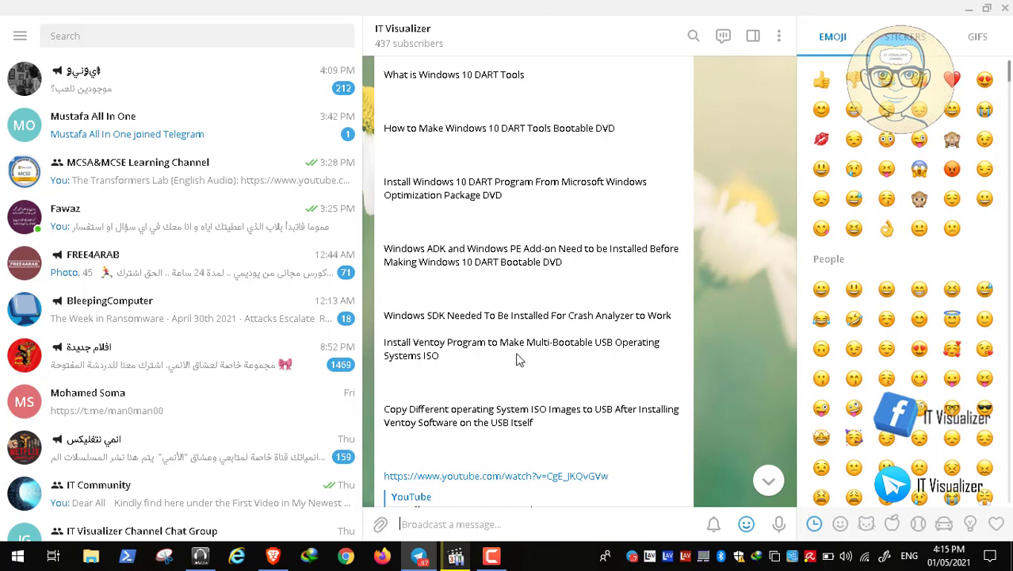
Step: Minimize Telegram and launch VMware Workstation Pro from the desktop
left_click(968, 8)
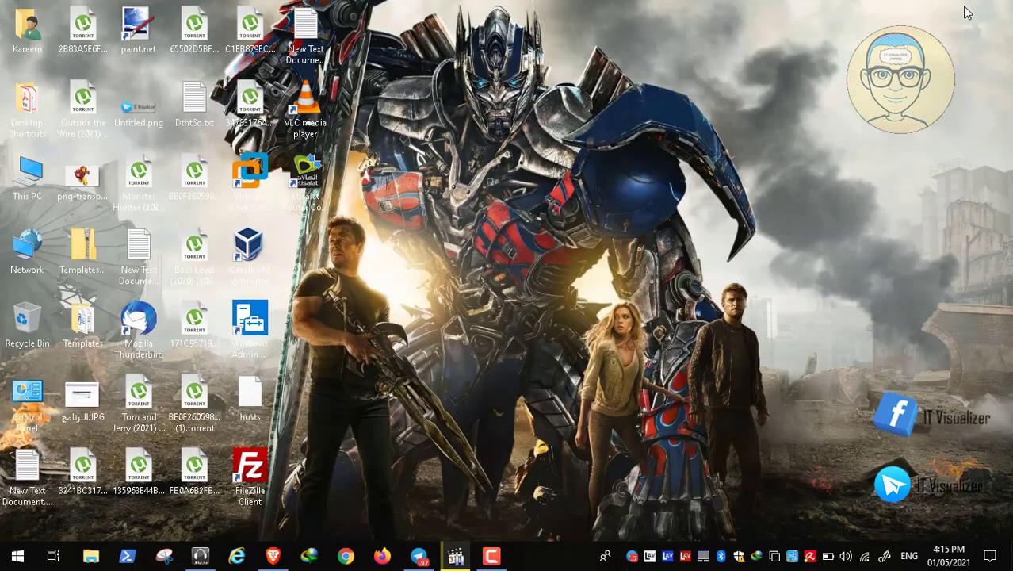
left_click(253, 192)
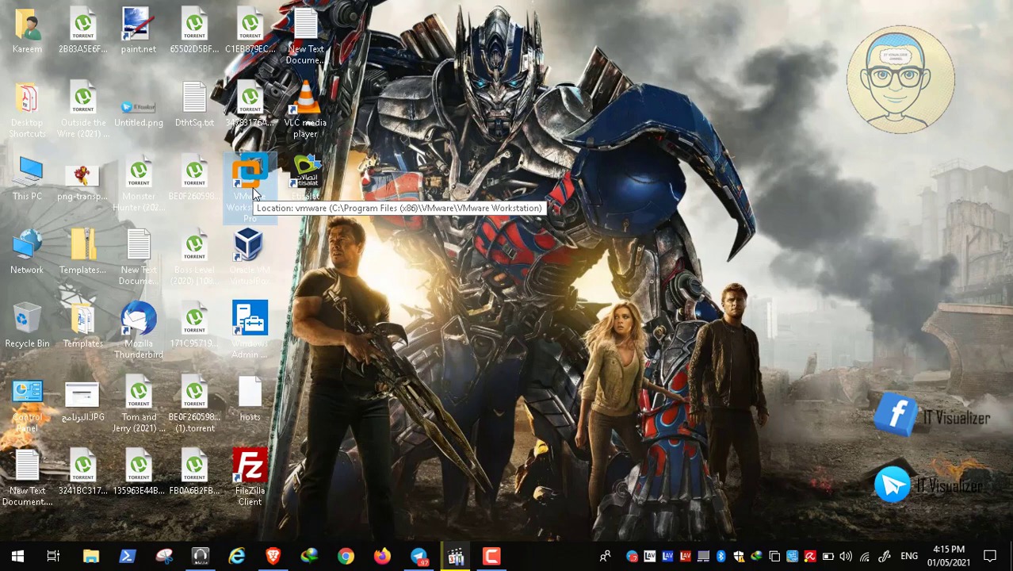
double_click(254, 192)
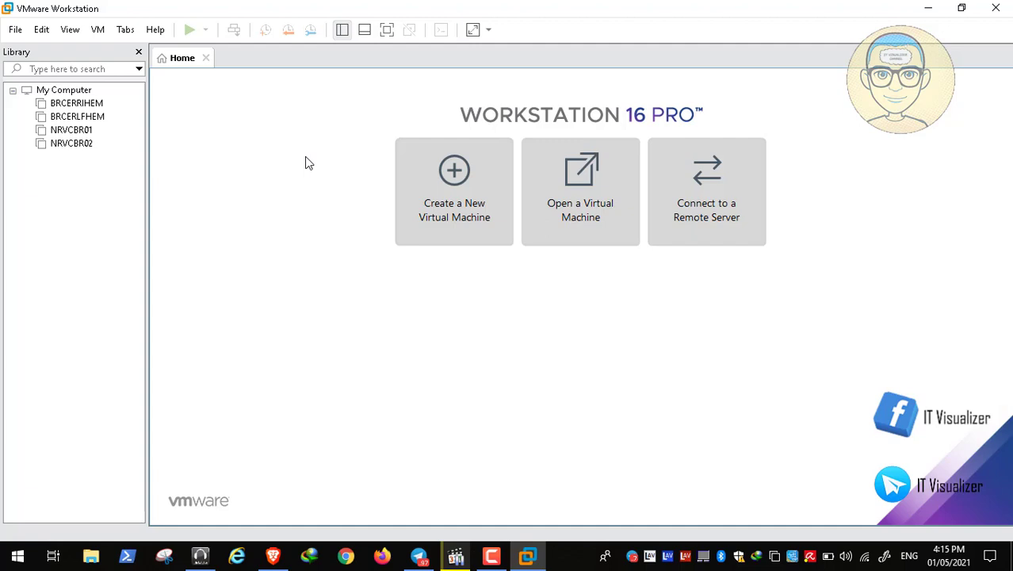
Step: Minimize VMware Workstation and bring up the InformatiWeb Pro article on booting a virtual machine from a USB key in Brave
left_click(934, 8)
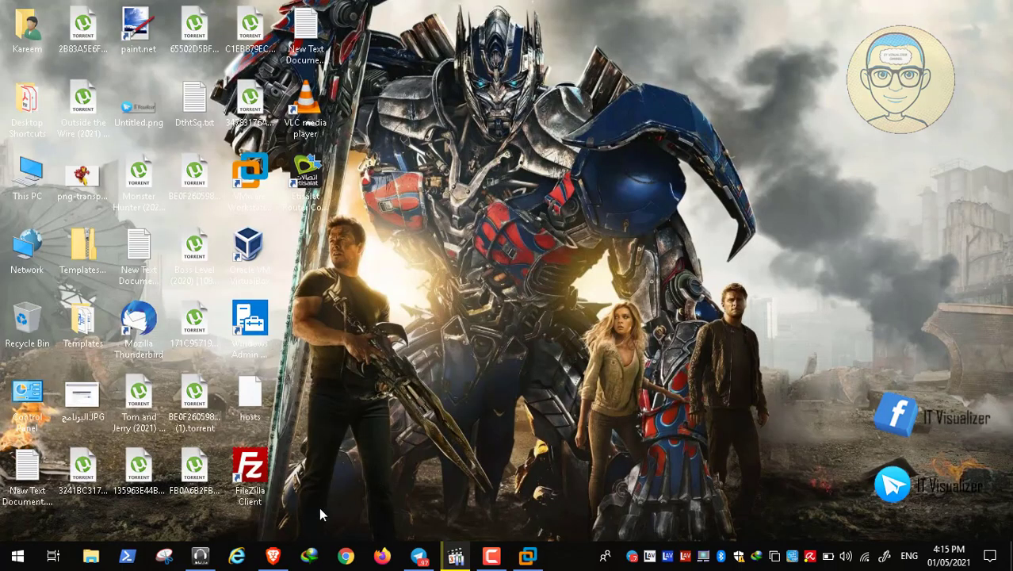
left_click(273, 556)
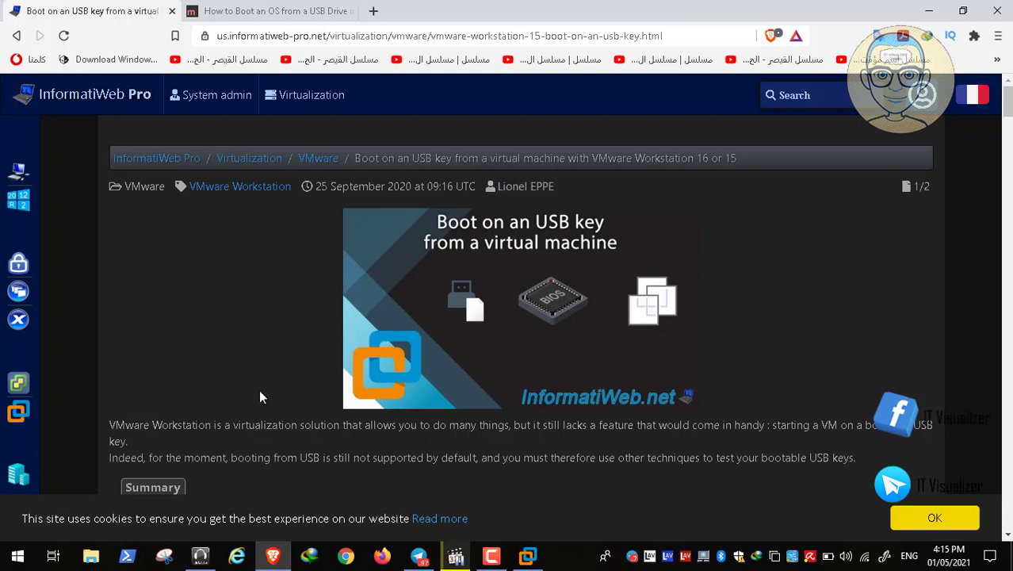
left_click(267, 11)
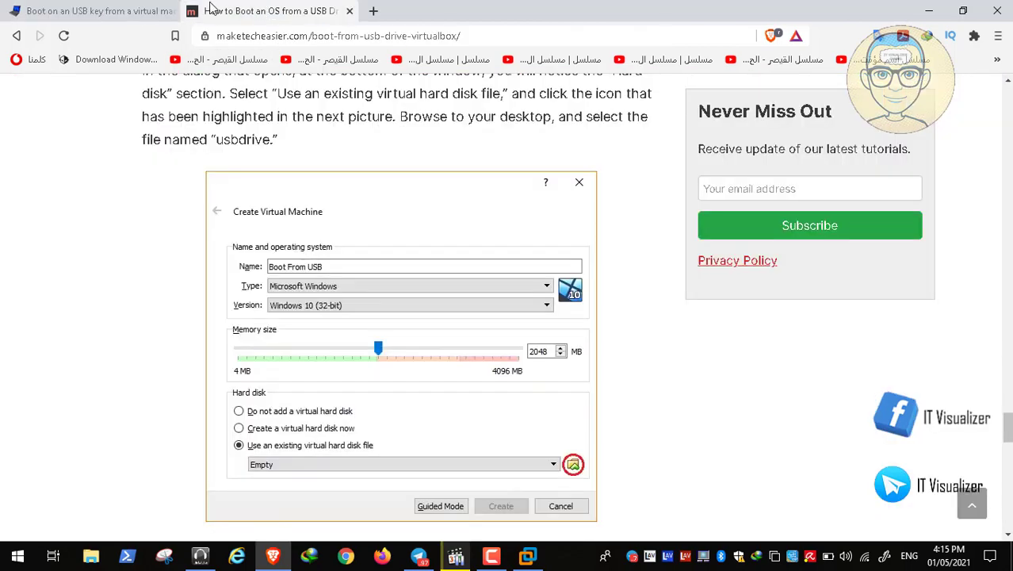
left_click(116, 14)
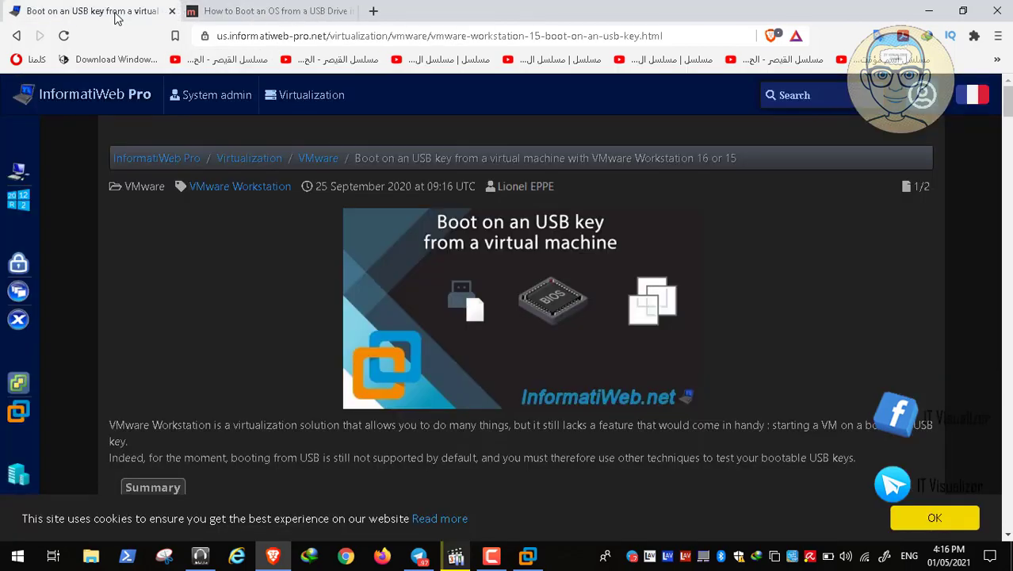
Step: Look over the article's introduction and its summary of USB boot techniques
key("Down")
key("Down")
key("Down")
key("Down")
key("Down")
key("Down")
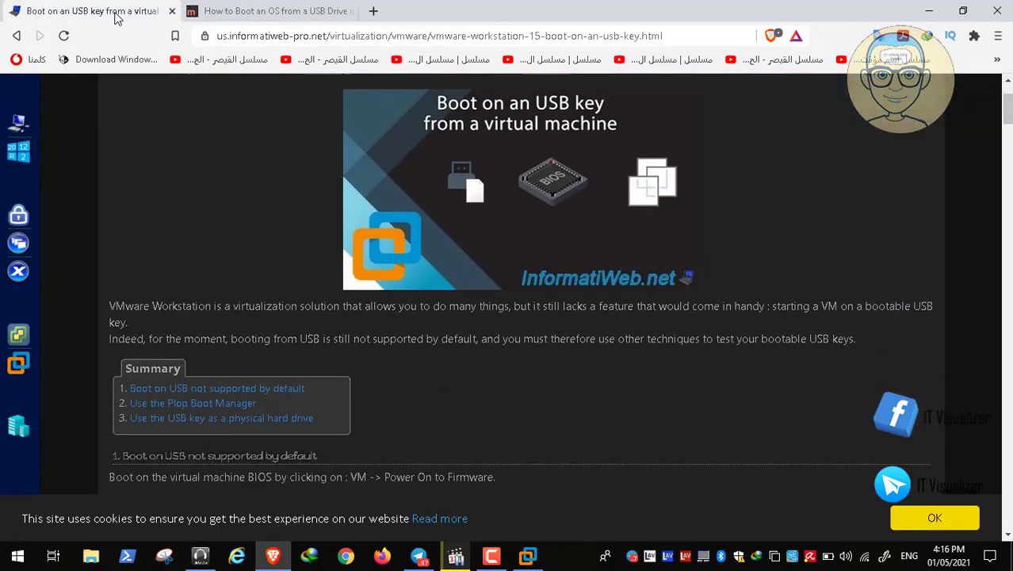
key("Up")
key("Up")
key("Up")
key("Up")
key("Up")
key("Up")
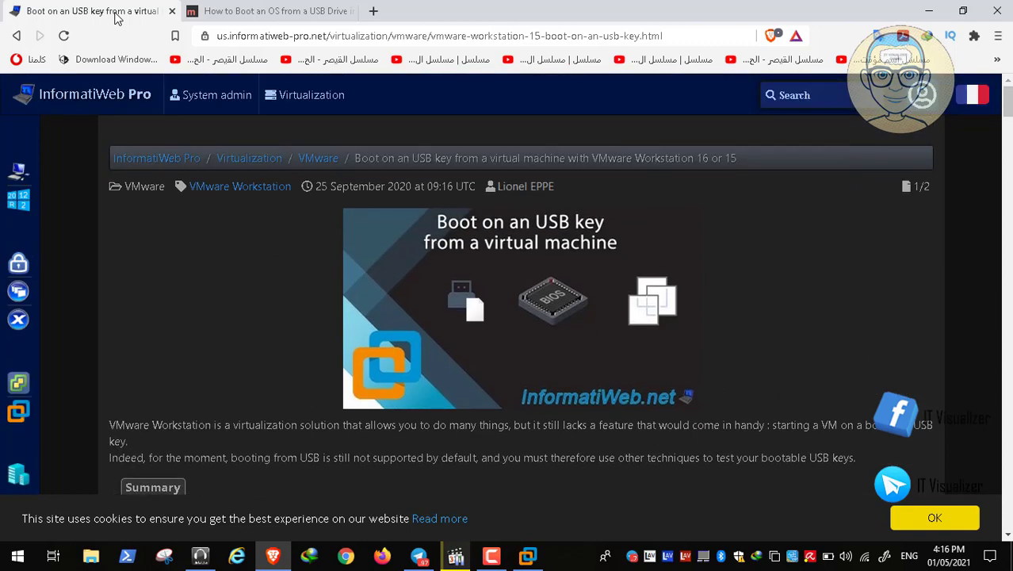
key("Down")
key("Down")
key("Down")
key("Down")
key("Down")
key("Down")
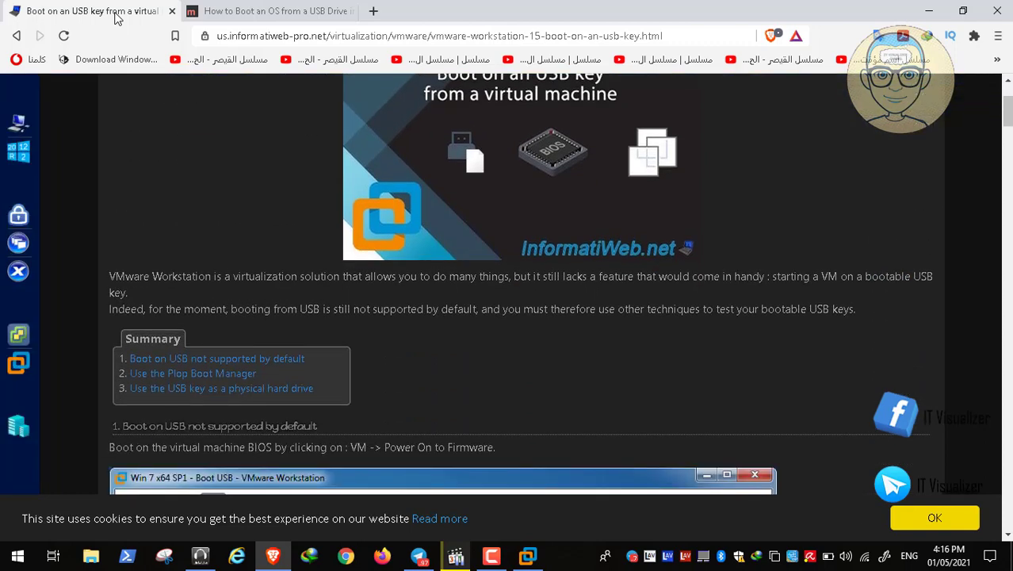
Step: Examine the section on USB boot not being supported by default, including the Power On to Firmware illustration
key("Down")
key("Down")
key("Down")
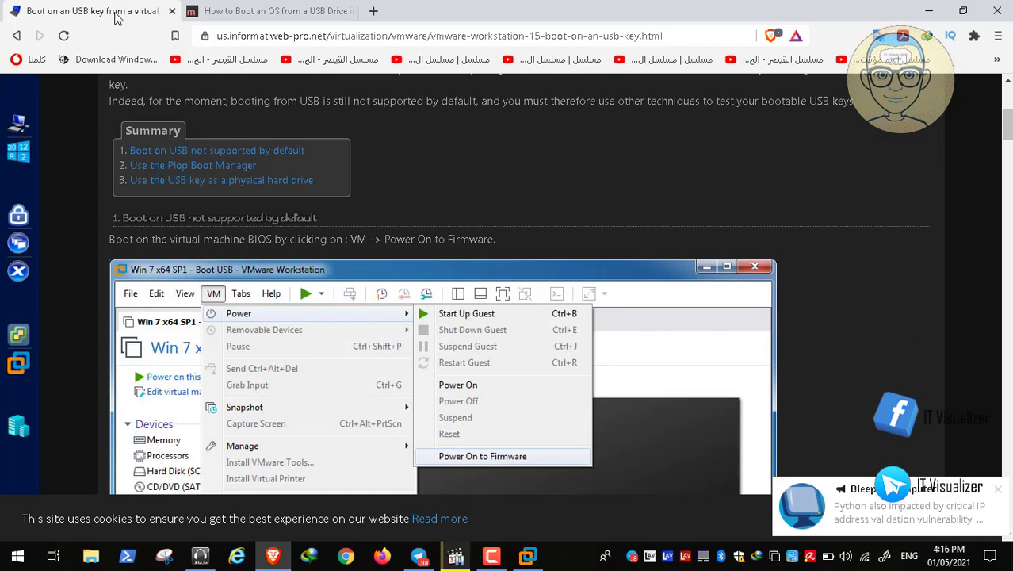
key("Down")
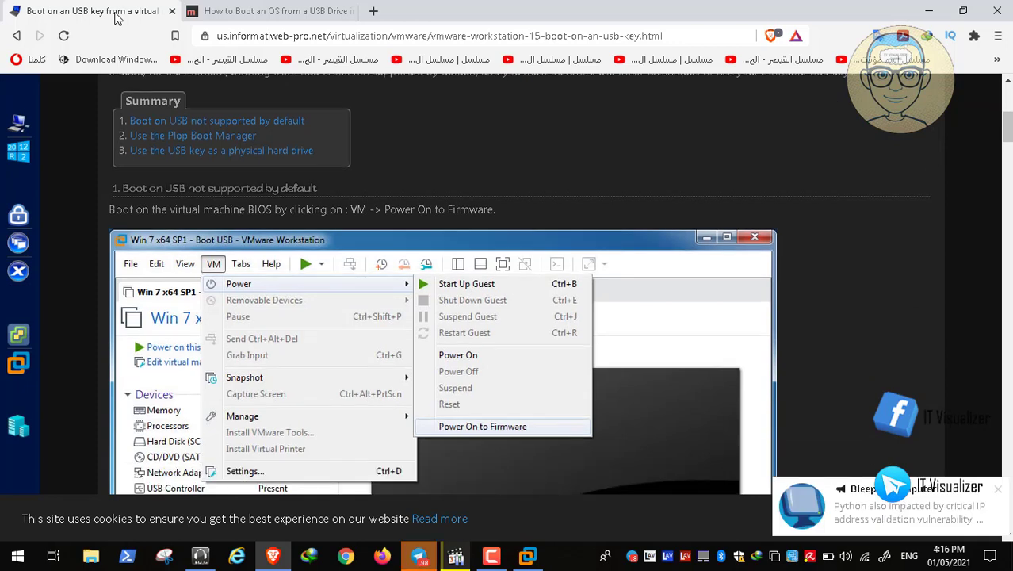
key("Down")
key("Down")
key("Down")
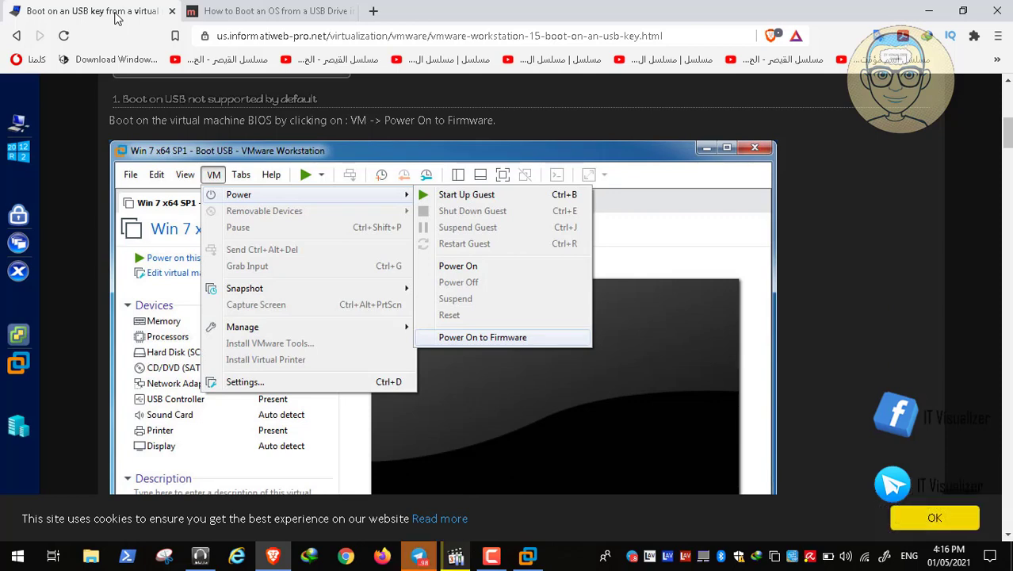
key("Down")
key("Down")
key("Down")
key("Down")
key("Down")
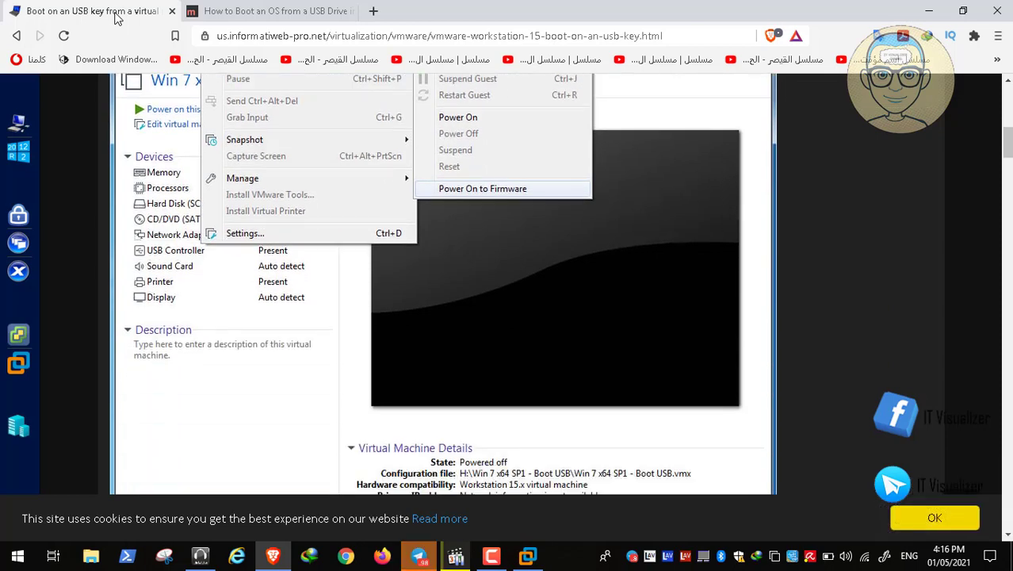
Step: Read the instructions for connecting the bootable USB key and checking the Boot settings in the virtual machine's BIOS
key("Down")
key("Down")
key("Down")
key("Down")
key("Down")
key("Down")
key("Down")
key("Down")
key("Down")
key("Down")
key("Down")
key("Down")
key("Down")
key("Down")
key("Down")
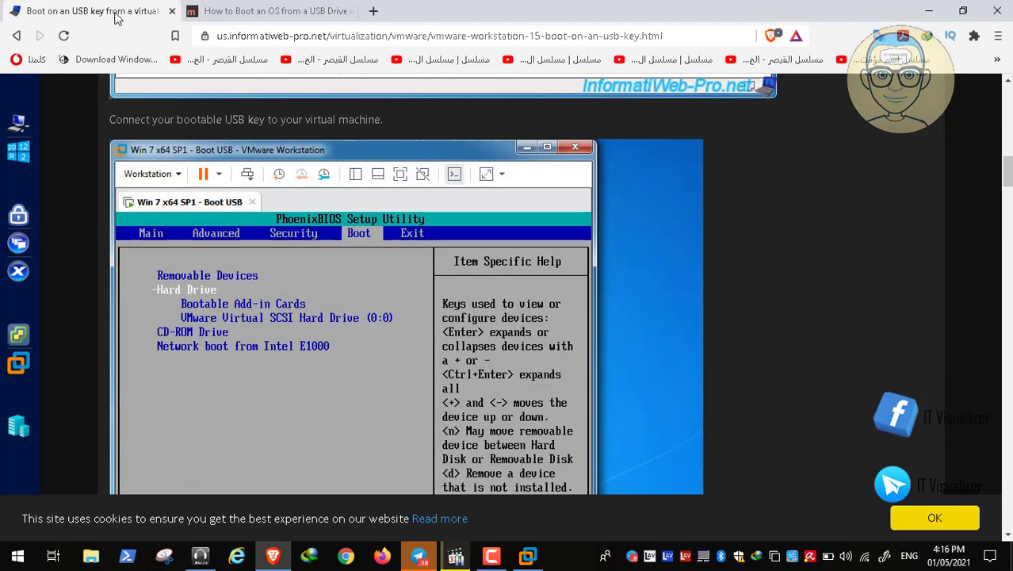
key("Down")
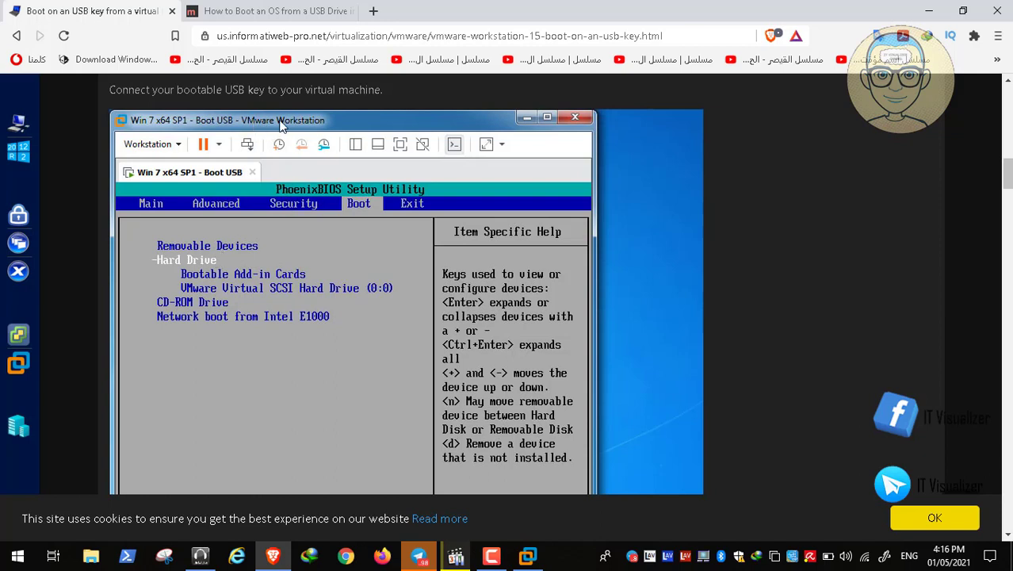
scroll(295, 143, "down", 1)
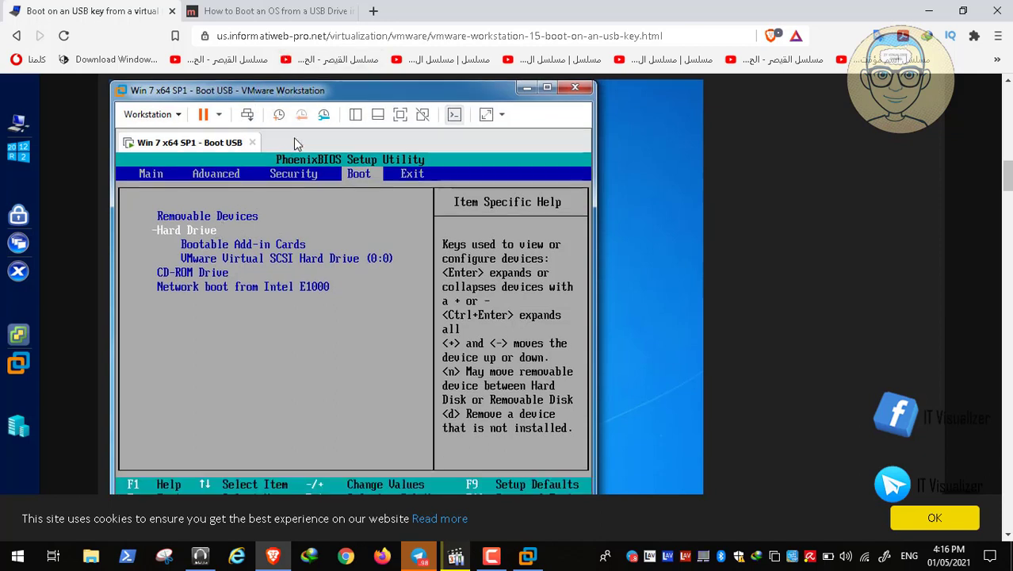
scroll(295, 142, "down", 1)
scroll(295, 143, "down", 2)
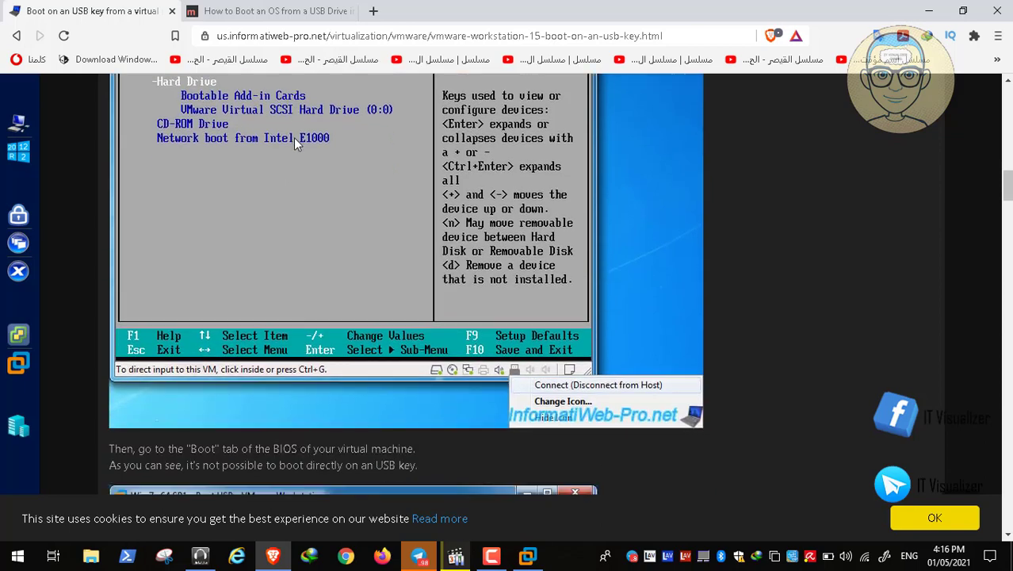
scroll(293, 143, "down", 3)
scroll(293, 142, "down", 1)
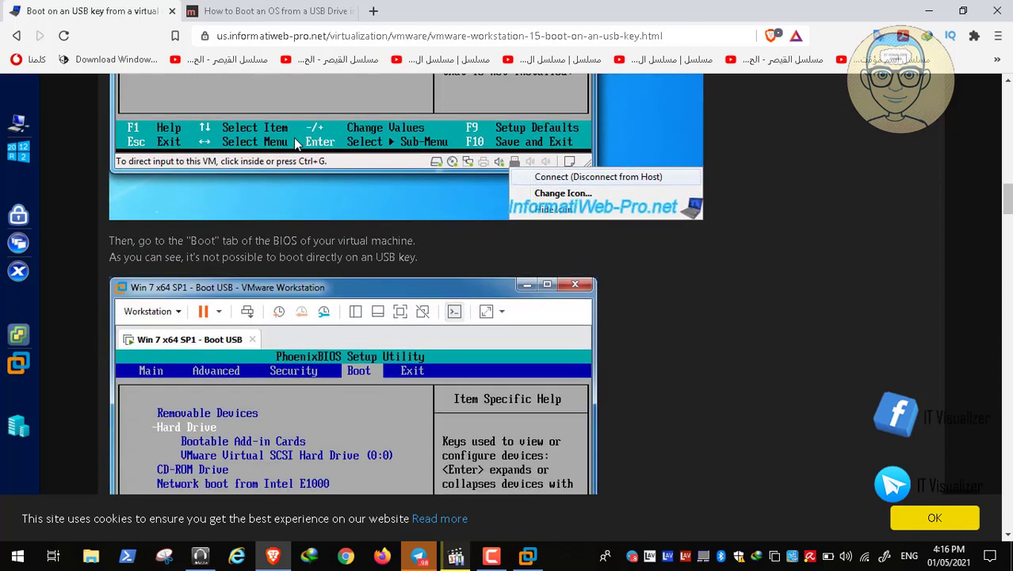
Step: Read the introduction to the Plop Boot Manager technique, including its EFI warning and the virtual machine settings illustration
scroll(295, 142, "down", 6)
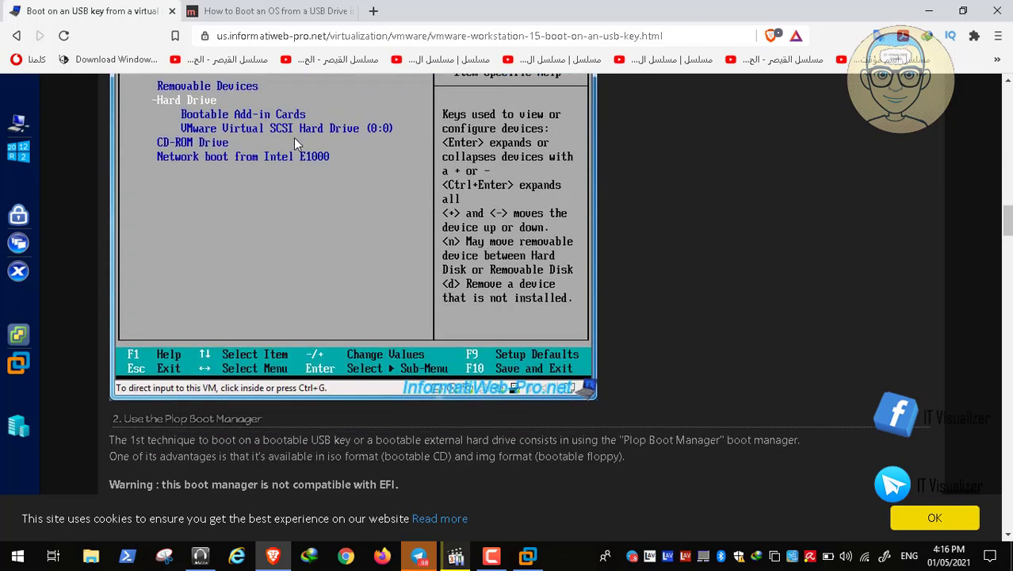
scroll(294, 139, "down", 1)
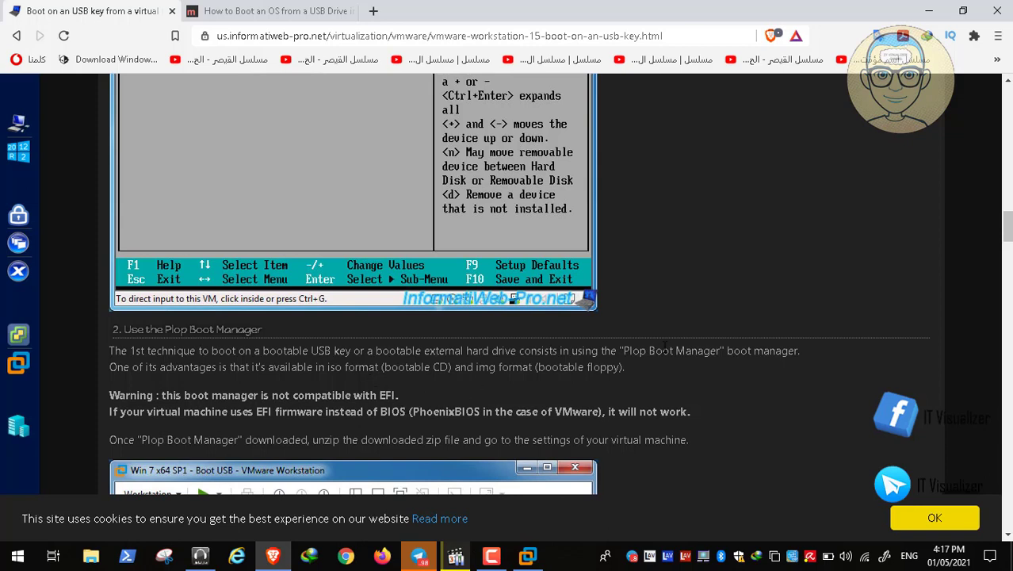
scroll(689, 349, "down", 4)
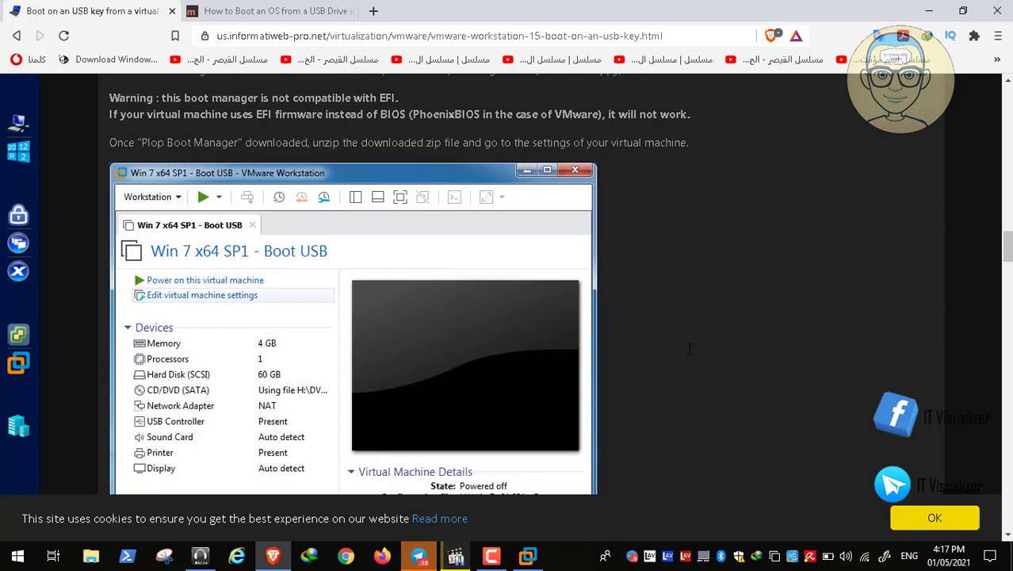
scroll(689, 349, "down", 2)
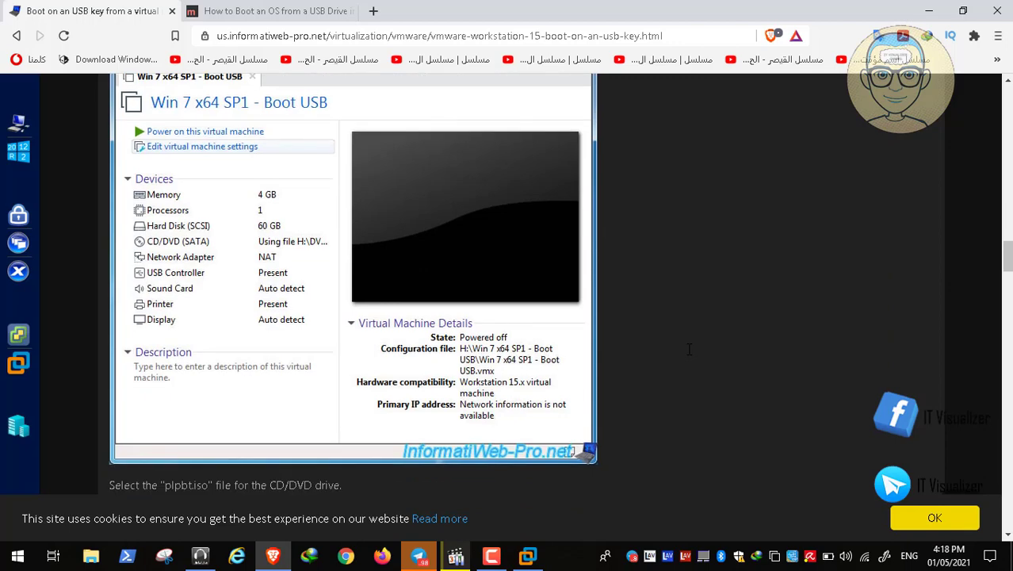
Step: Examine the virtual machine settings for attaching "plpbt.iso" to the CD/DVD drive or "plpbt.img" to a floppy drive
scroll(689, 349, "down", 5)
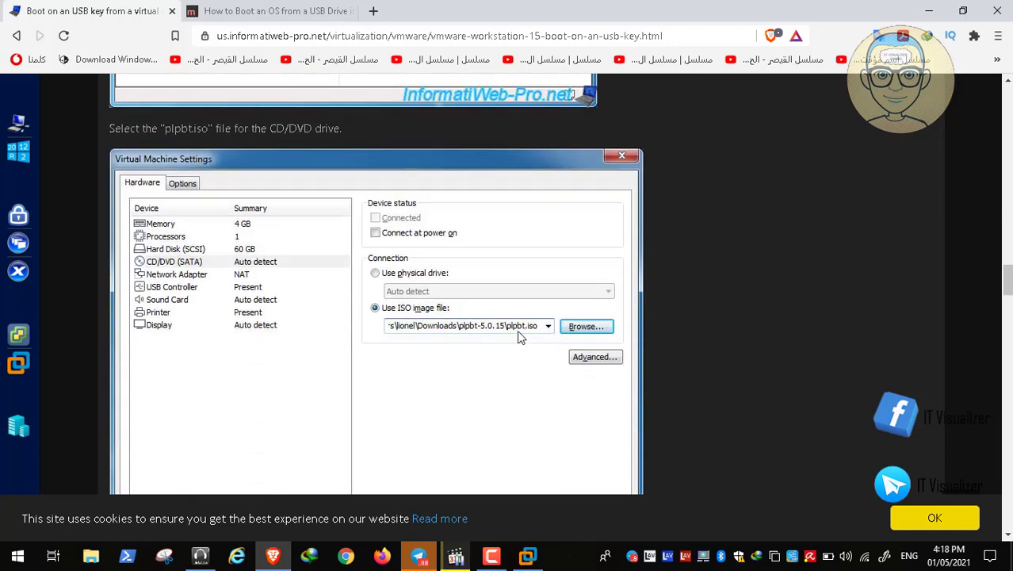
scroll(517, 333, "down", 4)
scroll(518, 332, "down", 3)
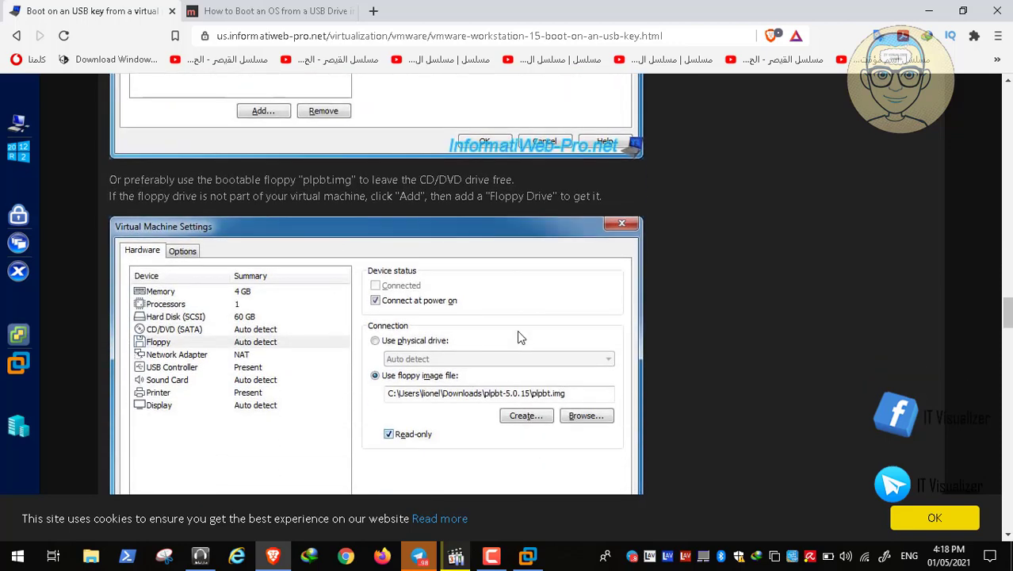
scroll(520, 338, "up", 5)
scroll(517, 333, "up", 2)
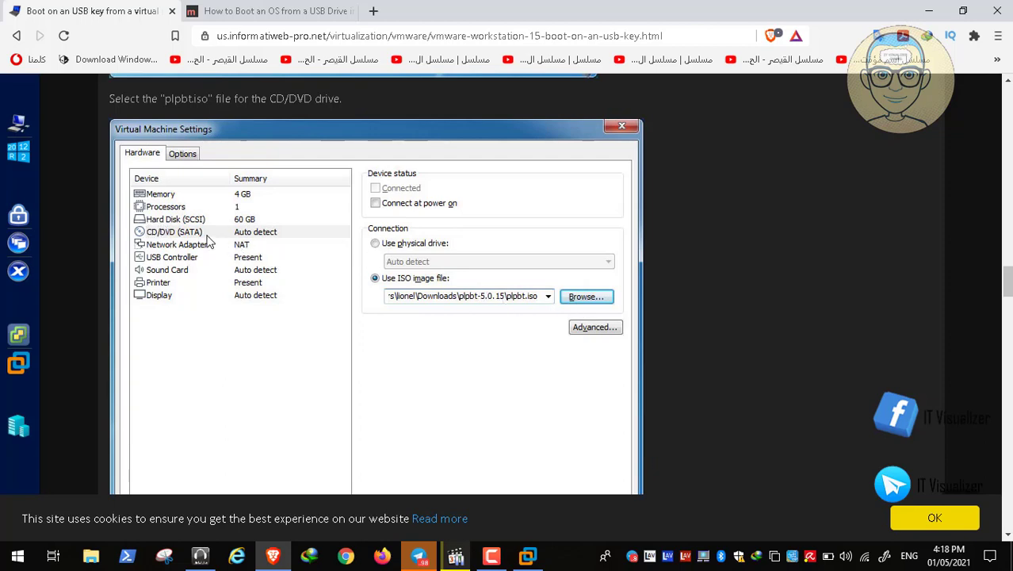
scroll(206, 241, "down", 2)
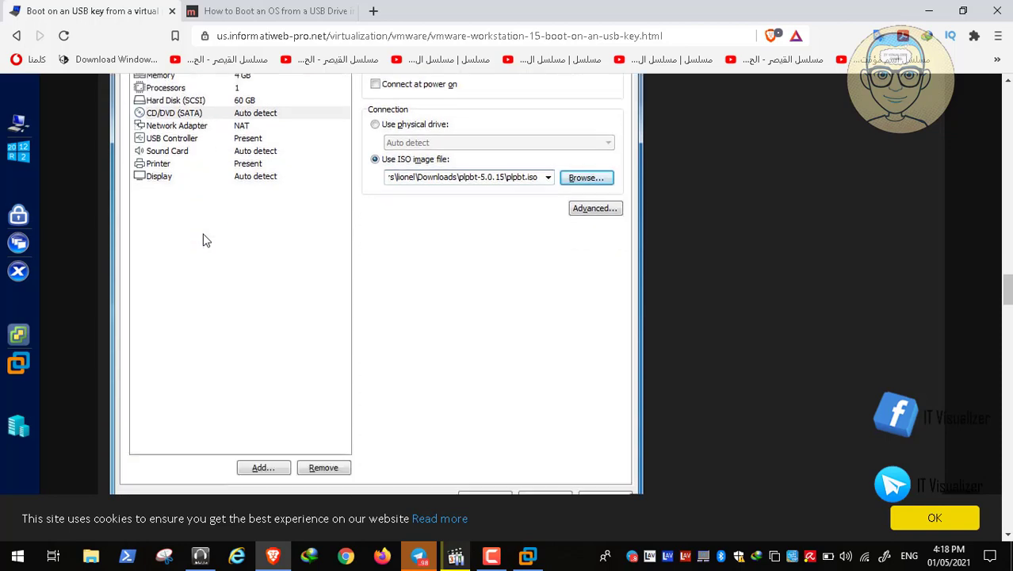
scroll(206, 241, "down", 5)
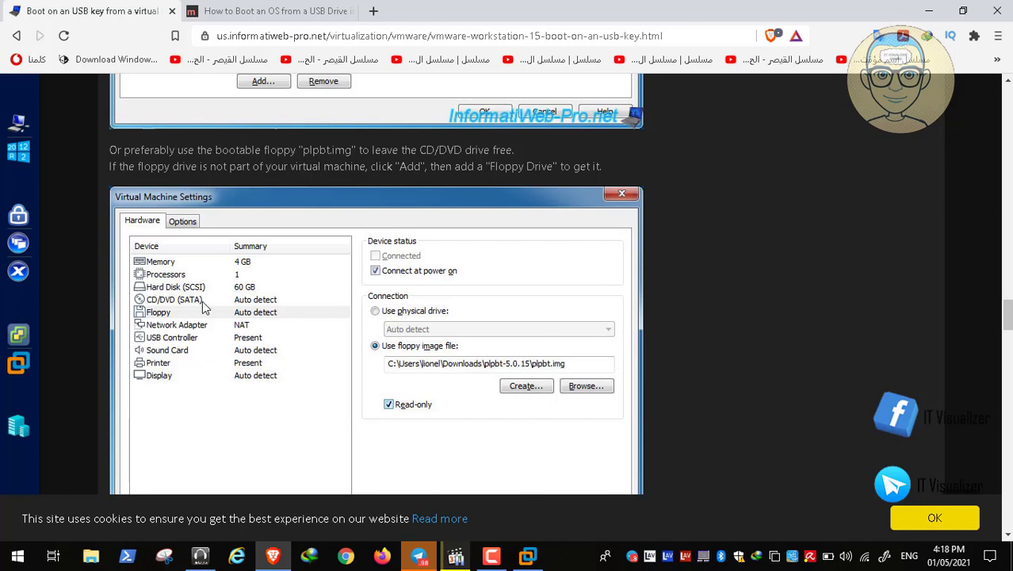
scroll(174, 315, "down", 1)
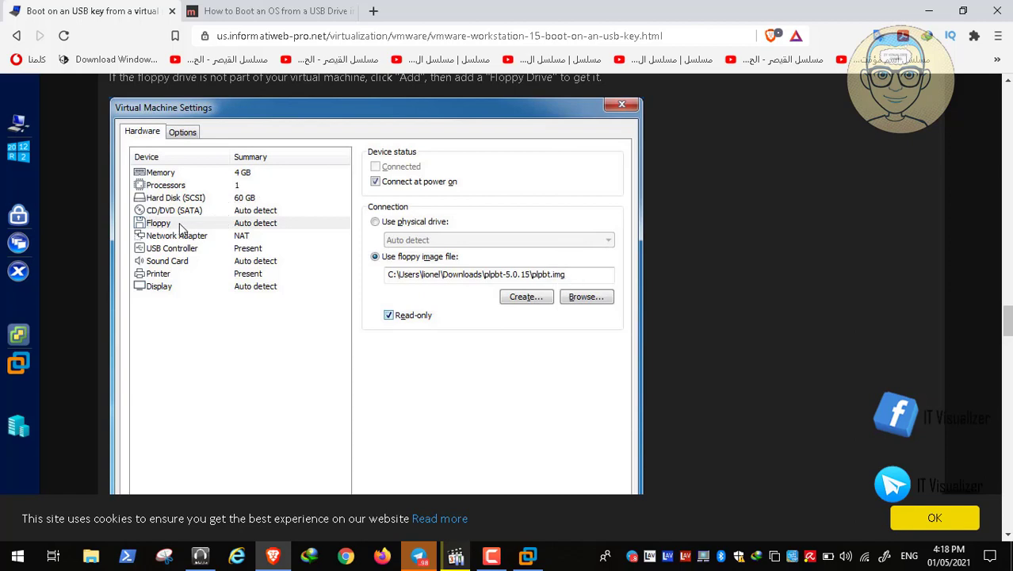
scroll(180, 223, "down", 1)
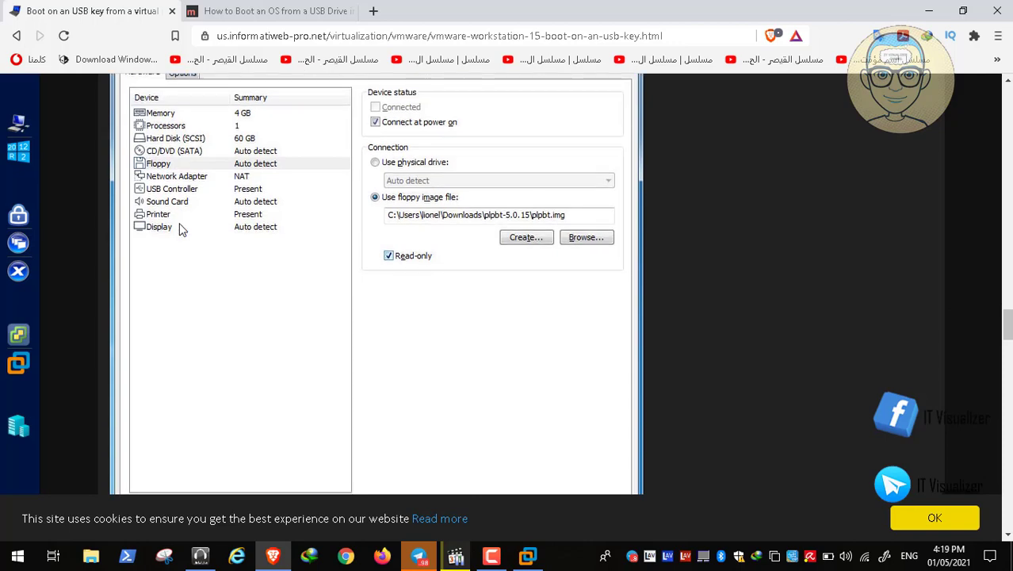
scroll(179, 229, "down", 1)
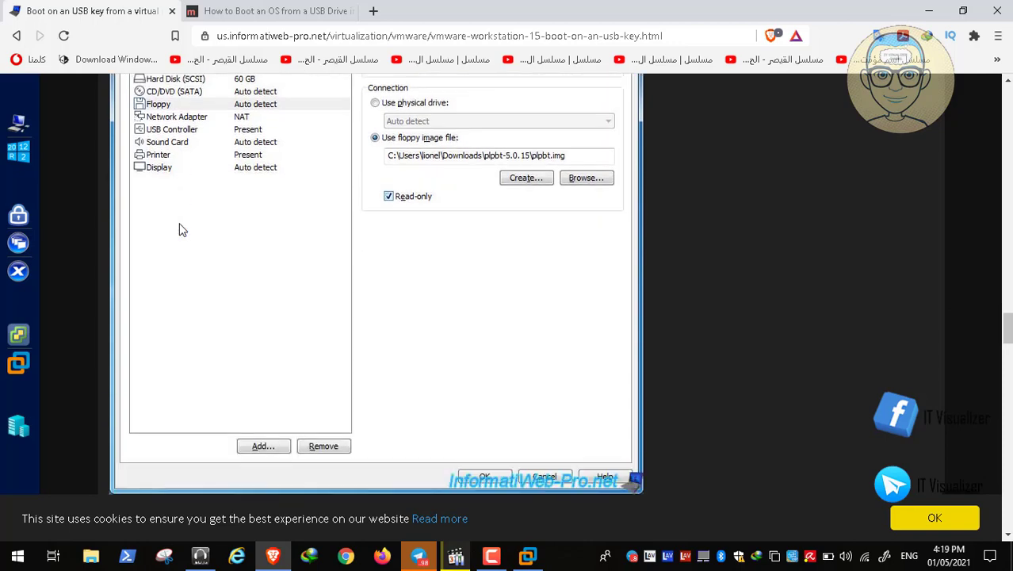
Step: Review the instructions for powering on to firmware, changing the BIOS boot order and exiting with the changes saved
scroll(179, 230, "down", 1)
scroll(179, 230, "down", 5)
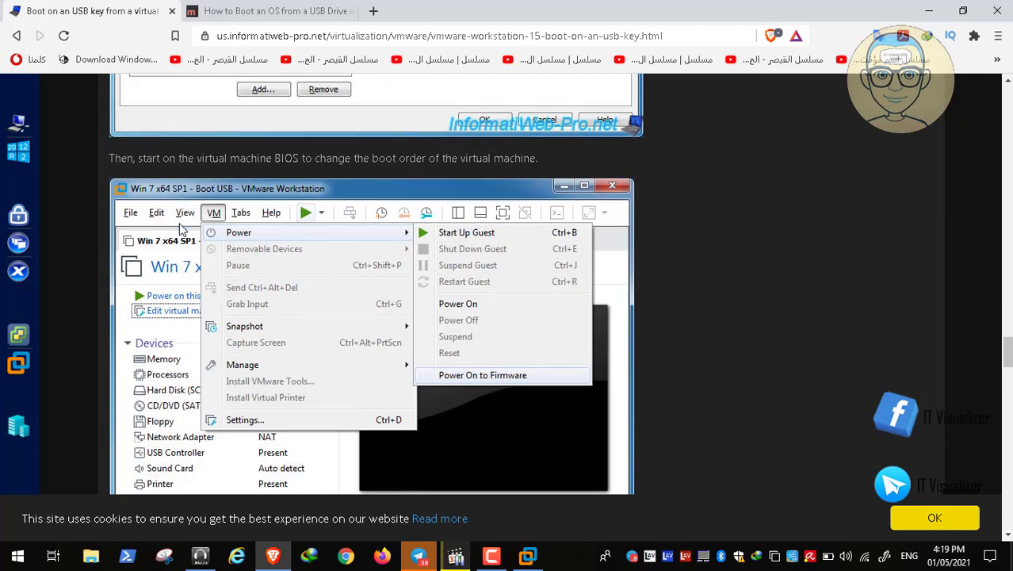
scroll(179, 229, "down", 5)
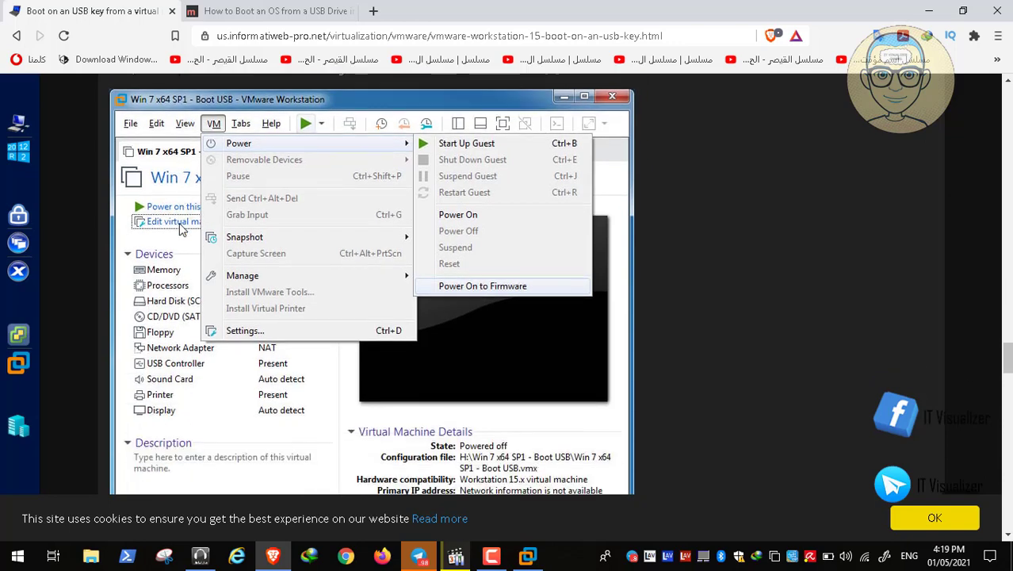
scroll(180, 230, "down", 3)
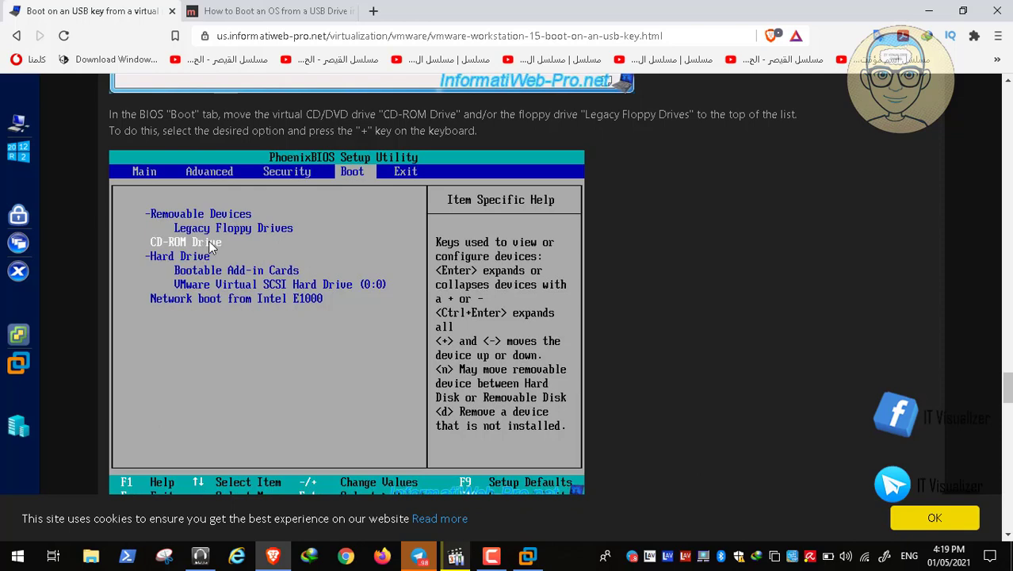
scroll(209, 242, "down", 1)
scroll(210, 248, "down", 5)
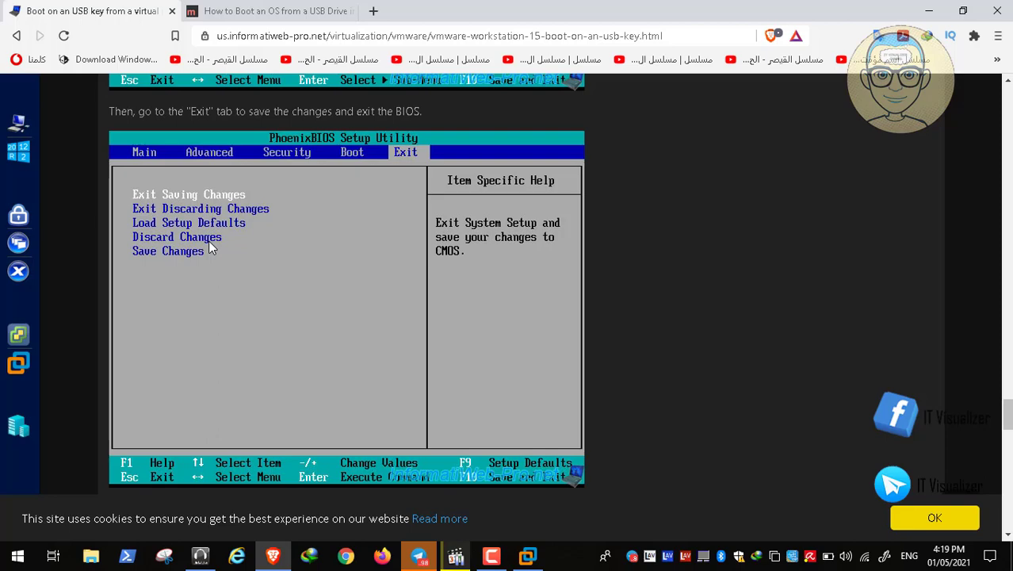
Step: Examine the Plop Boot Manager USB option and the illustrations of booting from the Ultimate Boot CD key
scroll(209, 246, "down", 1)
scroll(209, 241, "down", 3)
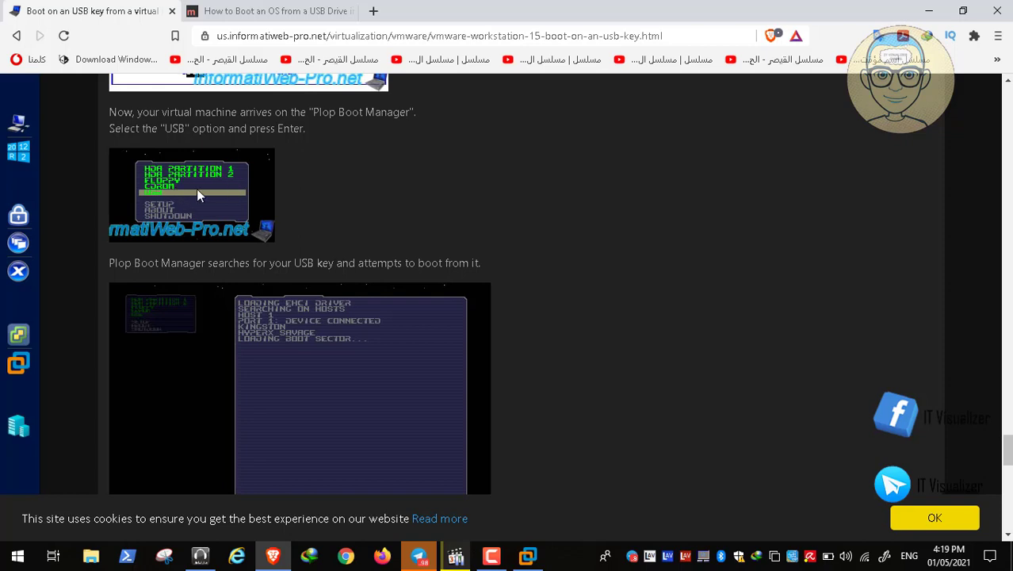
scroll(190, 193, "down", 5)
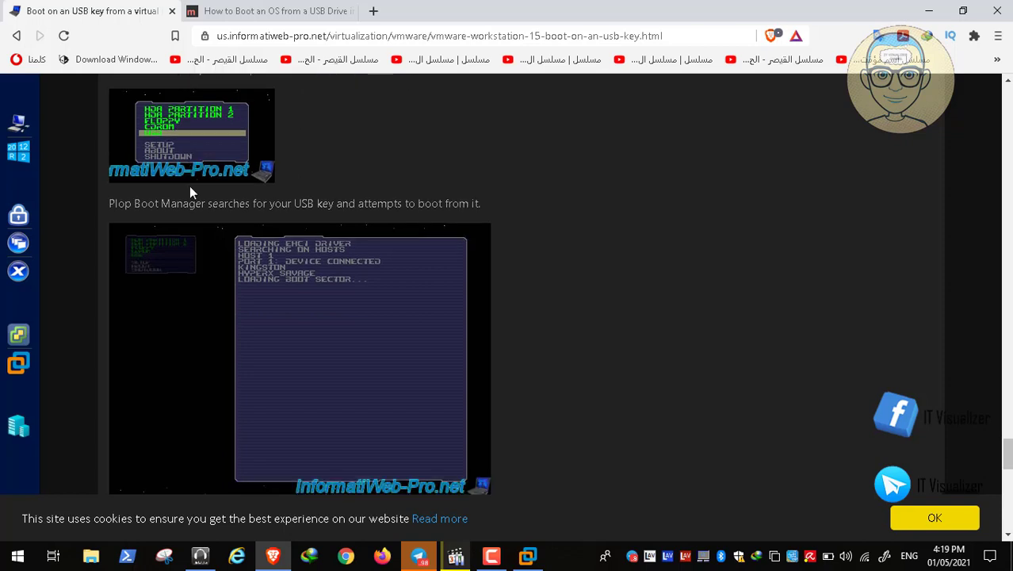
scroll(190, 193, "down", 1)
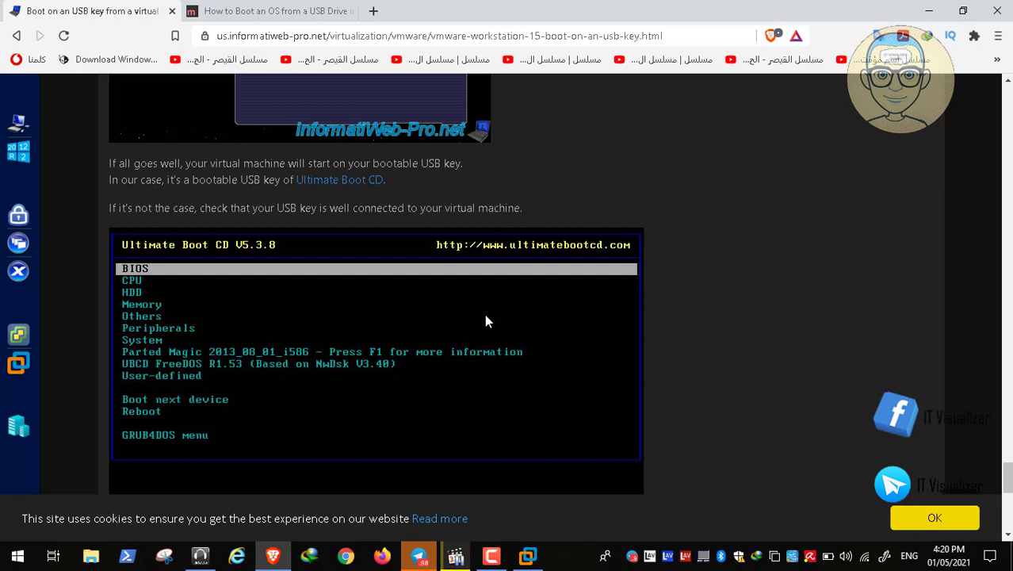
Step: Bring up the Make Tech Easier article on booting from a USB drive in VirtualBox and look over its introduction
left_click(287, 11)
scroll(979, 294, "up", 5)
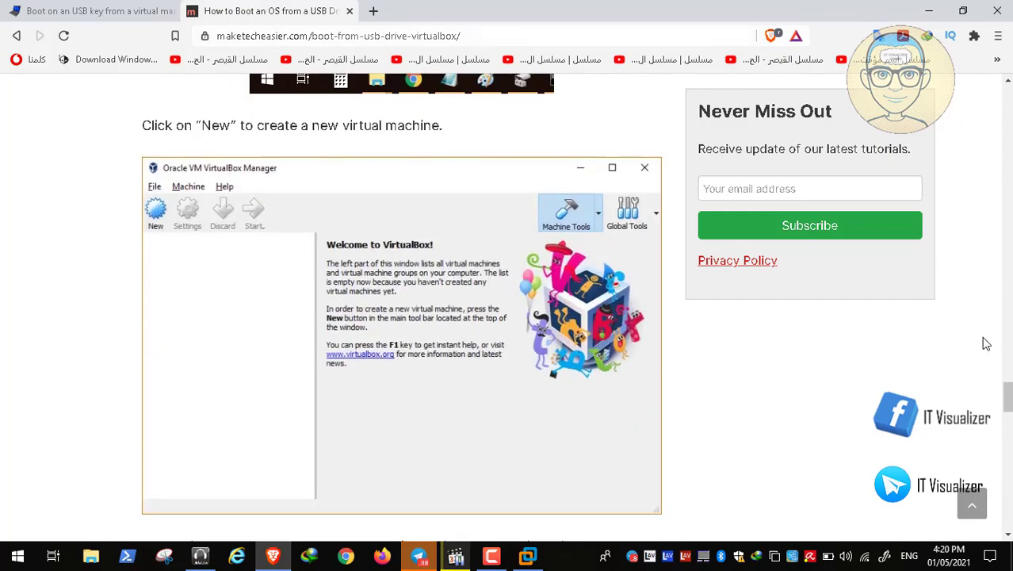
scroll(1009, 403, "up", 15)
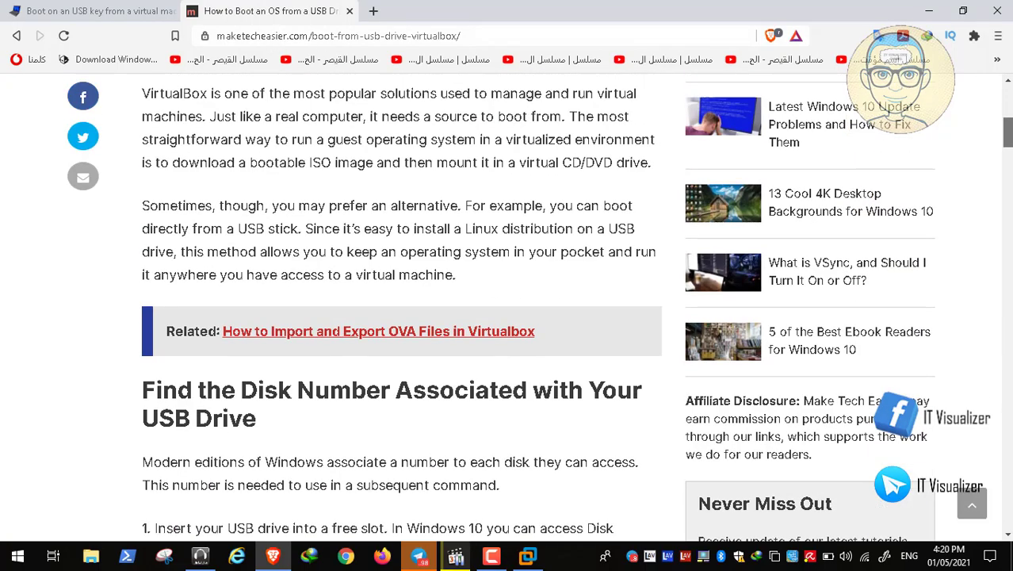
scroll(468, 236, "down", 4)
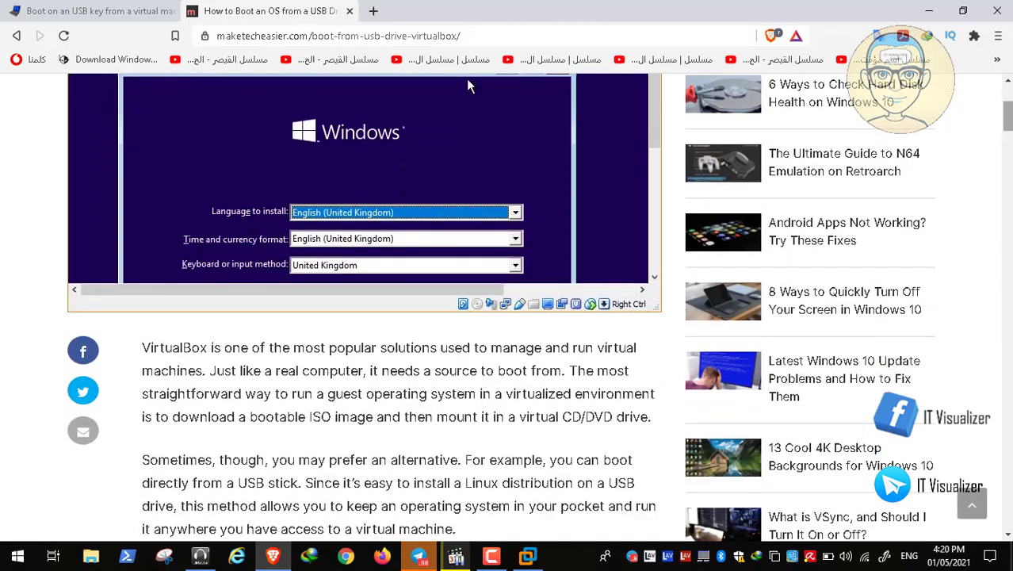
scroll(539, 308, "down", 5)
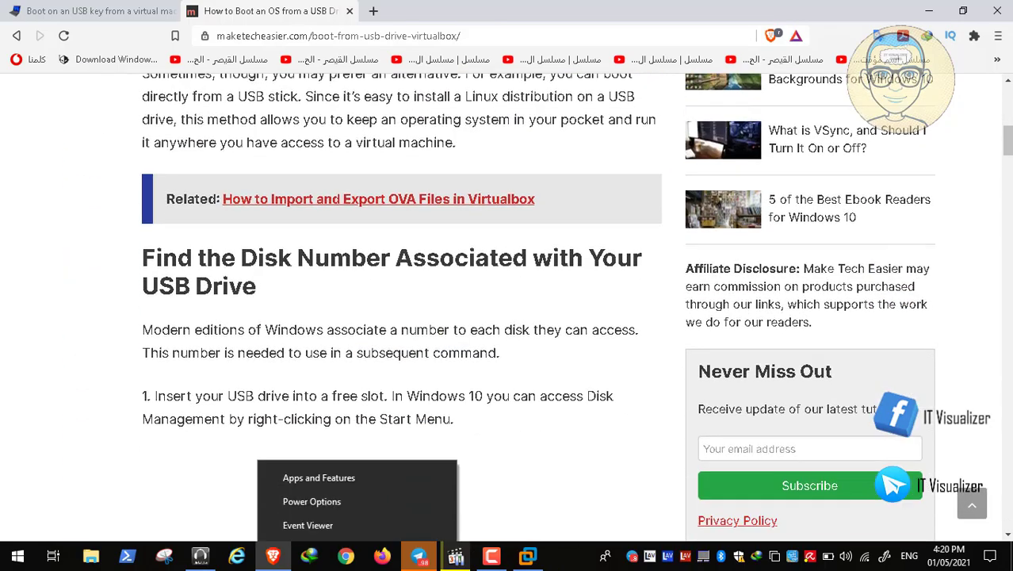
Step: Read how to find the USB drive's disk number with Disk Management, including the diskmgmt.msc method for older Windows versions
scroll(539, 307, "down", 1)
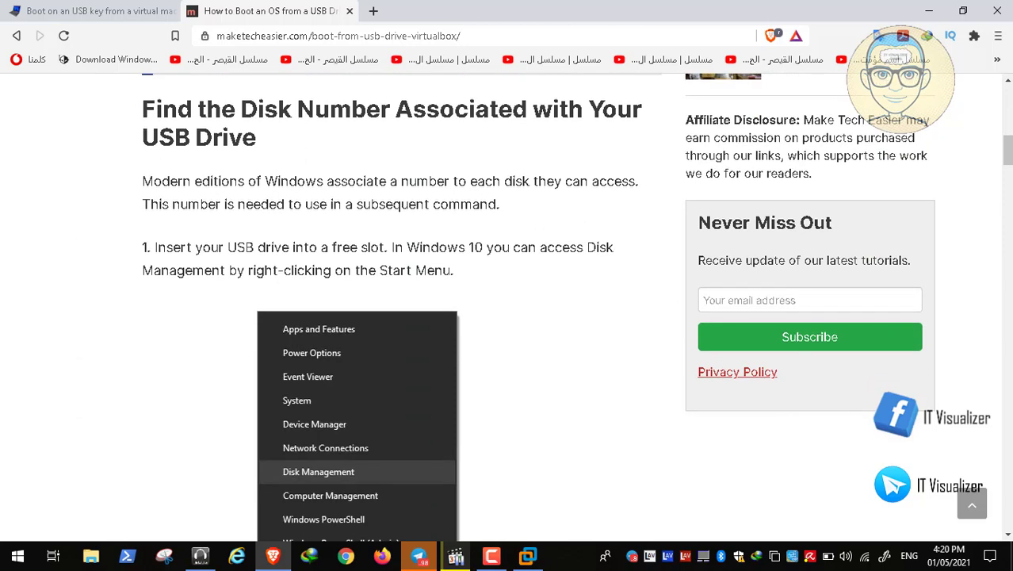
scroll(540, 308, "down", 1)
scroll(539, 308, "down", 1)
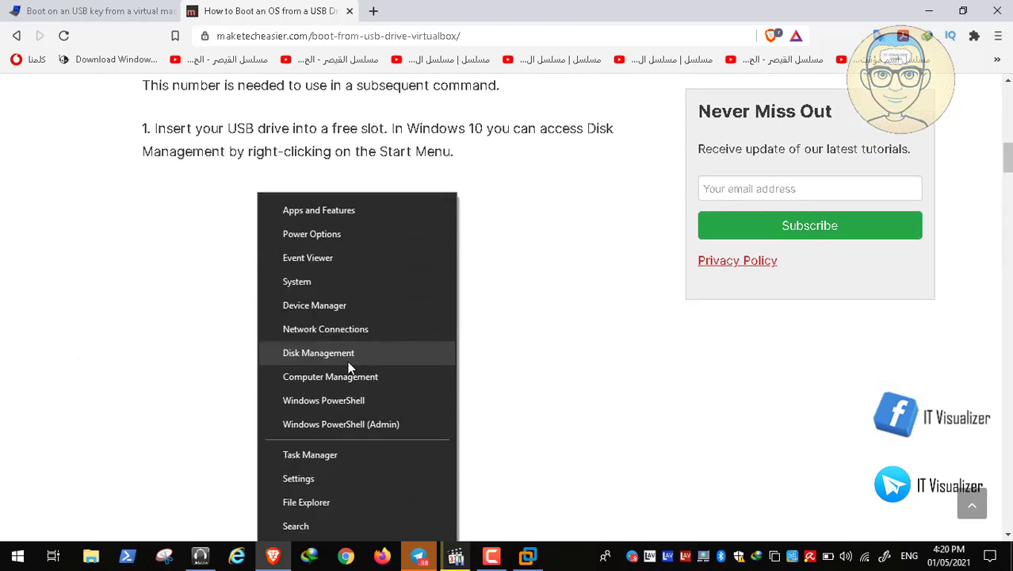
scroll(349, 369, "down", 7)
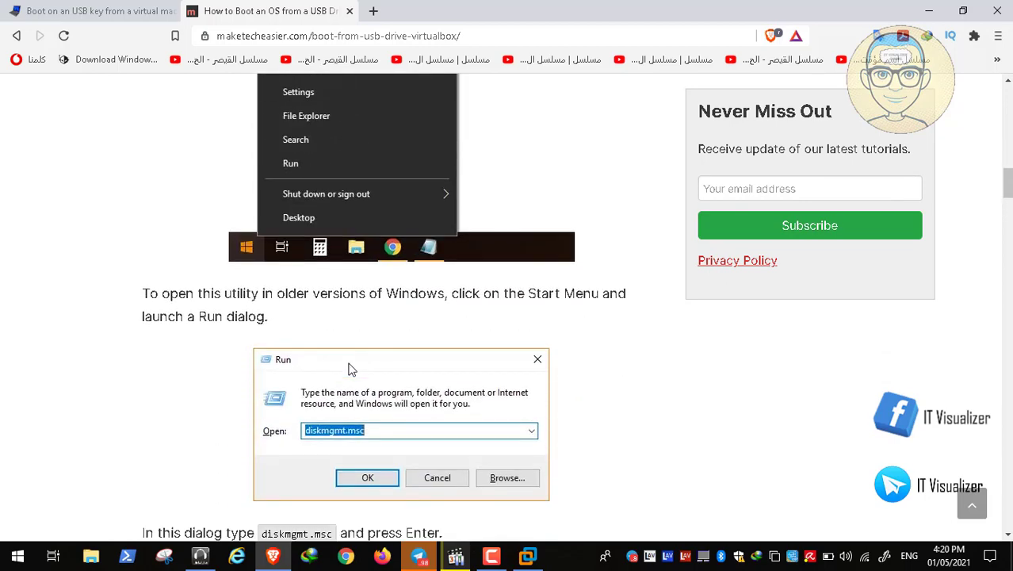
scroll(349, 368, "down", 5)
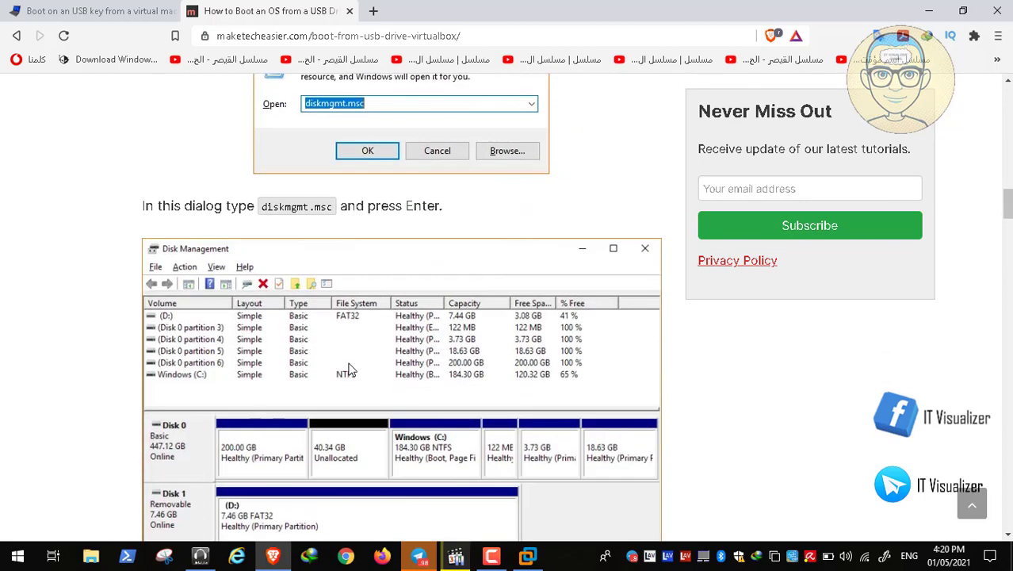
scroll(351, 370, "up", 1)
scroll(351, 369, "down", 2)
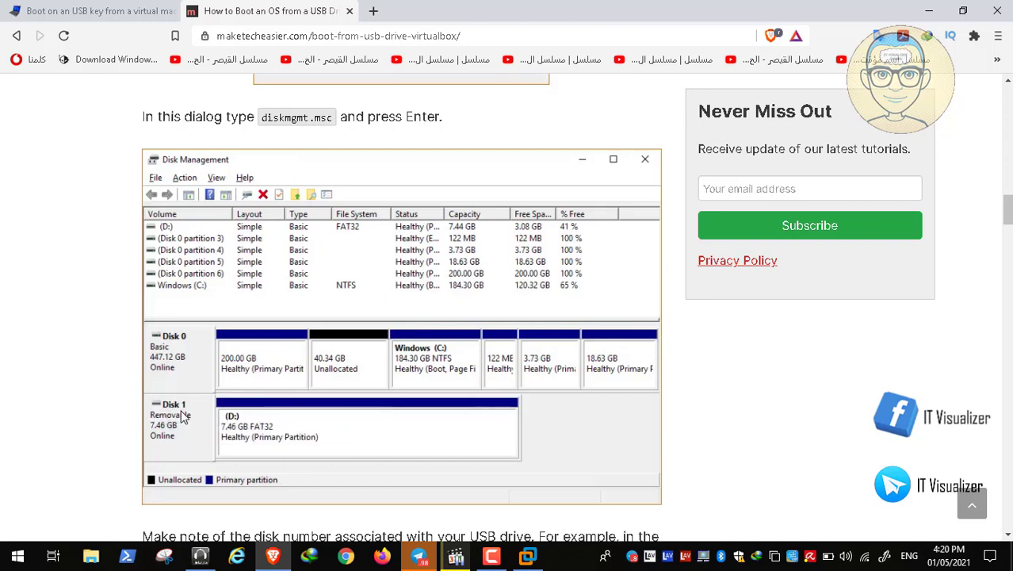
Step: Study the section on creating a virtual raw disk for the USB drive, viewing the VBoxManage command through to its PhysicalDrive1 ending
scroll(179, 414, "down", 5)
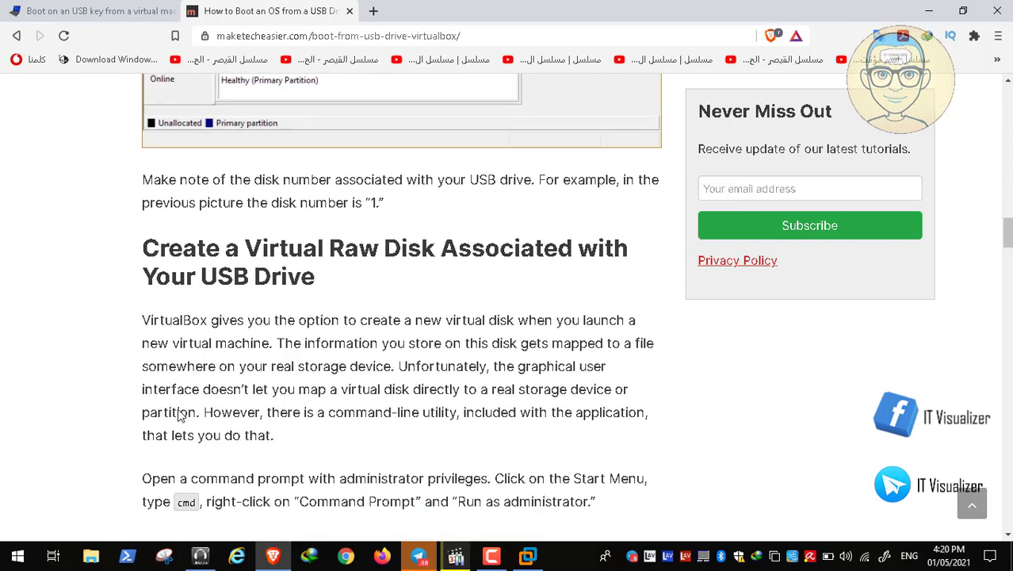
scroll(180, 414, "down", 3)
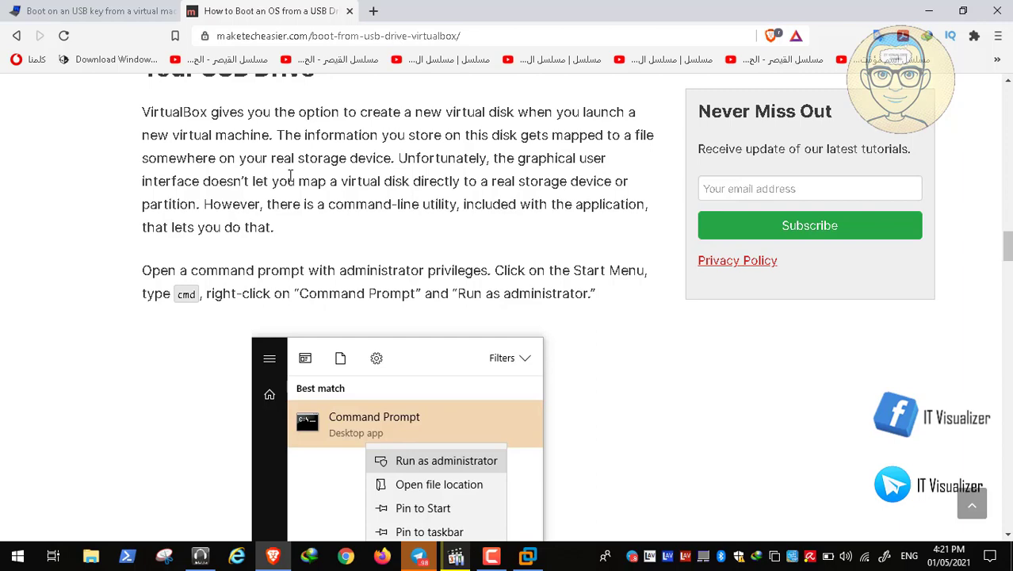
scroll(290, 176, "up", 7)
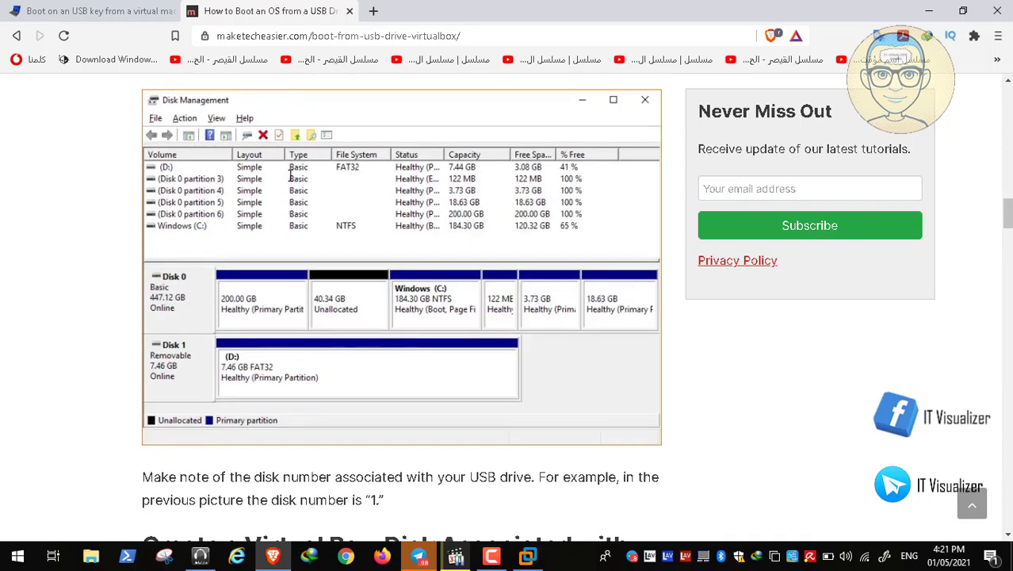
scroll(291, 176, "down", 1)
scroll(290, 176, "down", 7)
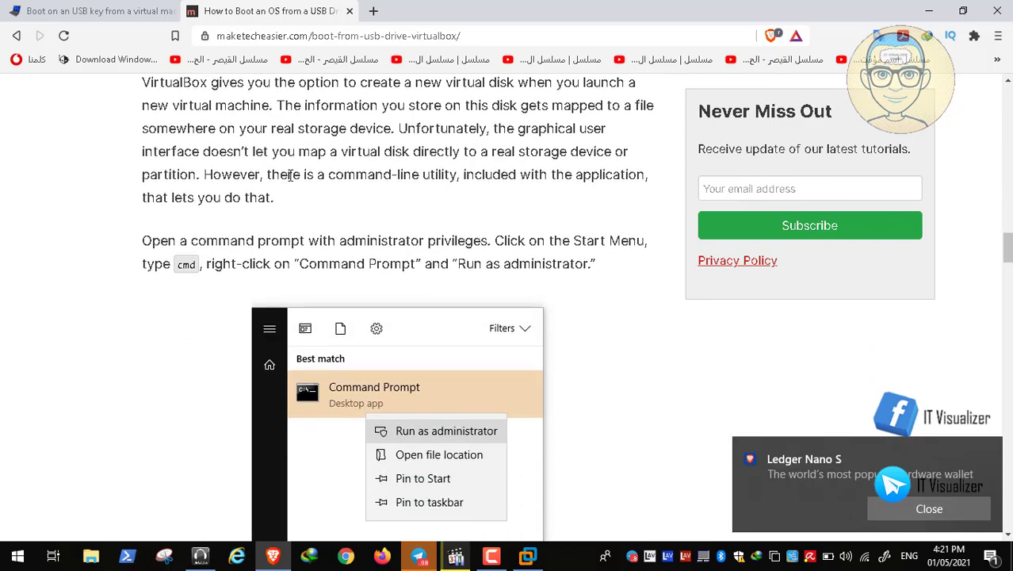
scroll(291, 176, "down", 7)
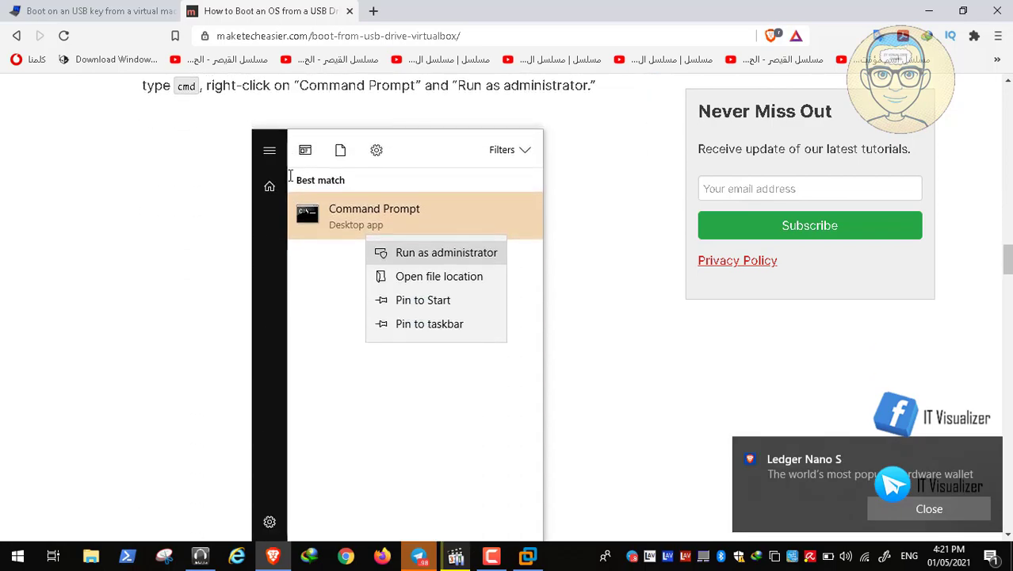
scroll(290, 176, "up", 1)
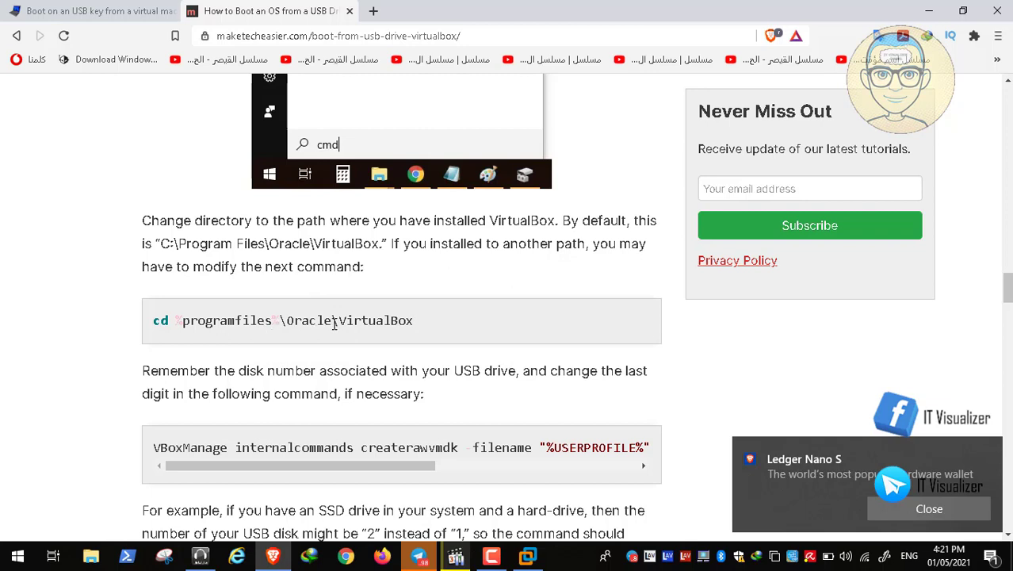
left_click(489, 468)
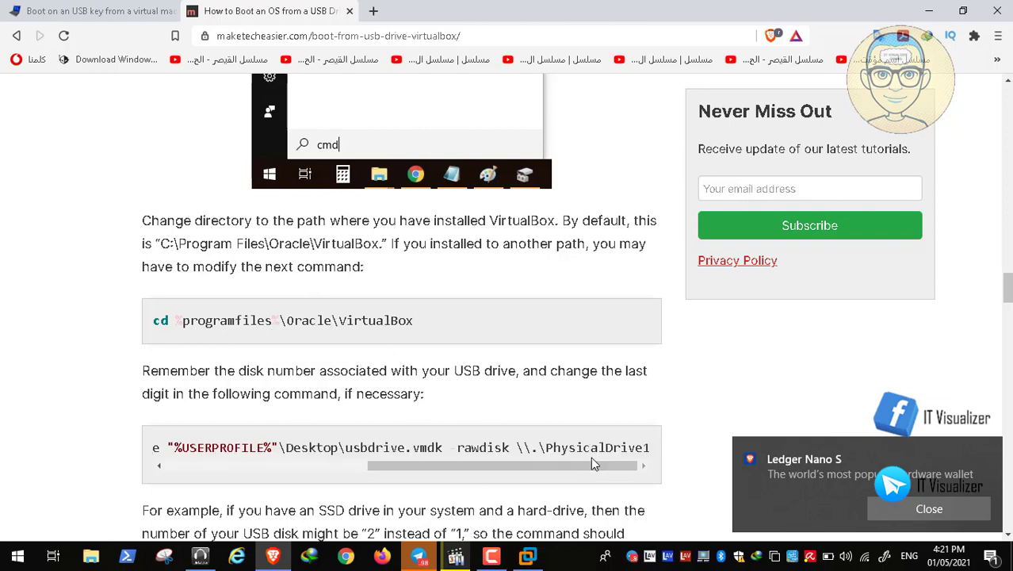
Step: Review the start of the VBoxManage command and revisit the Disk Management illustration of the USB drive's disk number
left_click(315, 468)
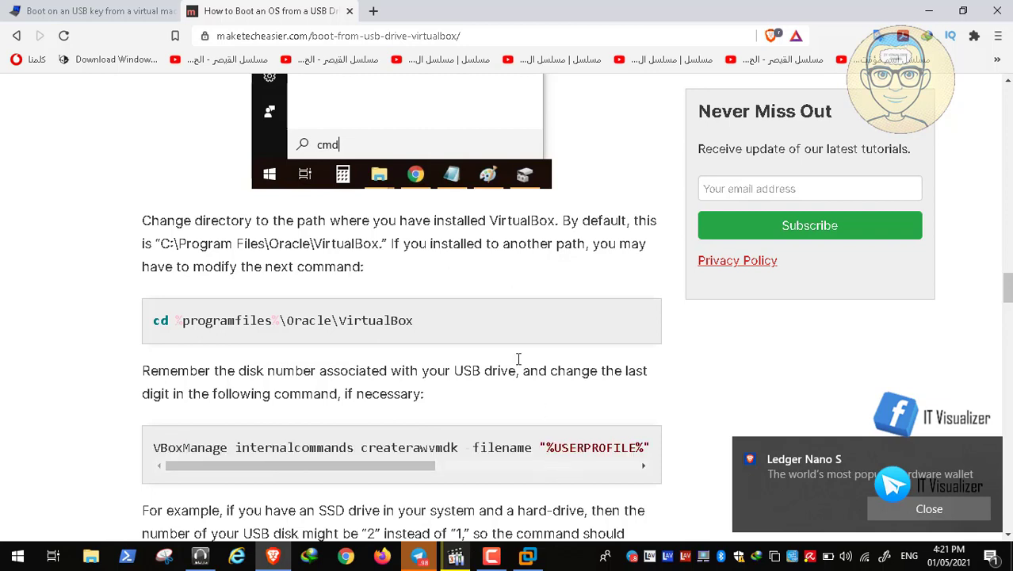
scroll(385, 149, "up", 10)
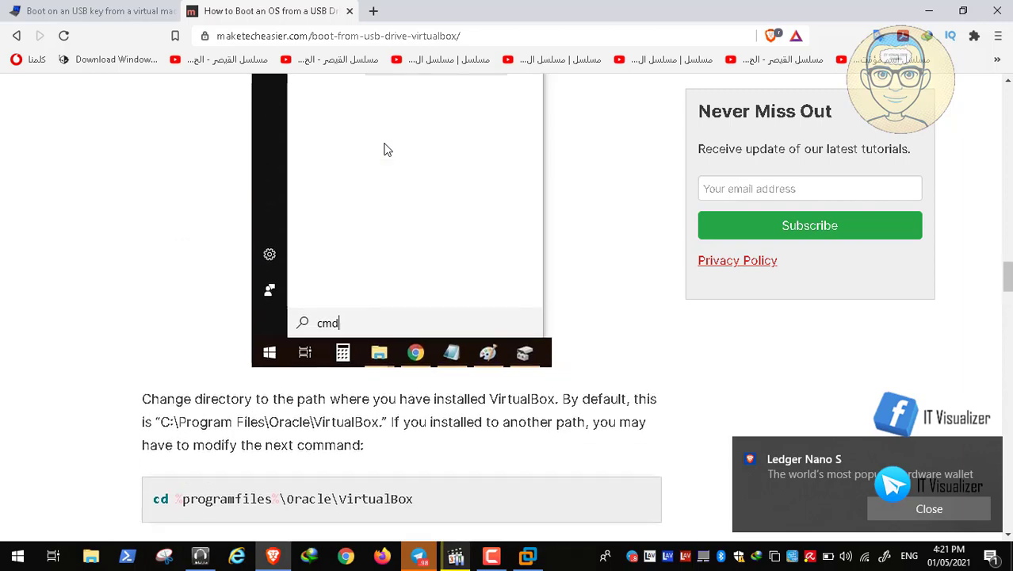
scroll(385, 149, "up", 2)
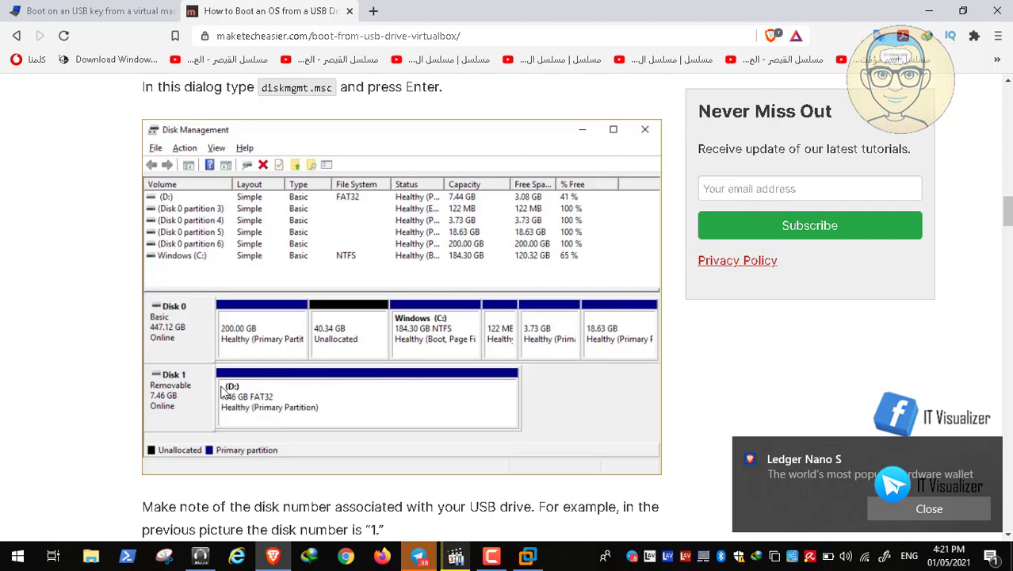
Step: Read the section on adding the USB drive to the virtual machine, through the Create Virtual Machine settings and the Windows Setup illustration
scroll(223, 391, "down", 10)
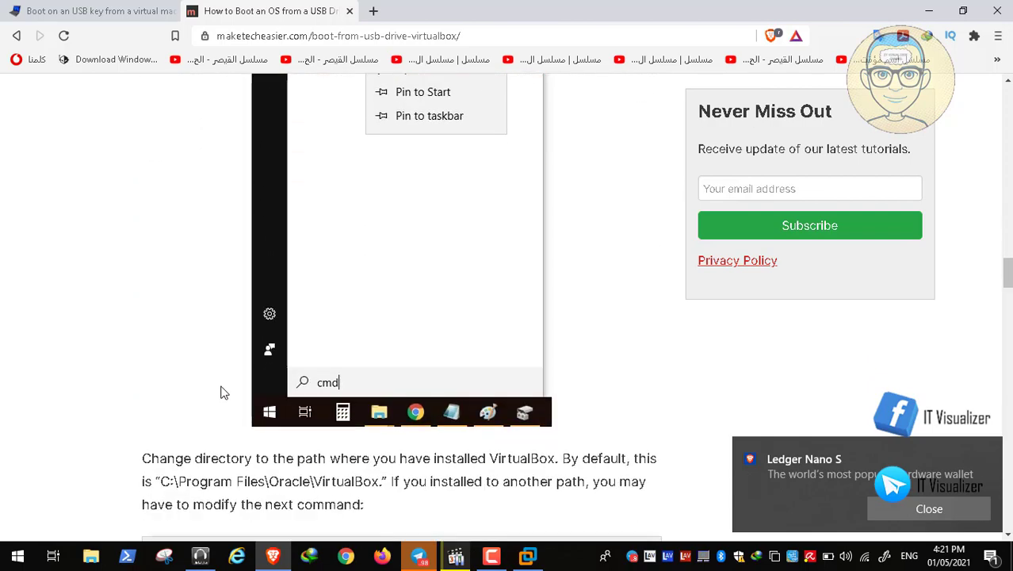
scroll(223, 392, "down", 15)
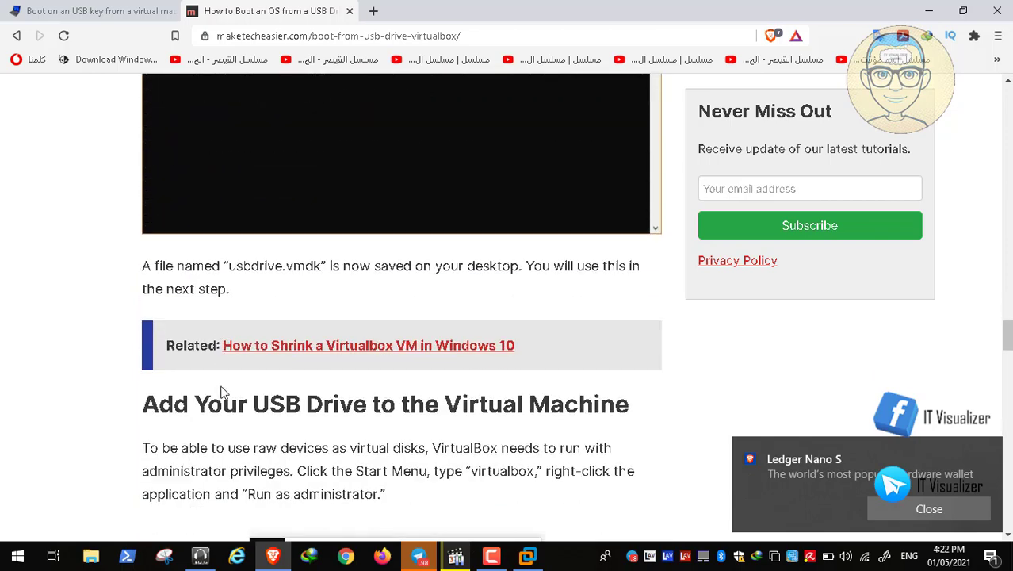
scroll(223, 392, "down", 3)
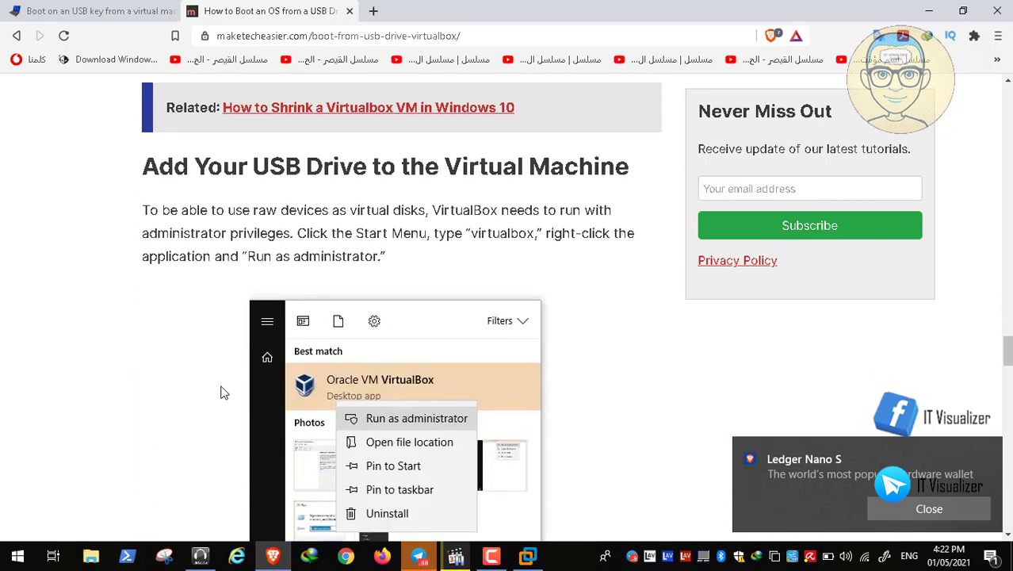
scroll(223, 392, "down", 7)
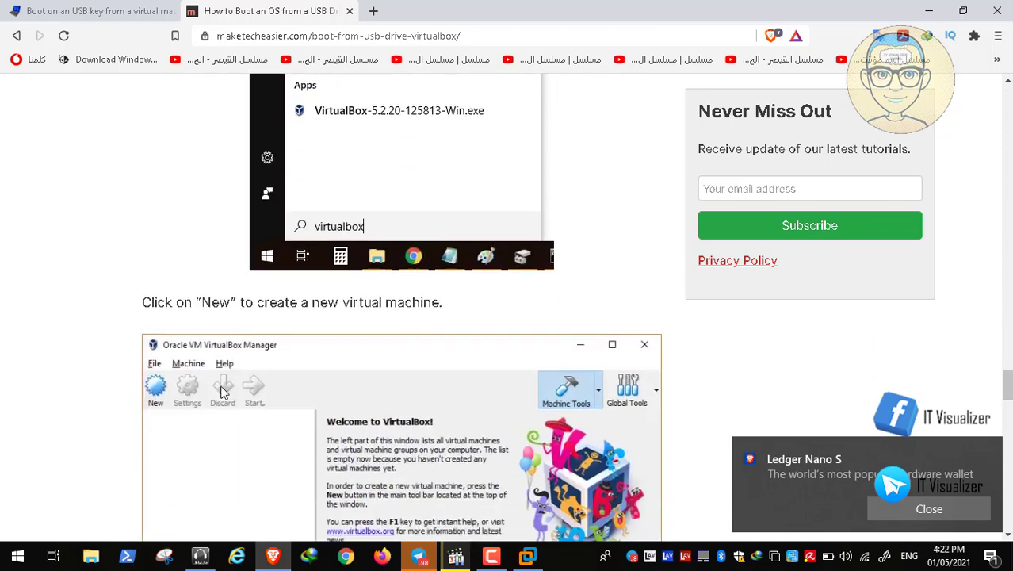
scroll(223, 392, "down", 3)
scroll(223, 392, "down", 5)
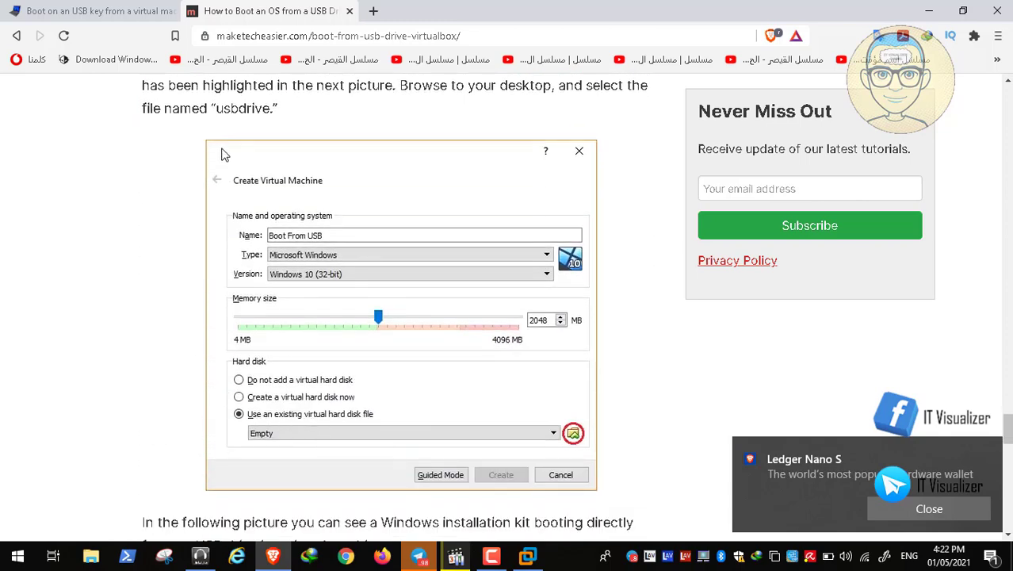
scroll(196, 150, "down", 1)
scroll(196, 150, "down", 4)
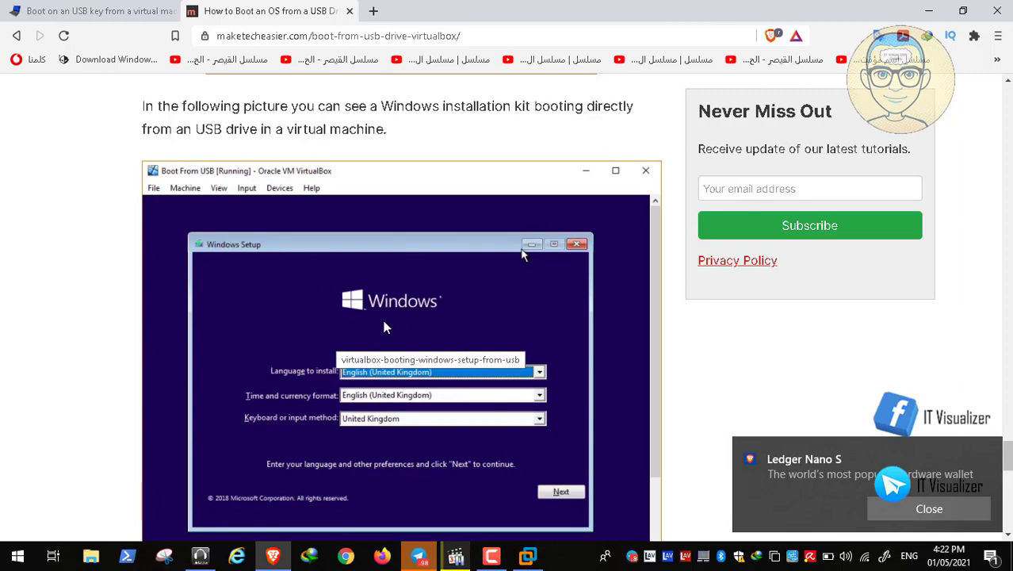
Step: Look over the Potential Problems and Solutions section and dismiss the Ledger Nano S notification
scroll(381, 325, "down", 1)
scroll(386, 326, "down", 3)
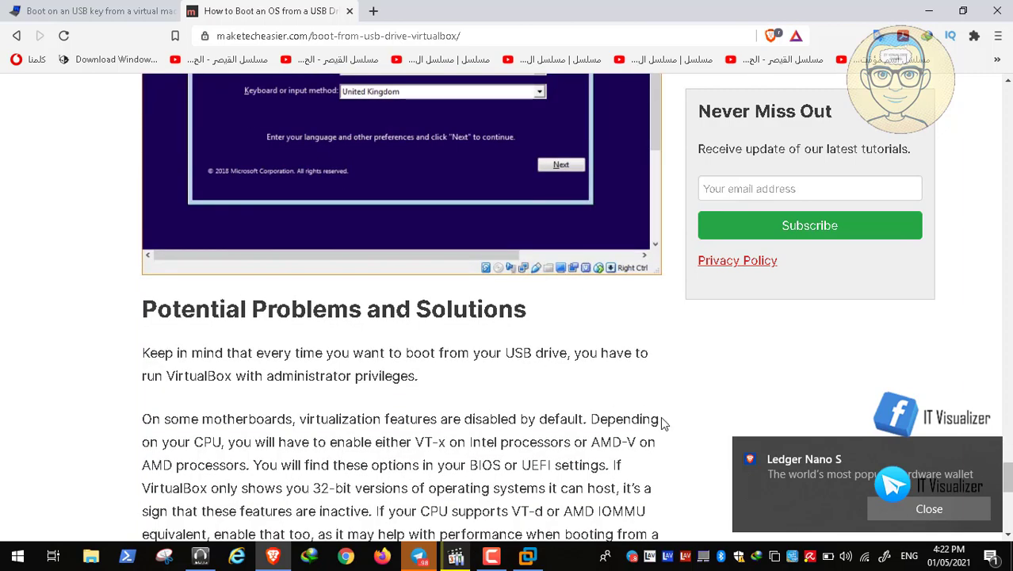
left_click(906, 512)
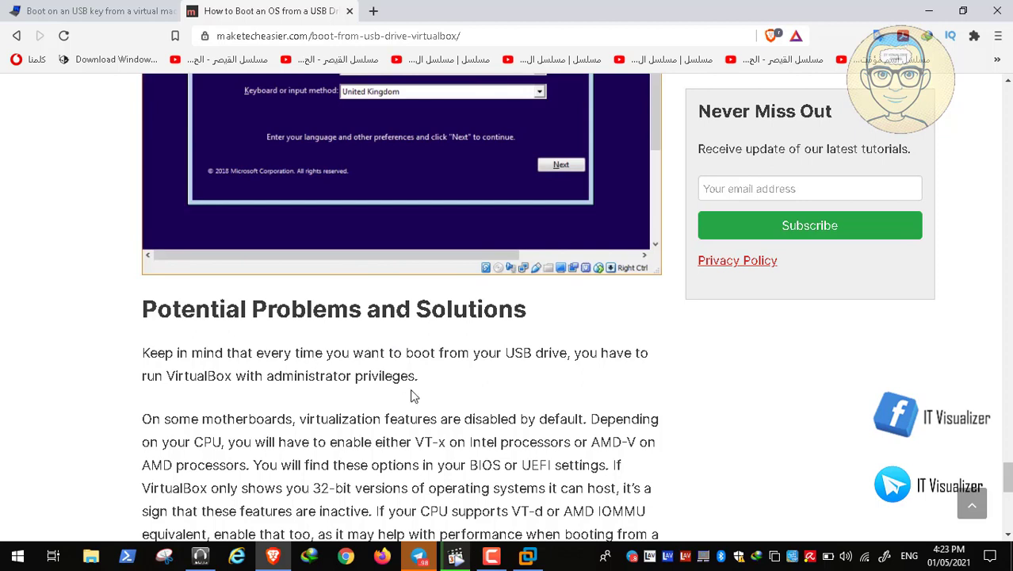
Step: Close both USB boot articles and switch to the recorded VMware lab video in the media player
left_click(351, 11)
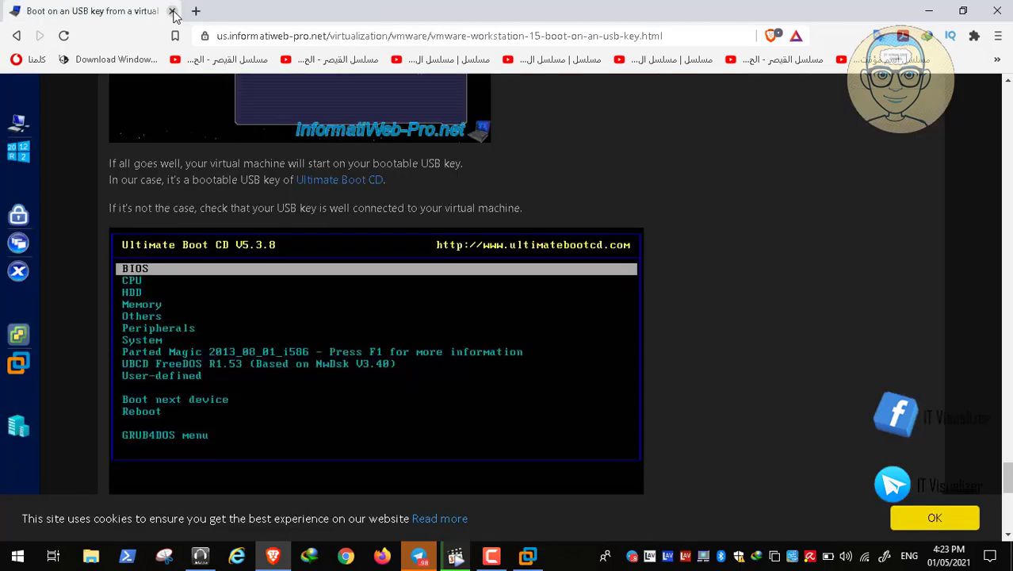
left_click(172, 11)
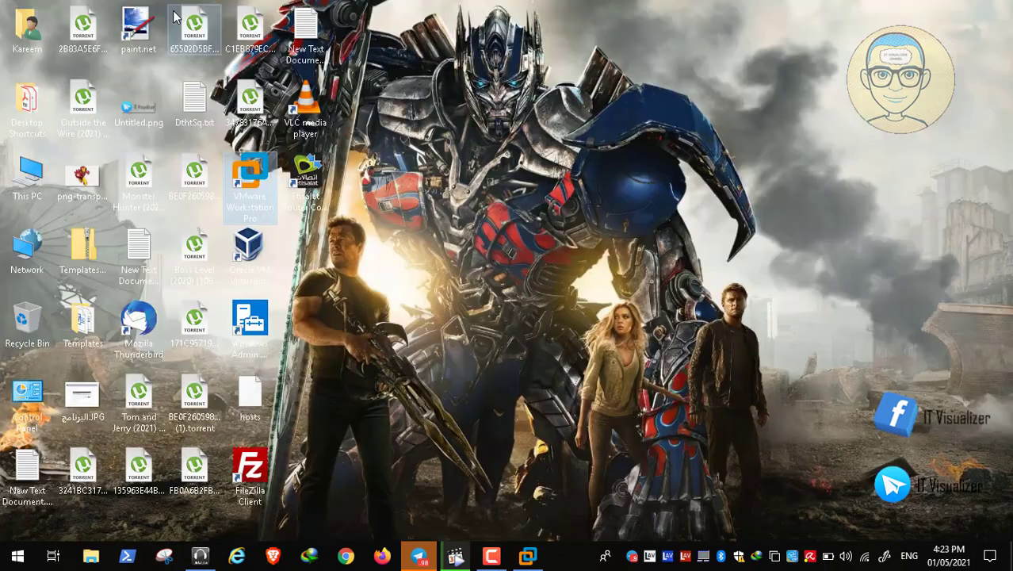
left_click(446, 559)
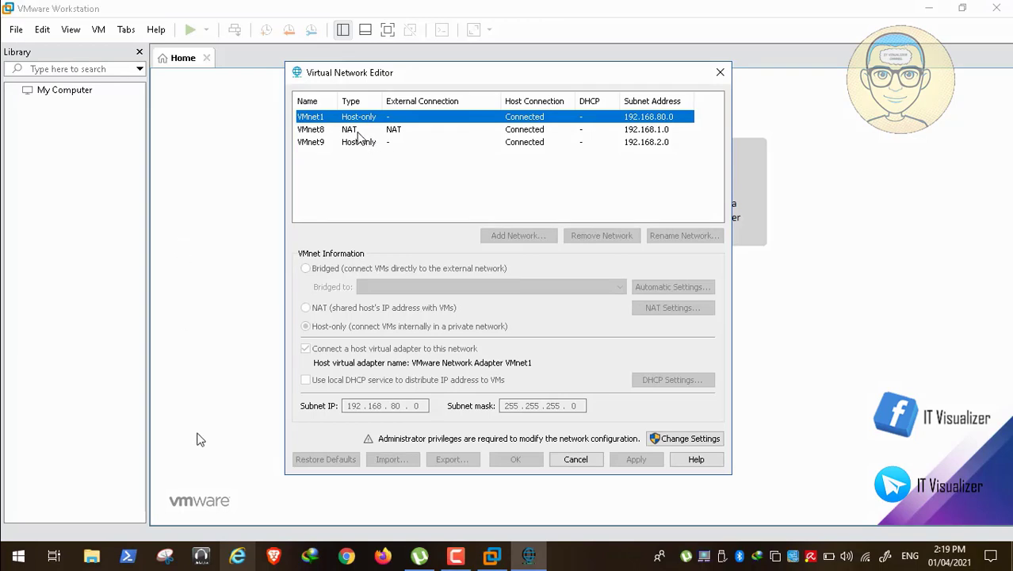
Step: Play the lab video through the Virtual Network Editor's network list and pause on the VMnet8 NAT network
mouse_move(64, 540)
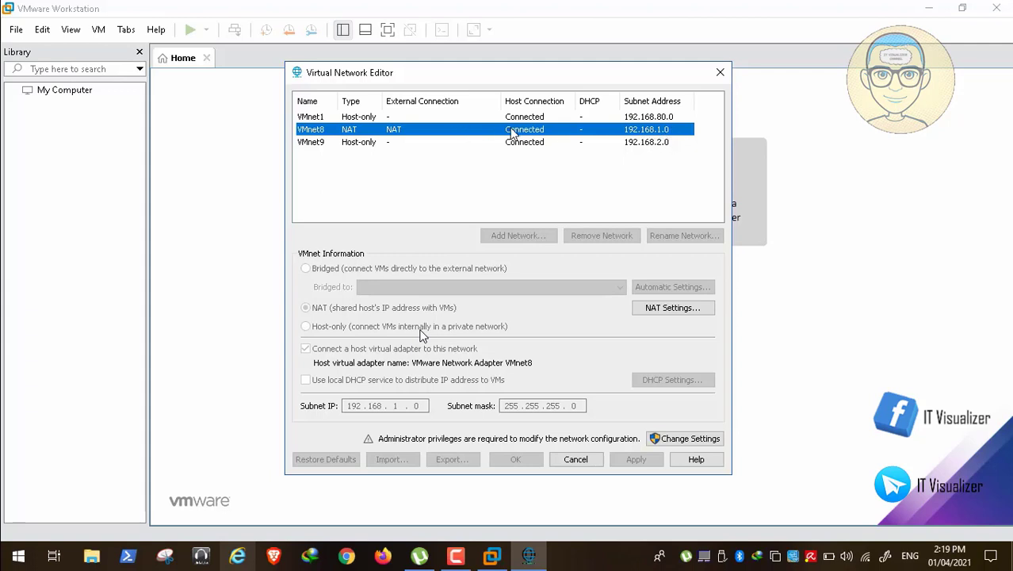
mouse_move(44, 522)
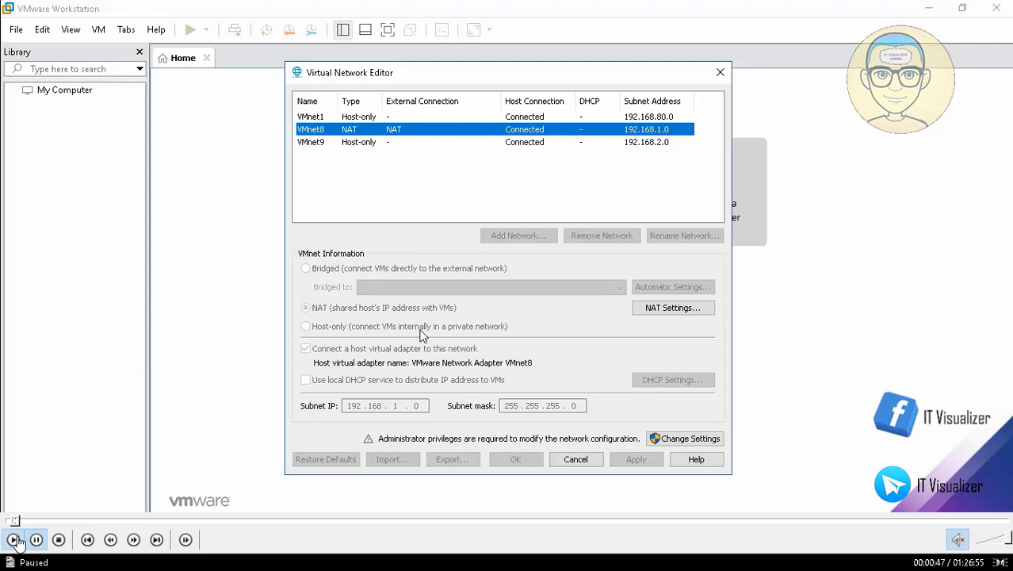
left_click(12, 540)
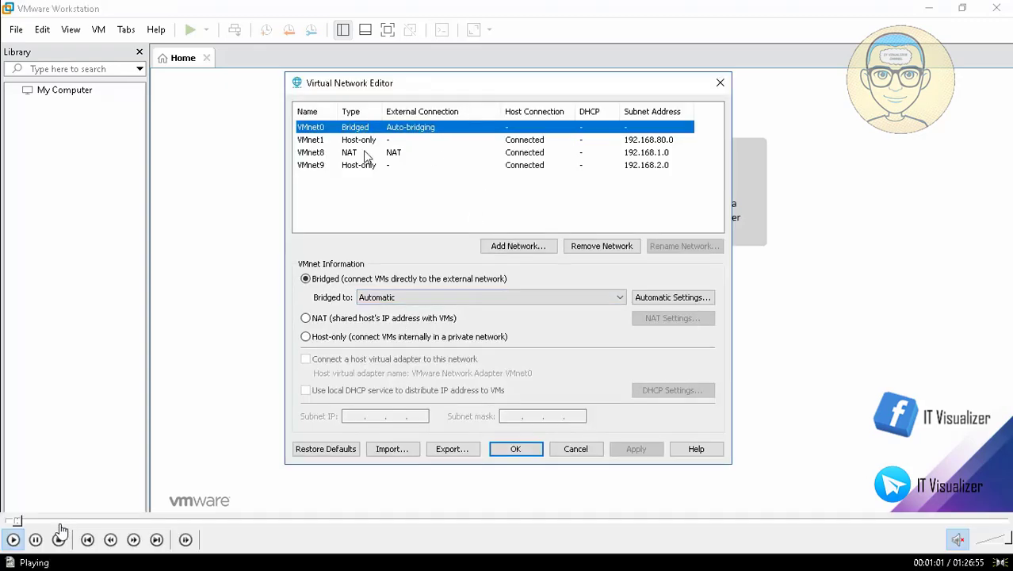
left_click(37, 541)
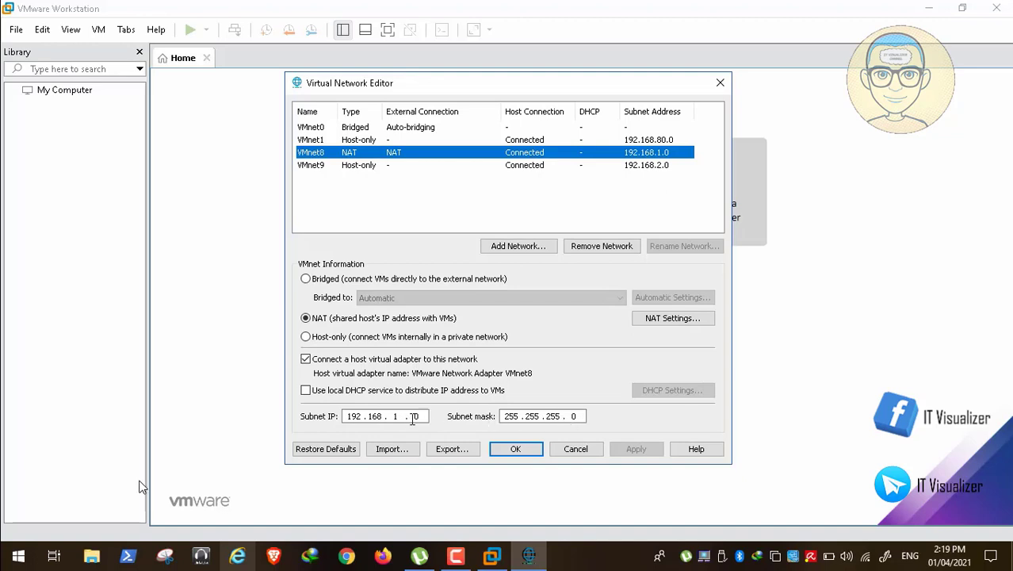
Step: Replay the part of the lab video on VMnet8 and pause at the gateway IP in NAT Settings
left_click(12, 541)
mouse_move(20, 542)
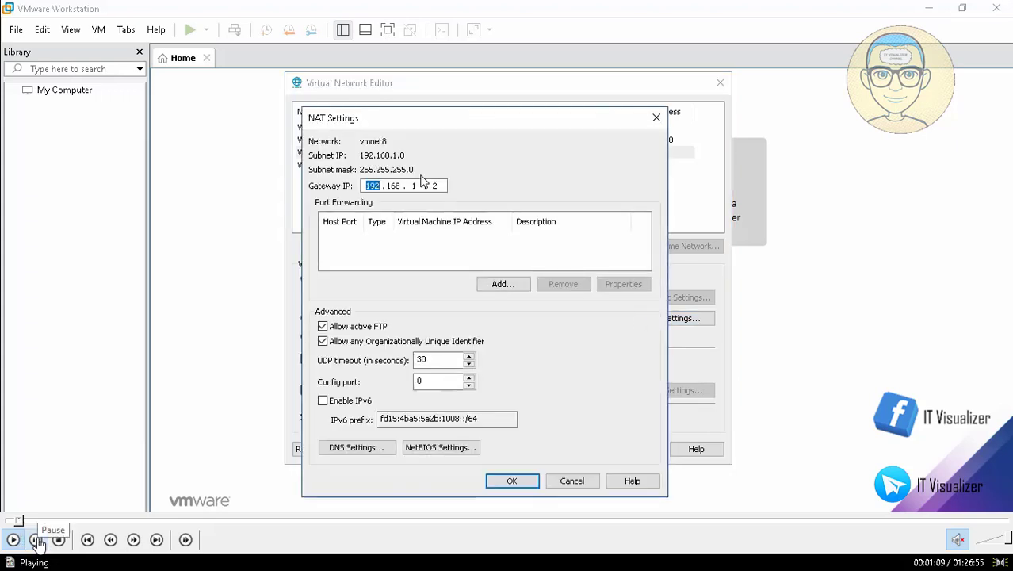
left_click(19, 521)
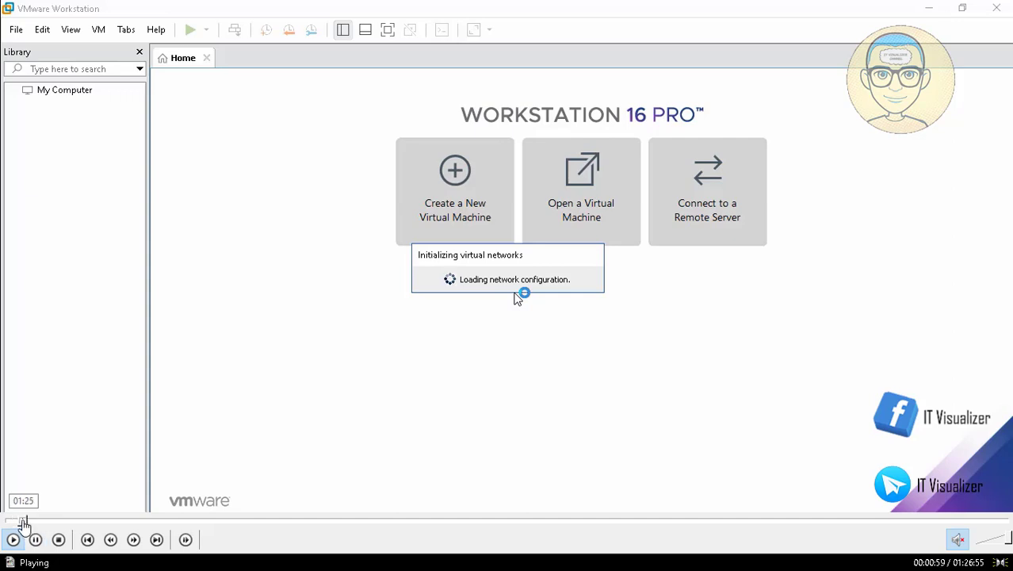
left_click(22, 520)
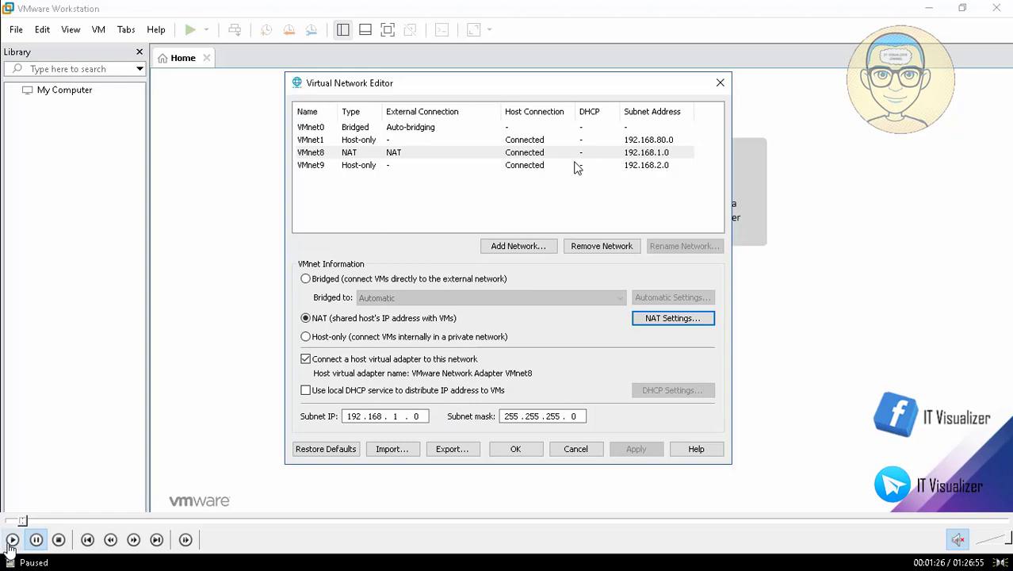
left_click(13, 540)
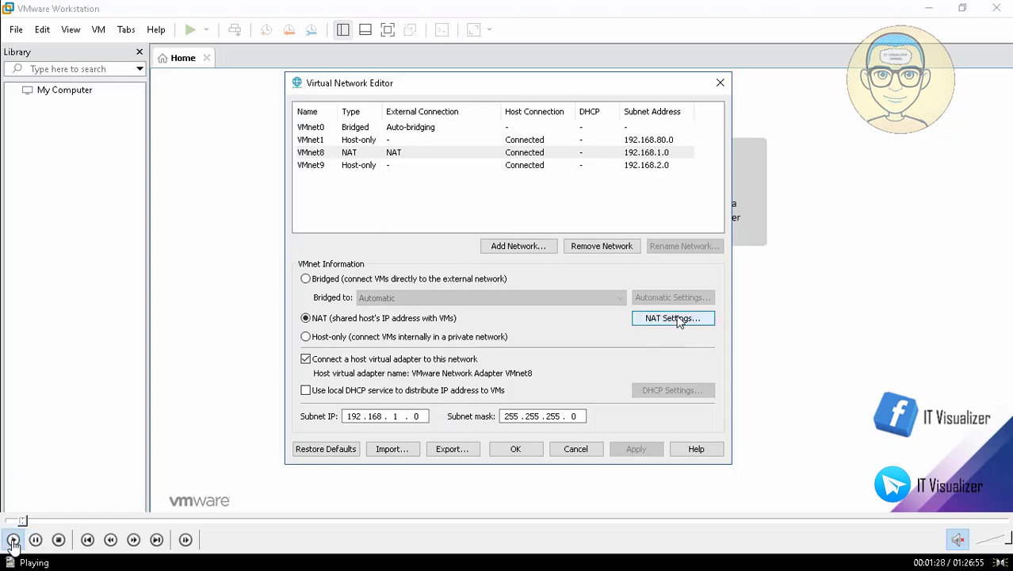
left_click(36, 540)
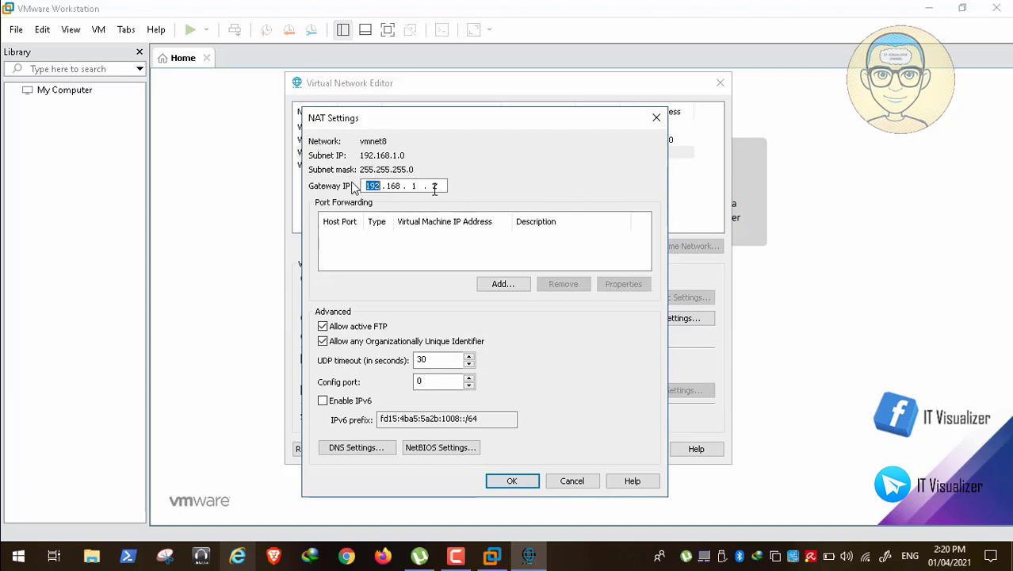
Step: Resume the lab video, go back to the Virtual Network Editor's VMnet8 entry, and continue playback into the New Virtual Machine Wizard
mouse_move(107, 546)
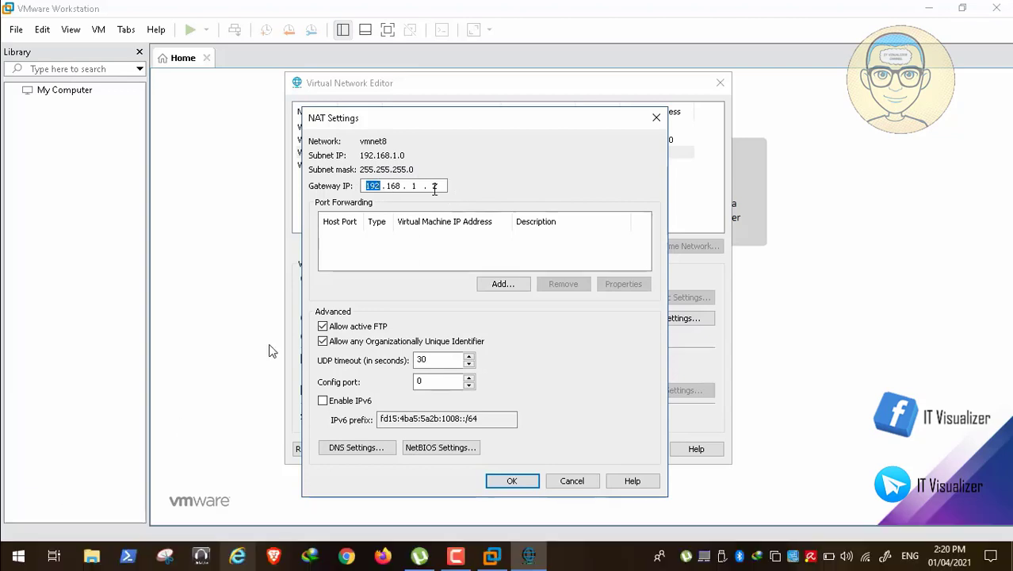
left_click(272, 351)
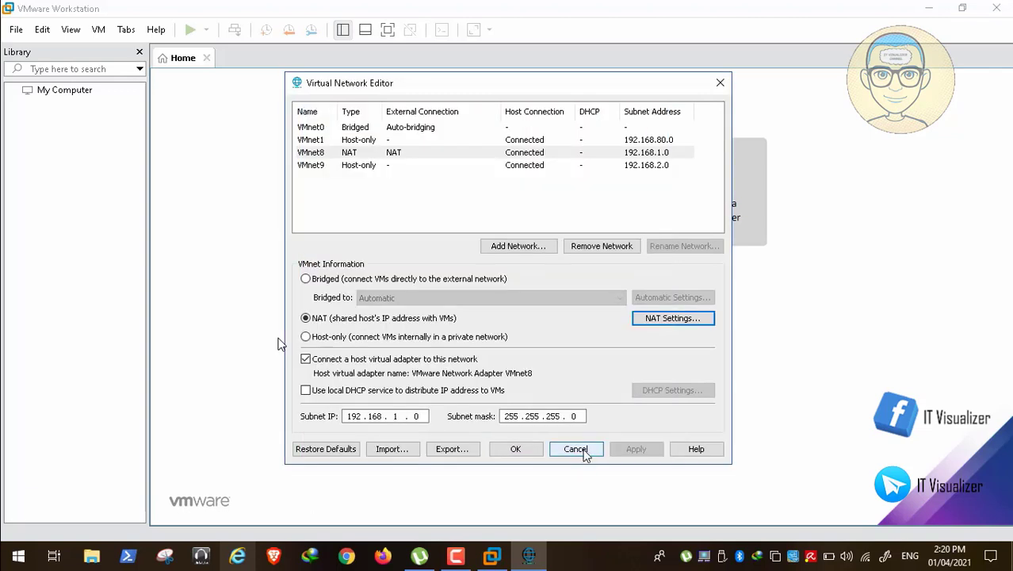
mouse_move(98, 549)
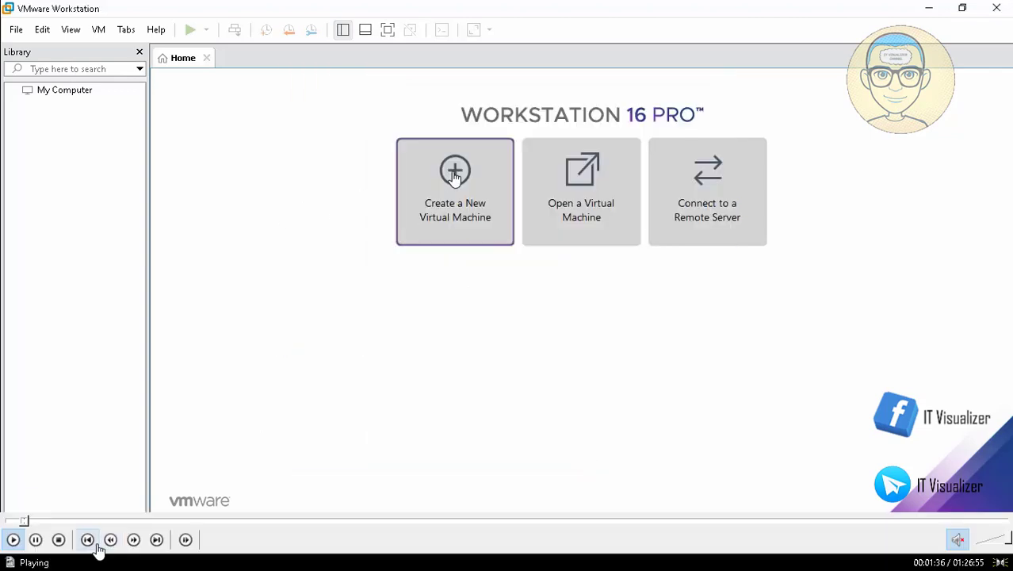
left_click(23, 520)
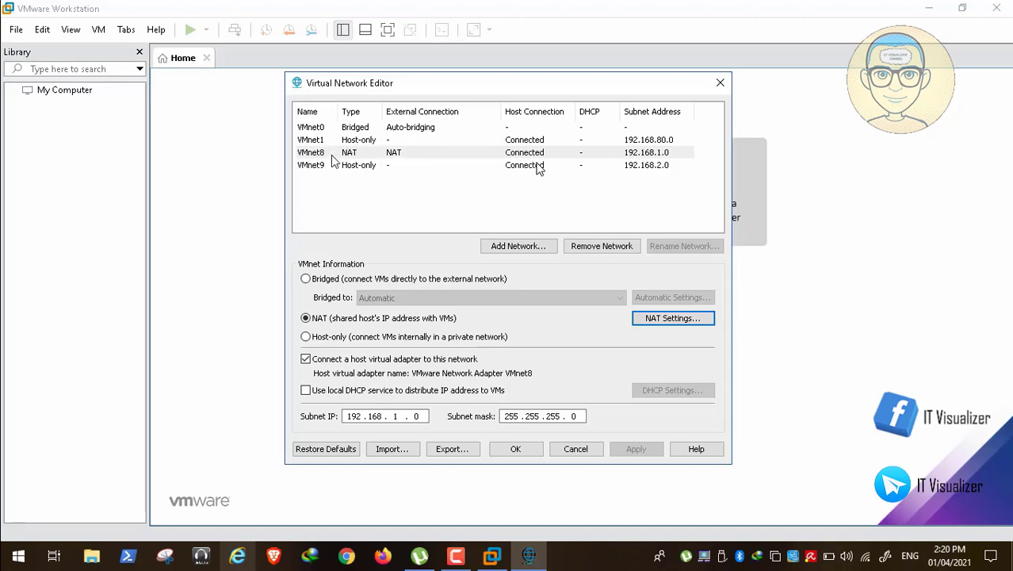
mouse_move(13, 541)
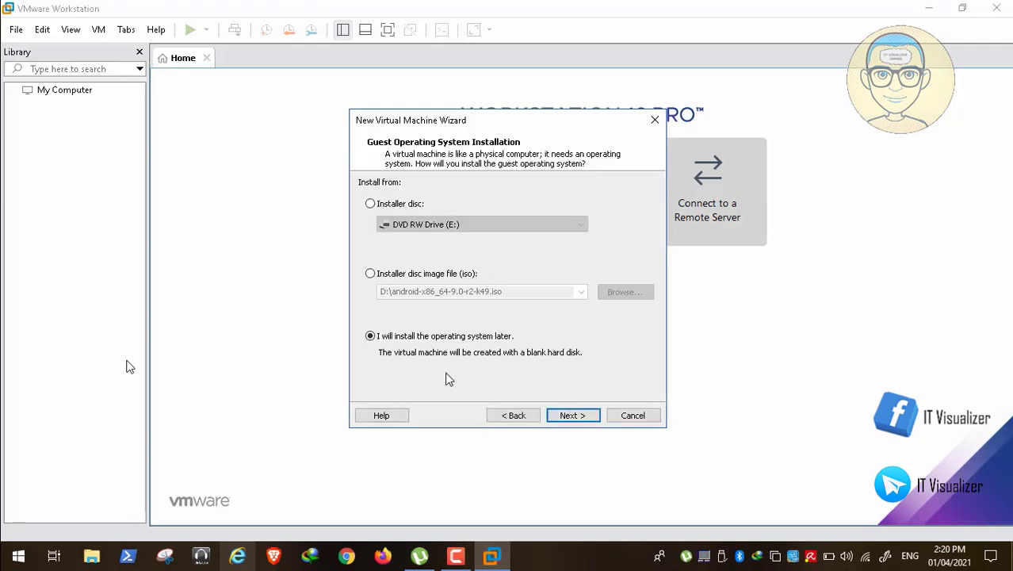
Step: Accept the option to install the operating system later and set the guest to Microsoft Windows, version Windows Server 2016
left_click(565, 419)
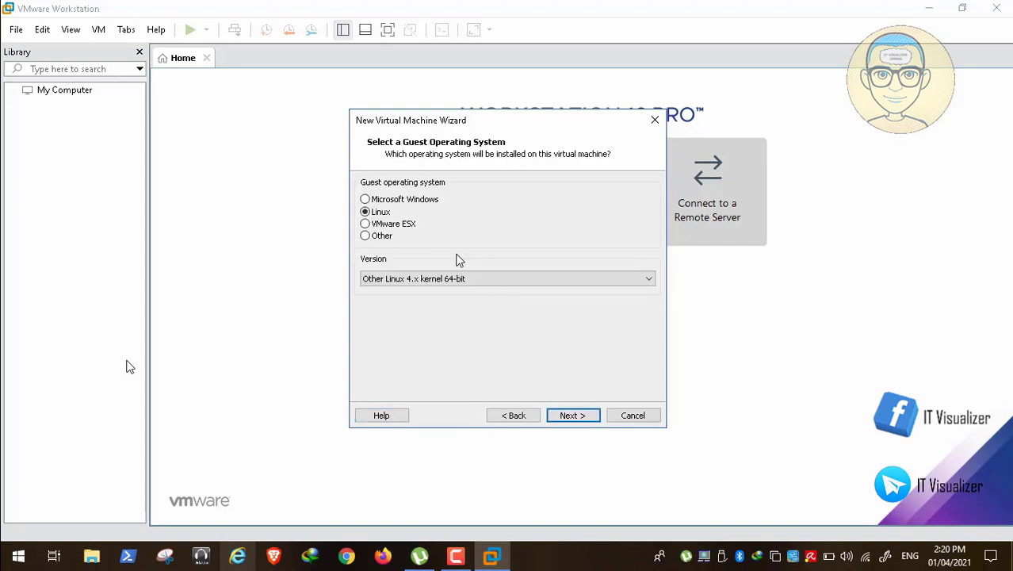
left_click(386, 199)
left_click(460, 277)
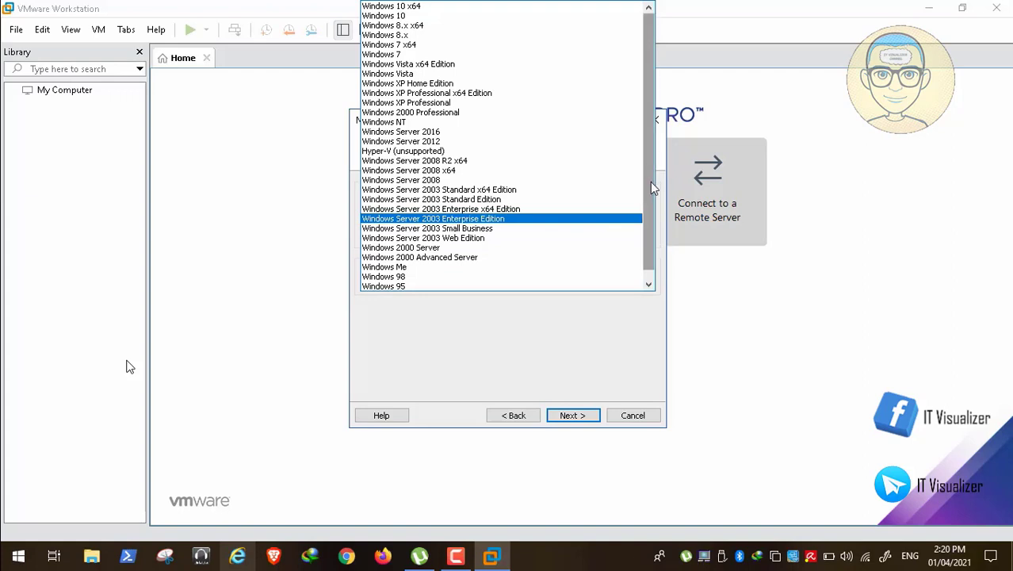
left_click_drag(651, 182, 655, 149)
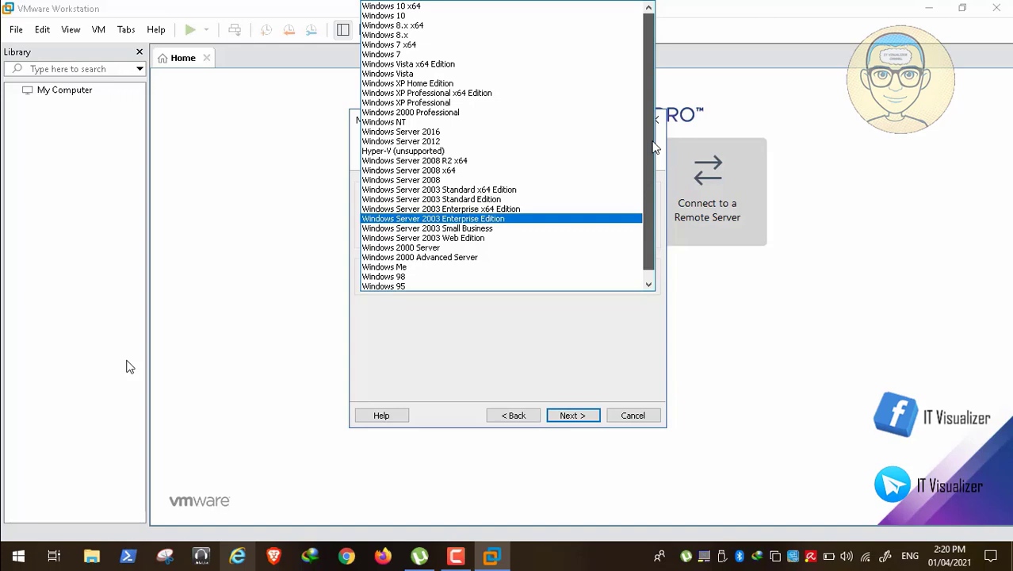
left_click_drag(655, 147, 658, 95)
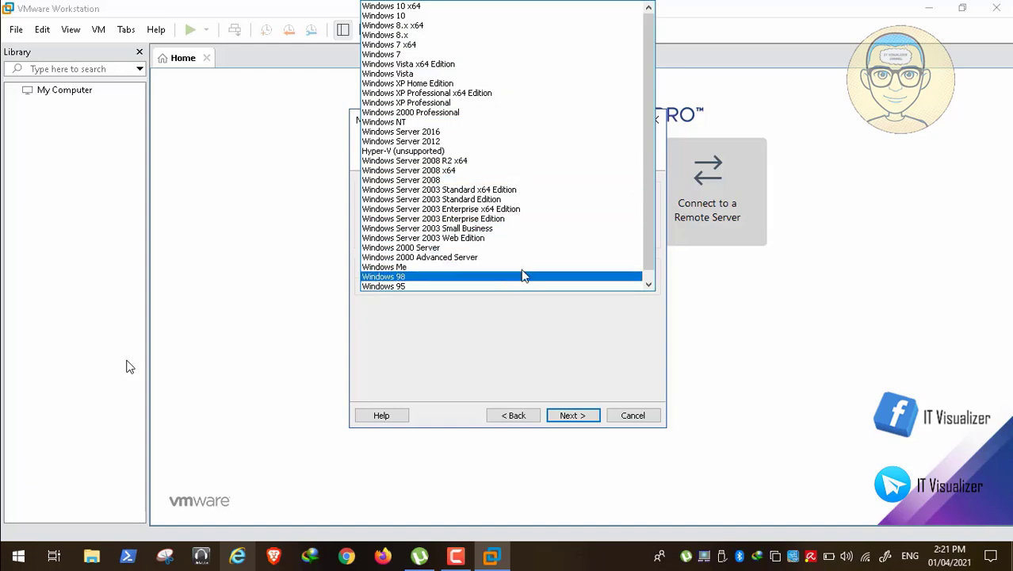
left_click(648, 285)
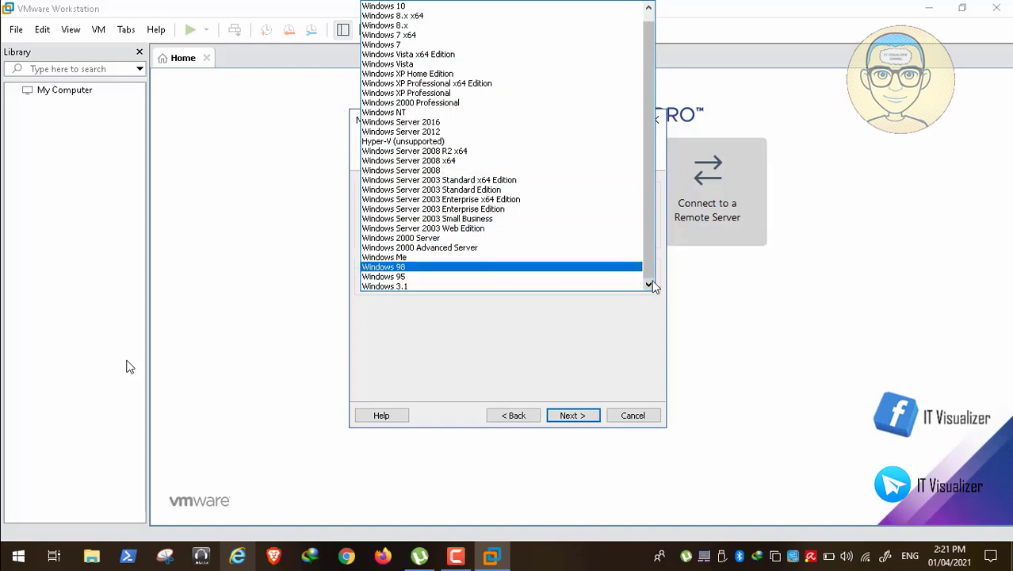
left_click(648, 9)
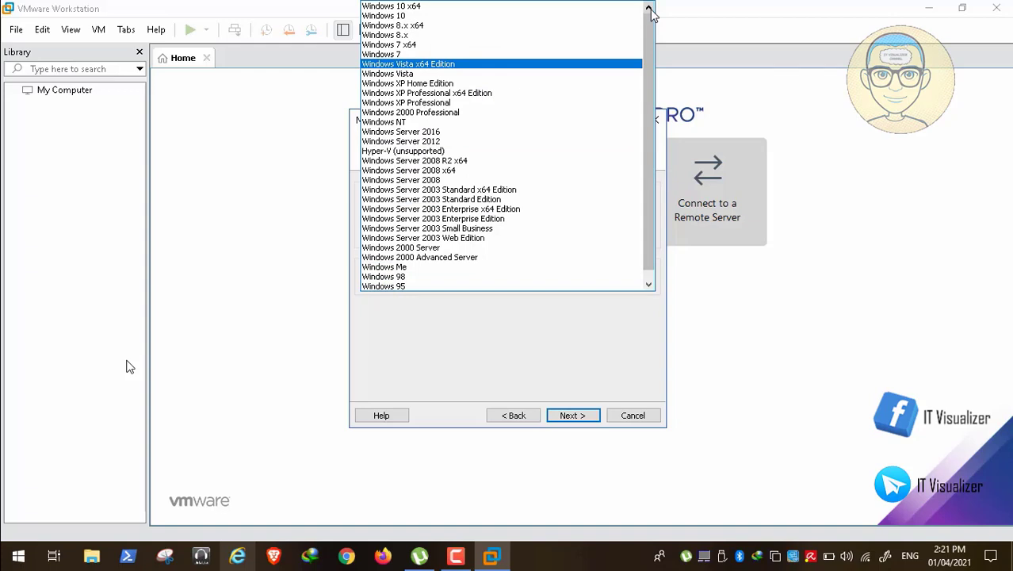
left_click(466, 133)
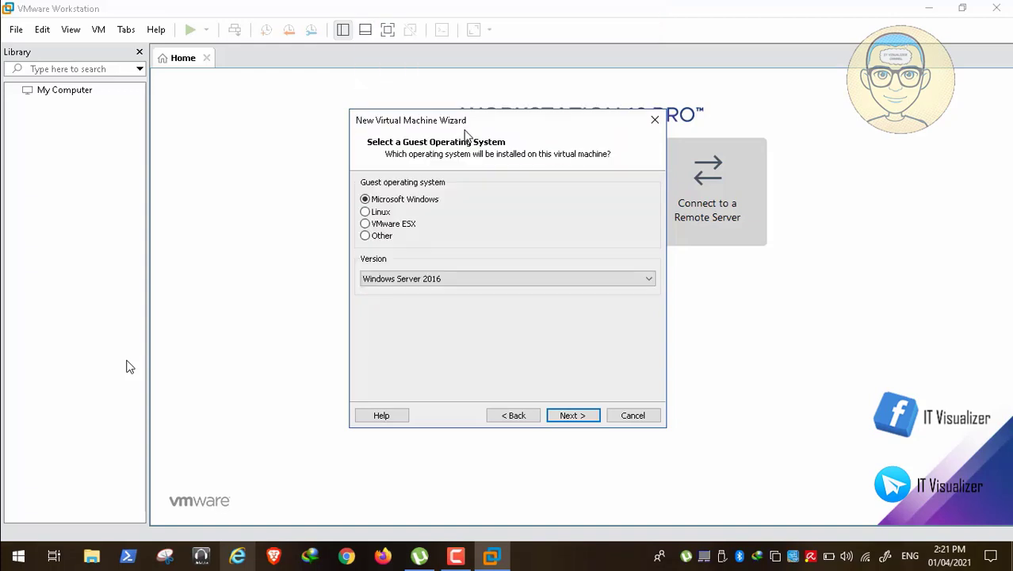
Step: Name the virtual machine BRCERRIHEM and set its maximum disk size to 70 GB, split into multiple files
left_click(572, 415)
key("BackSpace")
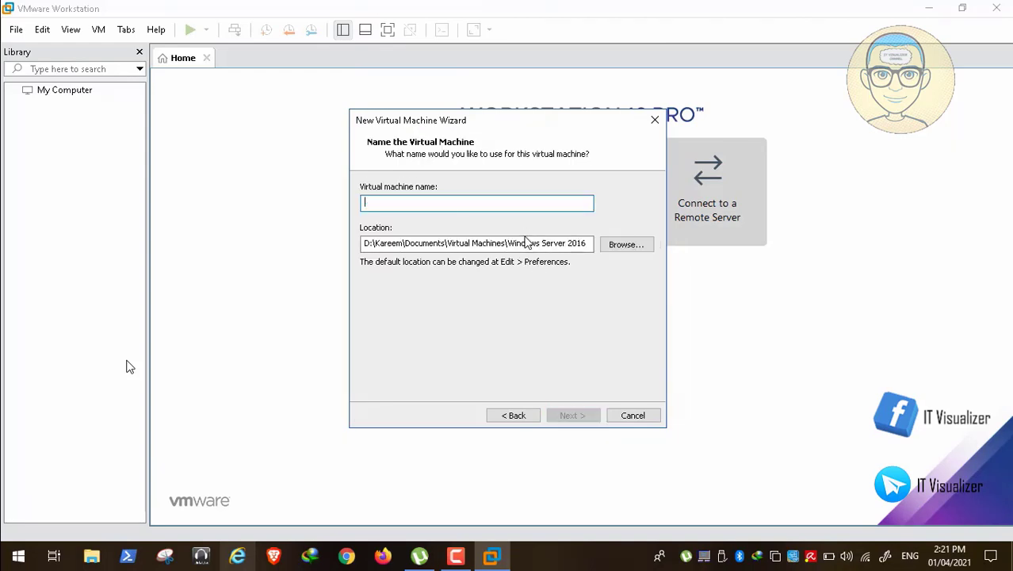
type("BRCERRIHEM")
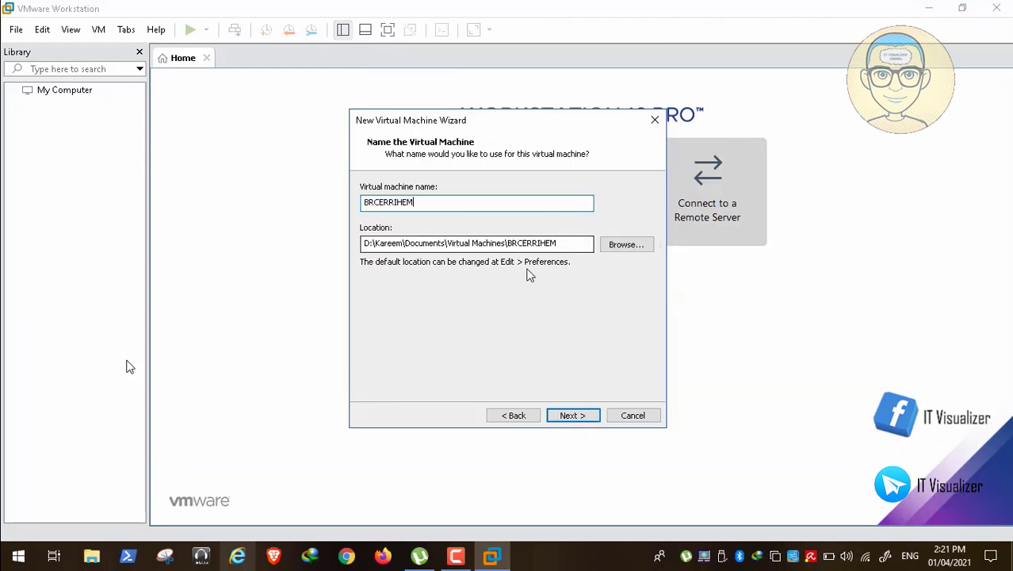
left_click(586, 420)
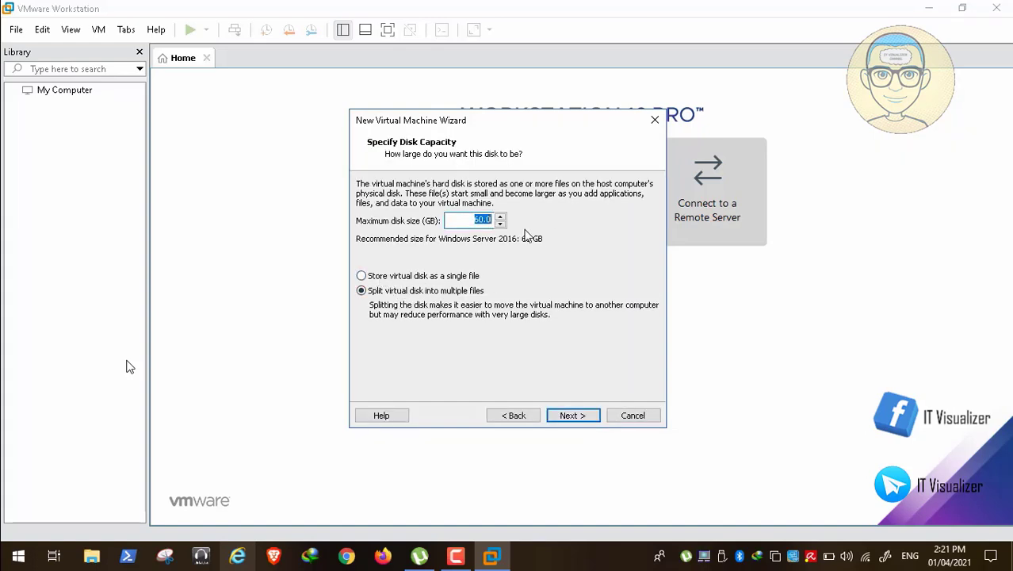
left_click(479, 220)
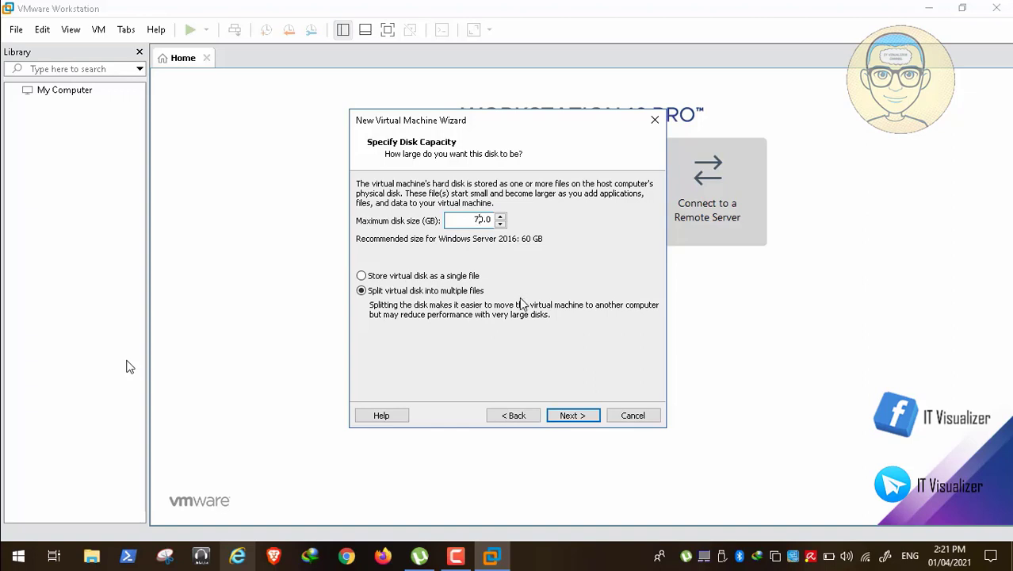
left_click(568, 419)
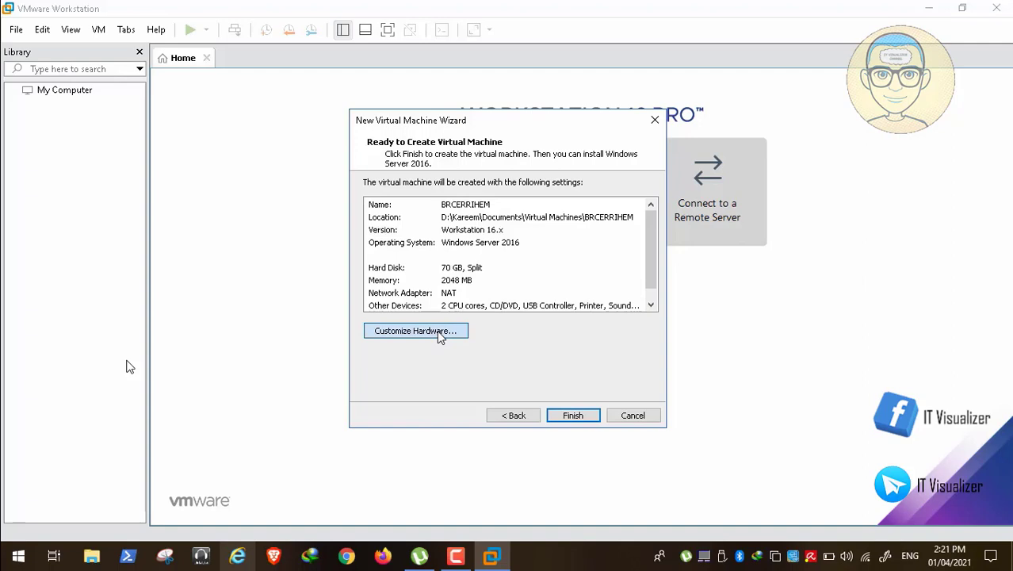
Step: Pause the lab video at the Hardware memory settings, resume it, and replay the part around editing the virtual machine settings
left_click(36, 540)
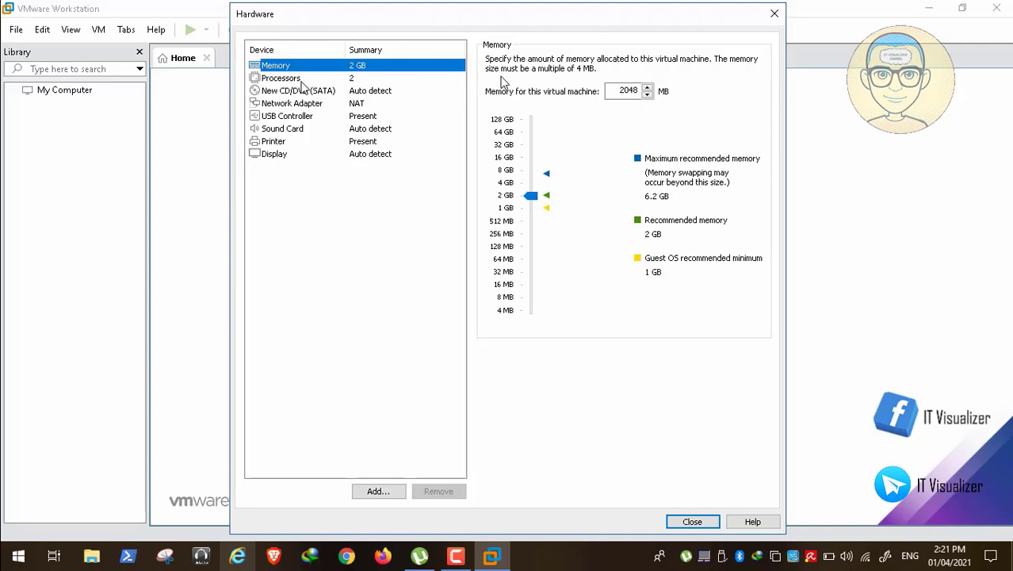
mouse_move(103, 564)
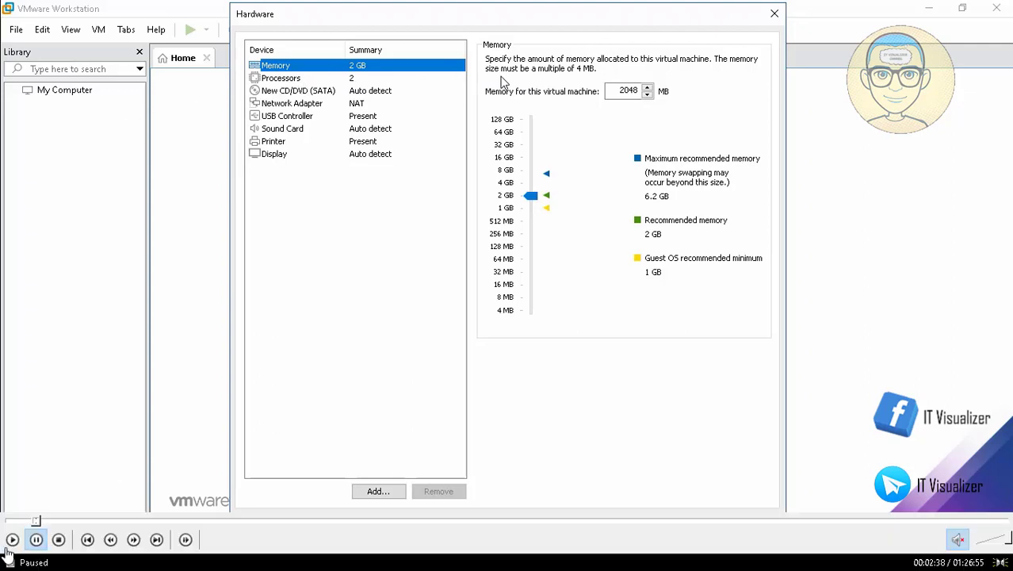
left_click(12, 541)
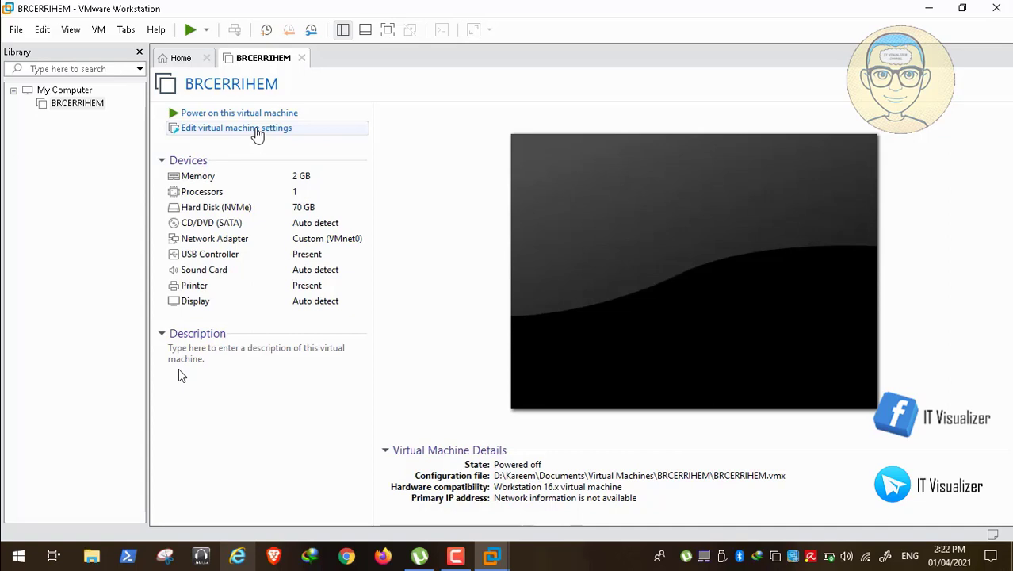
mouse_move(36, 539)
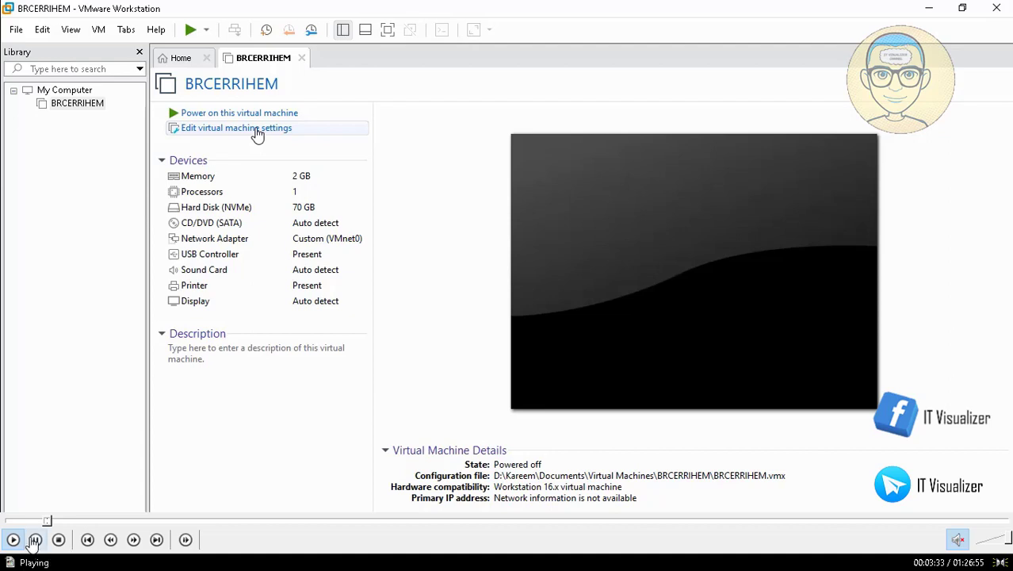
left_click(50, 521)
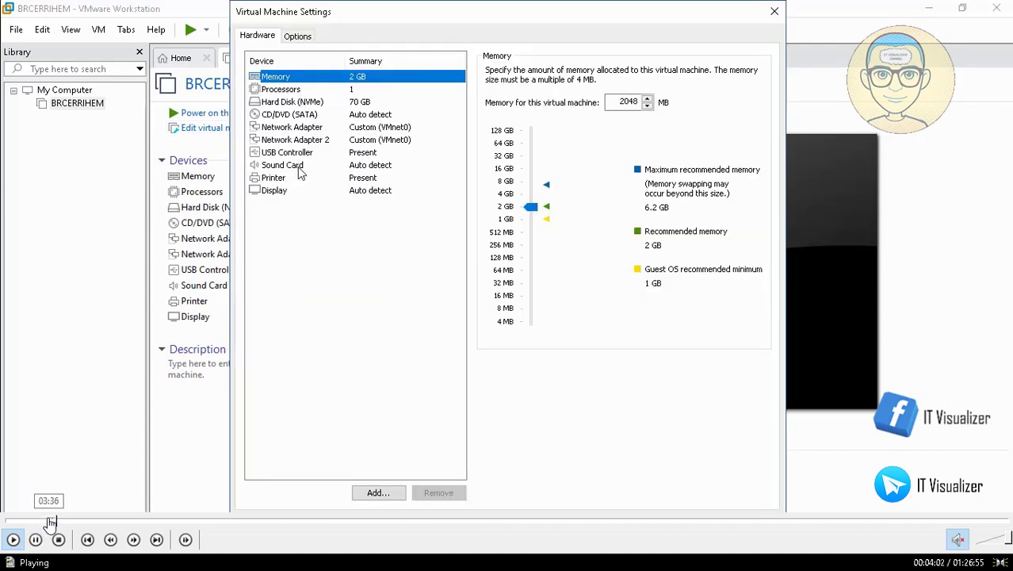
left_click(49, 521)
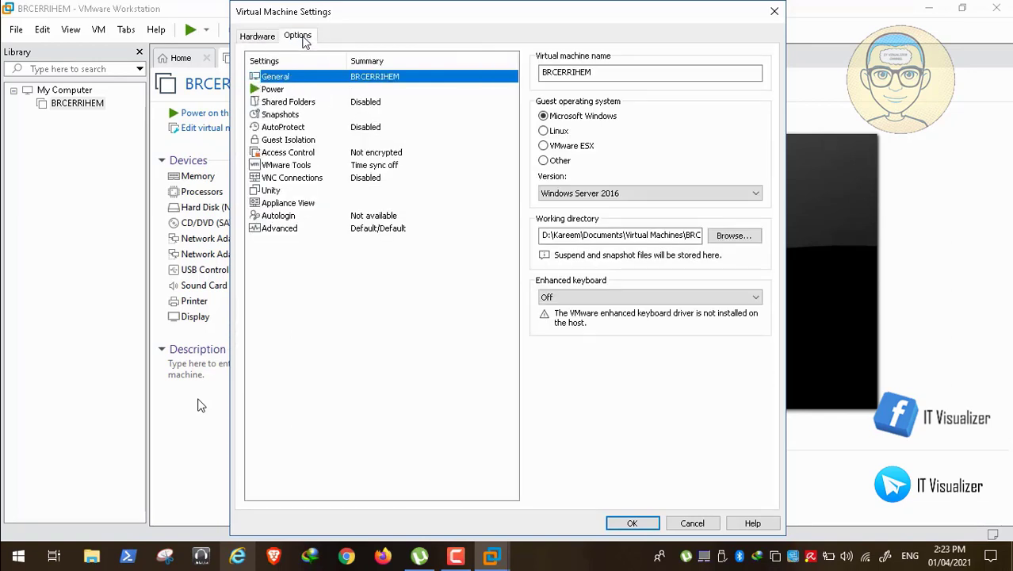
Step: Set the virtual machine's shared folders to Always enabled and map them as a network drive in Windows guests
left_click(271, 92)
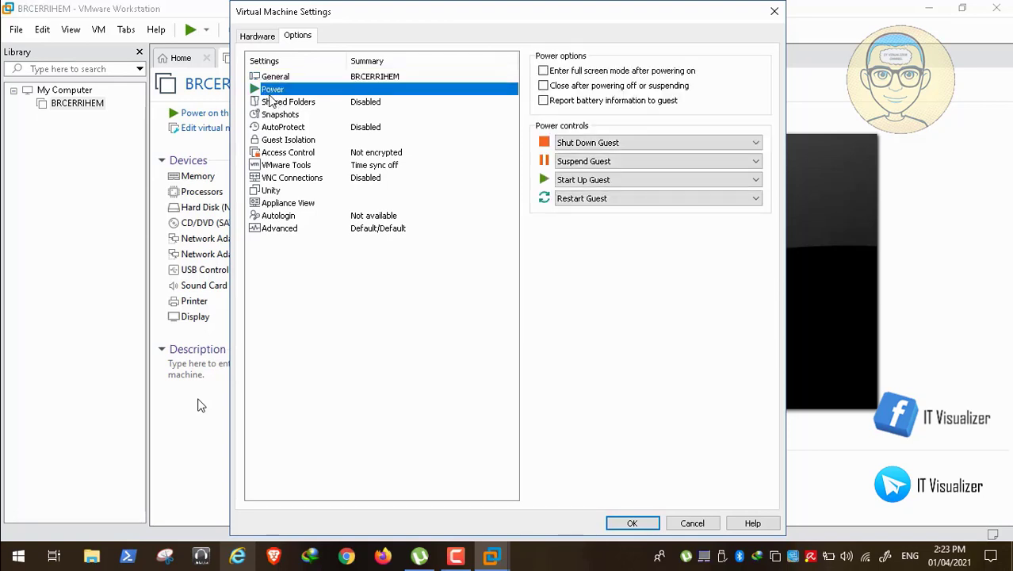
left_click(278, 103)
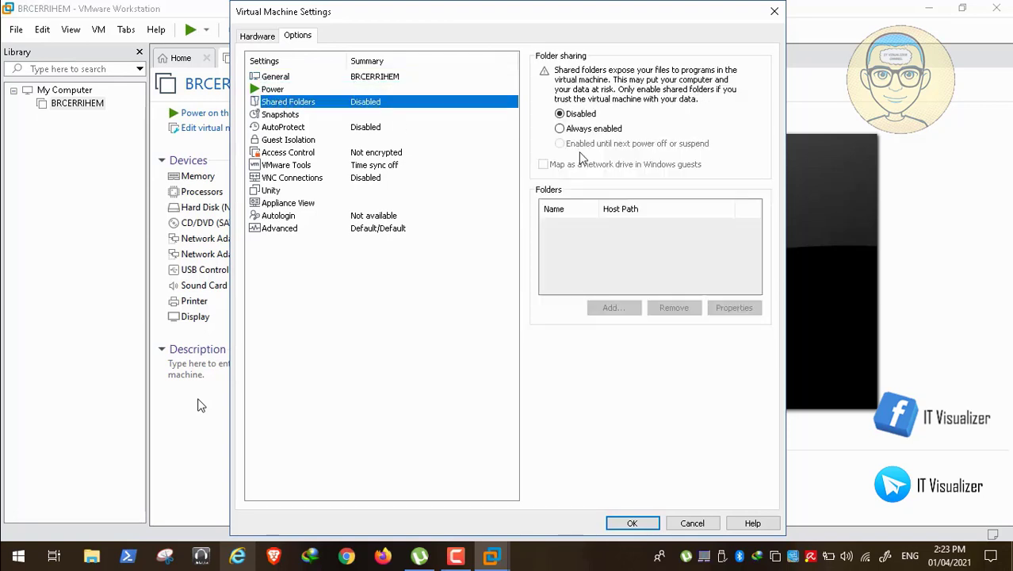
left_click(562, 130)
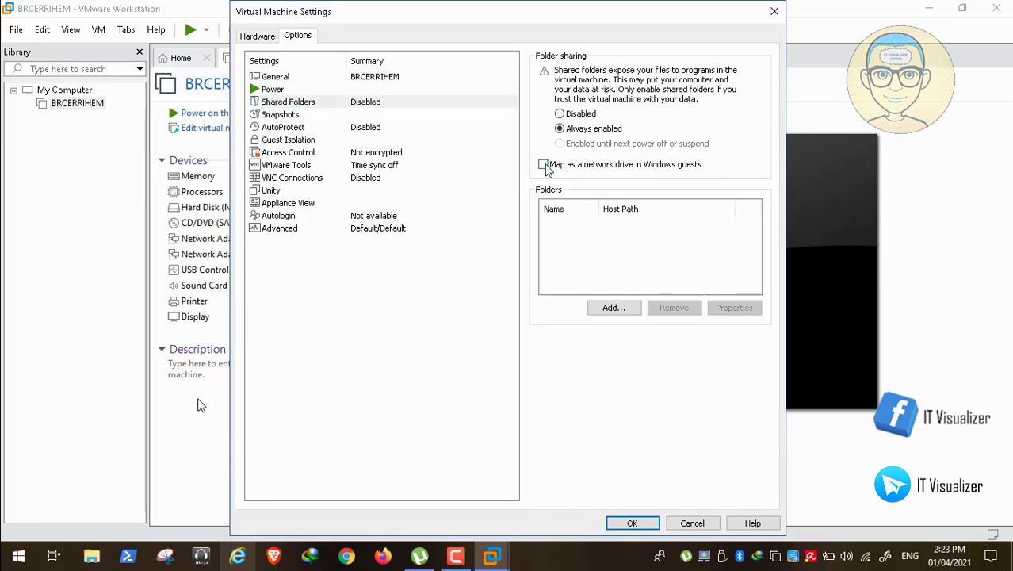
left_click(544, 165)
Step: Add the host folder D:\Important CD Images as an enabled shared folder named Important CD Images
left_click(611, 307)
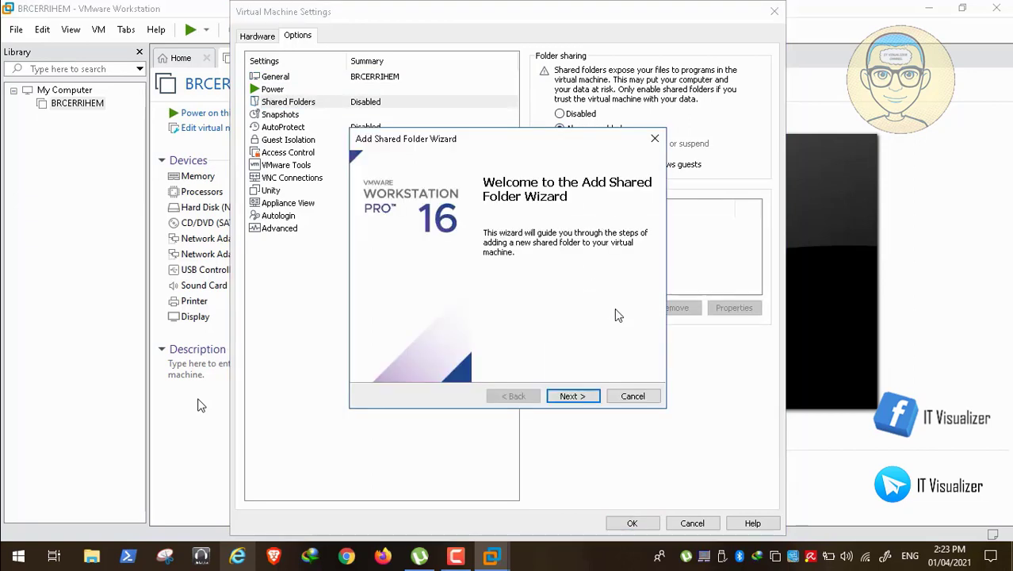
left_click(573, 397)
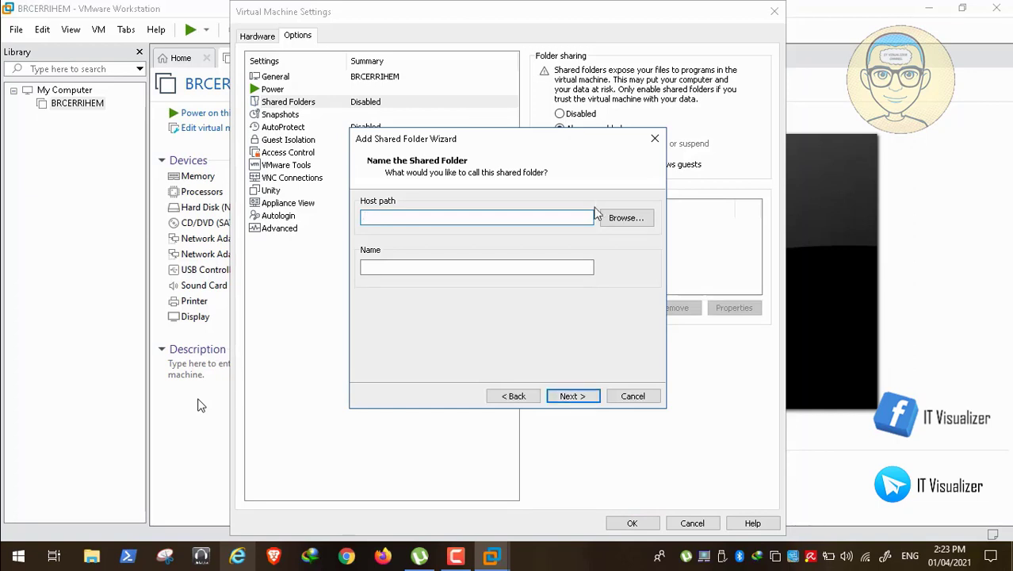
left_click(621, 222)
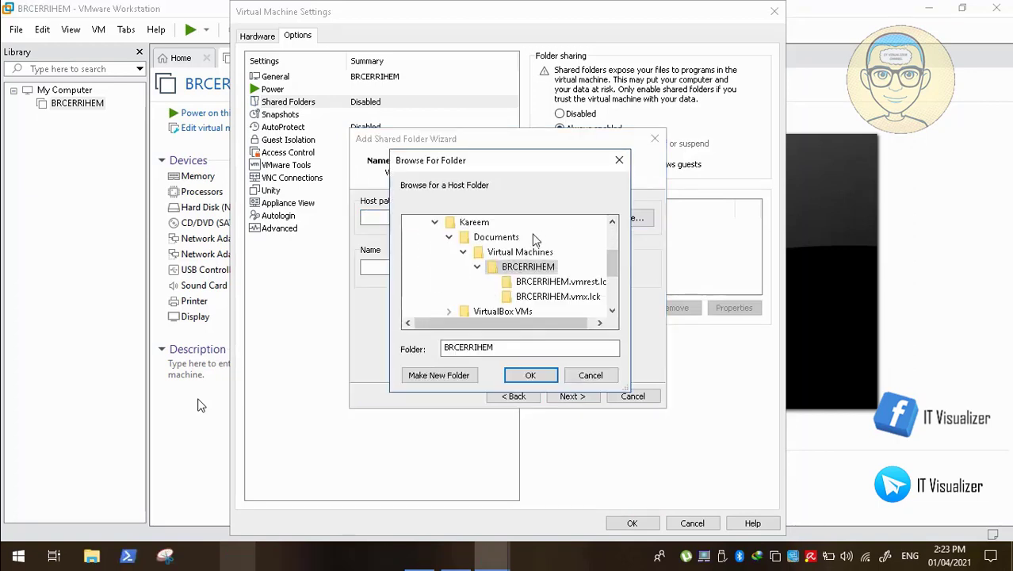
scroll(579, 291, "up", 3)
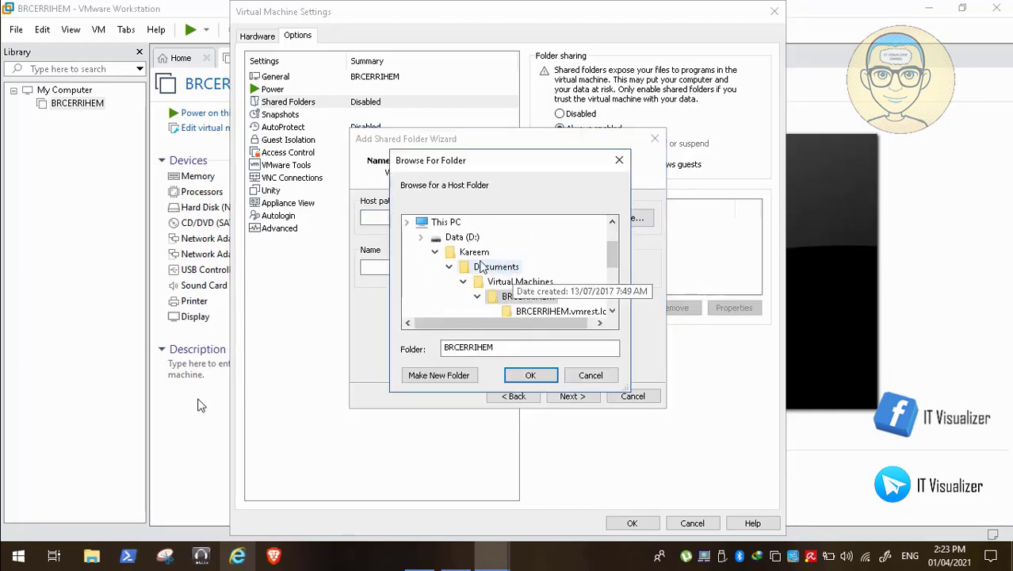
left_click(612, 311)
left_click(612, 311)
left_click(612, 311)
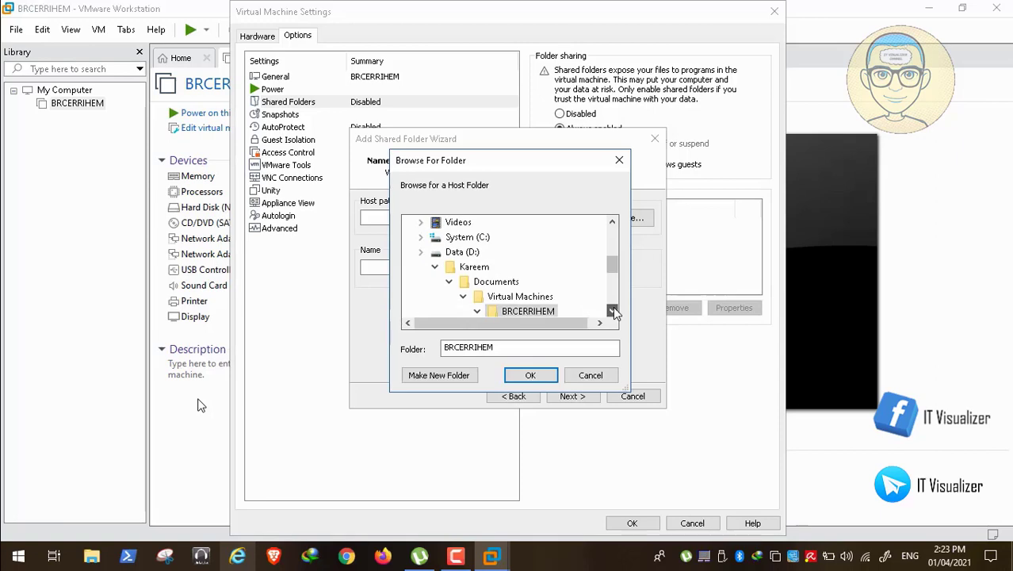
left_click(434, 267)
left_click(421, 253)
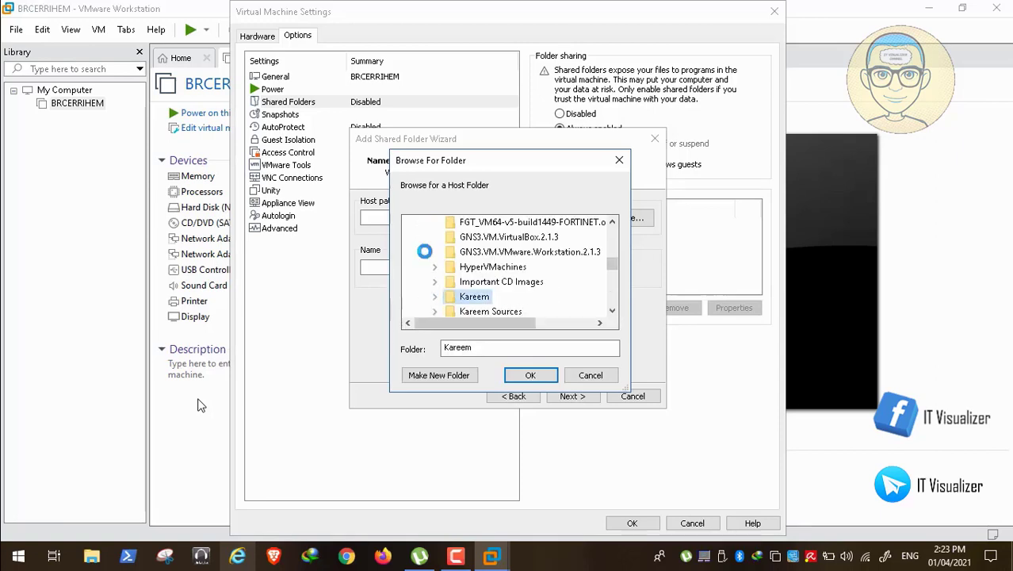
double_click(517, 282)
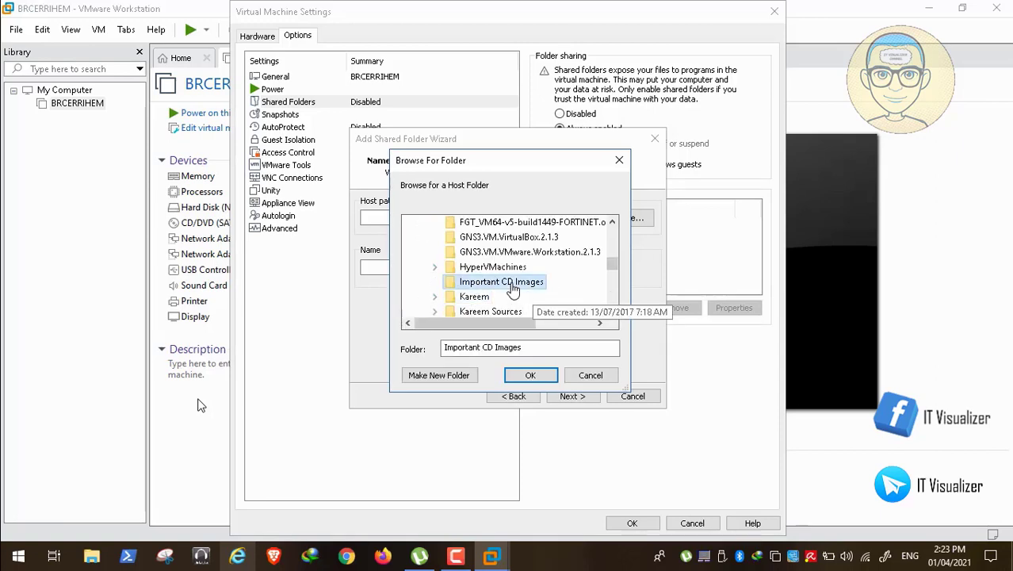
left_click(531, 375)
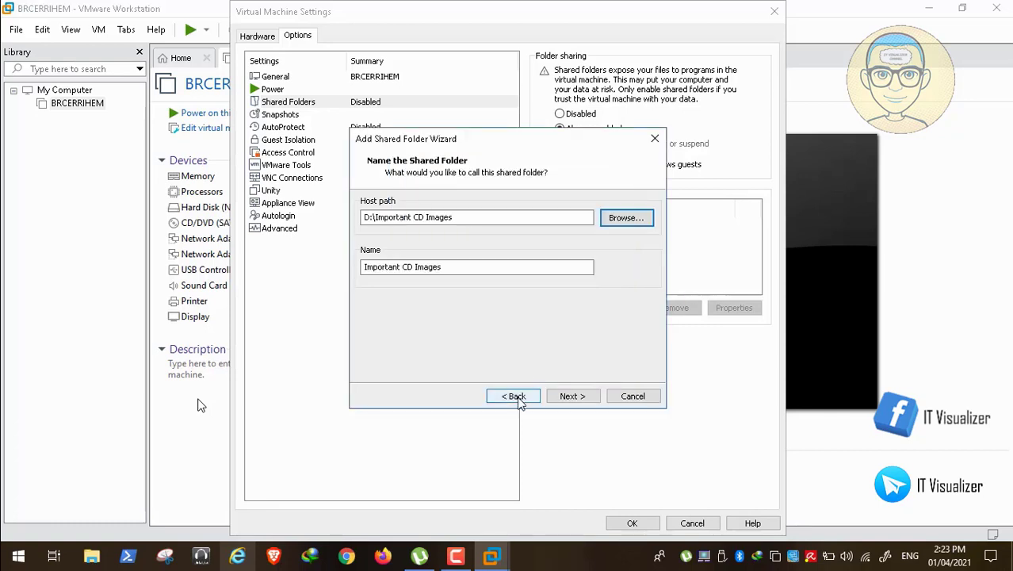
left_click(572, 396)
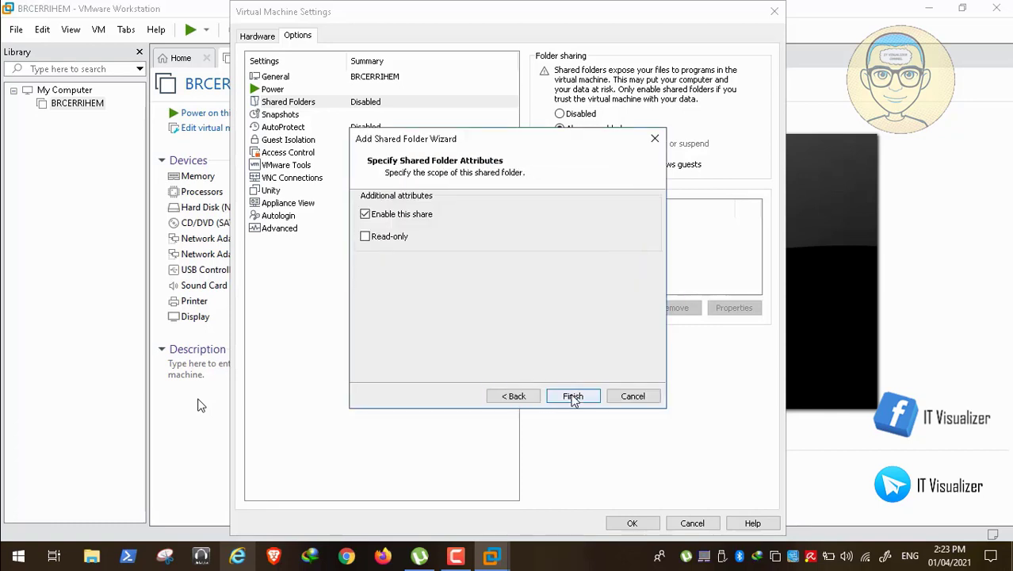
left_click(572, 396)
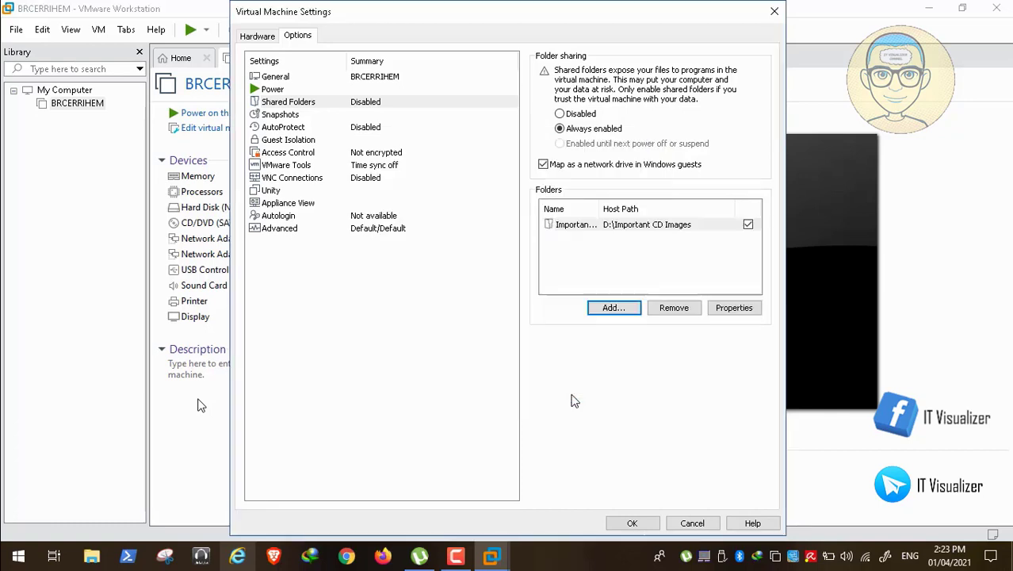
Step: Review the virtual machine's remaining options from Snapshots through Advanced, including the firmware type, and save the settings
left_click(299, 117)
left_click(298, 130)
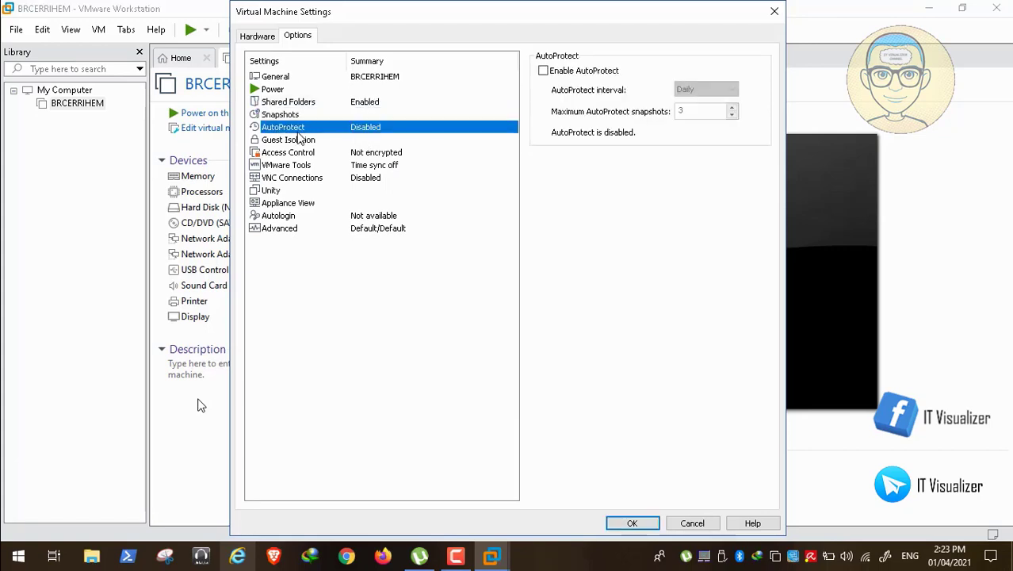
left_click(302, 143)
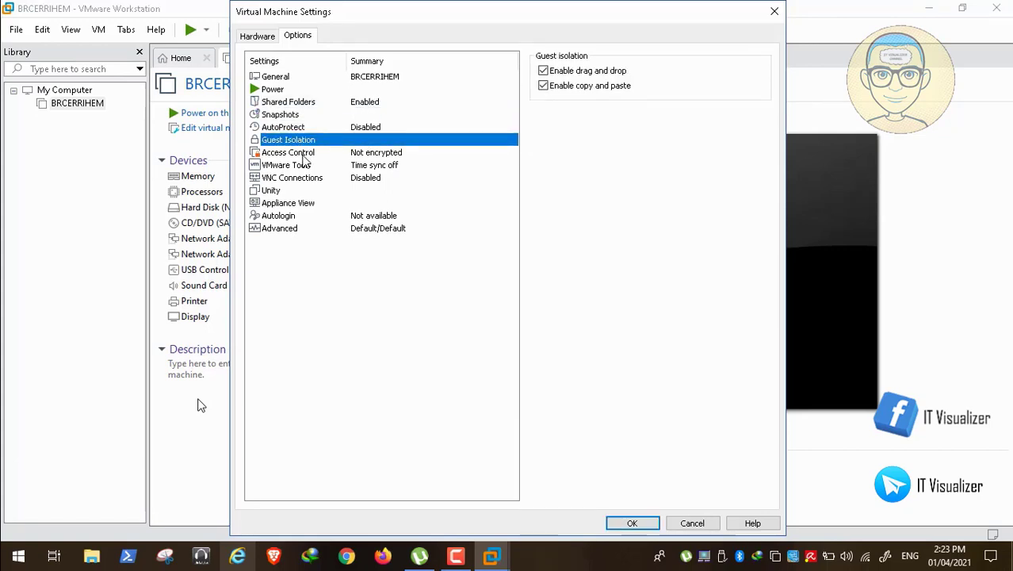
left_click(302, 153)
left_click(304, 168)
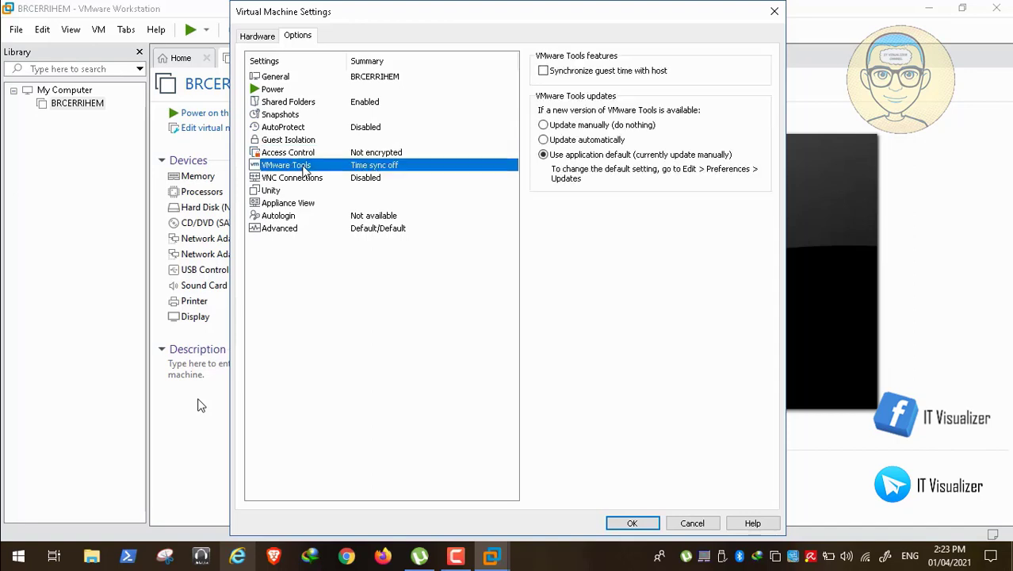
left_click(303, 179)
left_click(275, 193)
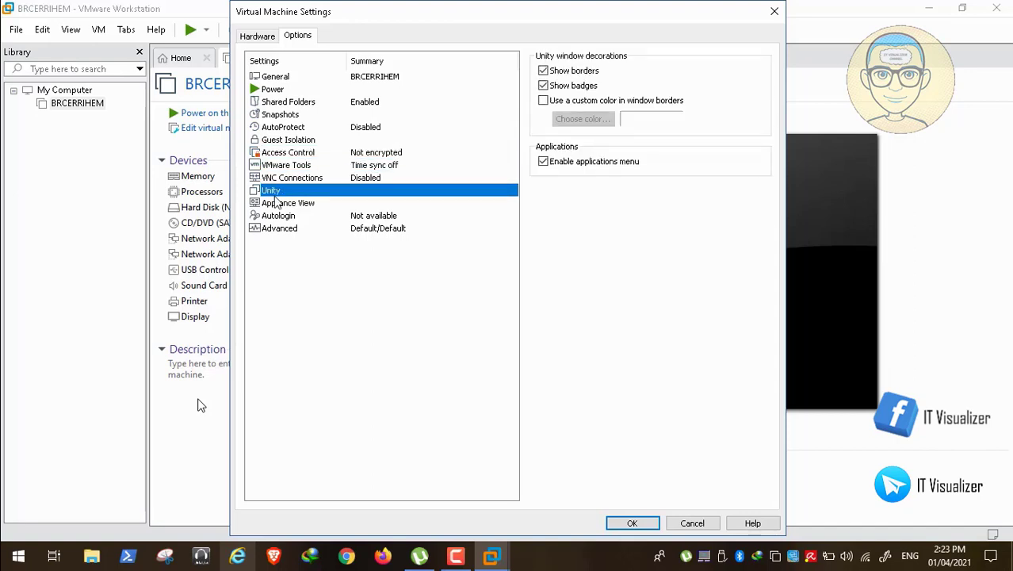
left_click(287, 205)
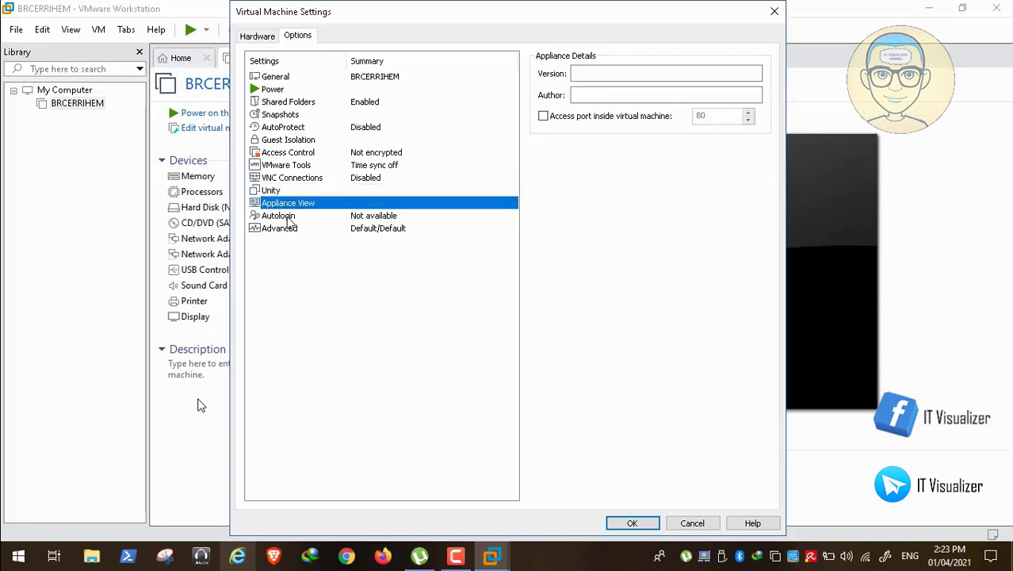
left_click(288, 217)
left_click(289, 230)
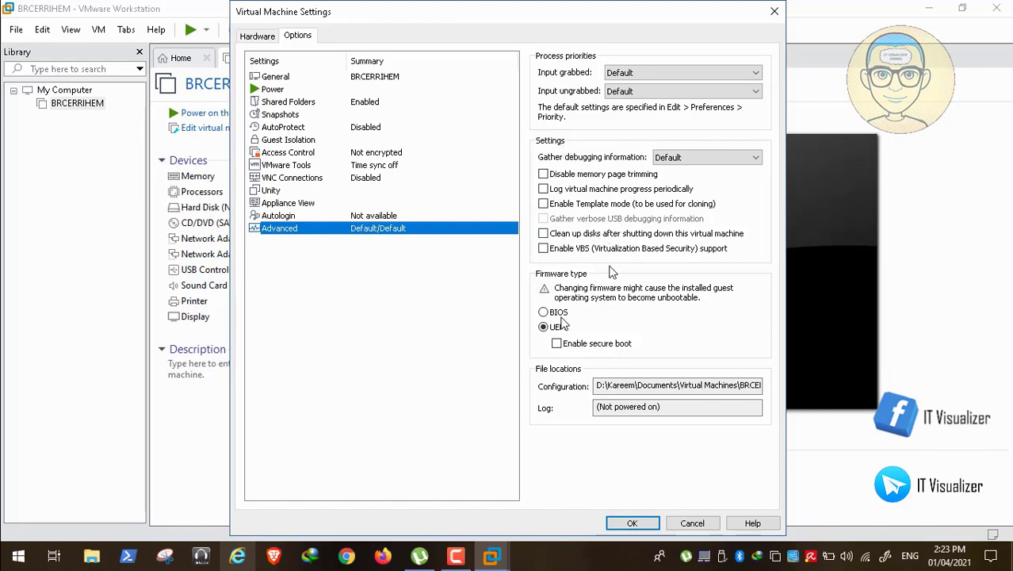
left_click(627, 522)
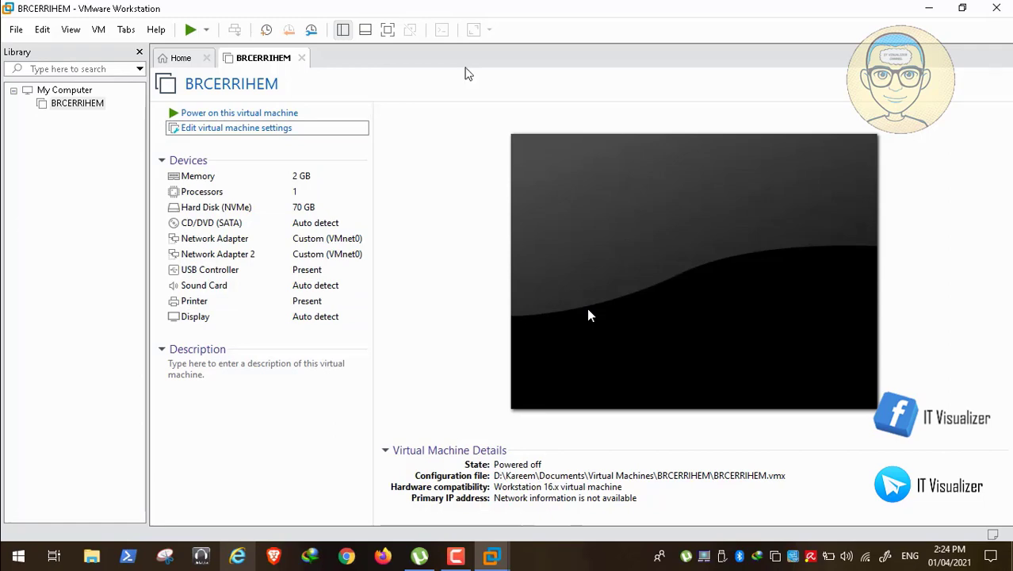
Step: Minimize the virtual machine window, switch to File Explorer, and open the Ventoy (H:) drive to view its ISO files
left_click(930, 8)
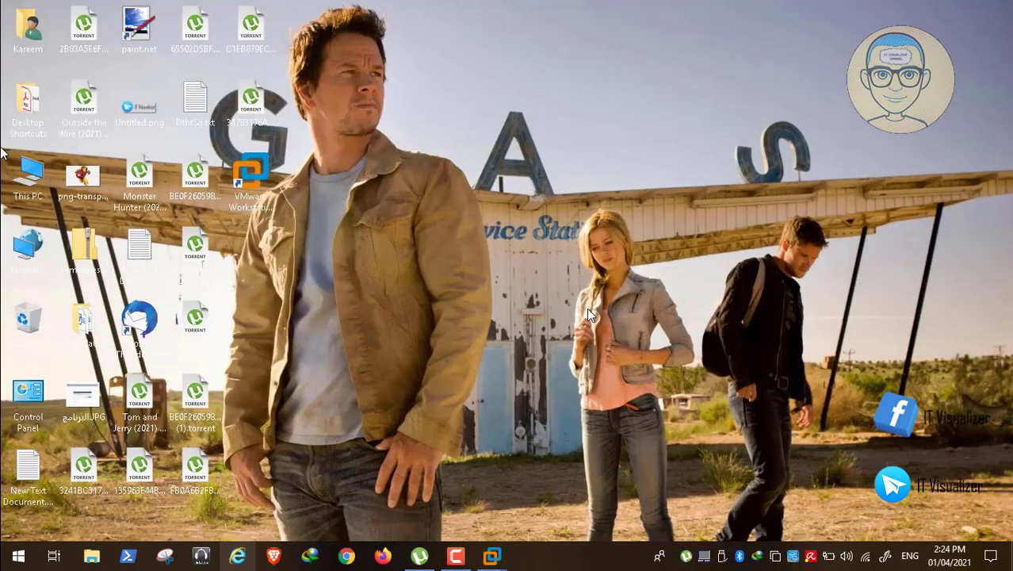
double_click(30, 176)
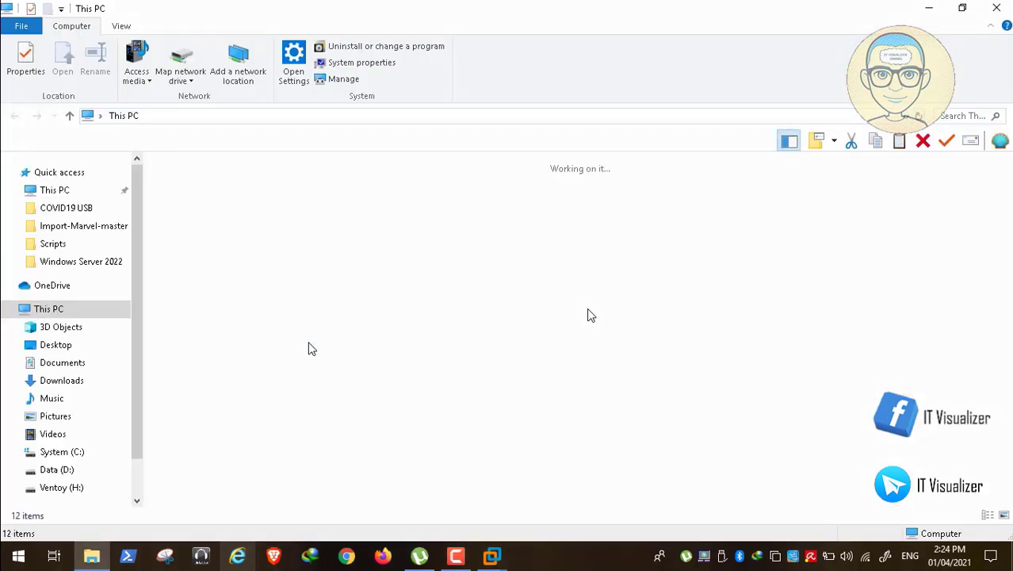
left_click(240, 359)
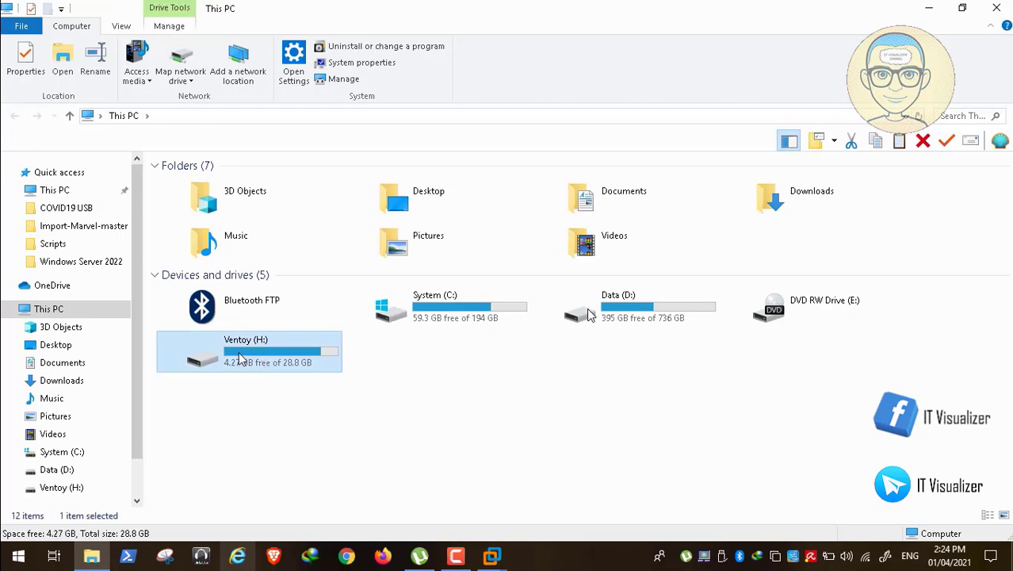
double_click(241, 359)
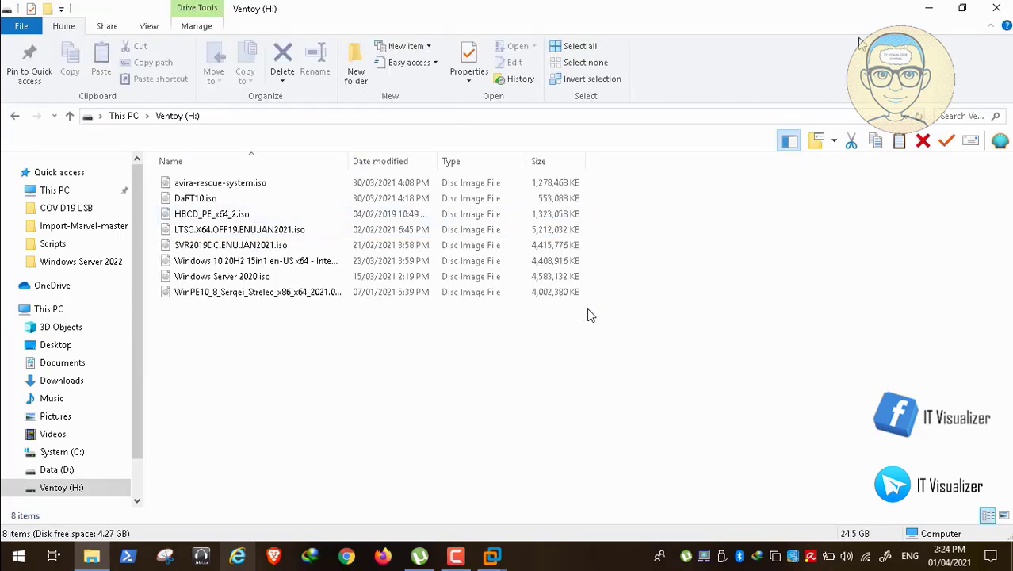
Step: Close File Explorer, switch to VMware Workstation, and power on the BRCERRIHEM virtual machine, dismissing the installation hint
left_click(997, 8)
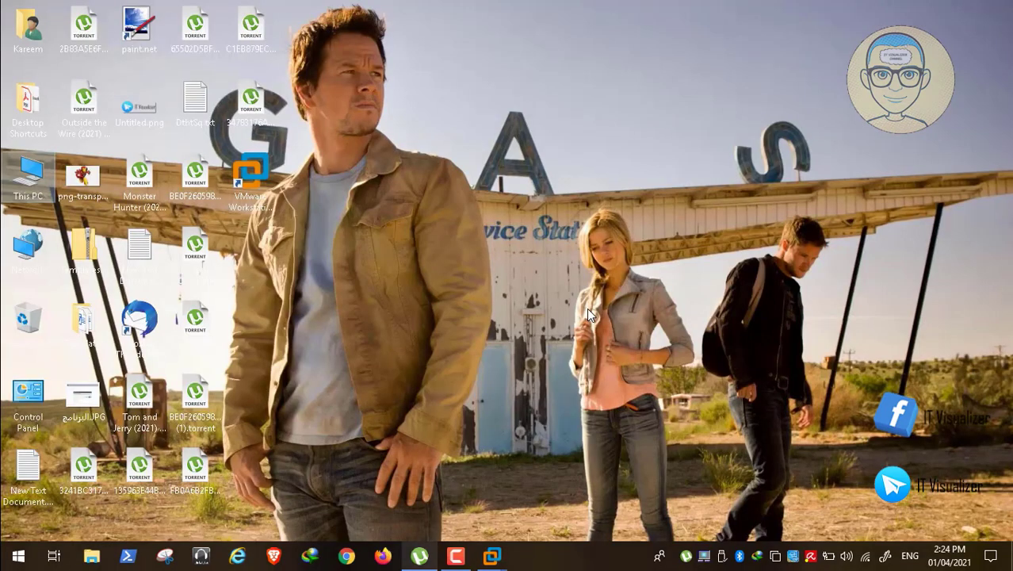
mouse_move(491, 559)
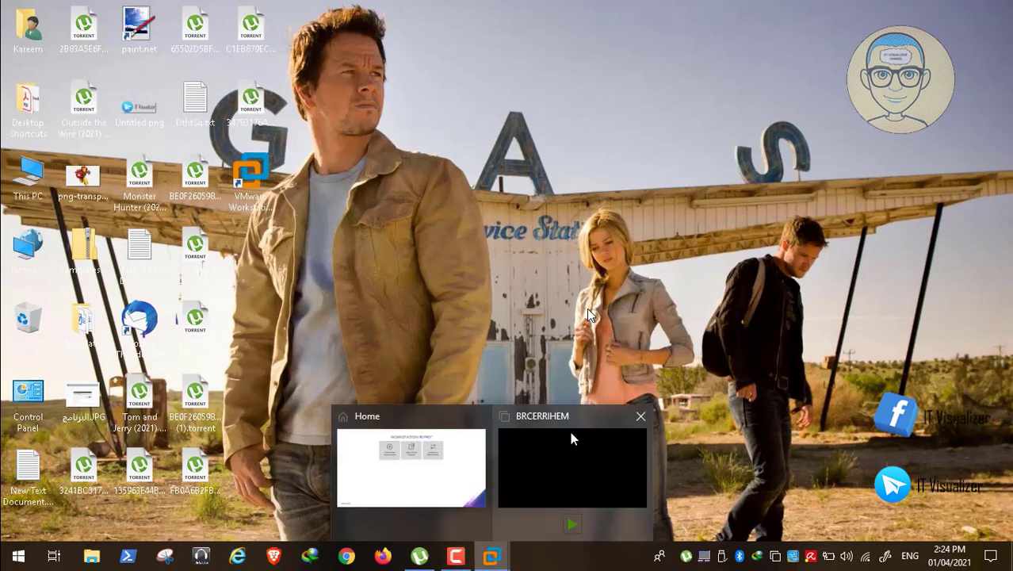
left_click(508, 424)
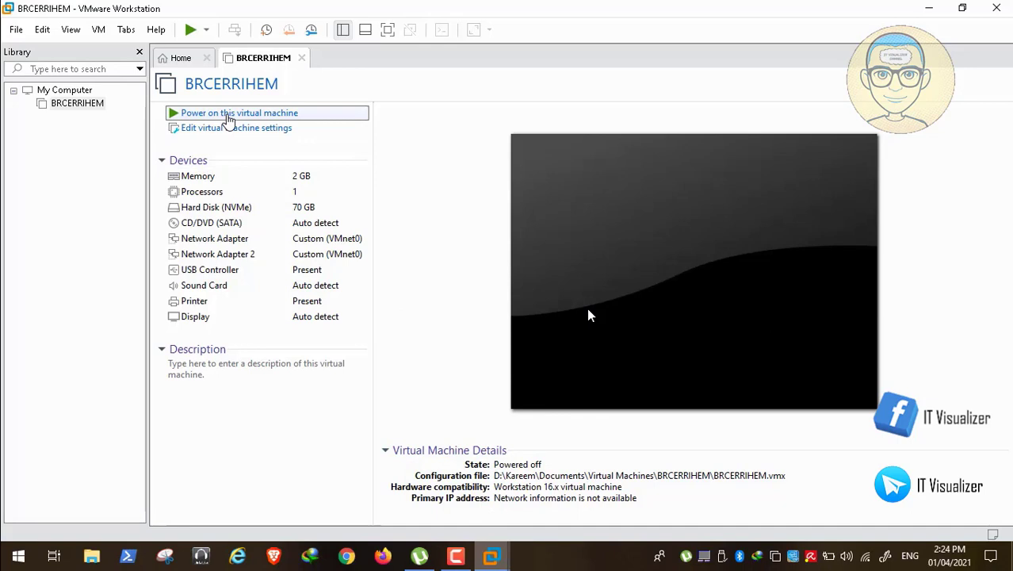
left_click(229, 113)
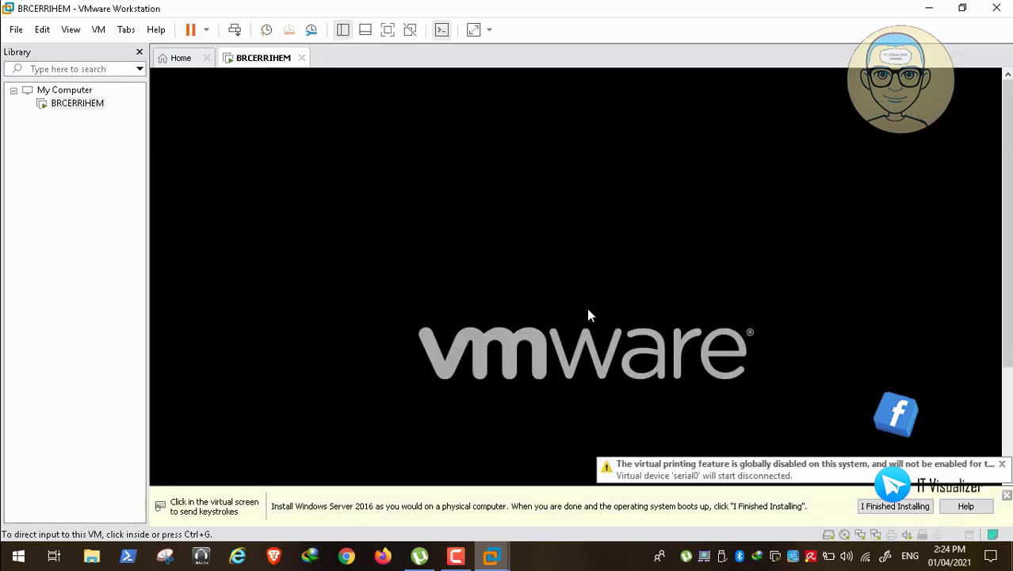
left_click(1007, 495)
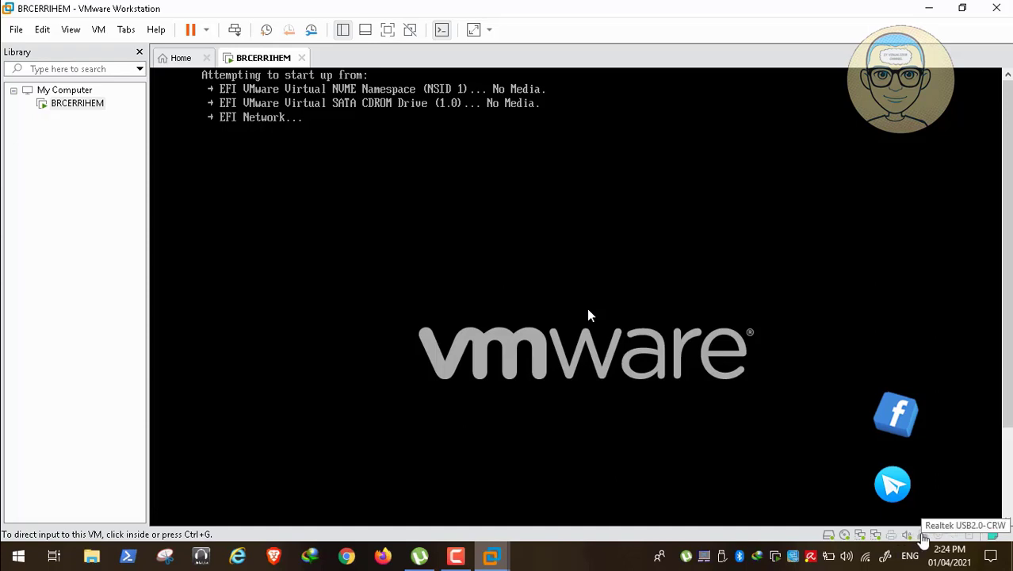
right_click(923, 537)
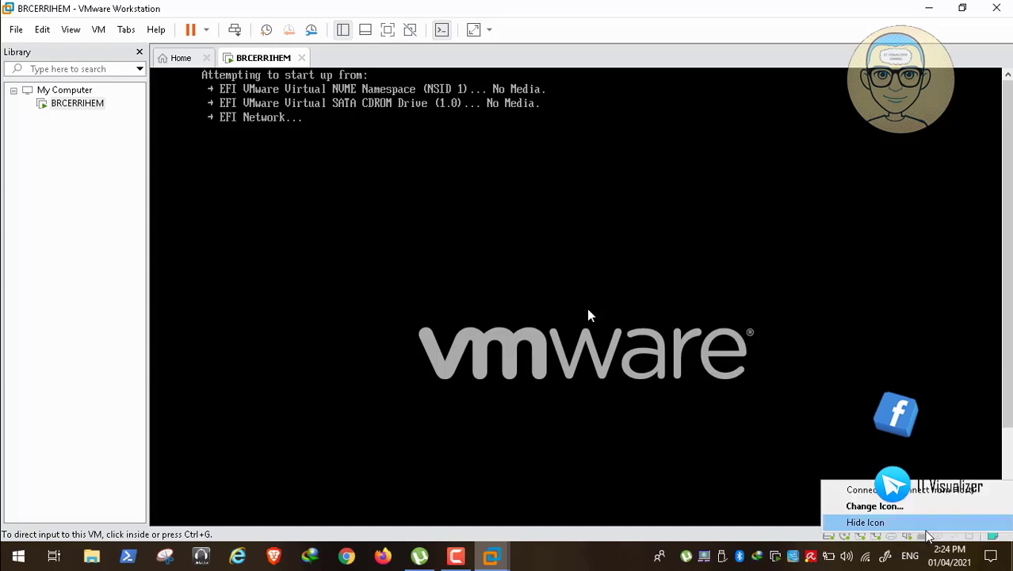
left_click(729, 498)
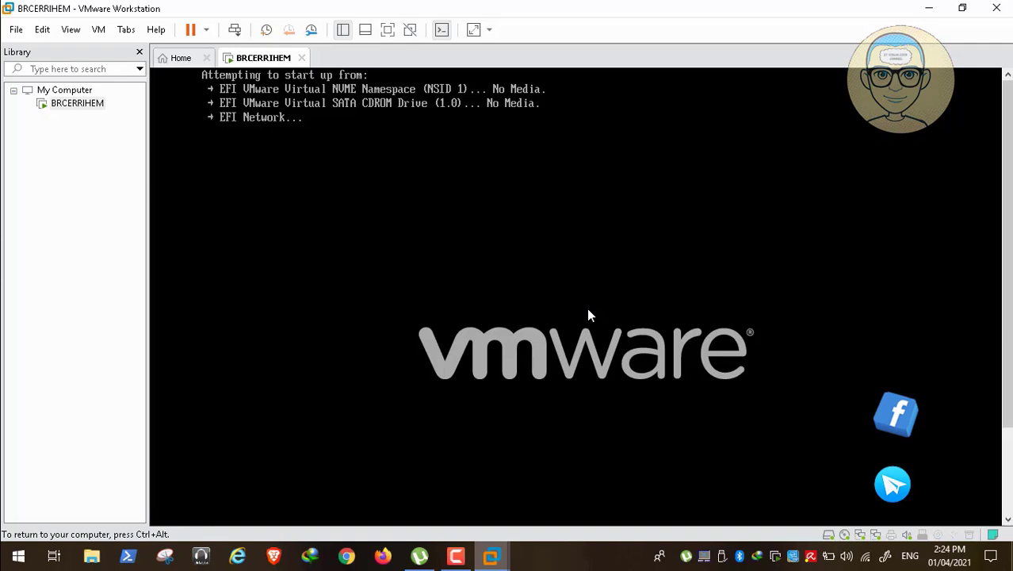
key("ctrl+alt")
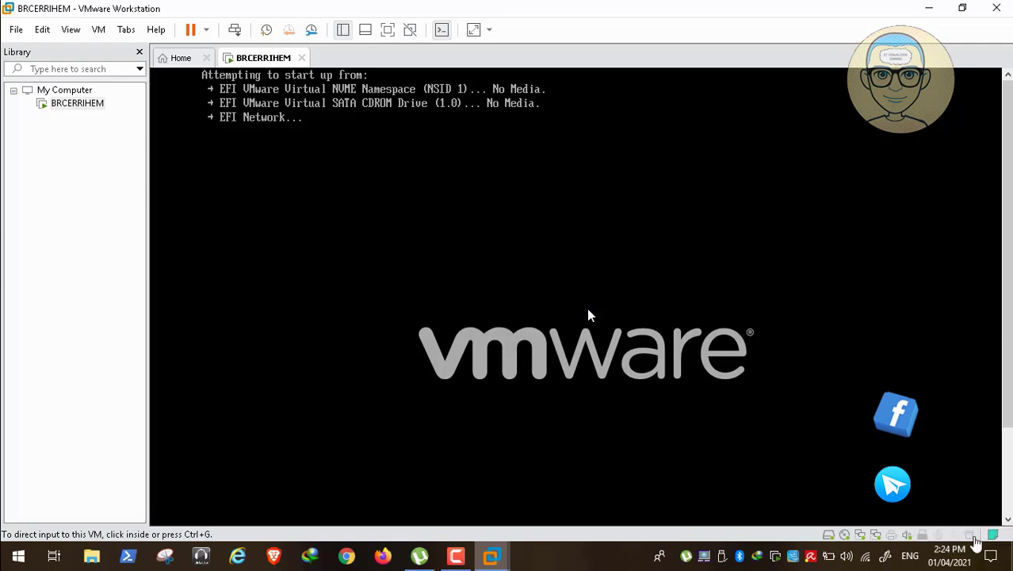
Step: Disconnect the Kingston DataTraveler 3.0 USB drive from the host and connect it to the running virtual machine
right_click(971, 536)
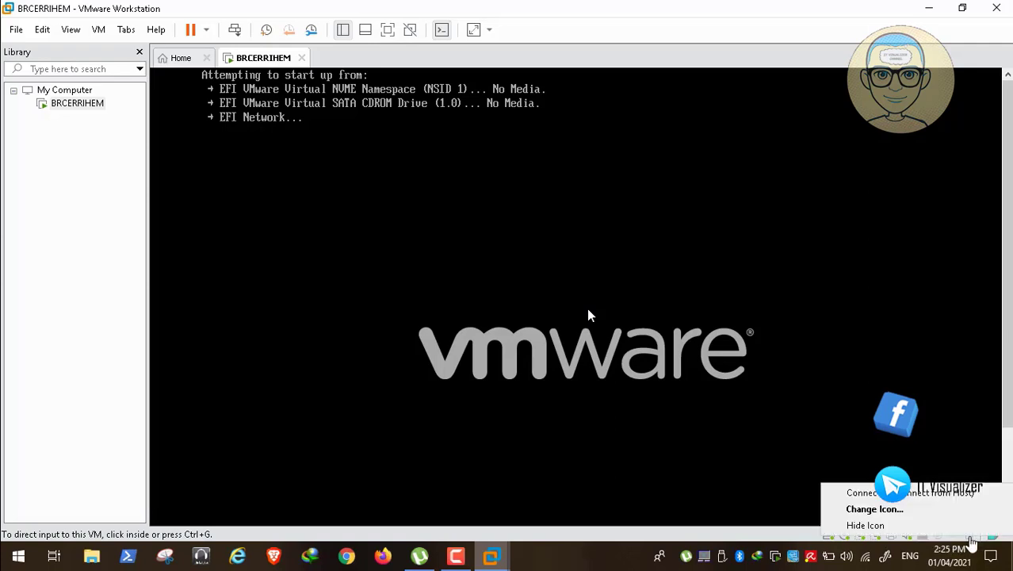
left_click(942, 495)
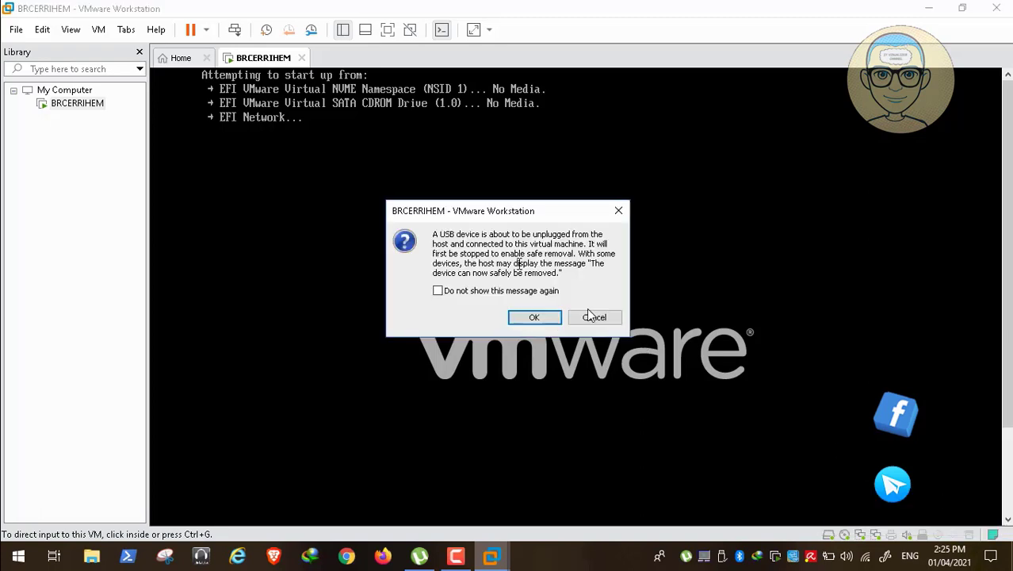
left_click(534, 317)
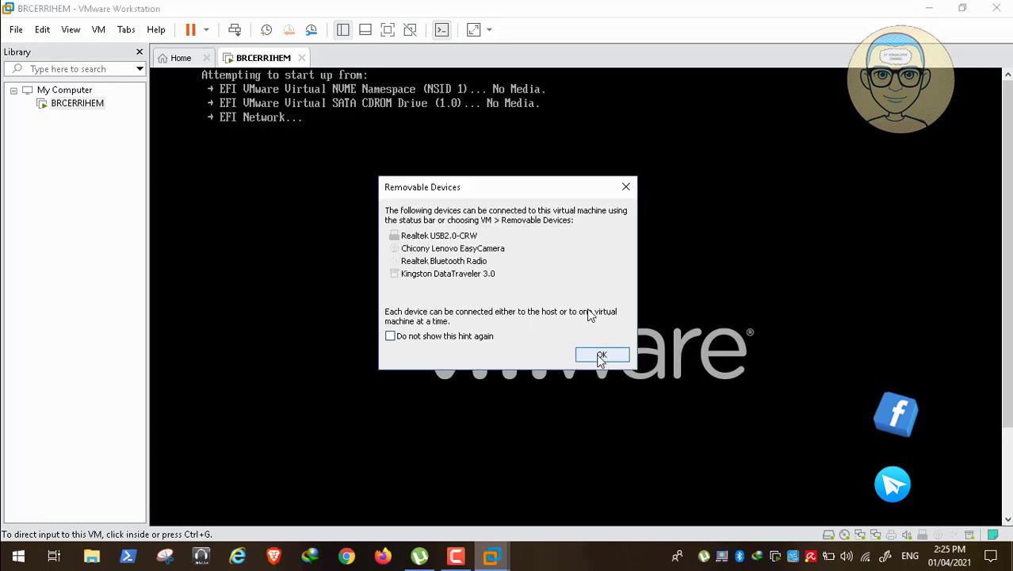
left_click(600, 355)
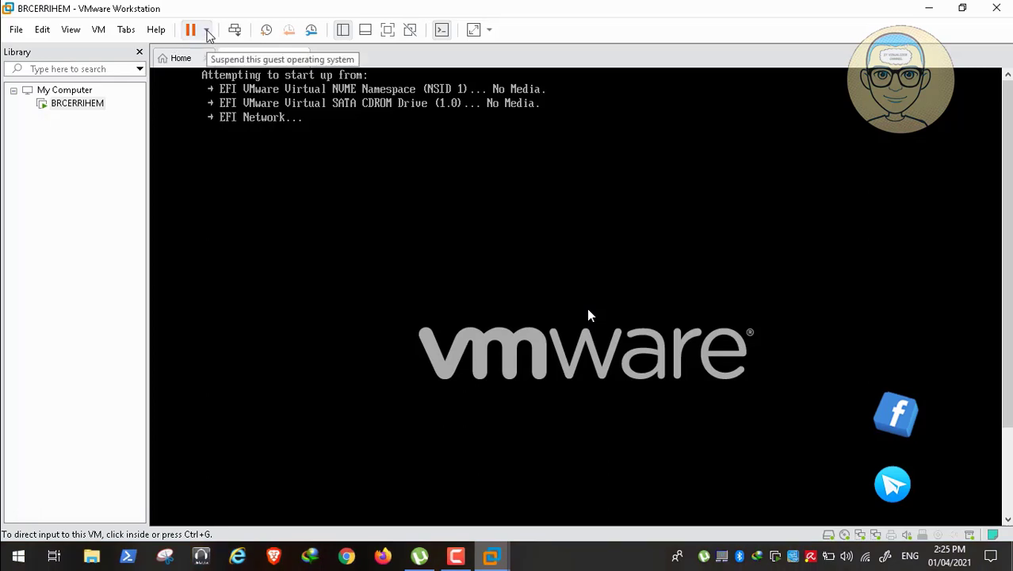
Step: Restart the BRCERRIHEM guest operating system and confirm the restart
left_click(206, 30)
left_click(241, 100)
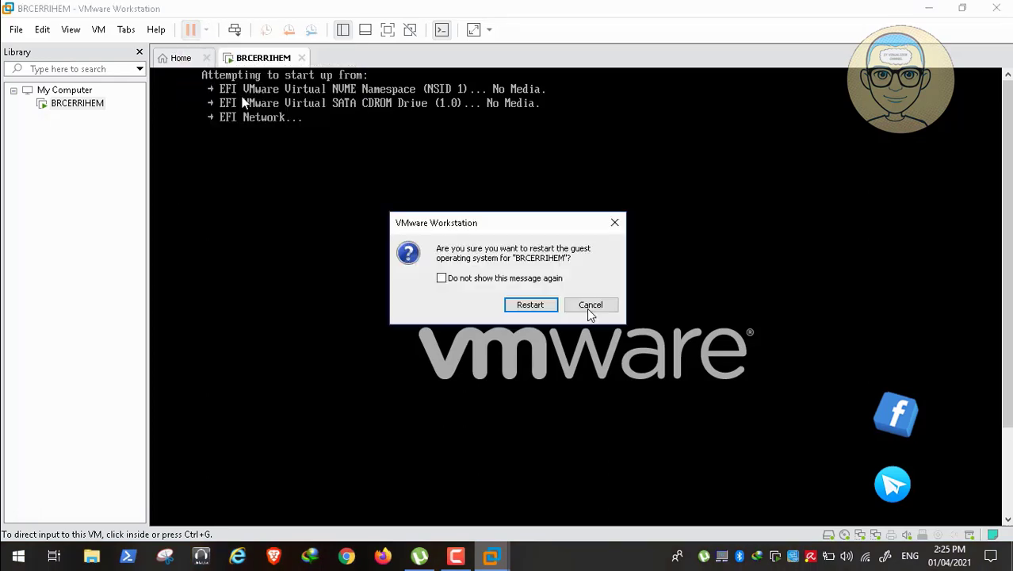
left_click(529, 310)
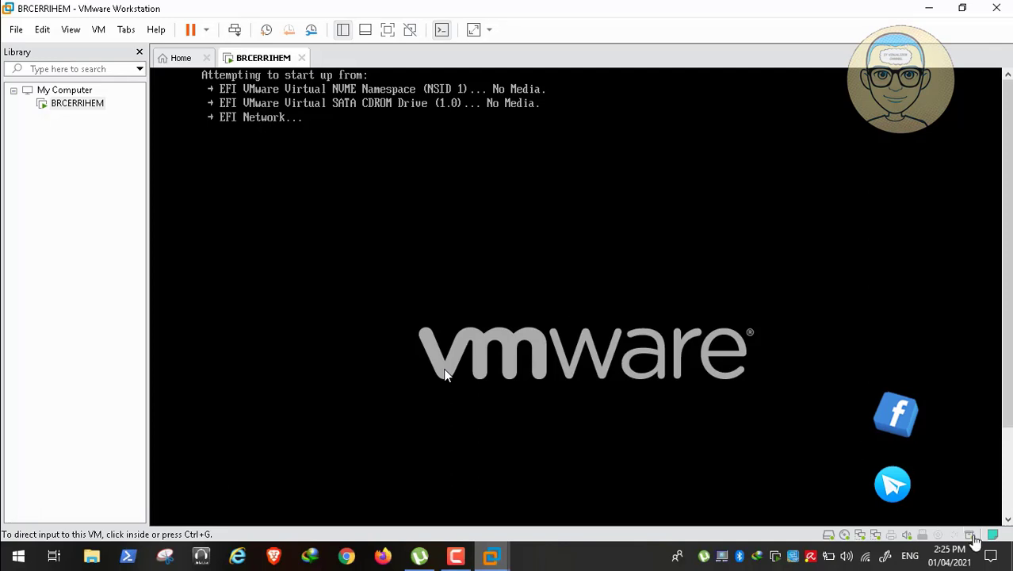
Step: Check the USB drive's connection options in the virtual machine, and inspect the host's drive list in This PC
right_click(972, 537)
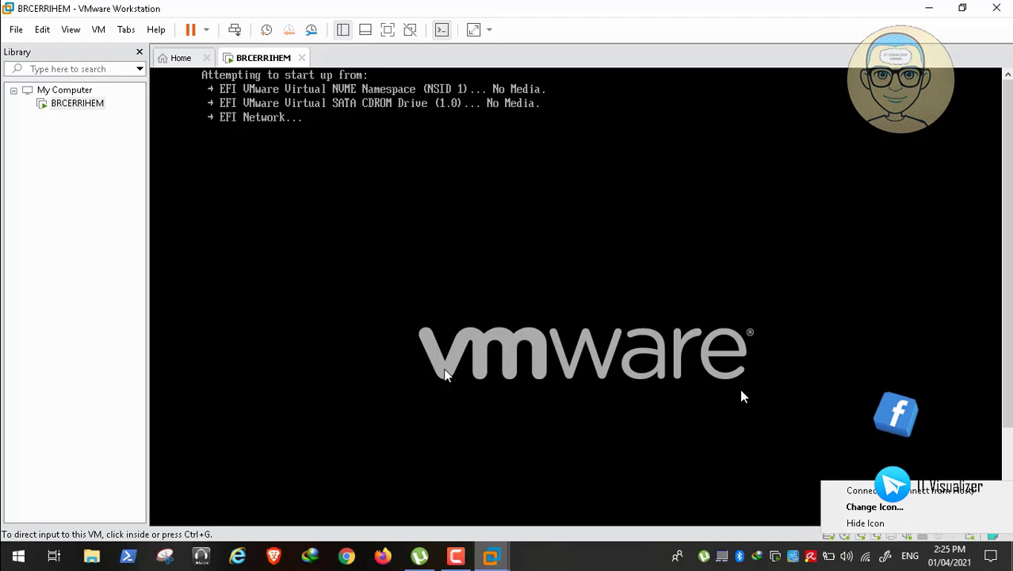
left_click(702, 459)
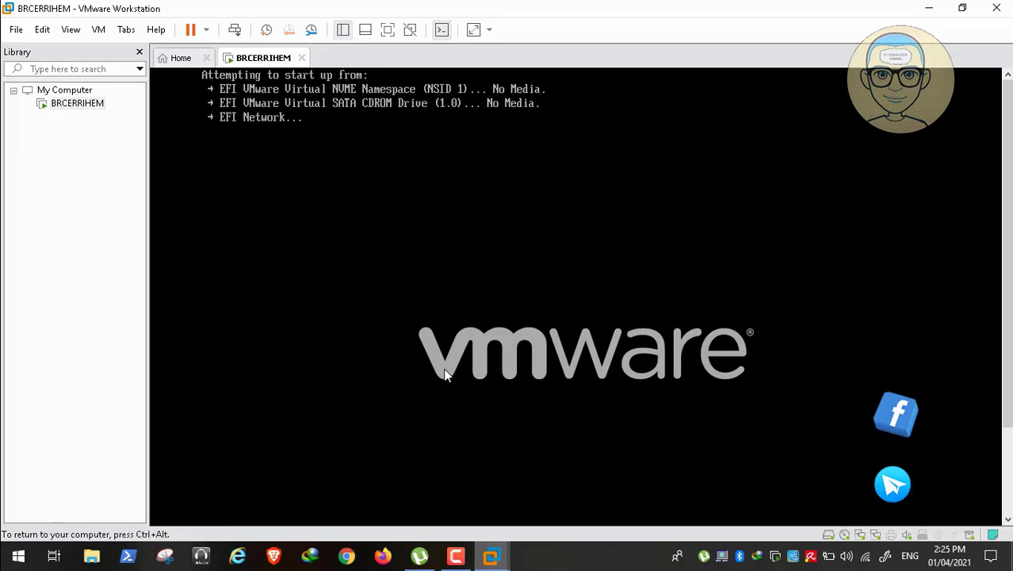
key("ctrl+alt")
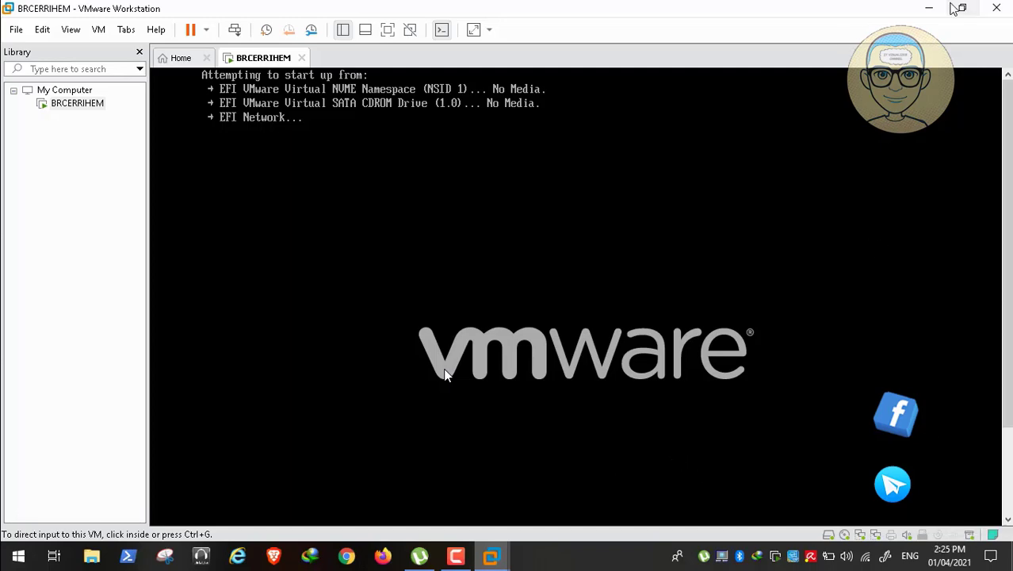
left_click(928, 8)
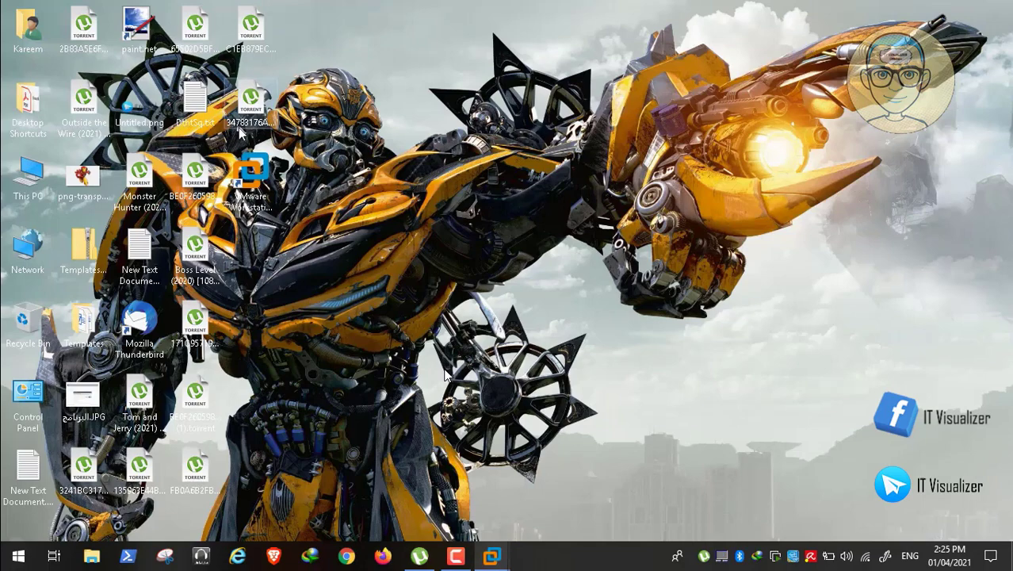
double_click(28, 170)
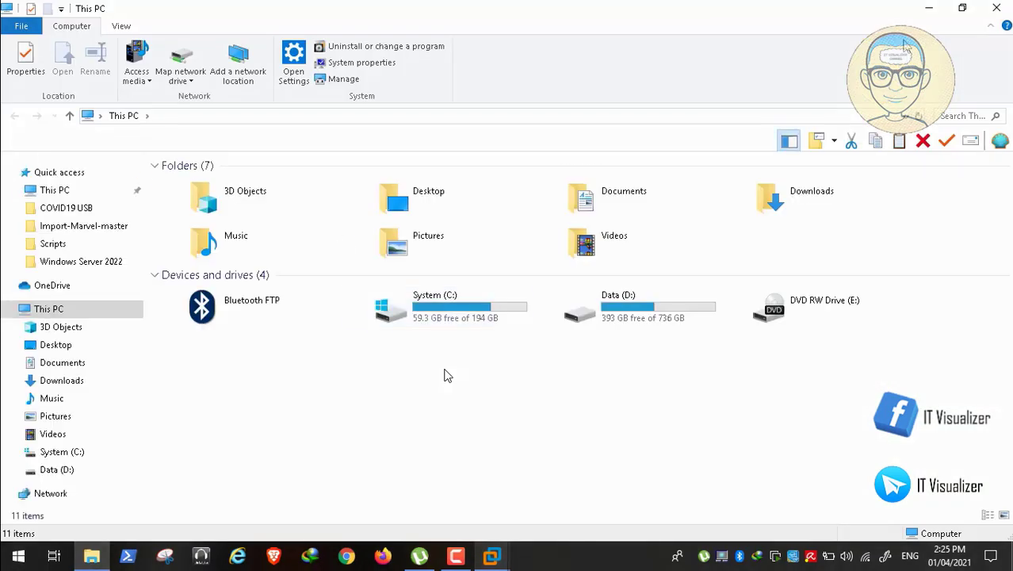
left_click(996, 10)
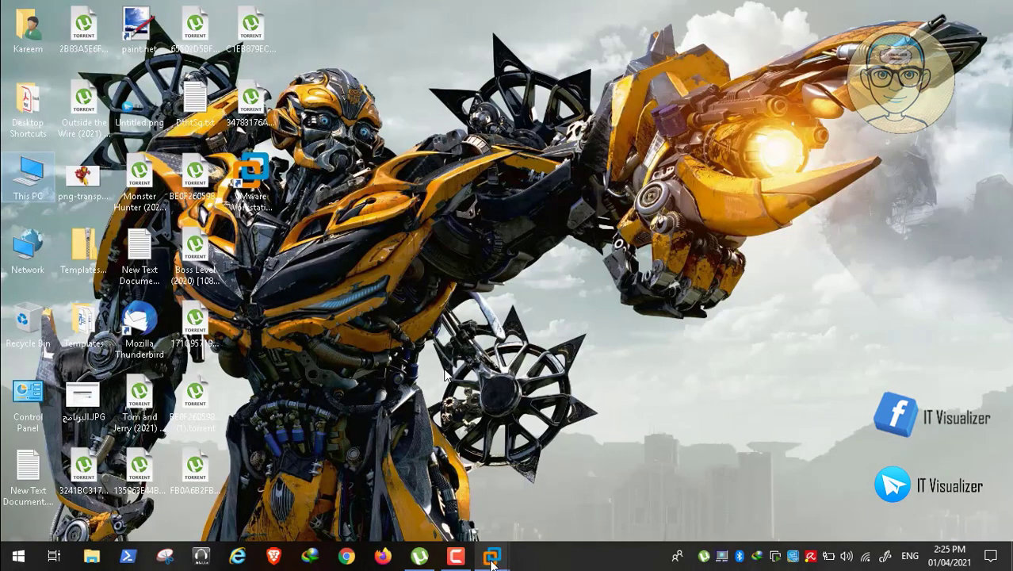
Step: Switch back to VMware Workstation and shut down the BRCERRIHEM guest operating system
mouse_move(492, 556)
left_click(552, 472)
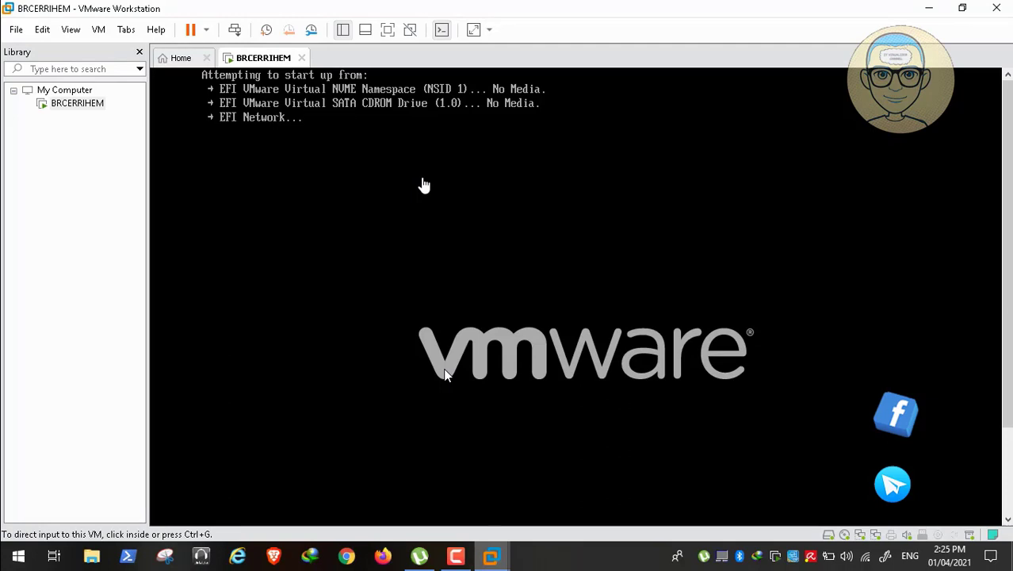
left_click(207, 32)
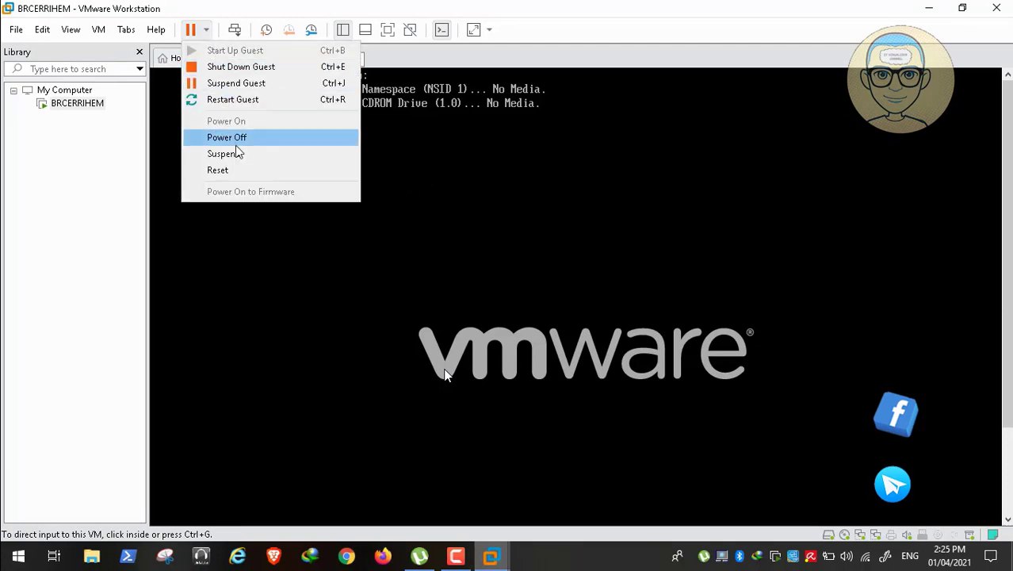
left_click(255, 75)
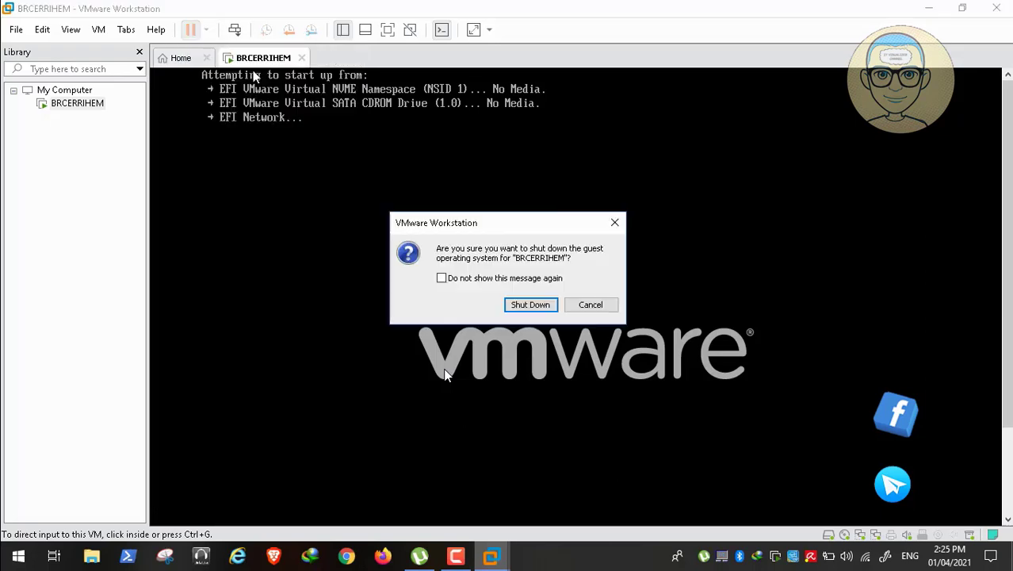
left_click(542, 310)
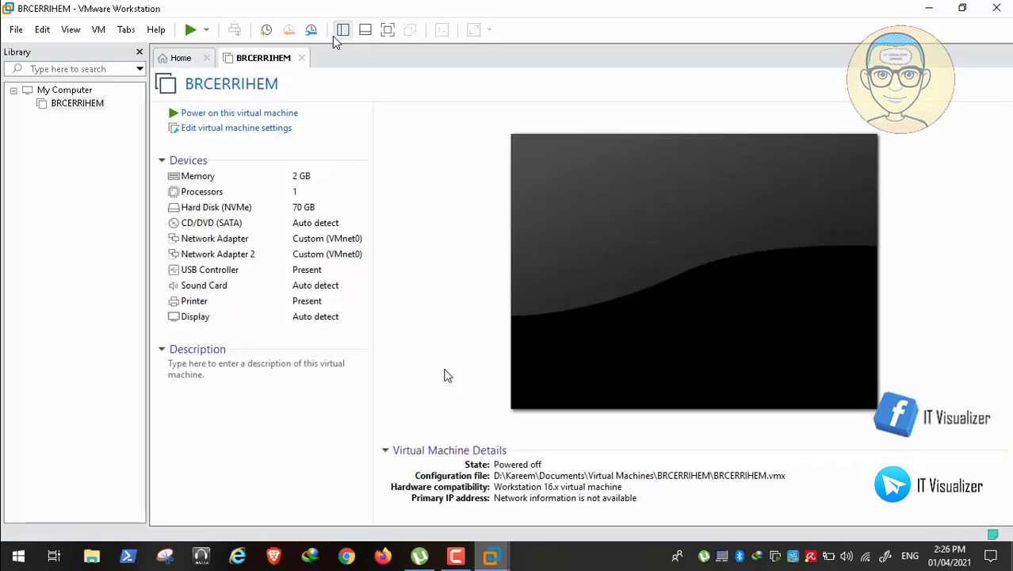
Step: In the virtual machine's USB controller settings, enable showing all USB input devices with USB 3.1 compatibility
left_click(225, 131)
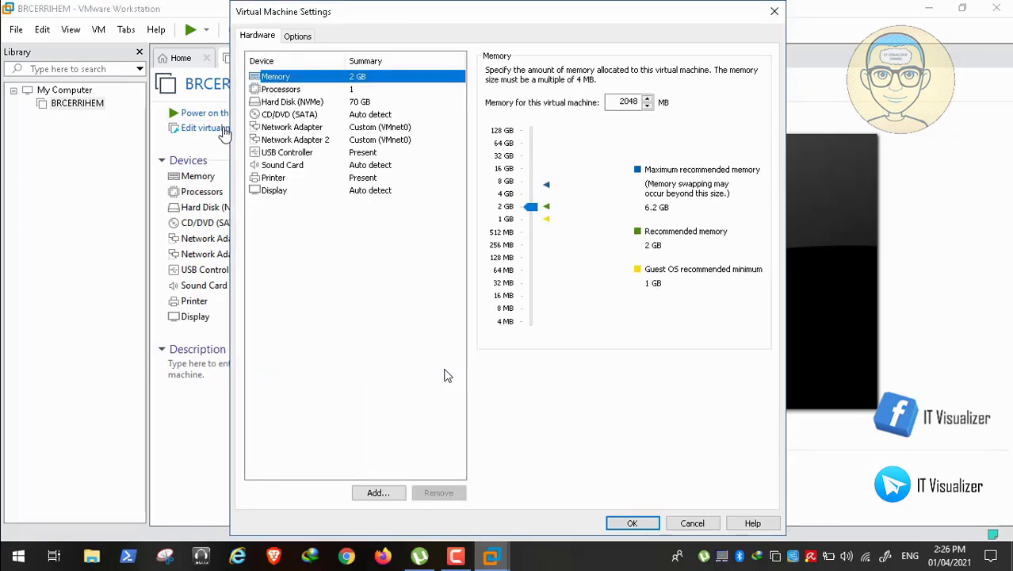
left_click(313, 105)
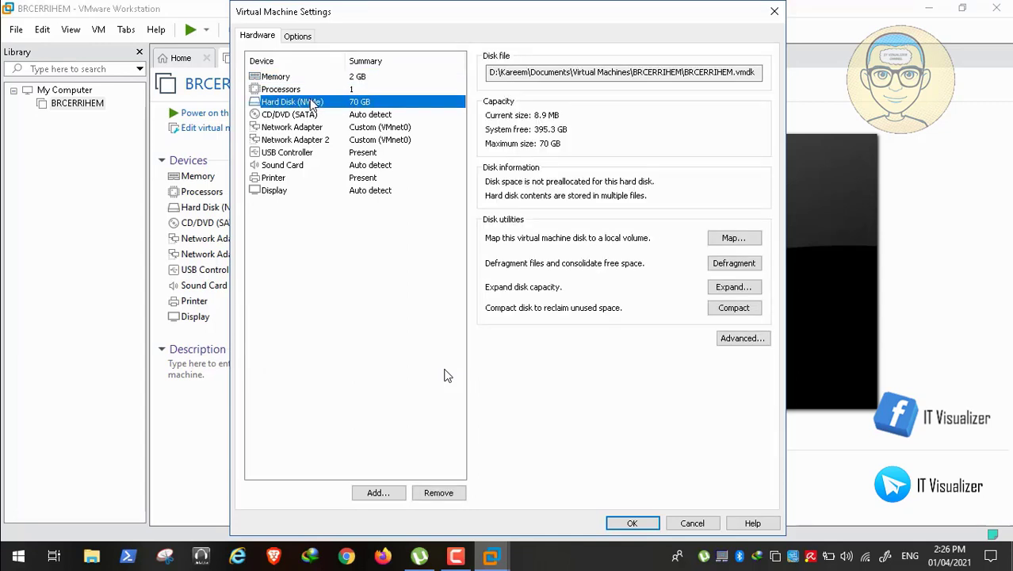
left_click(298, 153)
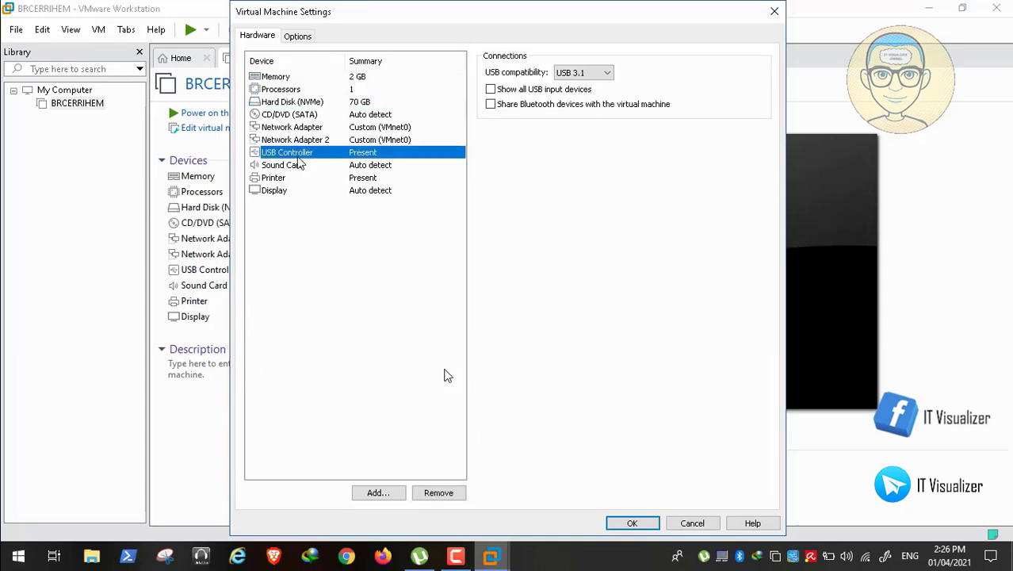
left_click(491, 89)
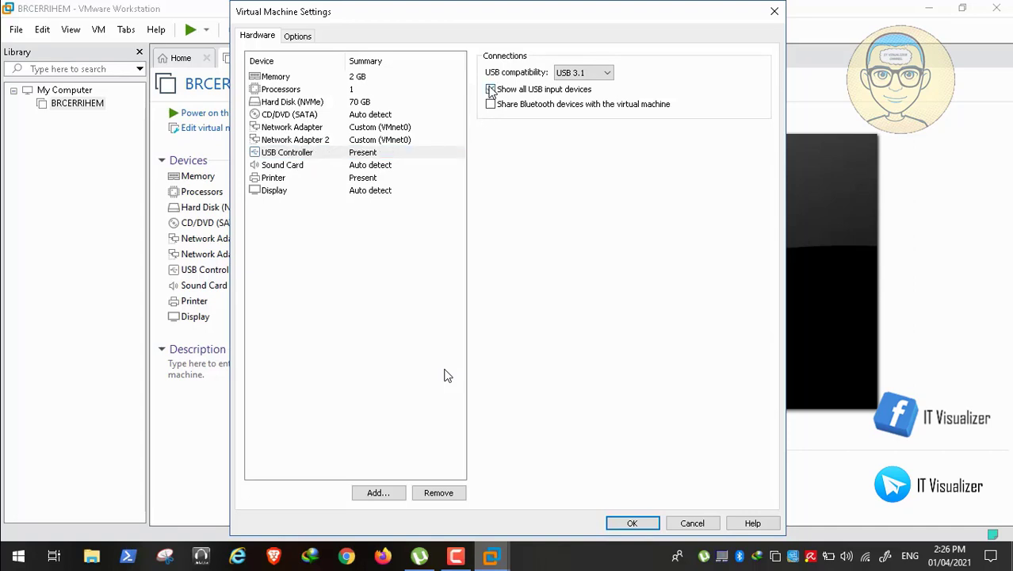
left_click(586, 72)
left_click(575, 104)
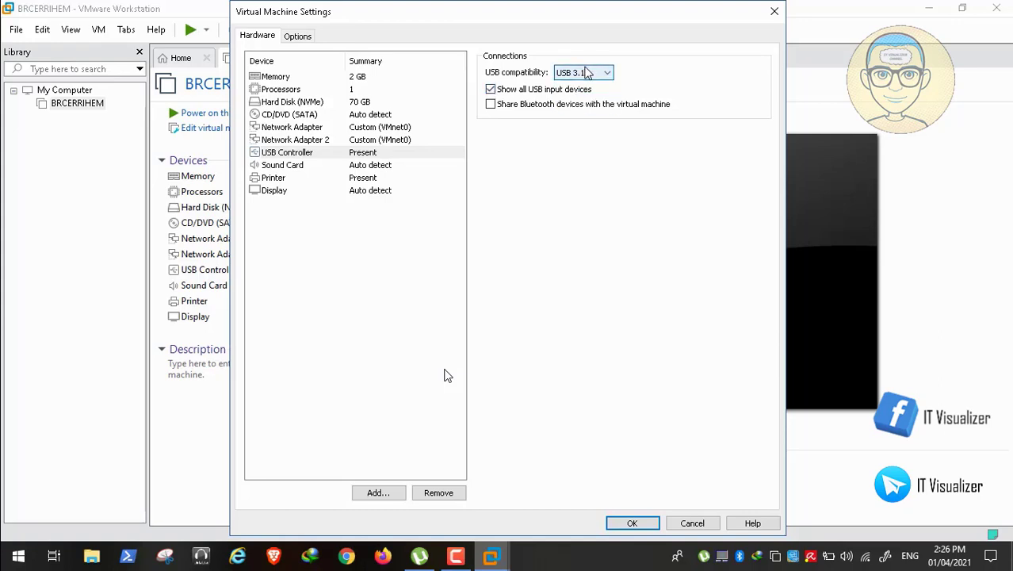
Step: Review the virtual machine's sound card, printer and display settings, and its option categories from General through Advanced
left_click(297, 165)
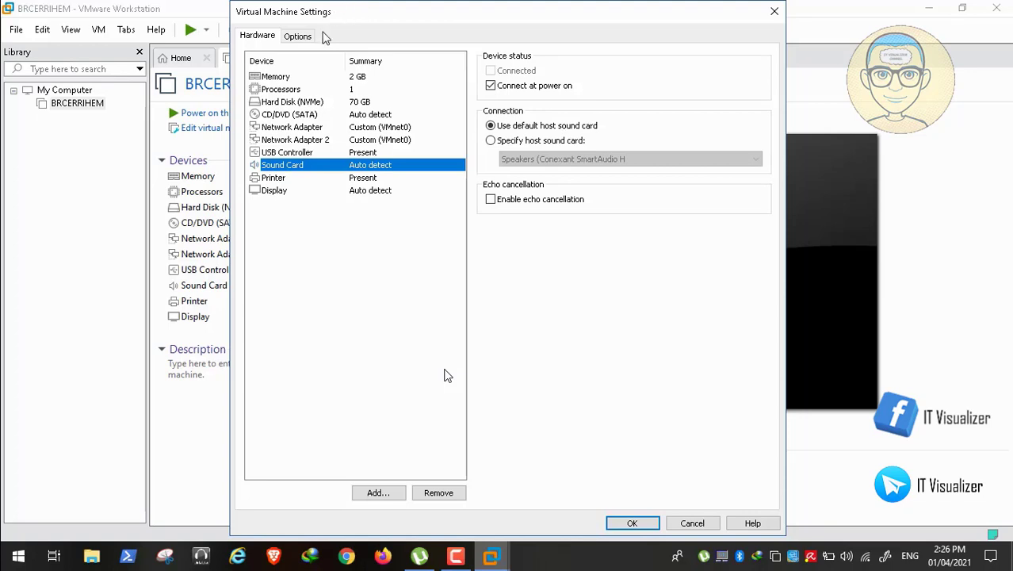
left_click(278, 179)
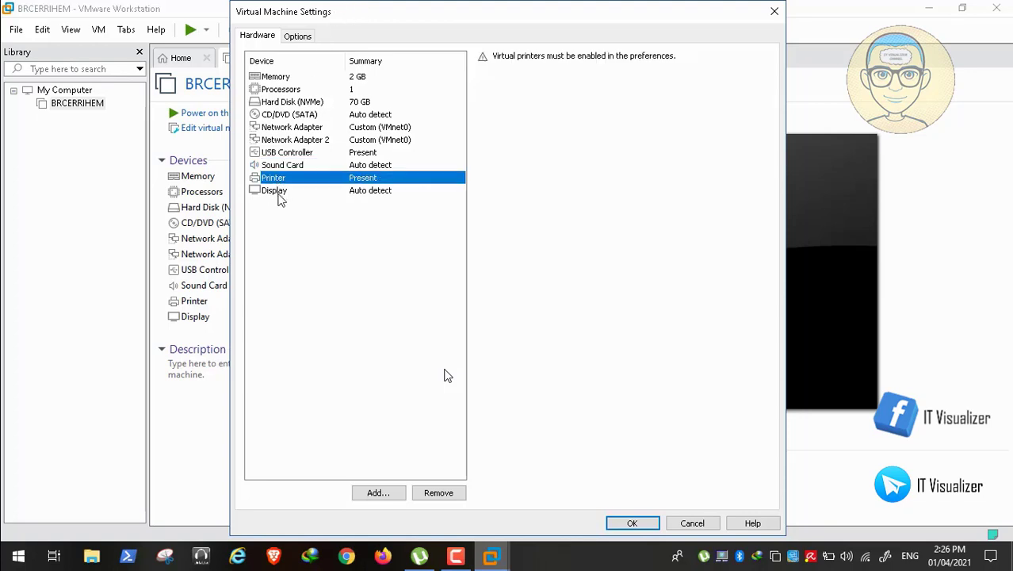
left_click(279, 192)
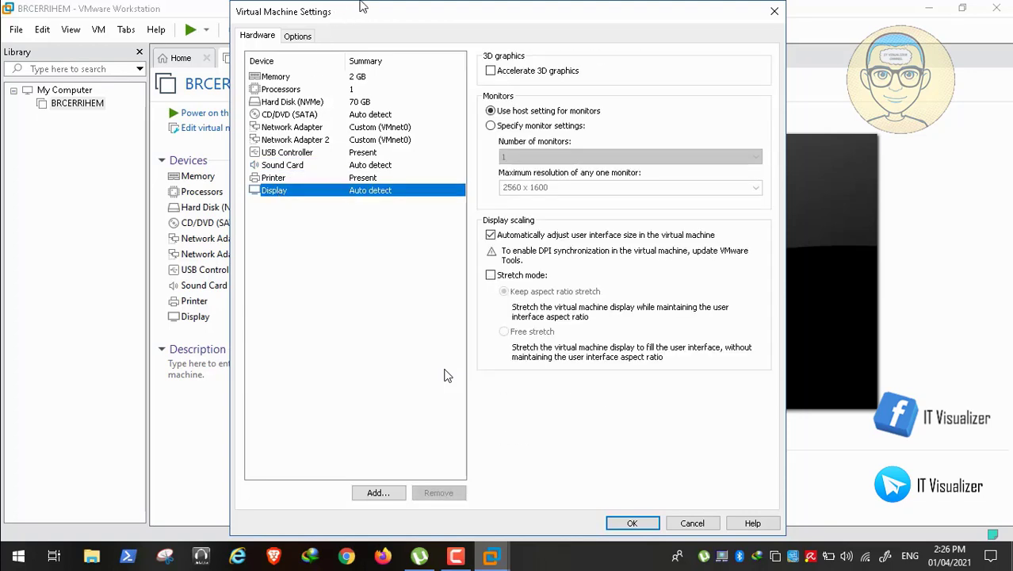
left_click(301, 37)
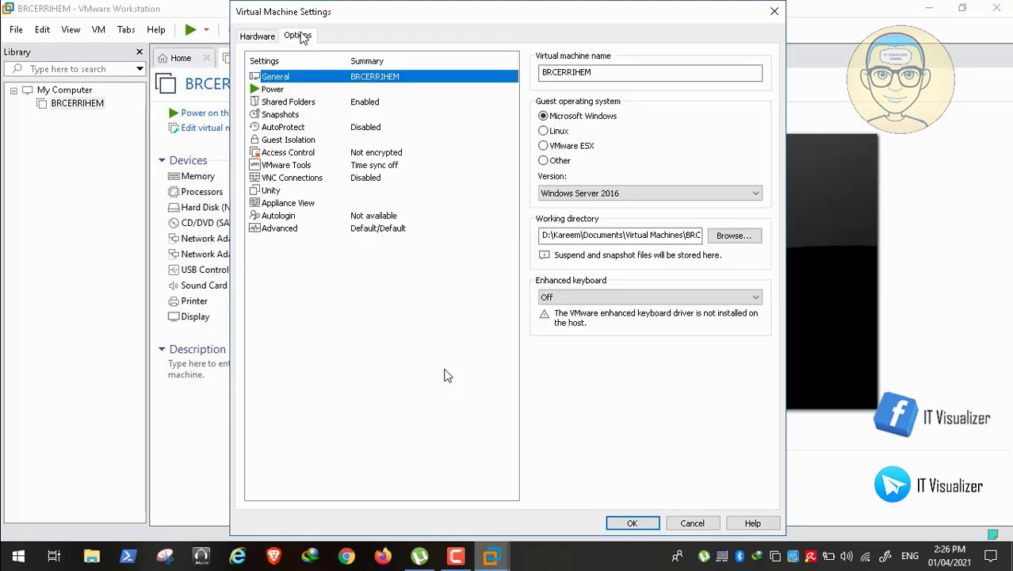
left_click(273, 88)
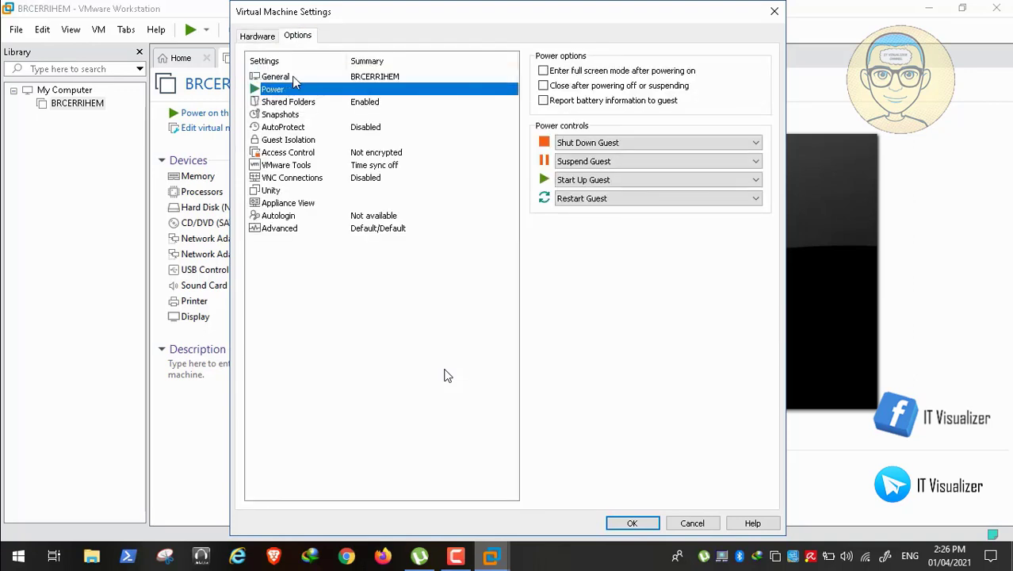
left_click(294, 77)
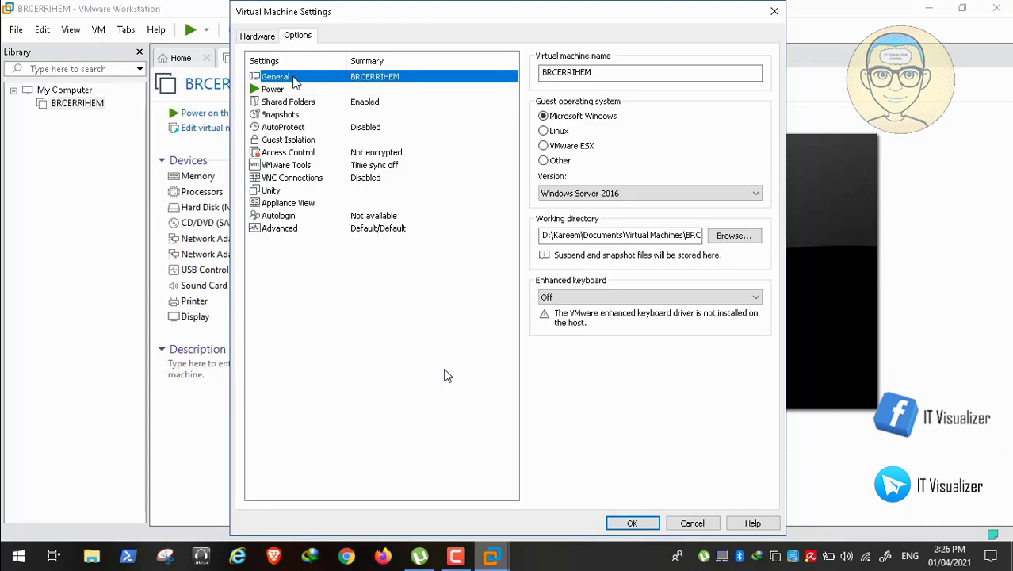
left_click(290, 91)
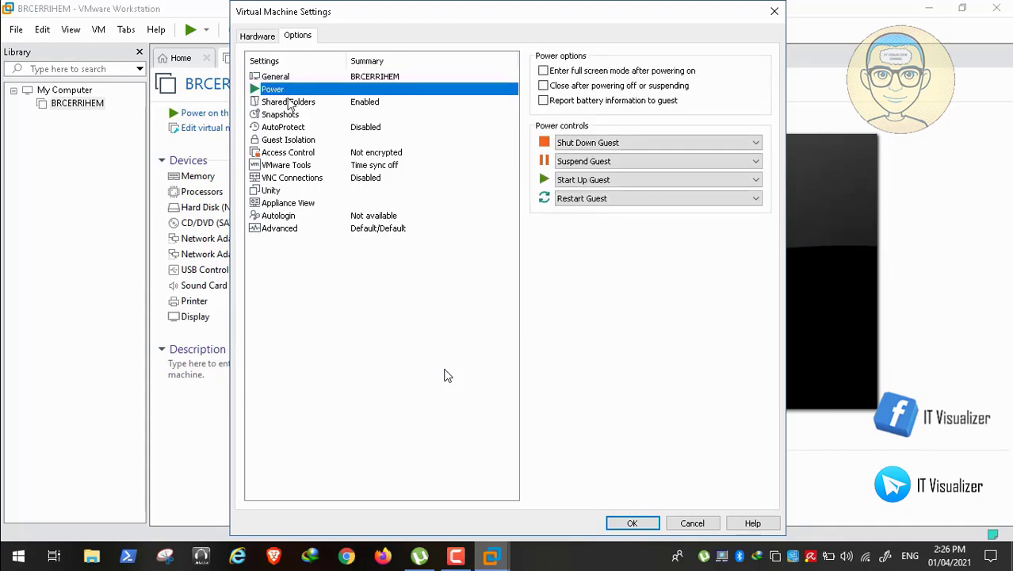
left_click(289, 104)
left_click(291, 115)
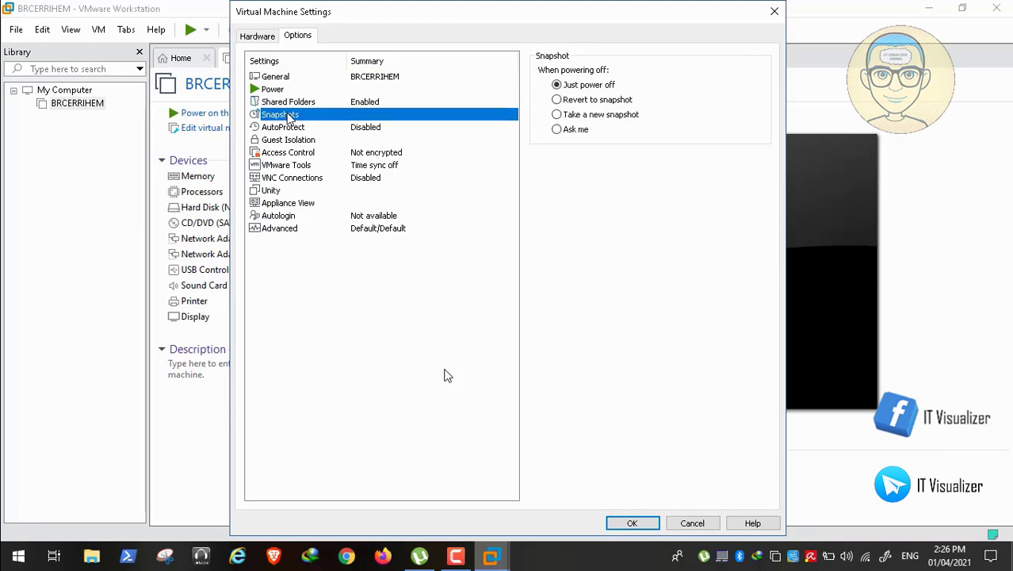
left_click(291, 128)
left_click(291, 142)
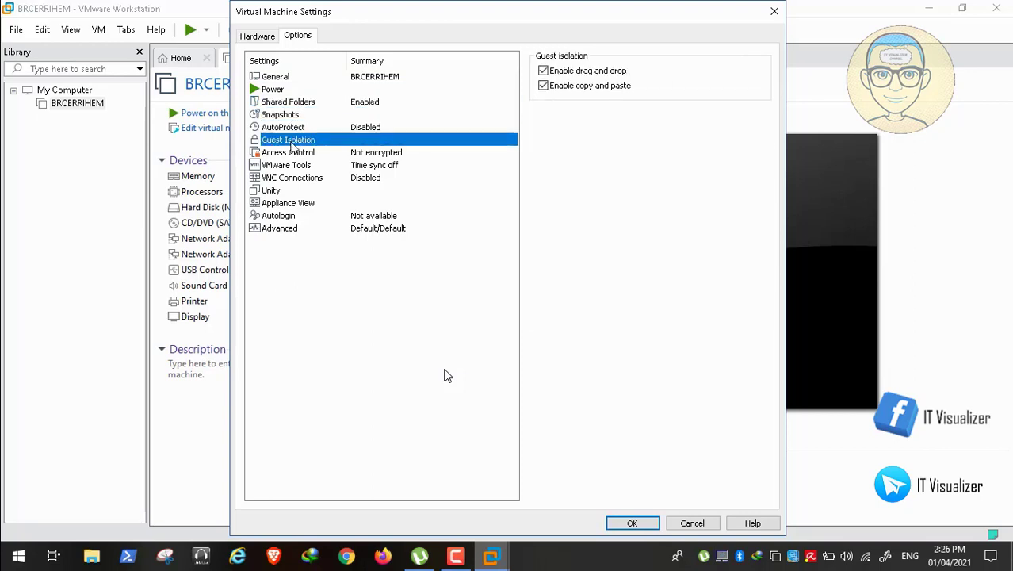
left_click(292, 153)
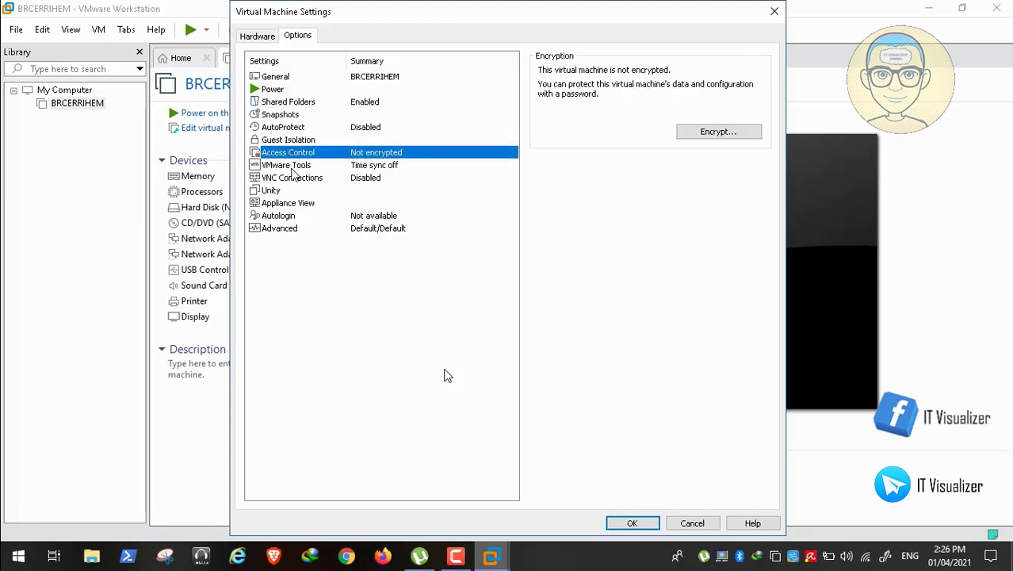
left_click(292, 165)
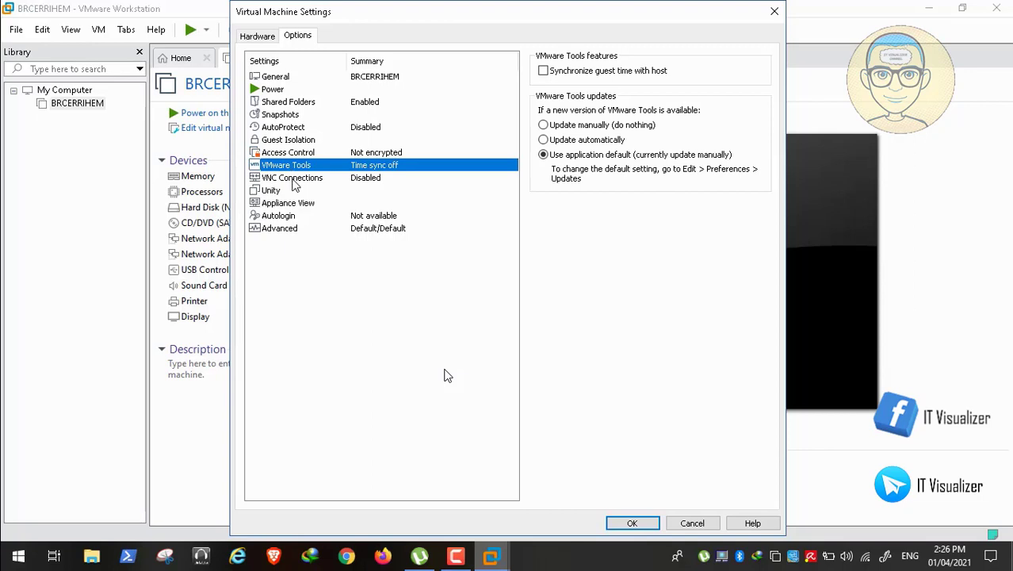
left_click(295, 179)
left_click(282, 192)
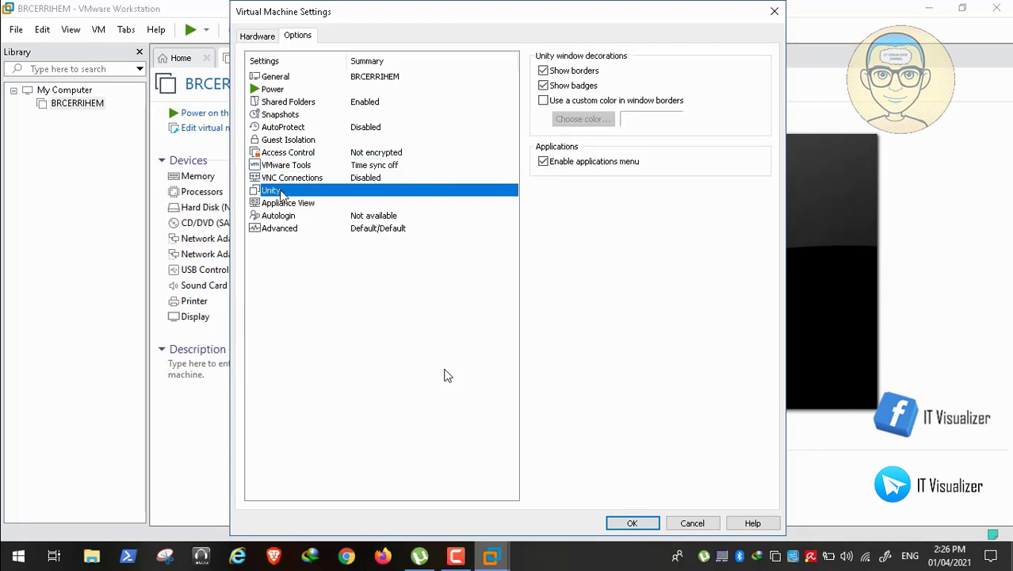
left_click(287, 205)
left_click(288, 218)
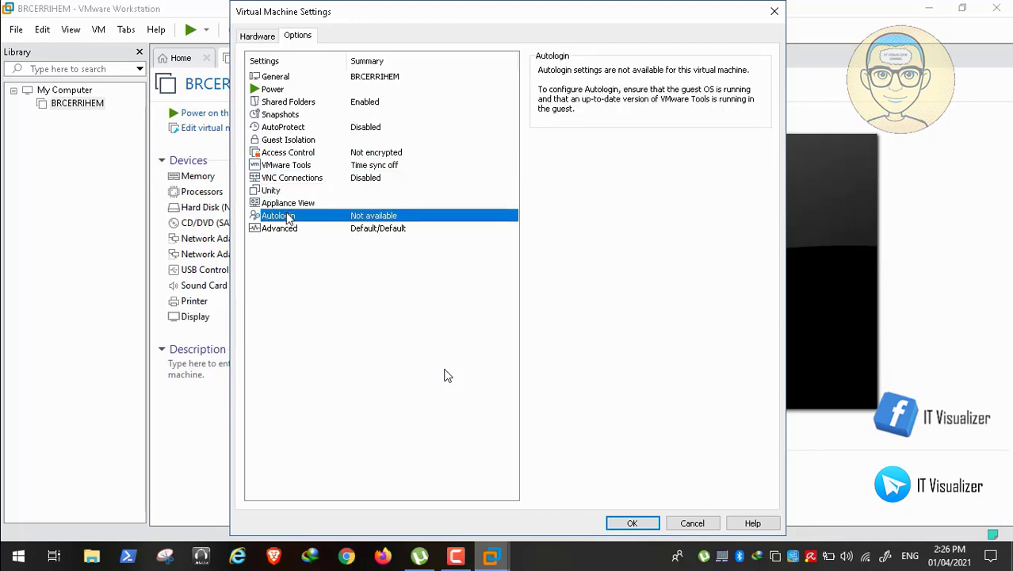
left_click(288, 230)
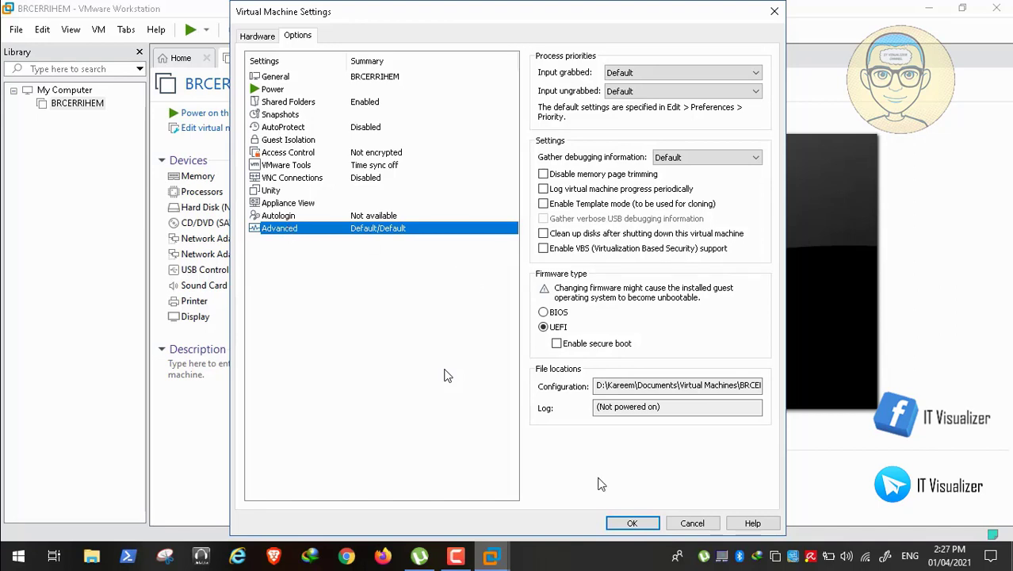
Step: Save the virtual machine settings, power on BRCERRIHEM and dismiss the removable devices hint
left_click(632, 525)
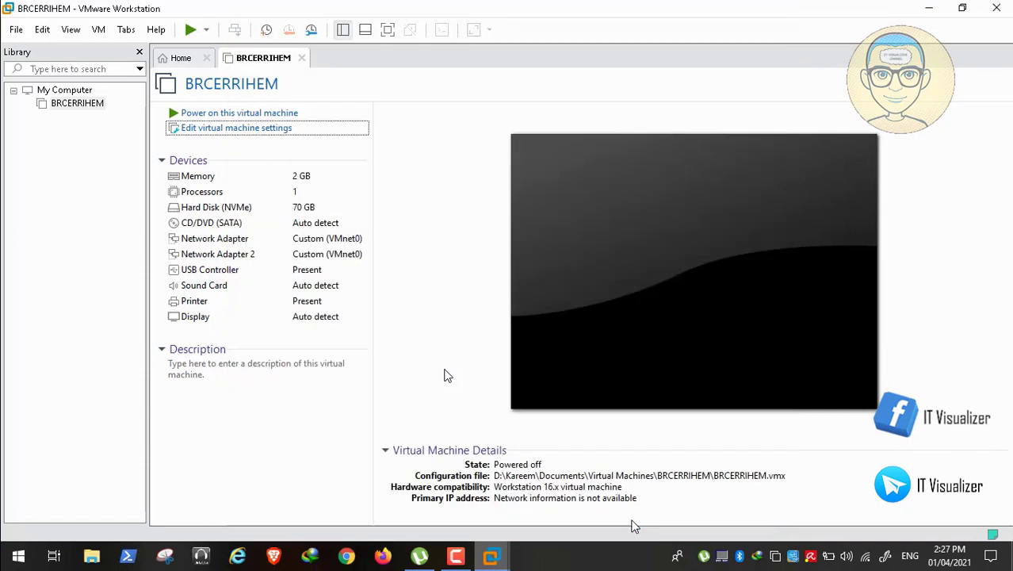
left_click(249, 113)
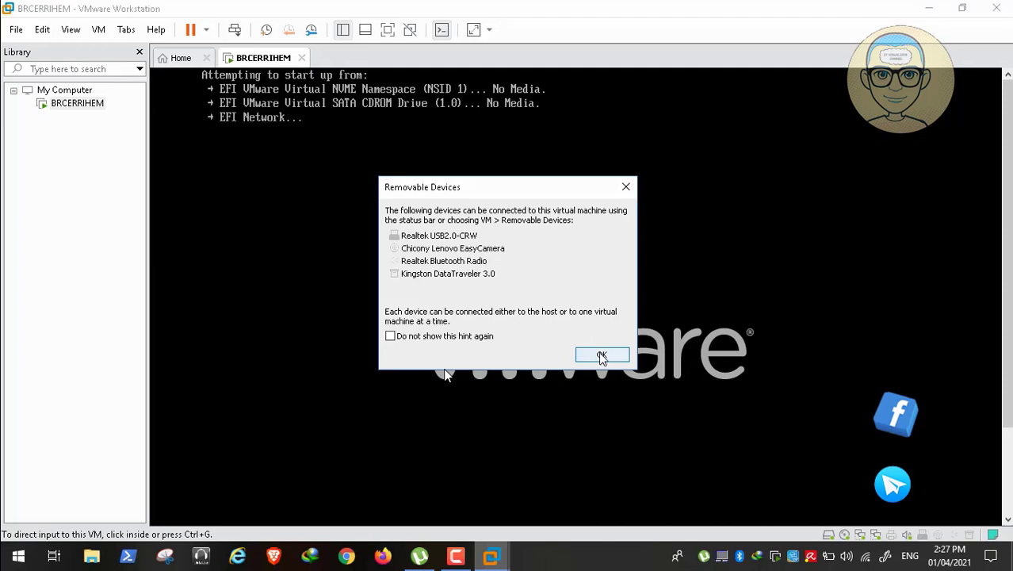
left_click(602, 356)
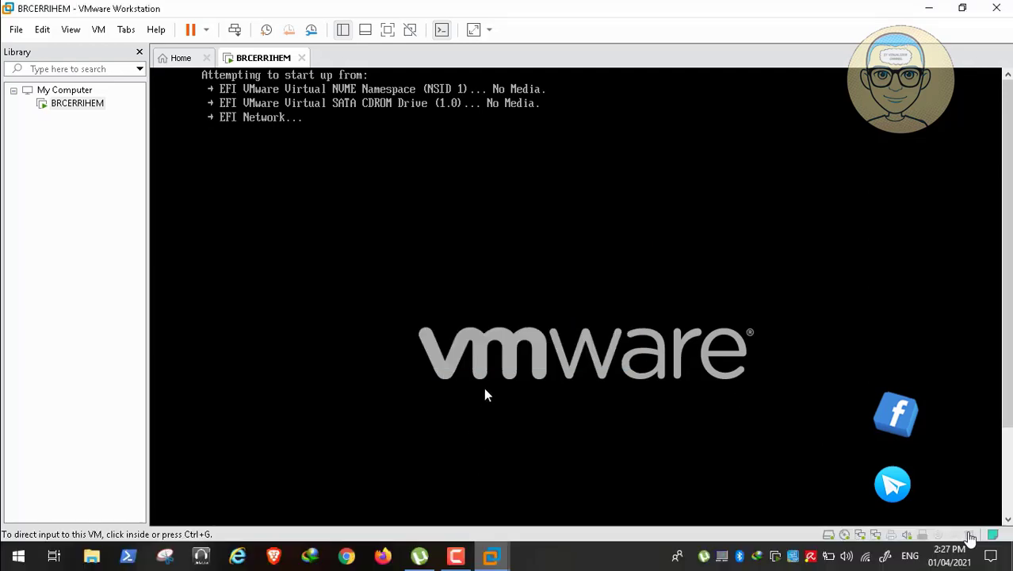
Step: Check This PC on the host, and switch back to the BRCERRIHEM virtual machine in VMware Workstation
right_click(971, 537)
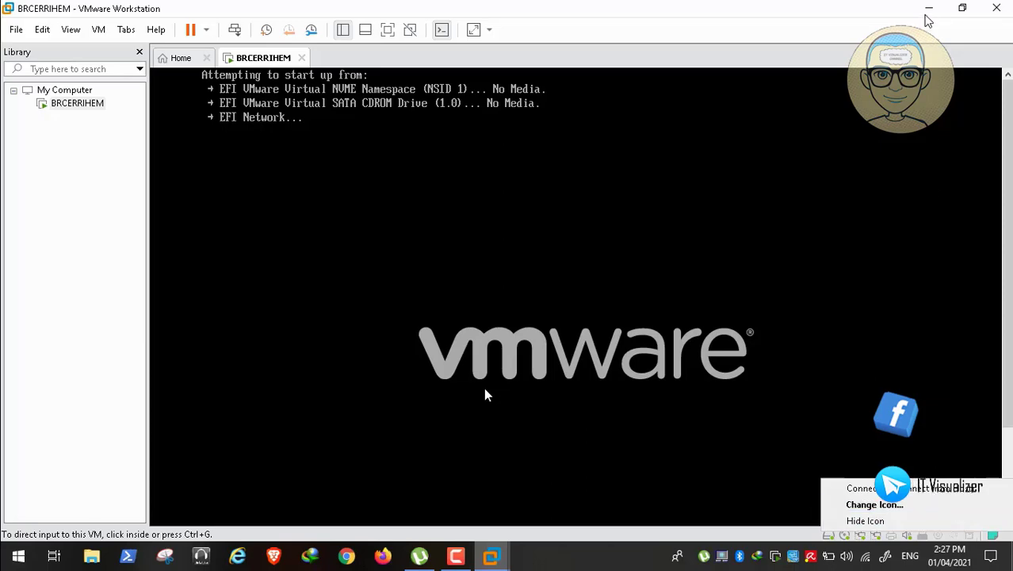
left_click(928, 10)
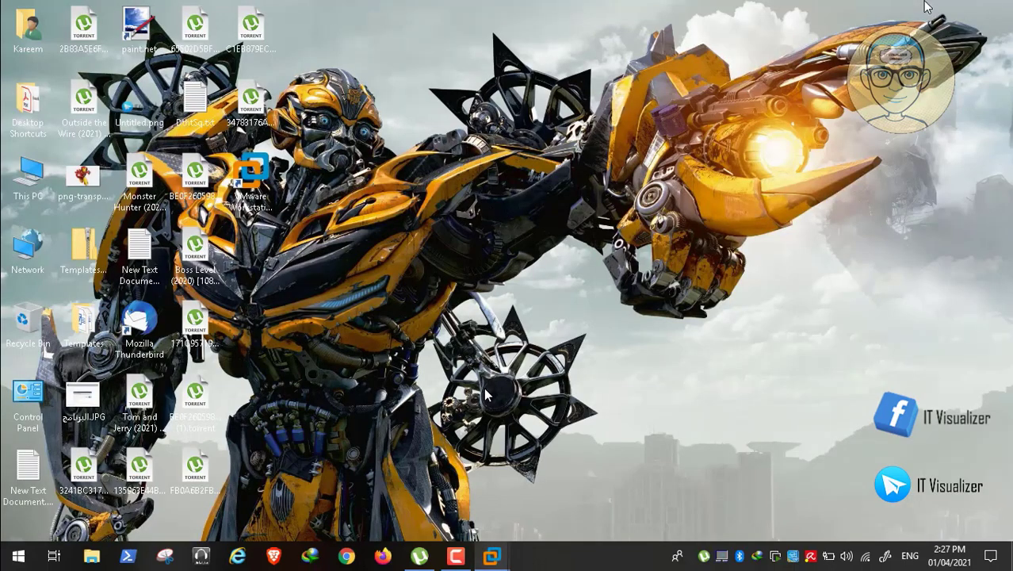
double_click(28, 183)
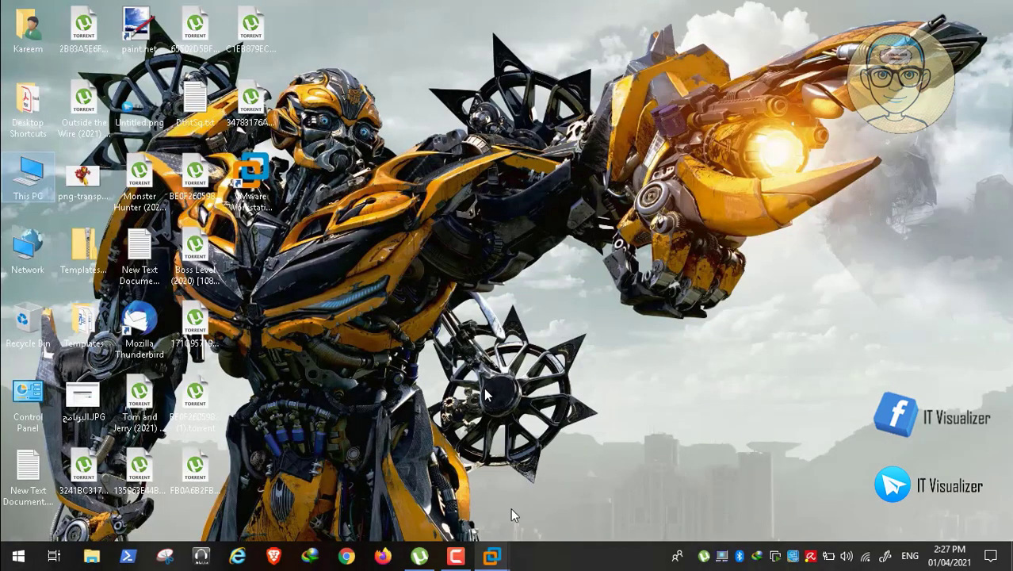
mouse_move(491, 556)
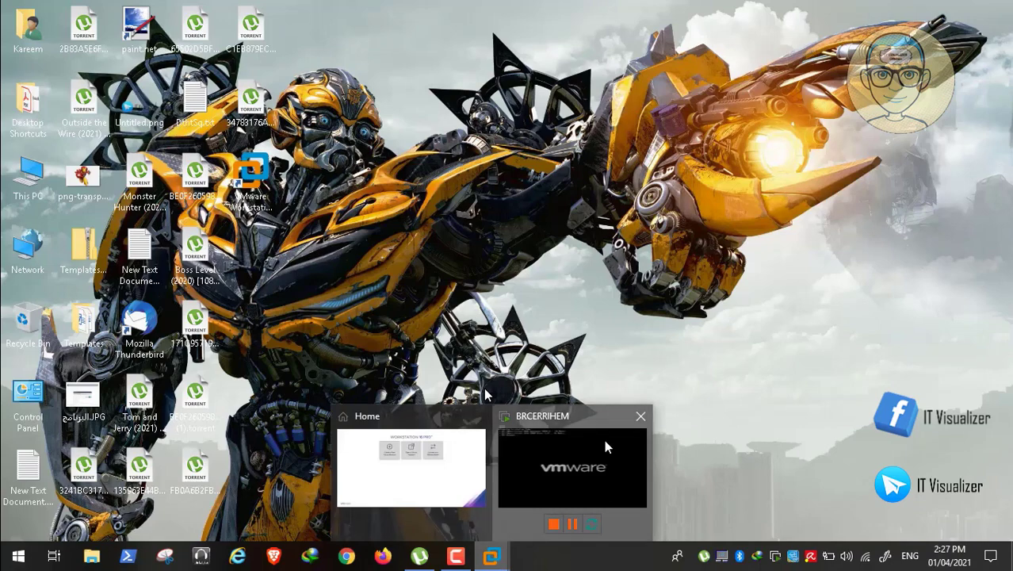
left_click(605, 448)
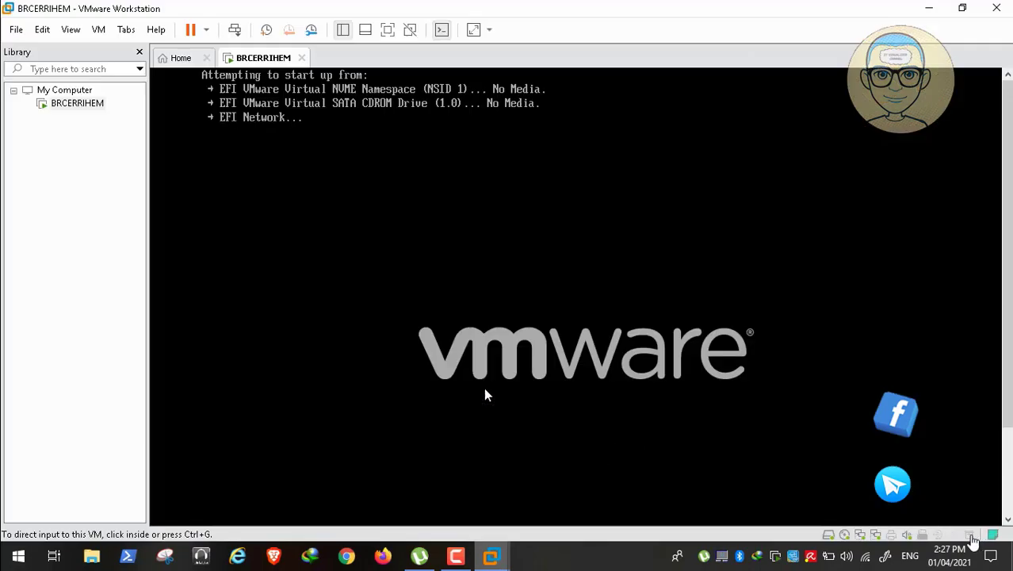
Step: Connect the Kingston DataTraveler 3.0 USB drive from the host to the running virtual machine and confirm
right_click(973, 540)
left_click(938, 490)
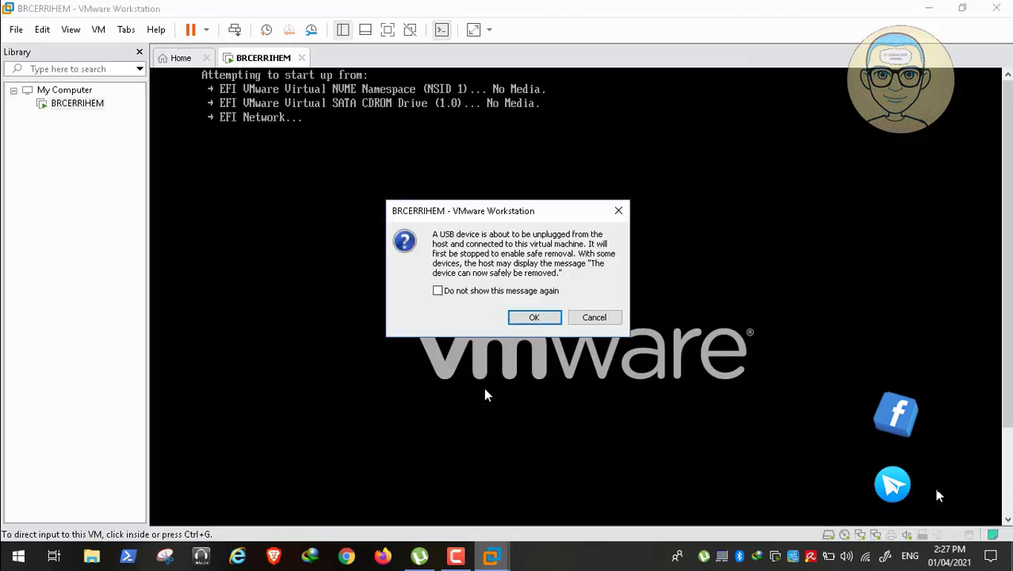
left_click(536, 317)
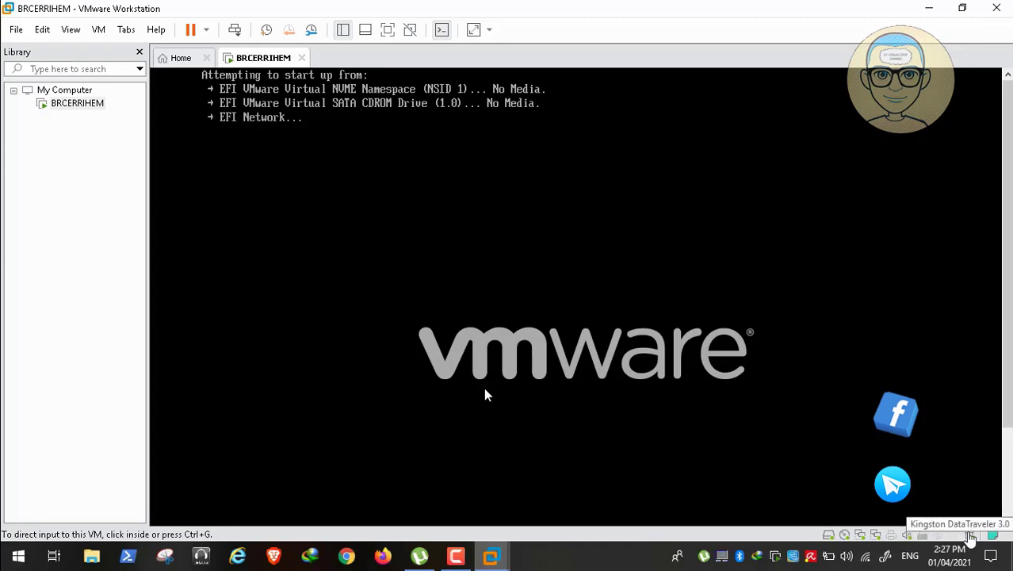
Step: Inspect the host's drive list in This PC using File Explorer, and close the window
right_click(970, 538)
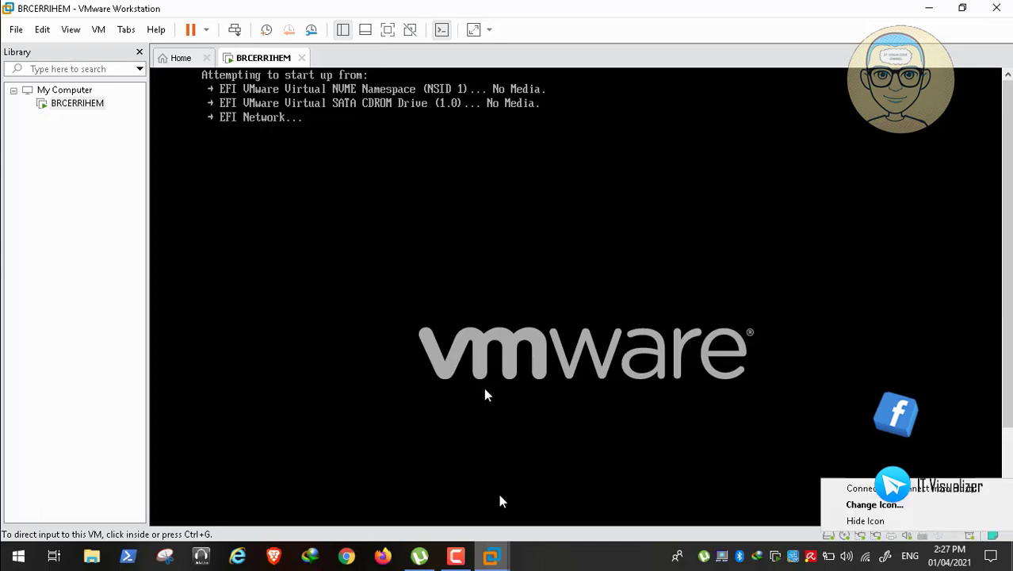
left_click(94, 559)
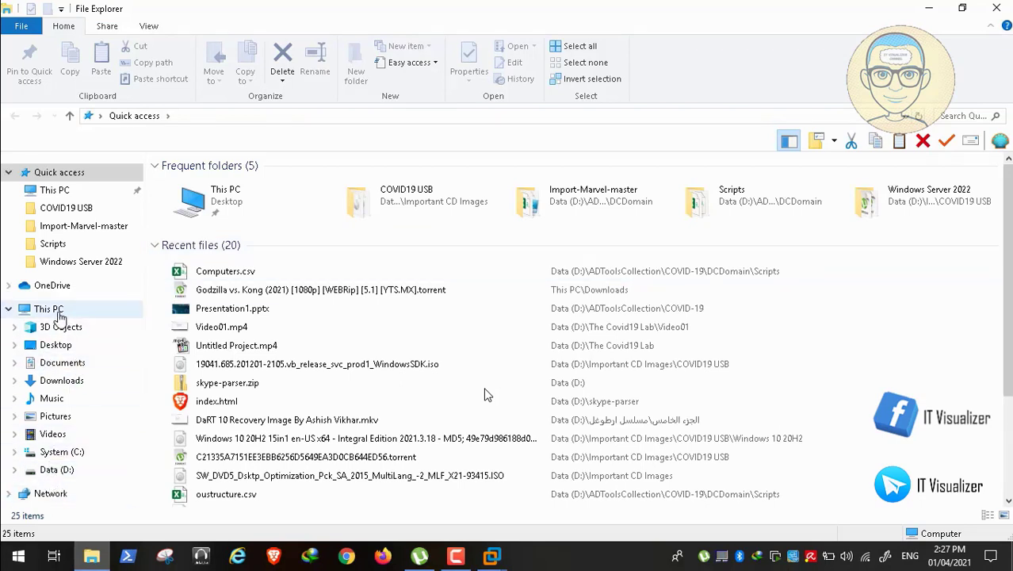
left_click(49, 309)
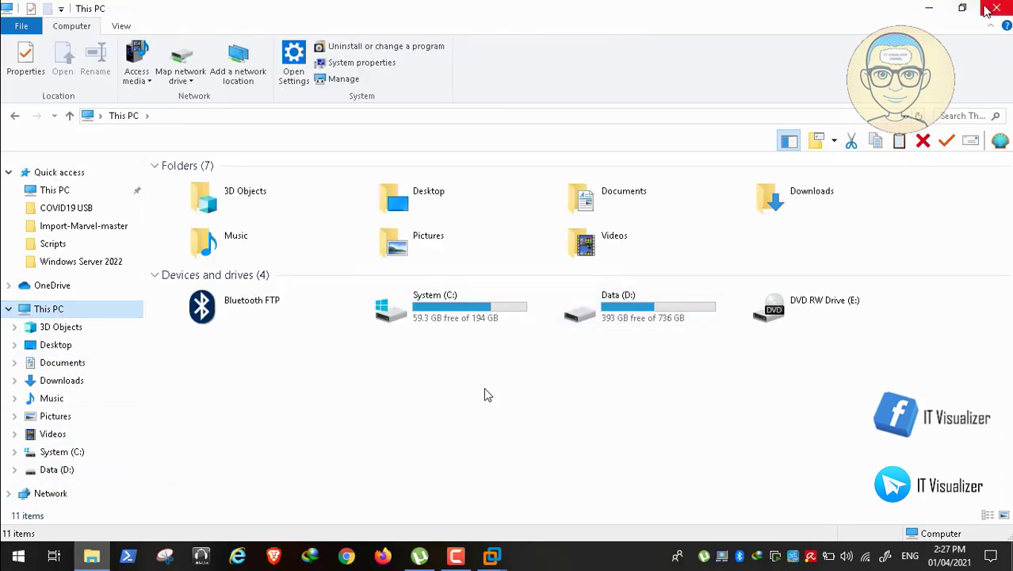
left_click(995, 9)
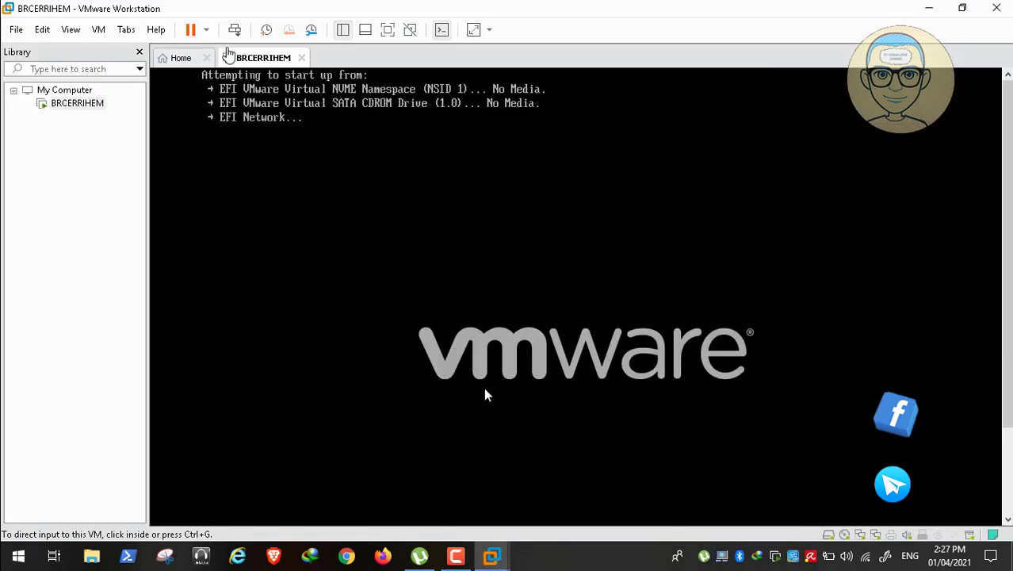
Step: Shut down the BRCERRIHEM guest operating system and power the virtual machine on to its firmware
left_click(207, 31)
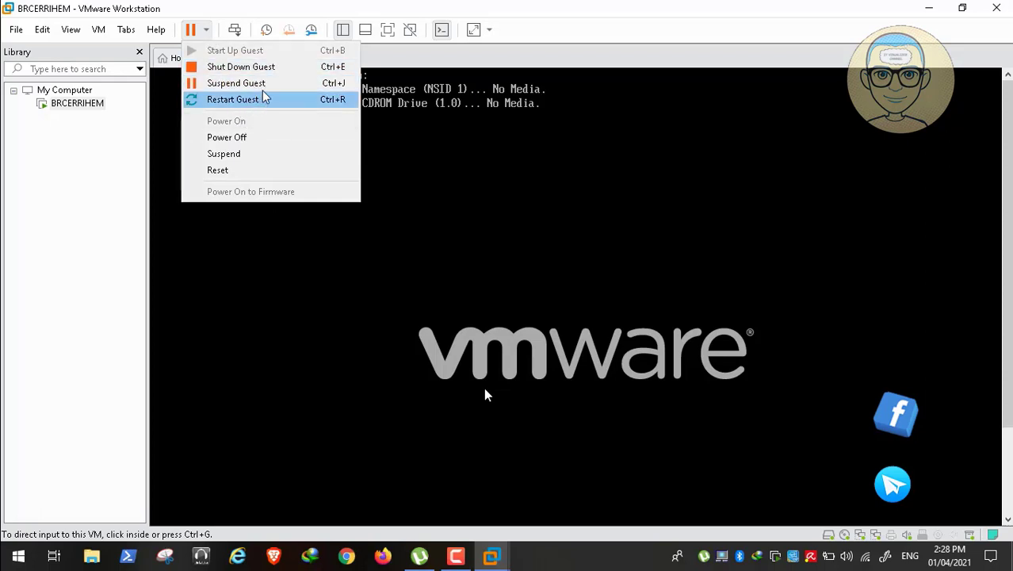
left_click(273, 68)
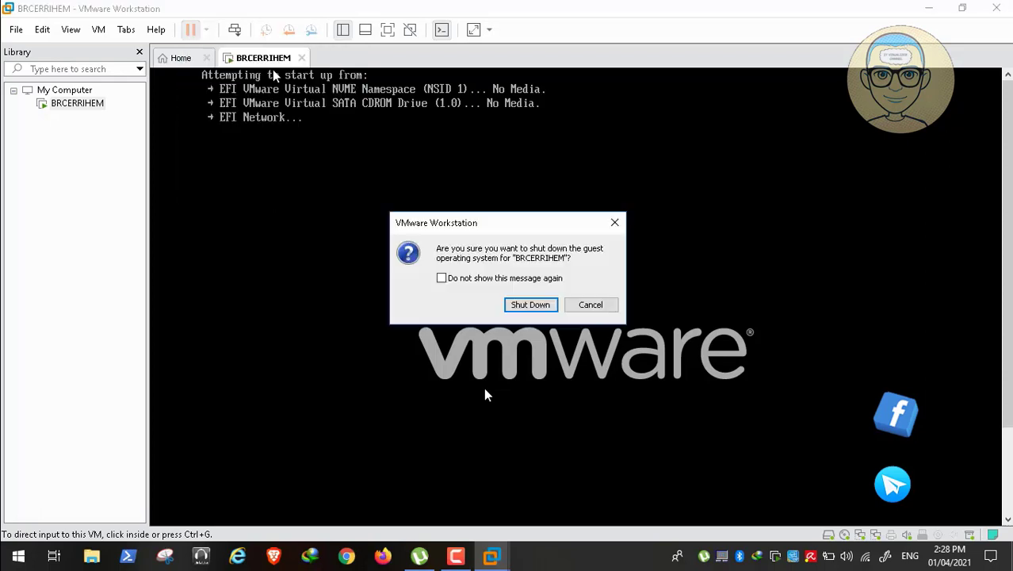
left_click(529, 306)
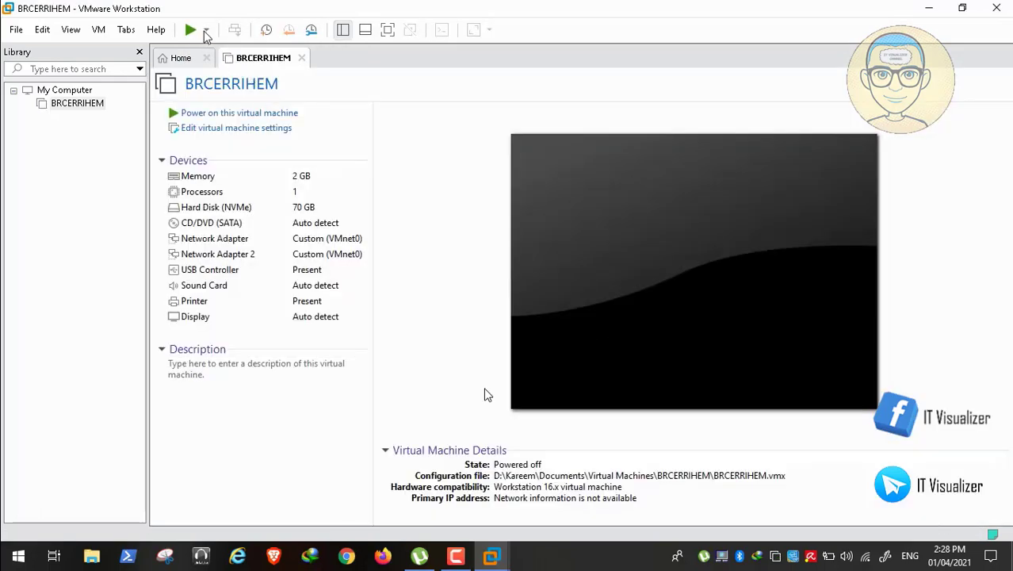
left_click(206, 30)
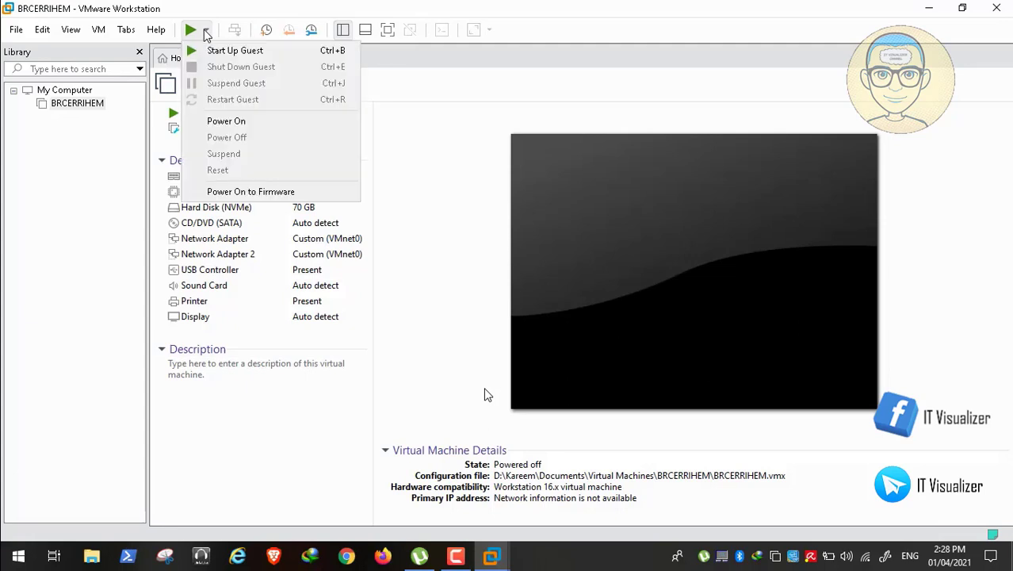
left_click(278, 193)
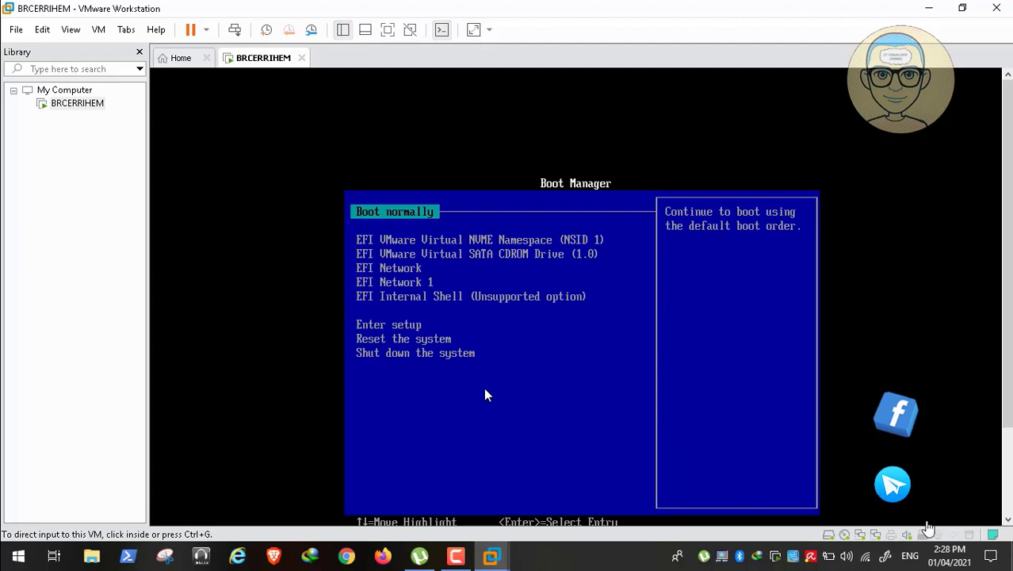
Step: Connect the Kingston DataTraveler 3.0 from the host to the virtual machine at its Boot Manager, confirm, and request the connection again
right_click(964, 536)
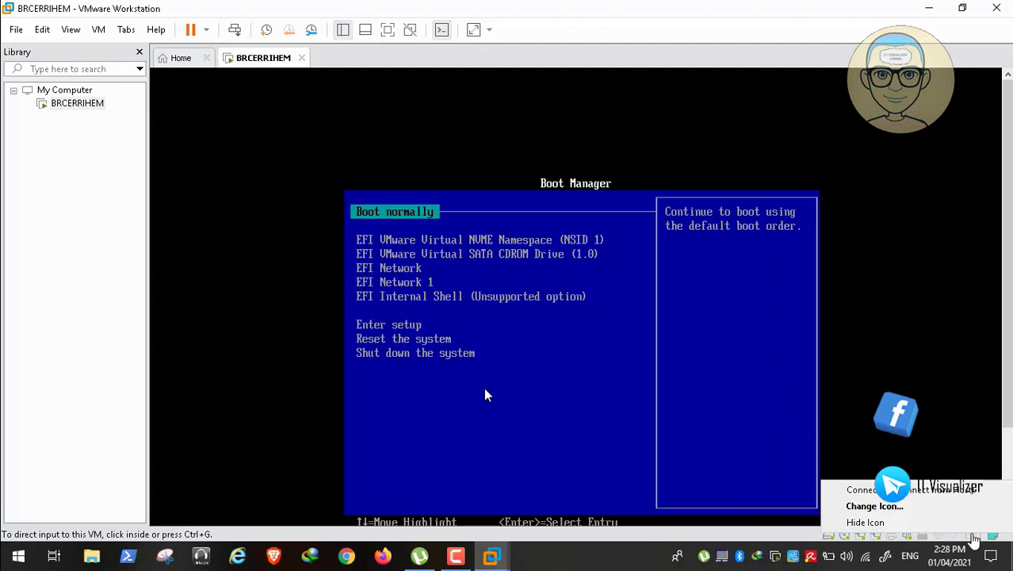
left_click(936, 493)
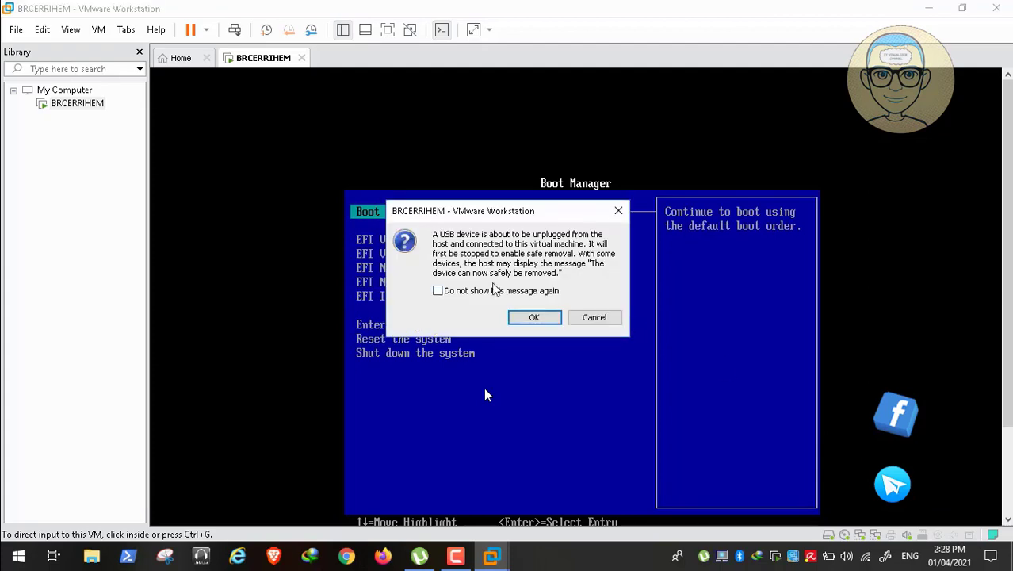
left_click(538, 321)
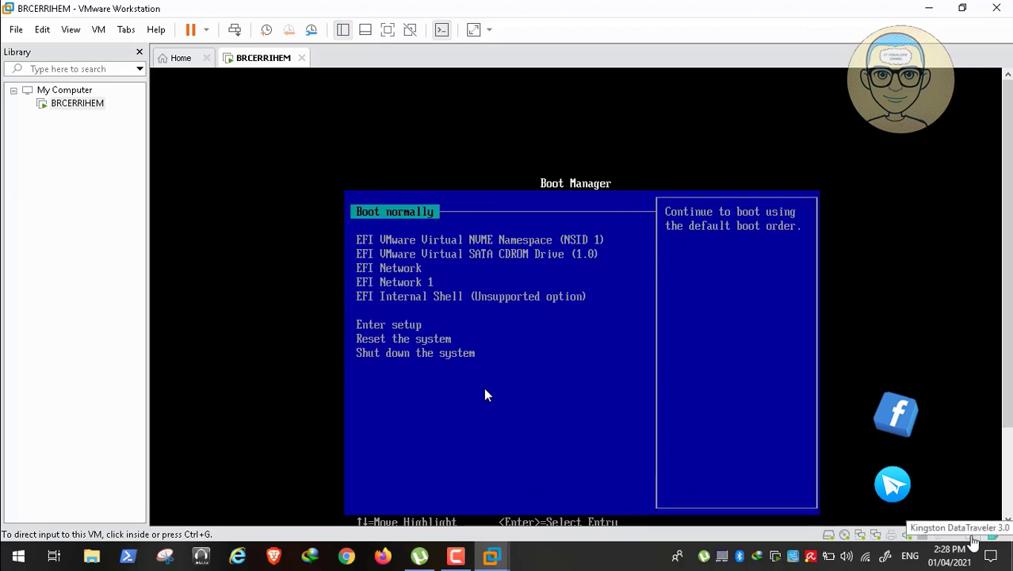
right_click(974, 542)
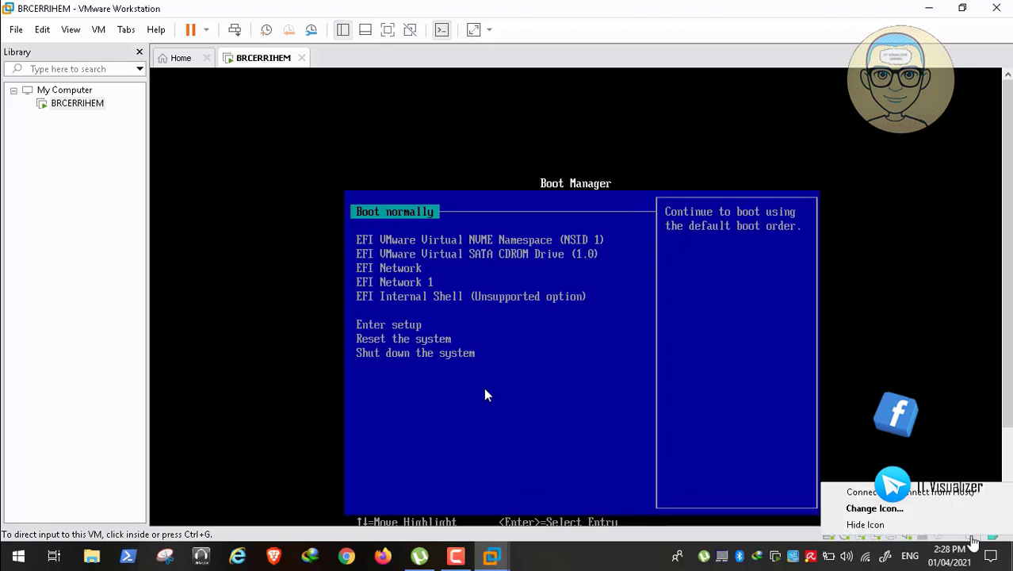
left_click(948, 494)
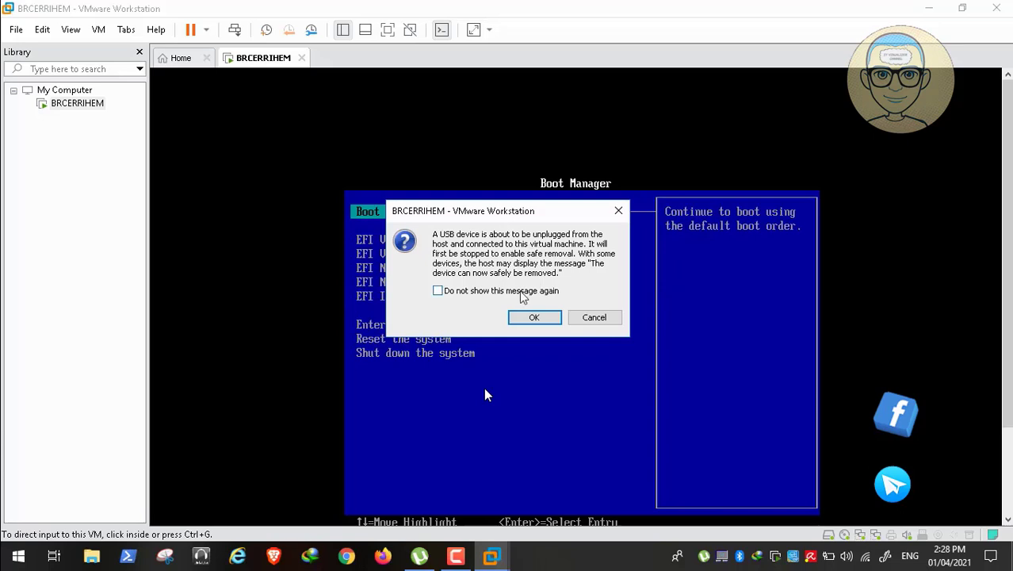
mouse_move(423, 539)
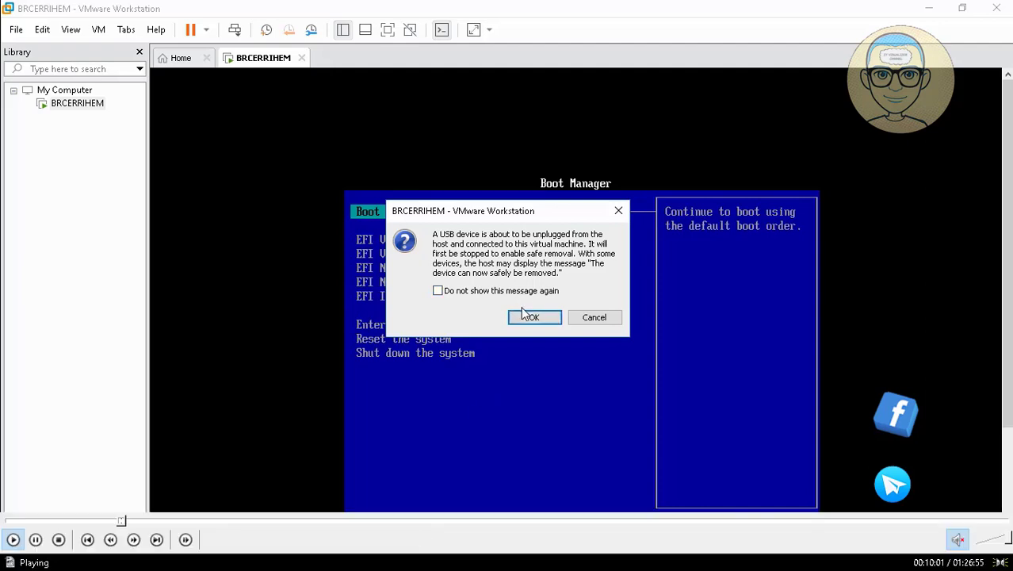
left_click(125, 521)
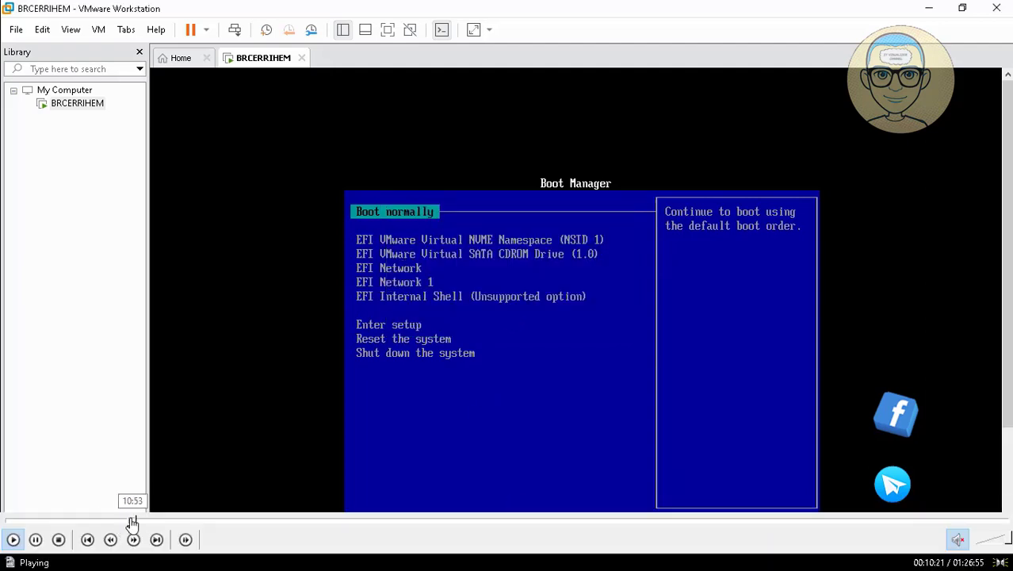
left_click(131, 522)
left_click(131, 522)
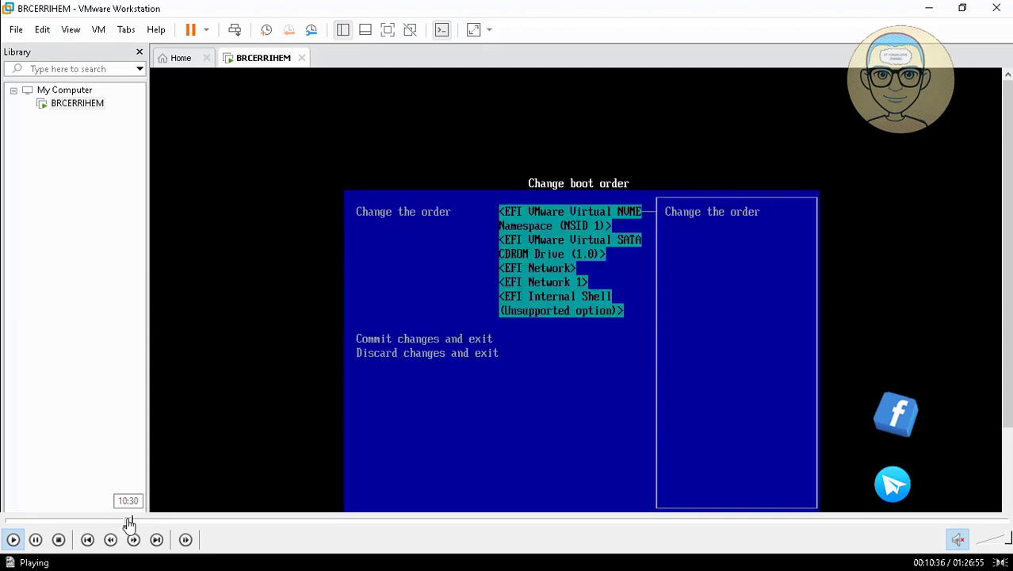
left_click(129, 521)
left_click(124, 522)
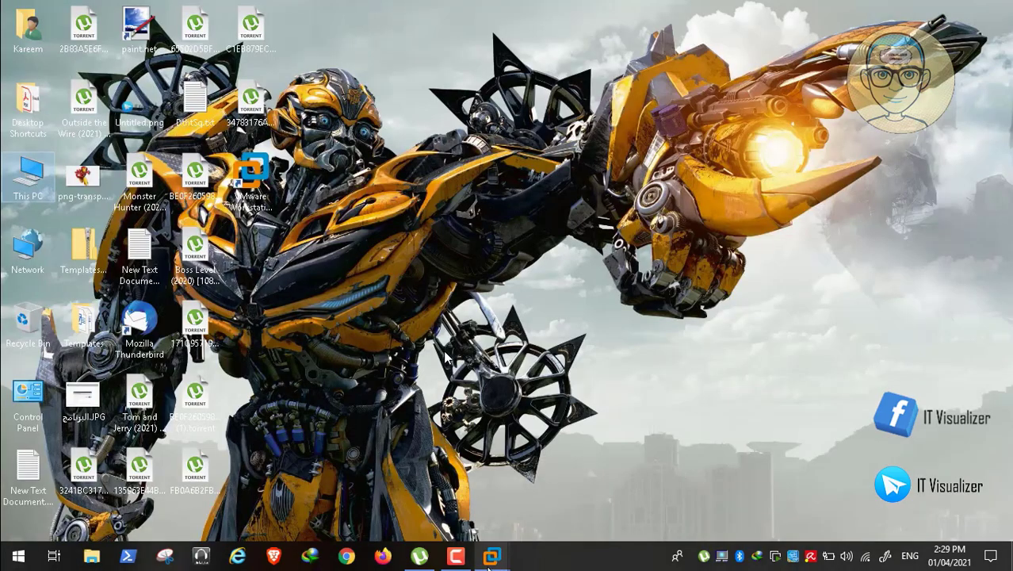
Step: Return to the BRCERRIHEM virtual machine in VMware Workstation and enter the firmware setup from the Boot Manager
mouse_move(489, 559)
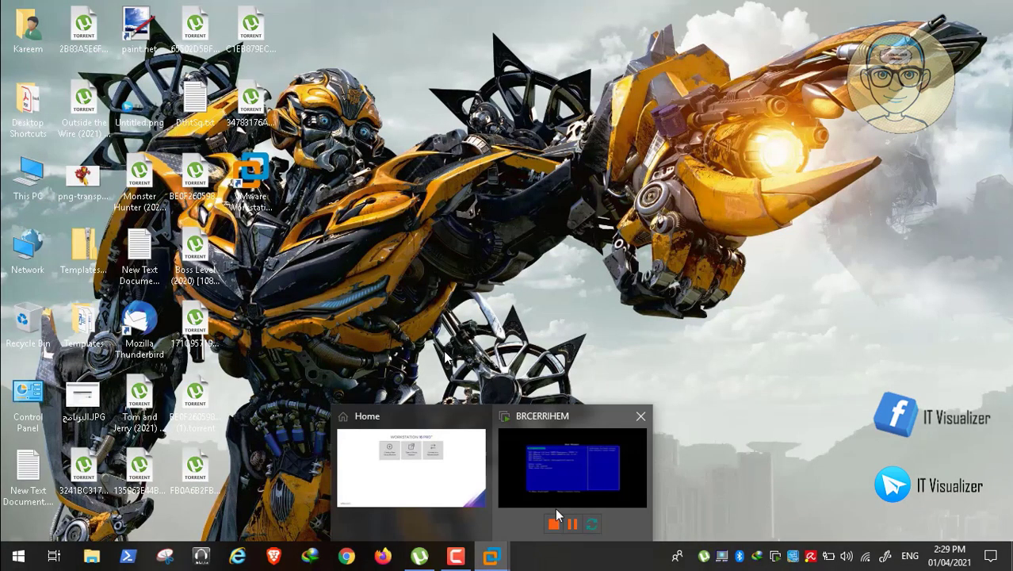
left_click(556, 499)
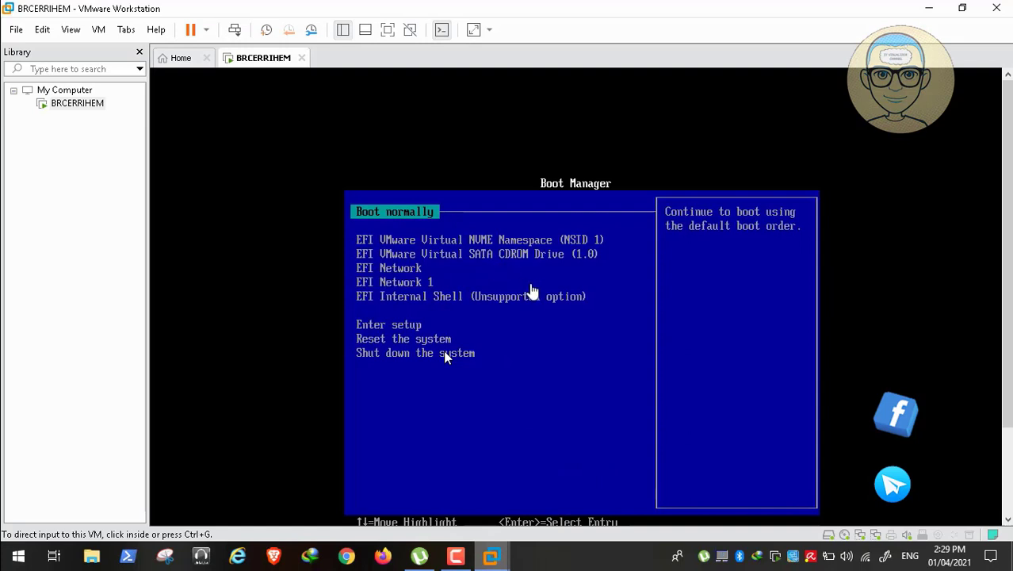
left_click(531, 292)
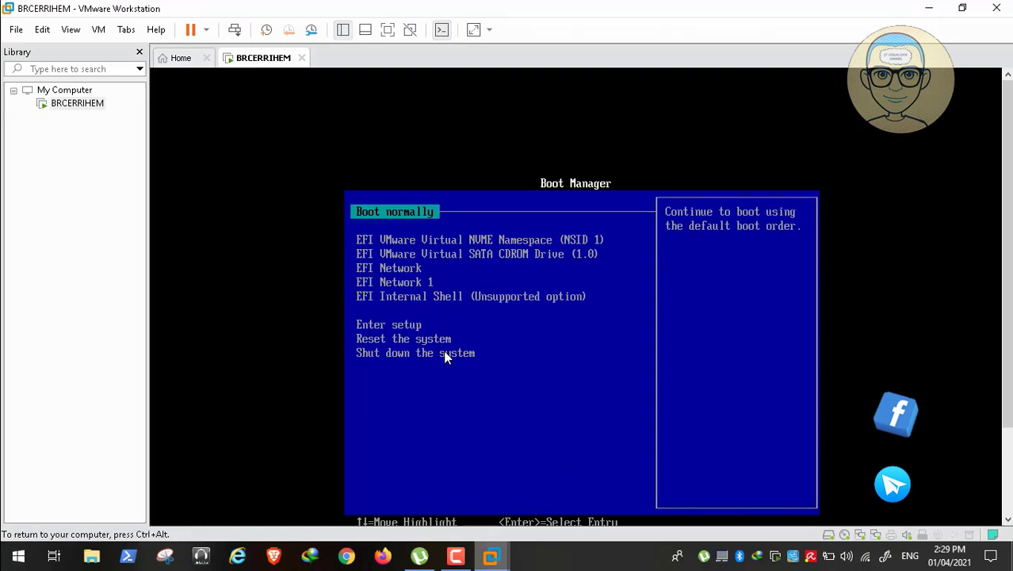
key("Down")
key("Down")
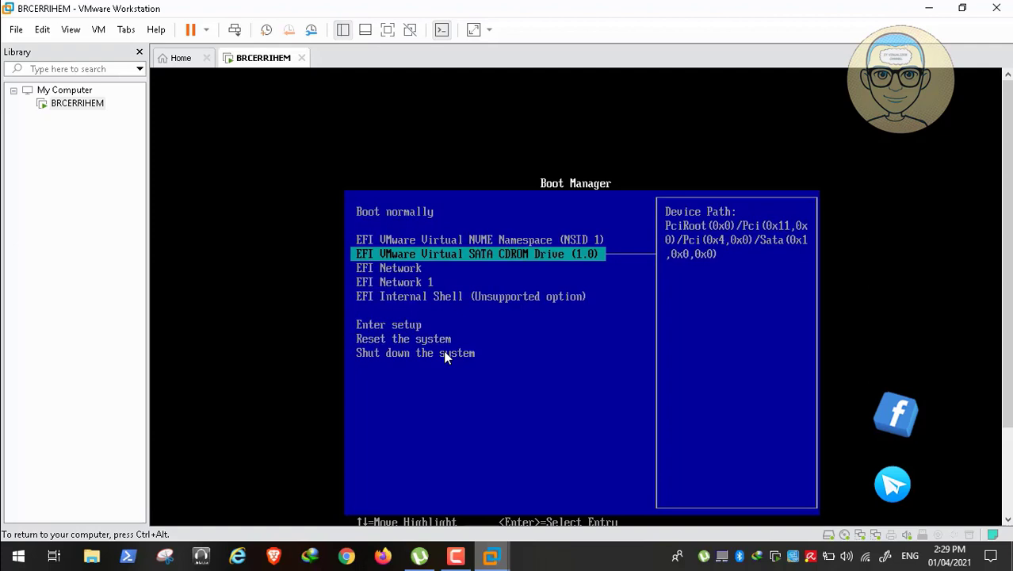
key("Down")
key("Down")
key("Down")
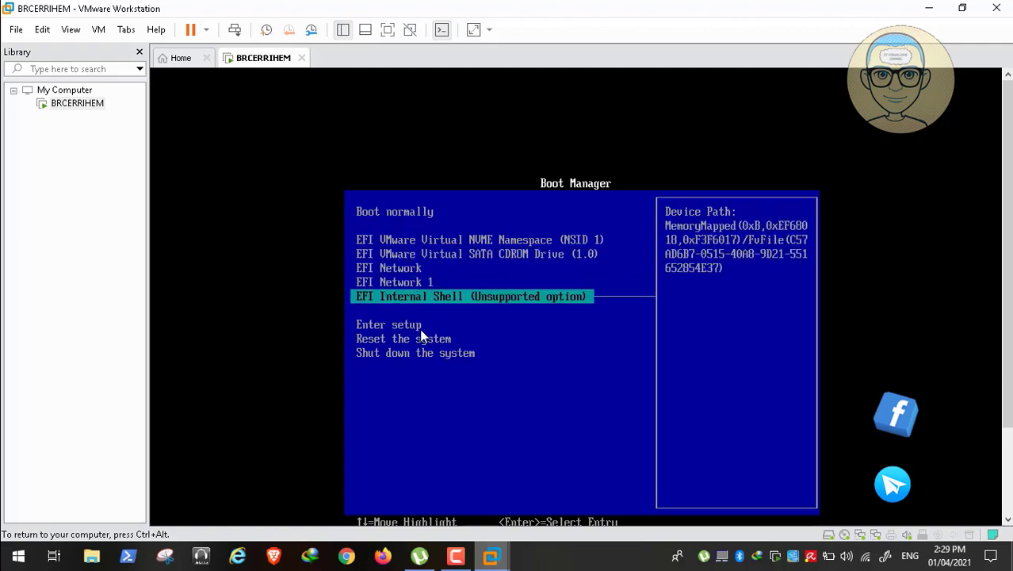
key("Down")
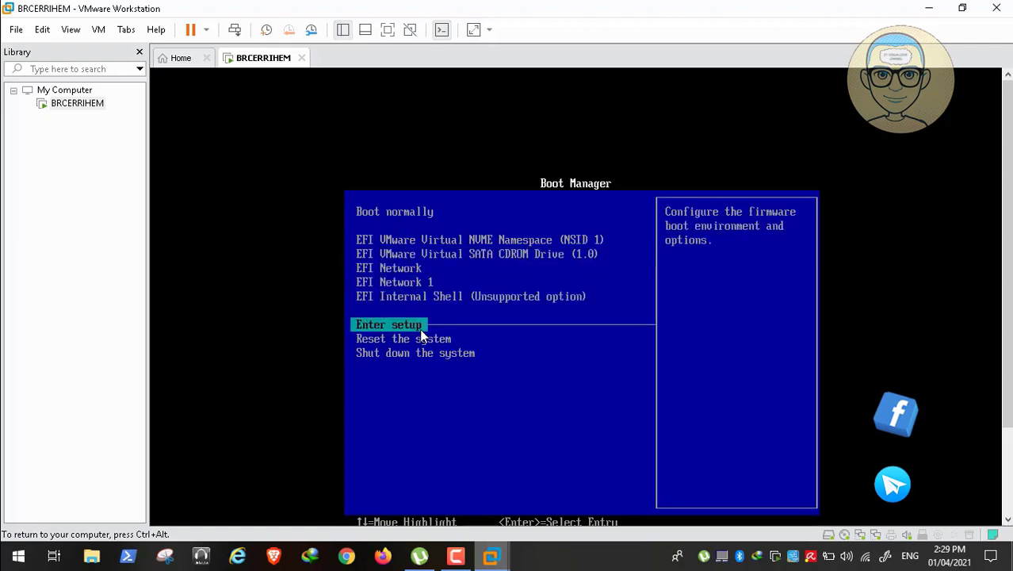
key("Return")
Step: Open the Change boot order page from the boot options configuration of the Boot Maintenance Manager
key("Down")
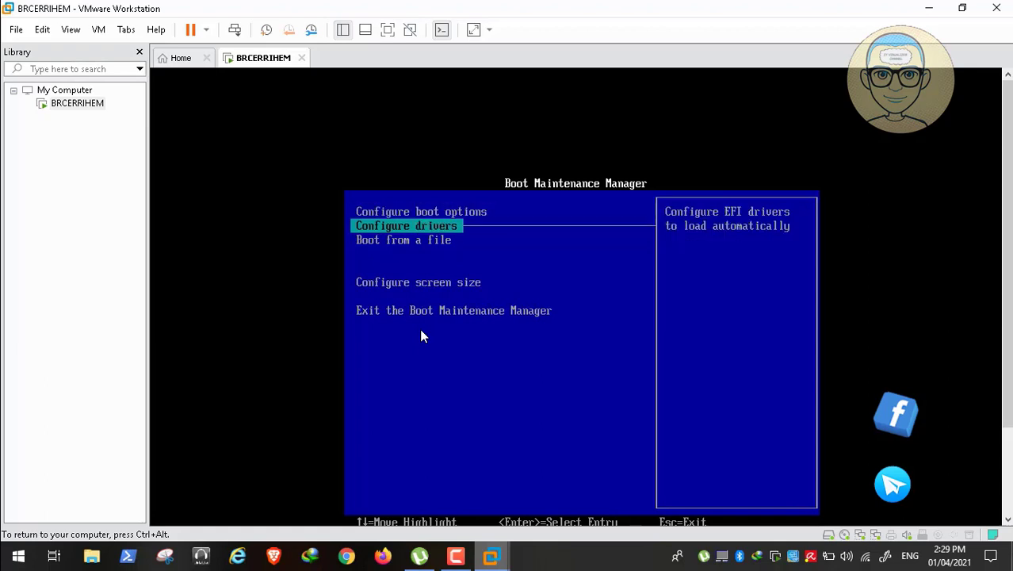
key("Up")
key("Return")
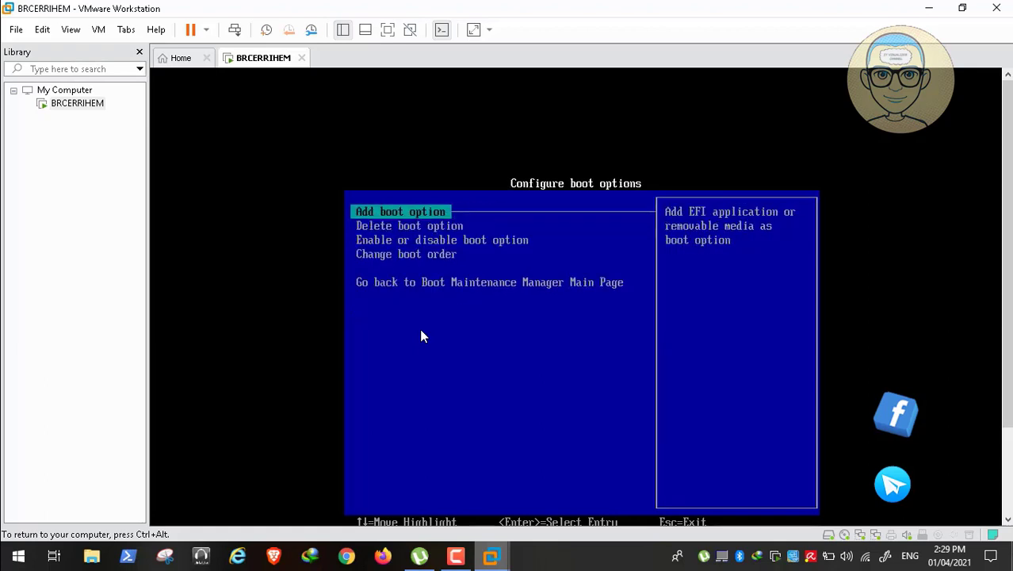
key("Down")
key("Down")
key("Down")
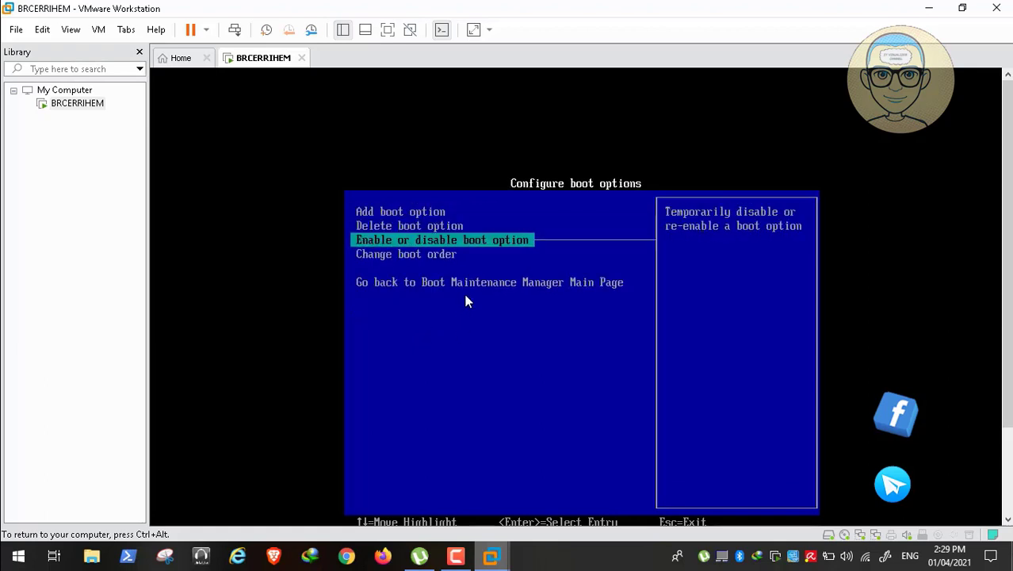
key("Return")
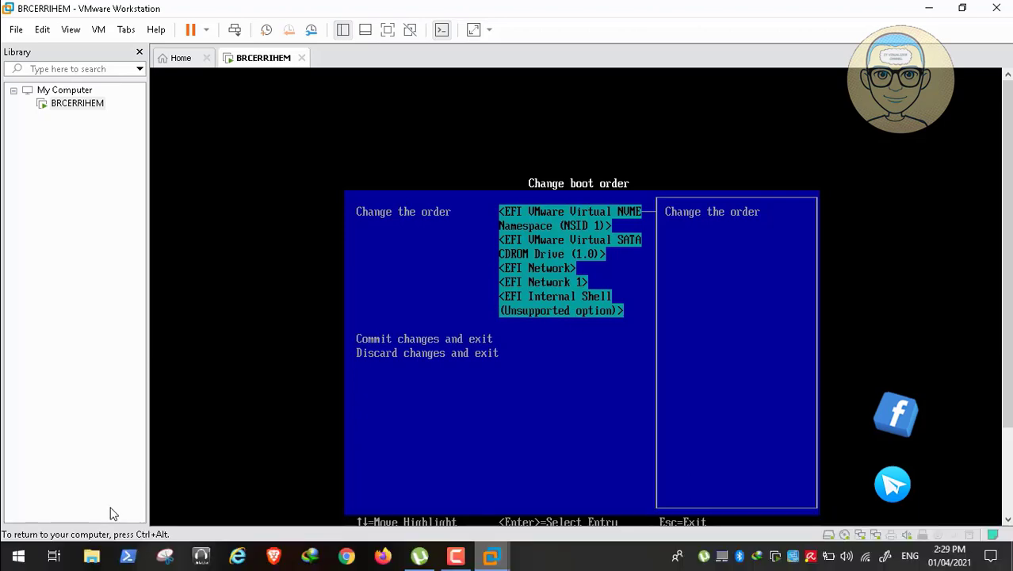
mouse_move(332, 544)
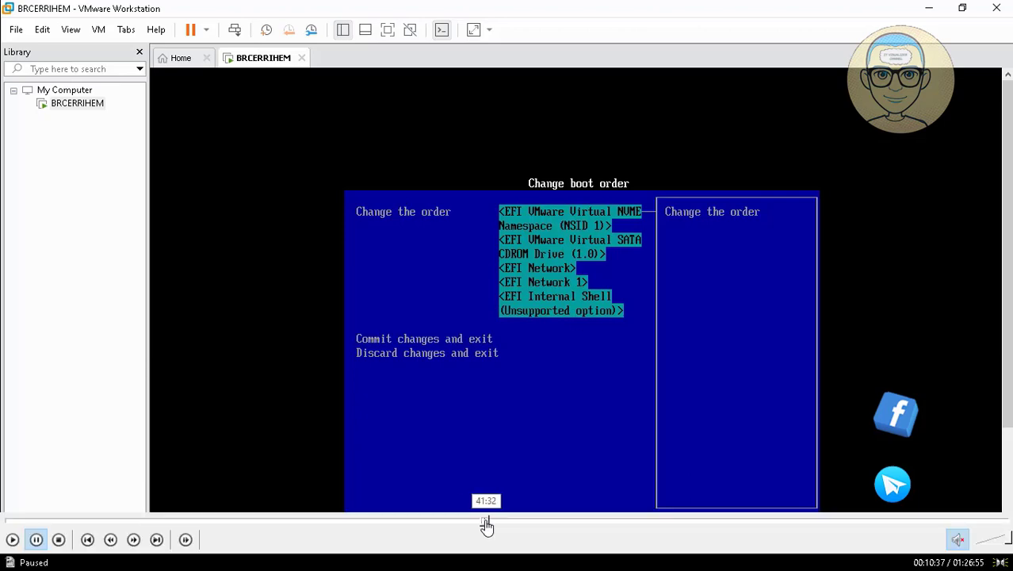
left_click(485, 523)
left_click_drag(475, 524, 232, 526)
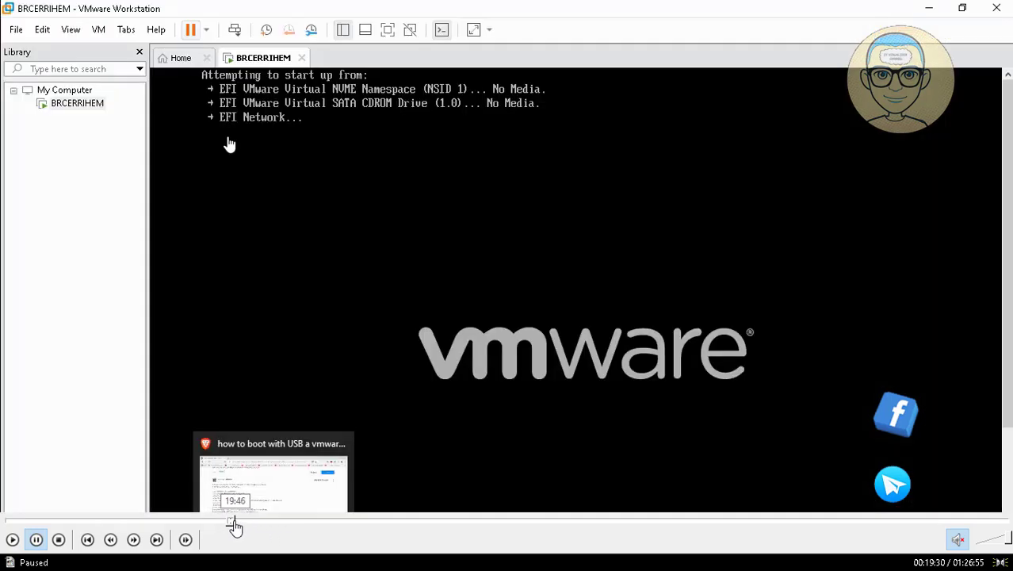
left_click(12, 539)
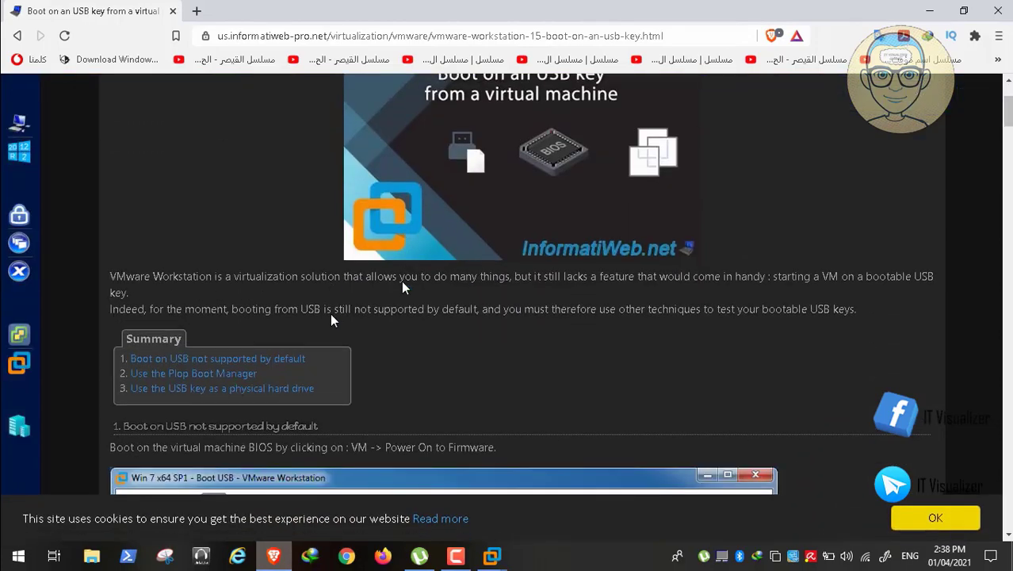
Step: Read the InformatiWeb guide's section on booting from USB, down to connecting the bootable USB key to the virtual machine
scroll(332, 315, "down", 4)
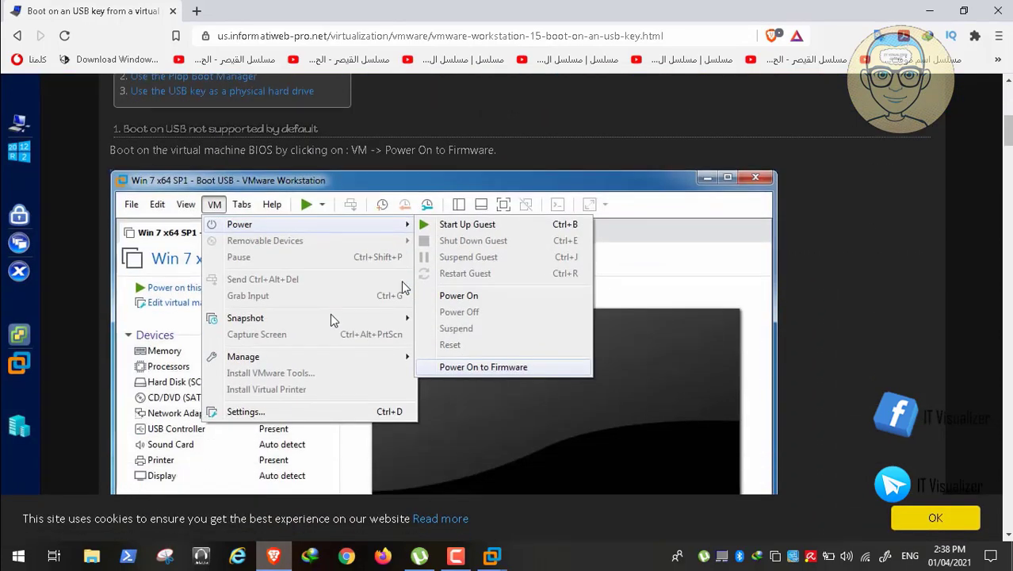
scroll(332, 315, "down", 2)
scroll(333, 320, "down", 6)
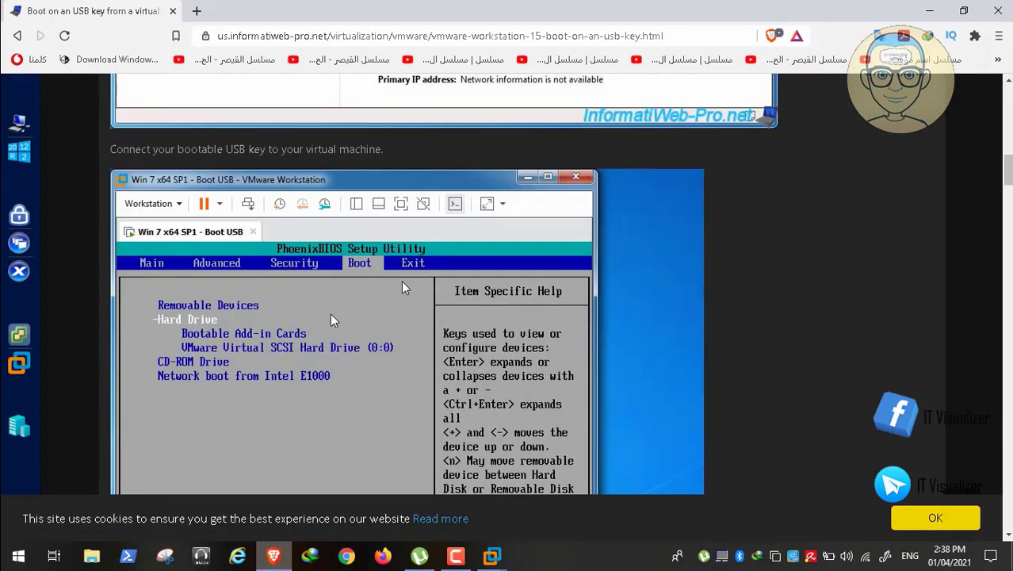
mouse_move(402, 568)
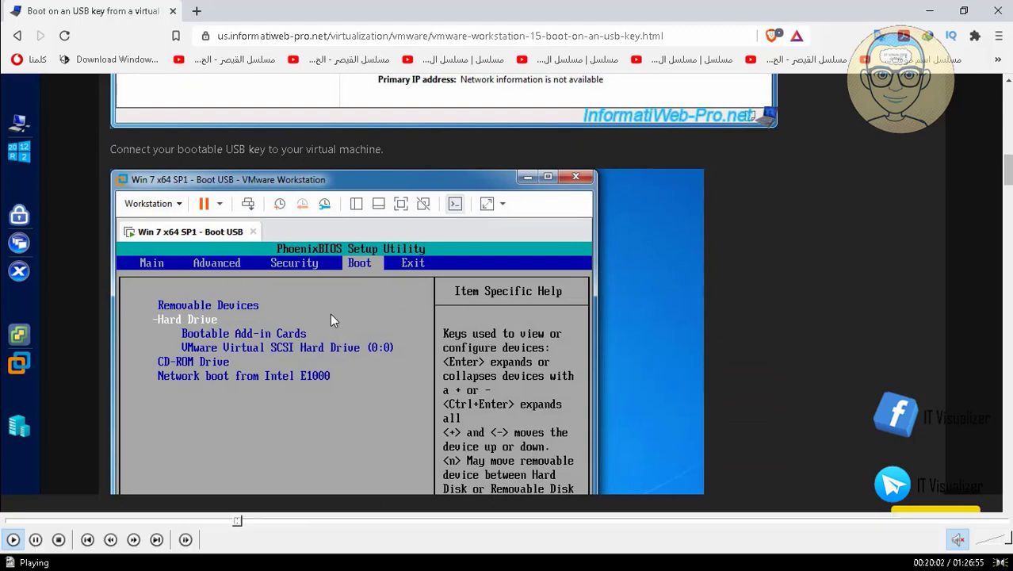
left_click(246, 523)
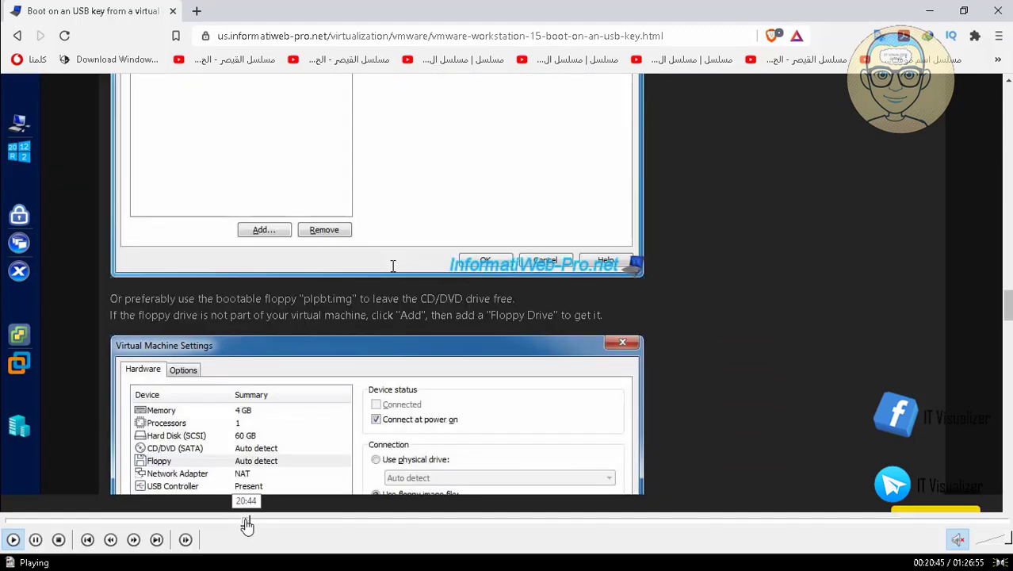
left_click(256, 523)
left_click(268, 523)
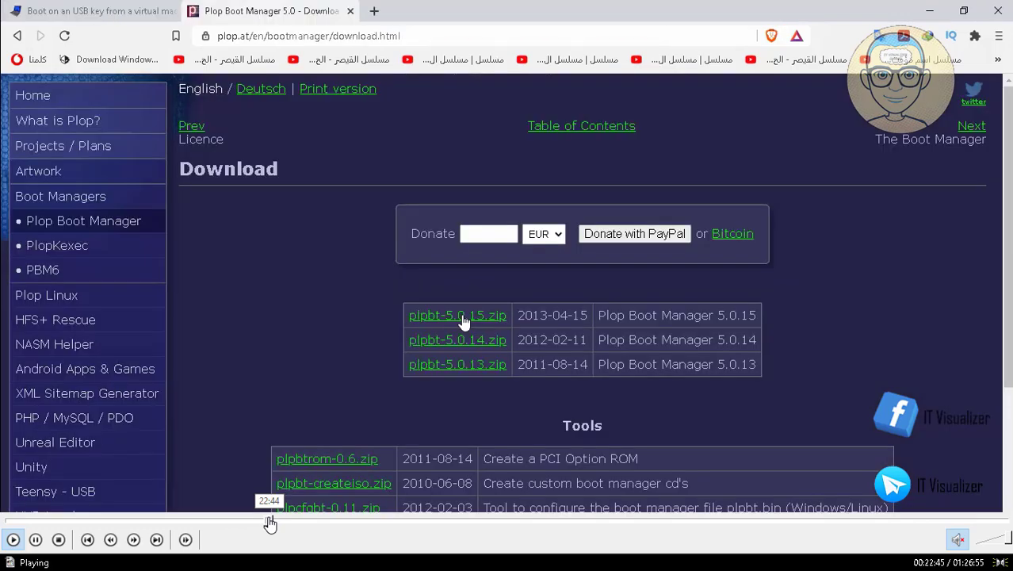
left_click(267, 524)
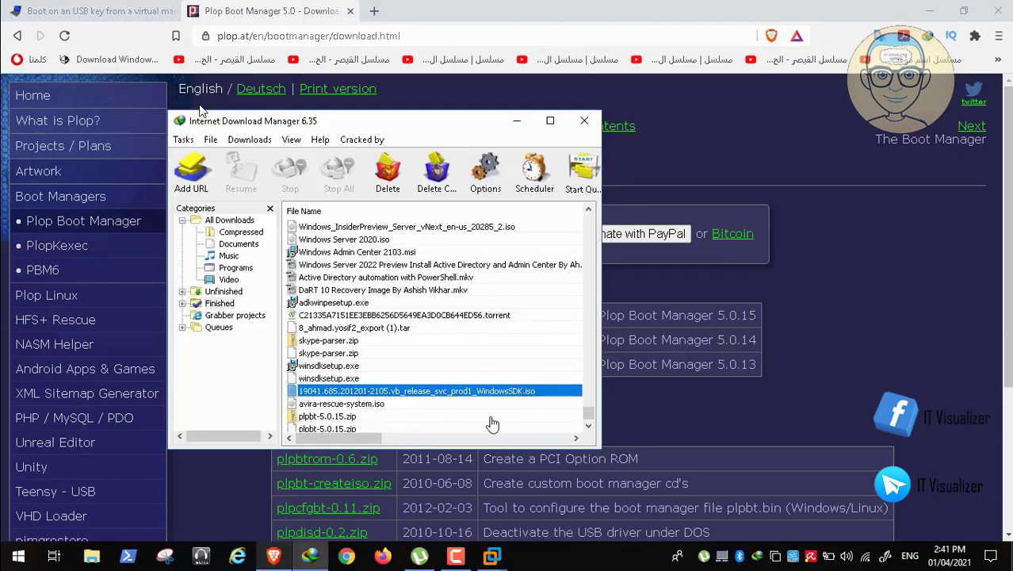
Step: Locate the downloaded plpbt-5.0.15.zip in Internet Download Manager and open its containing folder
left_click(587, 428)
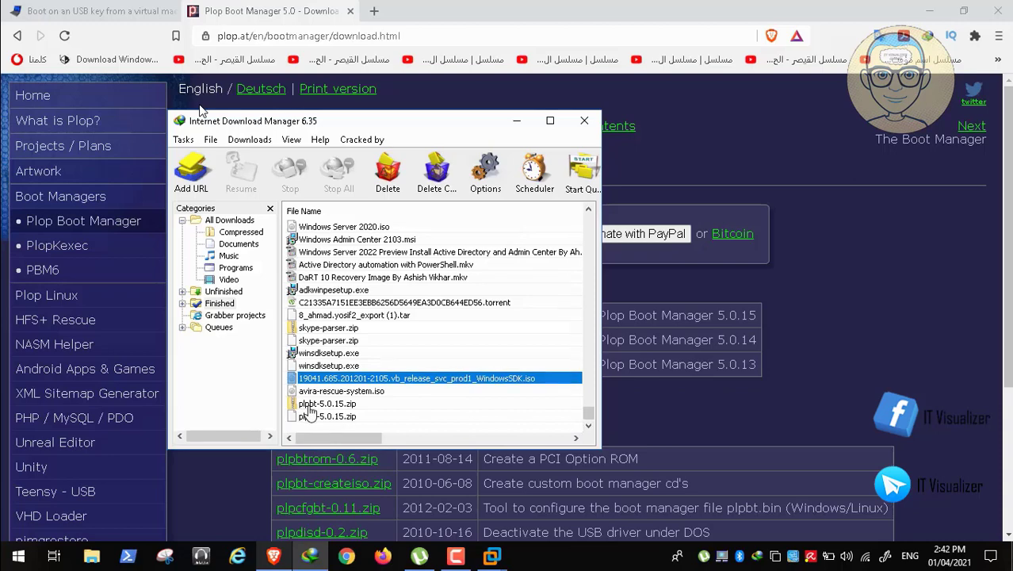
left_click(413, 437)
left_click(355, 437)
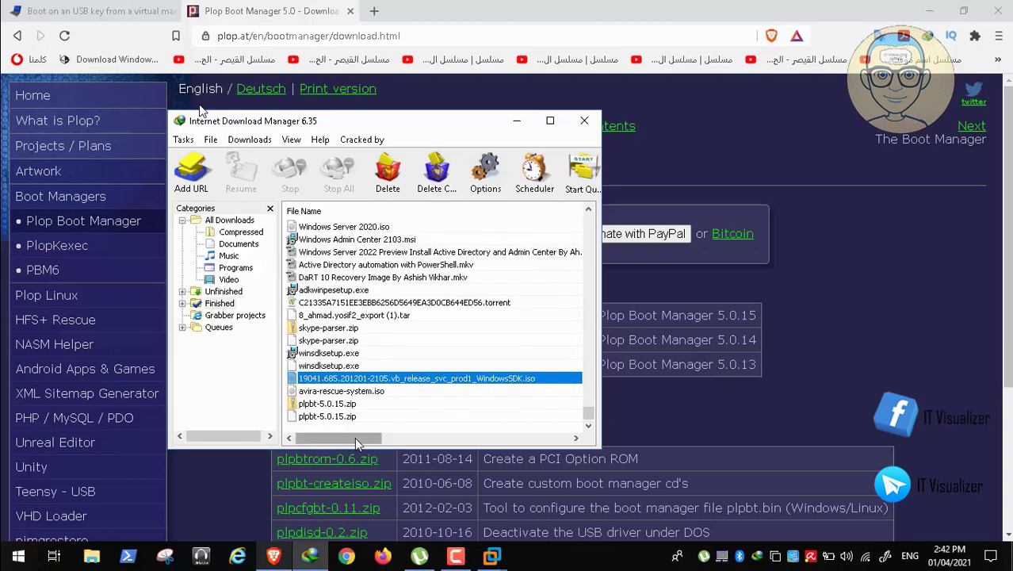
left_click(329, 405)
right_click(330, 407)
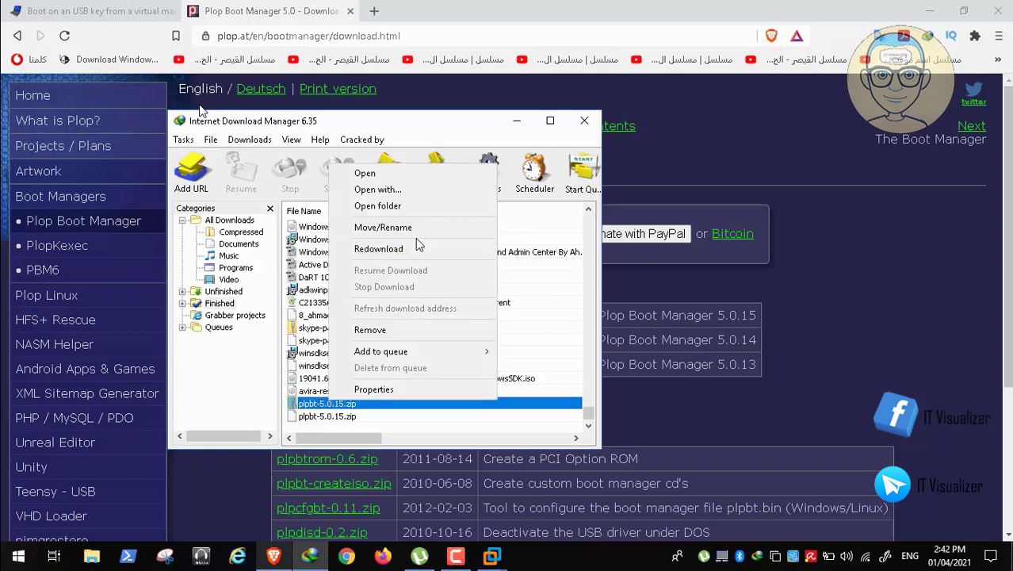
left_click(424, 207)
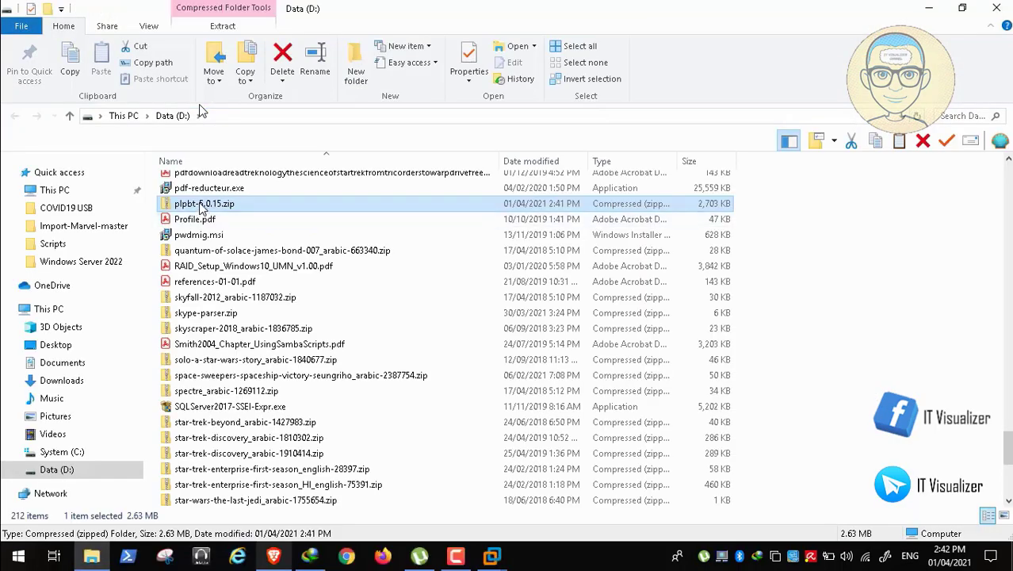
Step: Extract the plpbt-5.0.15.zip archive on the Data (D:) drive with 7-Zip
right_click(200, 208)
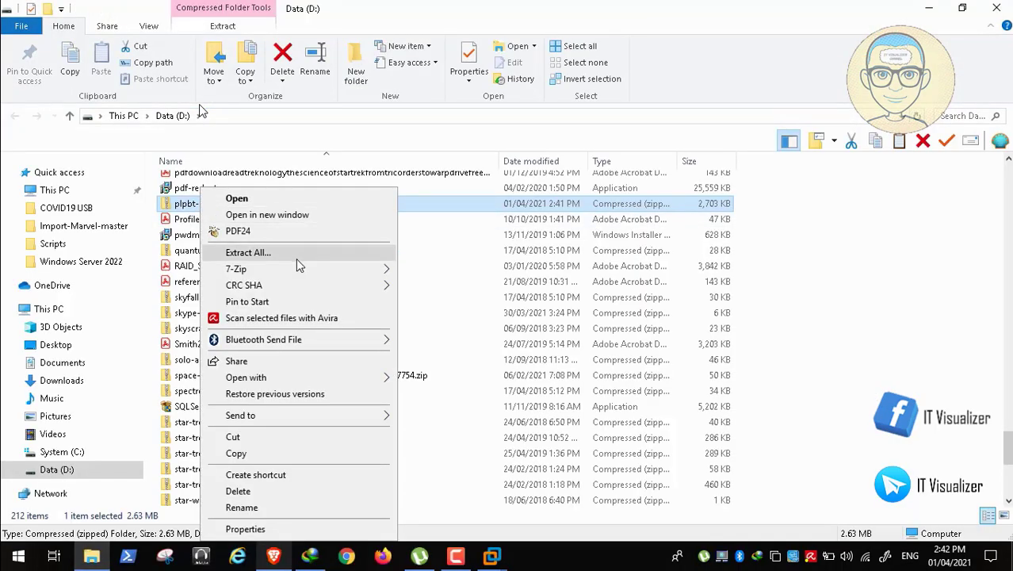
mouse_move(301, 270)
left_click(470, 338)
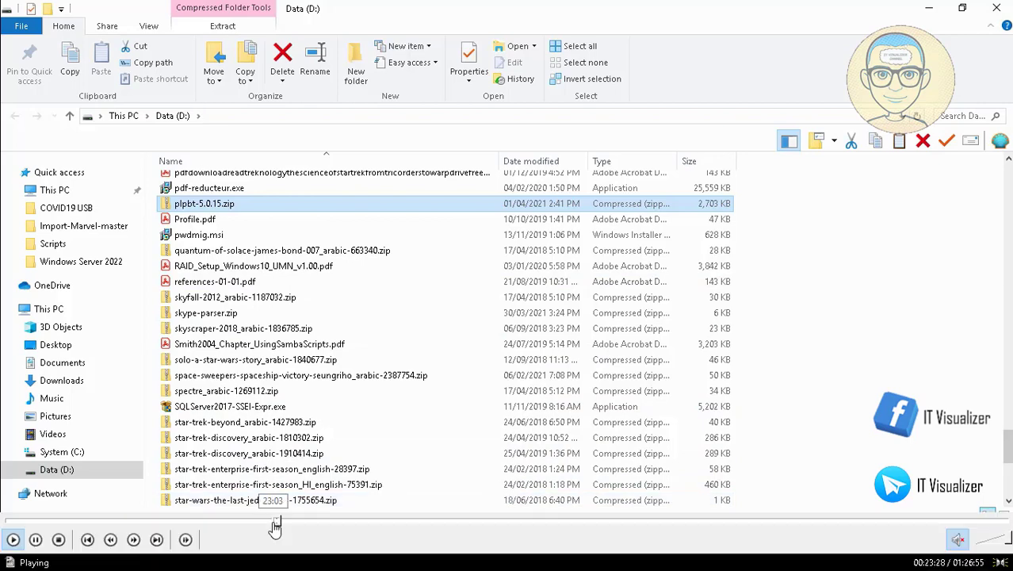
left_click(277, 521)
left_click(288, 521)
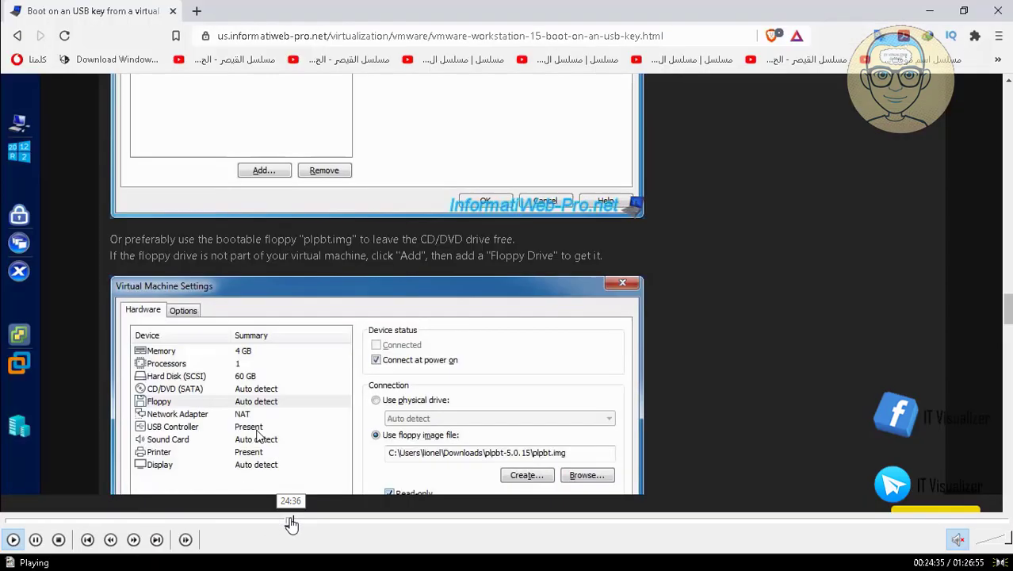
left_click(296, 521)
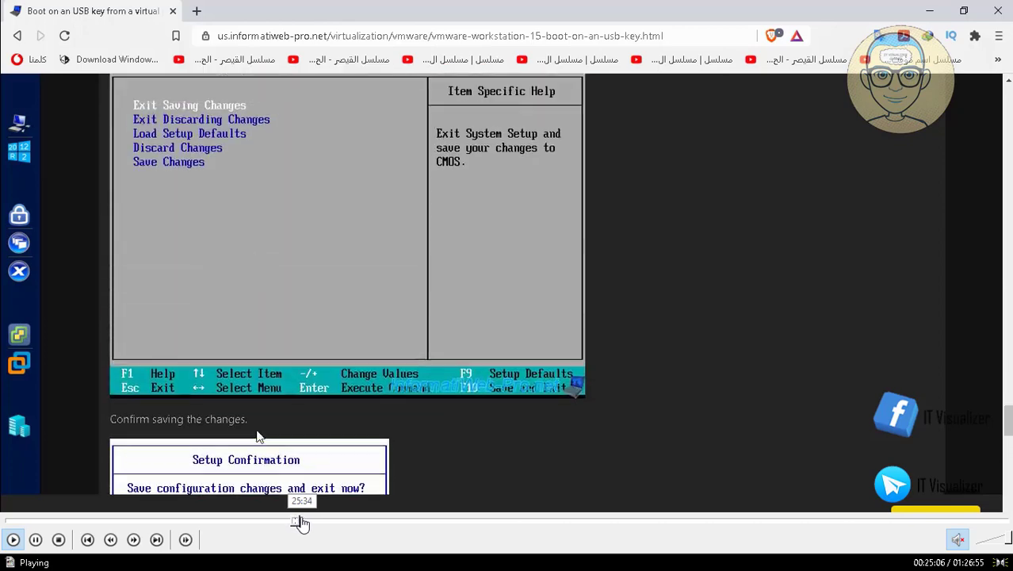
left_click(302, 521)
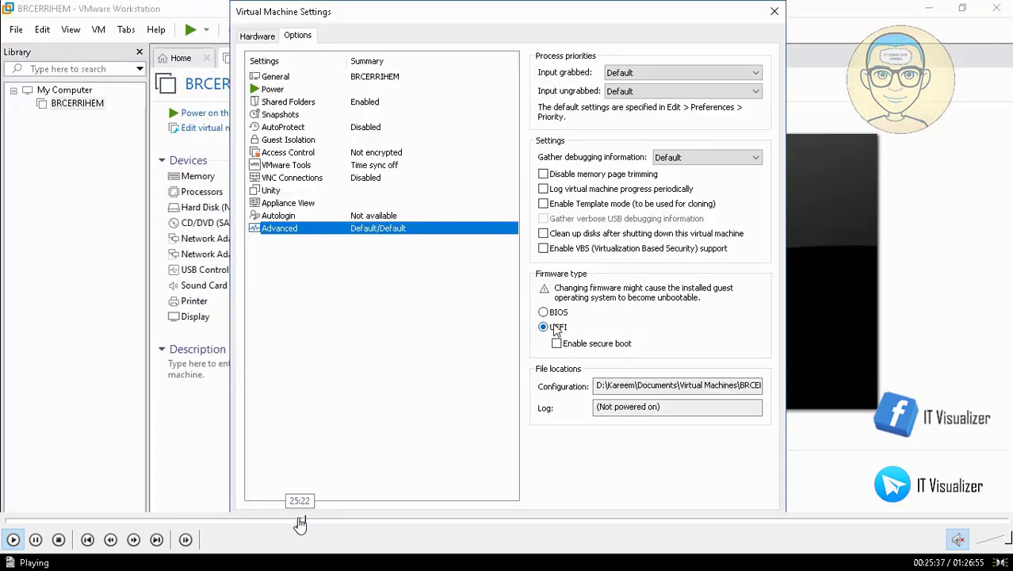
left_click(300, 521)
left_click(306, 521)
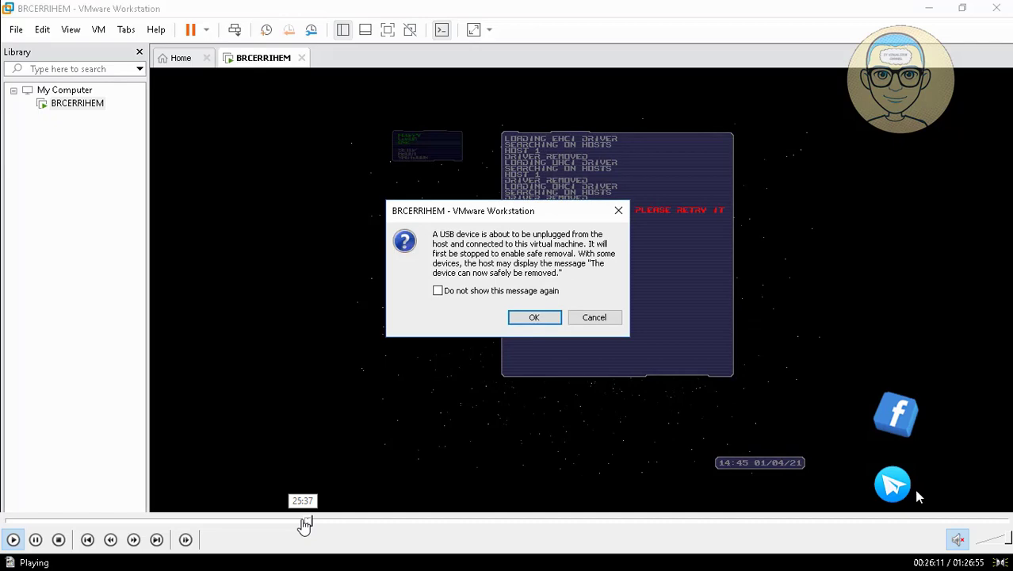
left_click(294, 521)
left_click(283, 521)
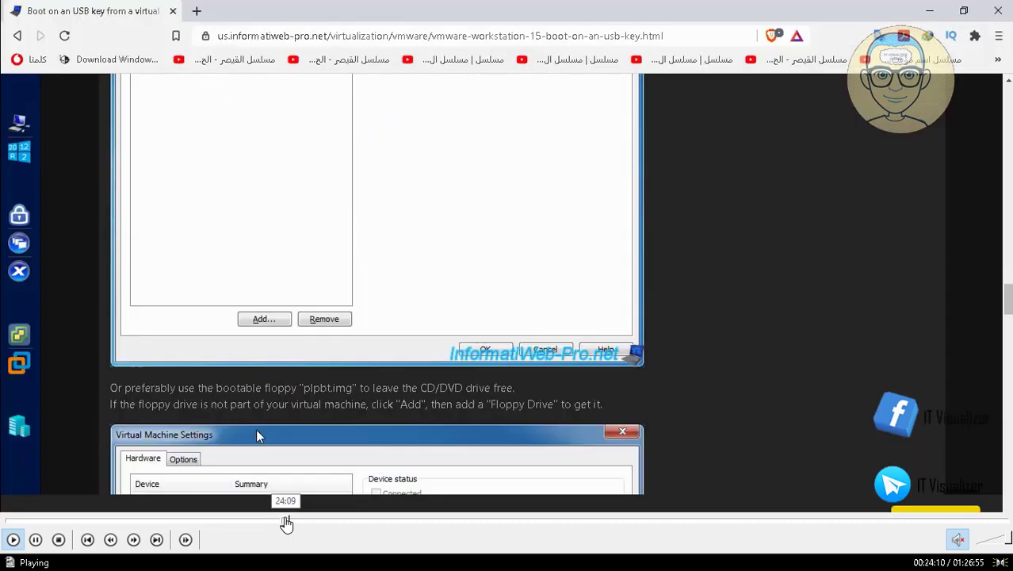
left_click(284, 522)
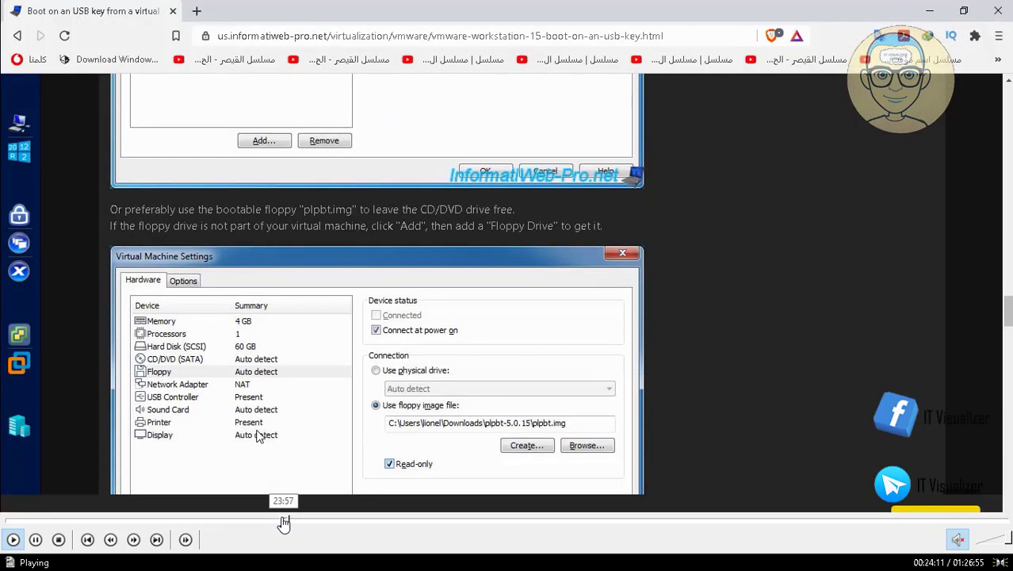
left_click(288, 522)
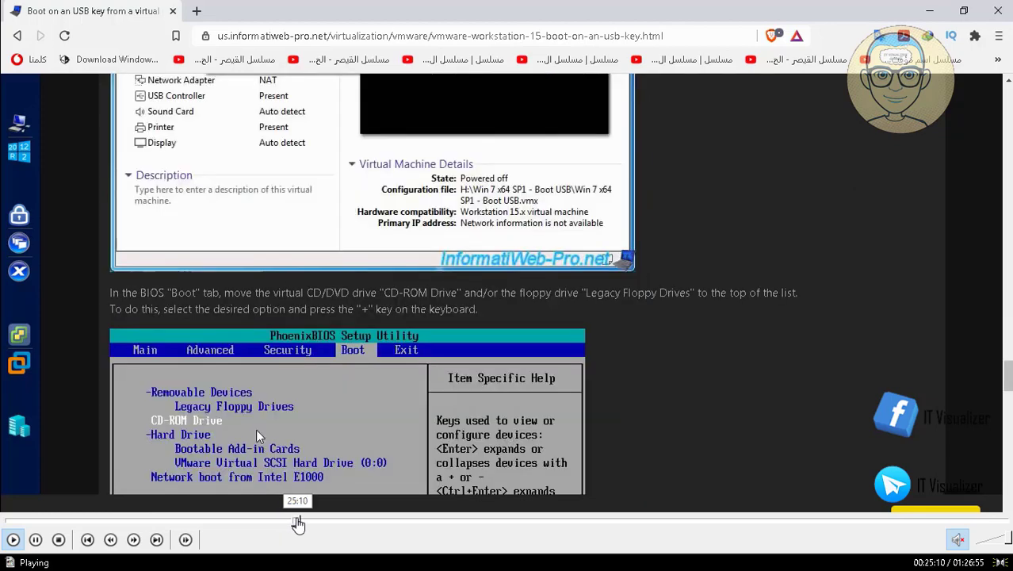
left_click(298, 524)
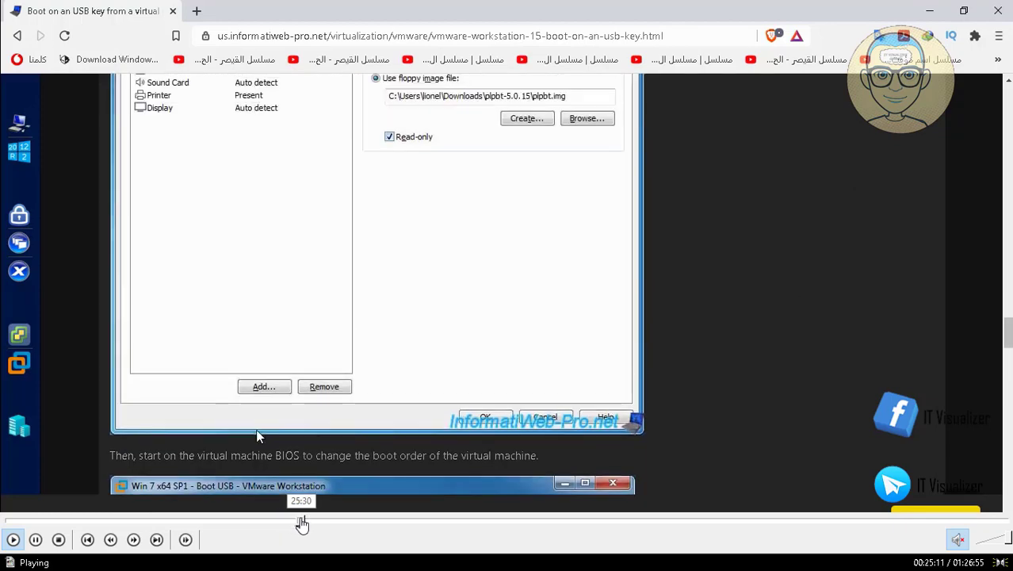
left_click(302, 524)
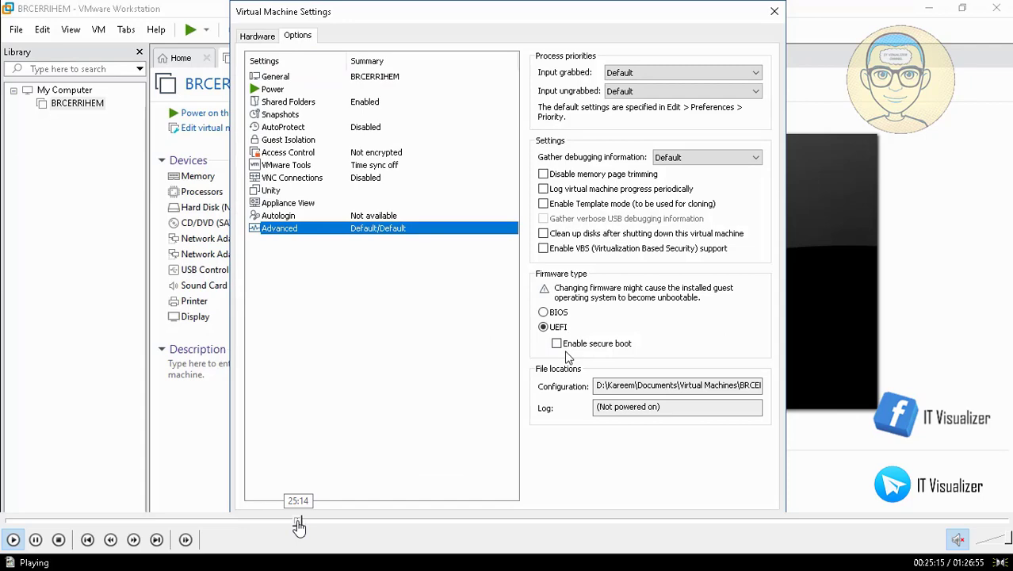
left_click(300, 524)
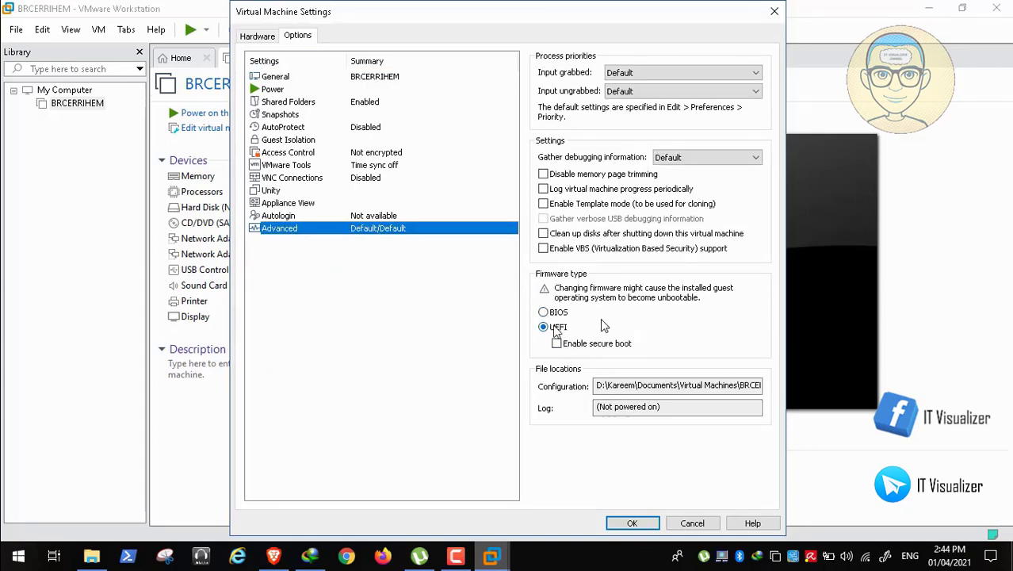
Step: Set the virtual machine's firmware type to BIOS and power on the machine
left_click(545, 314)
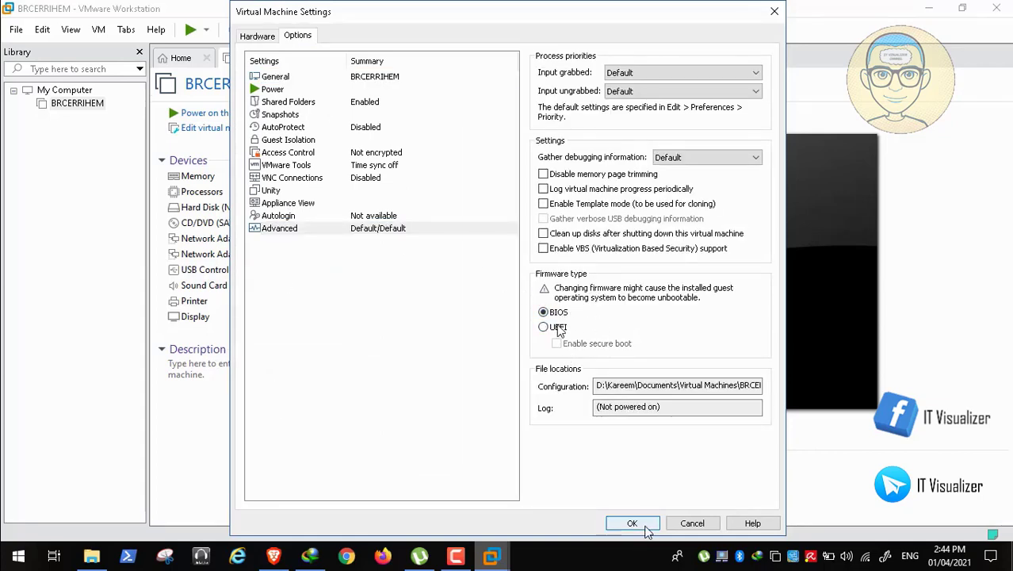
left_click(644, 526)
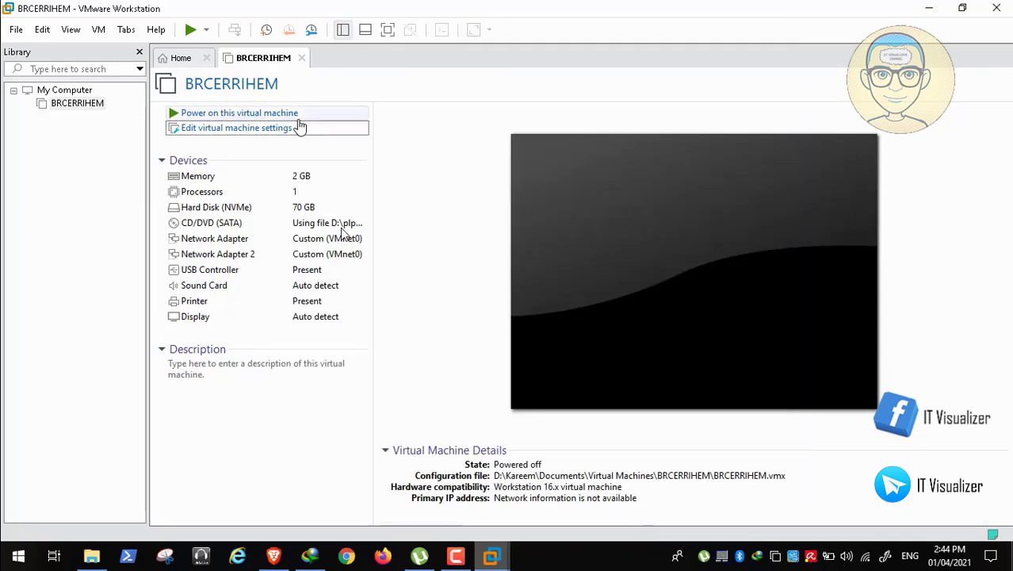
left_click(208, 30)
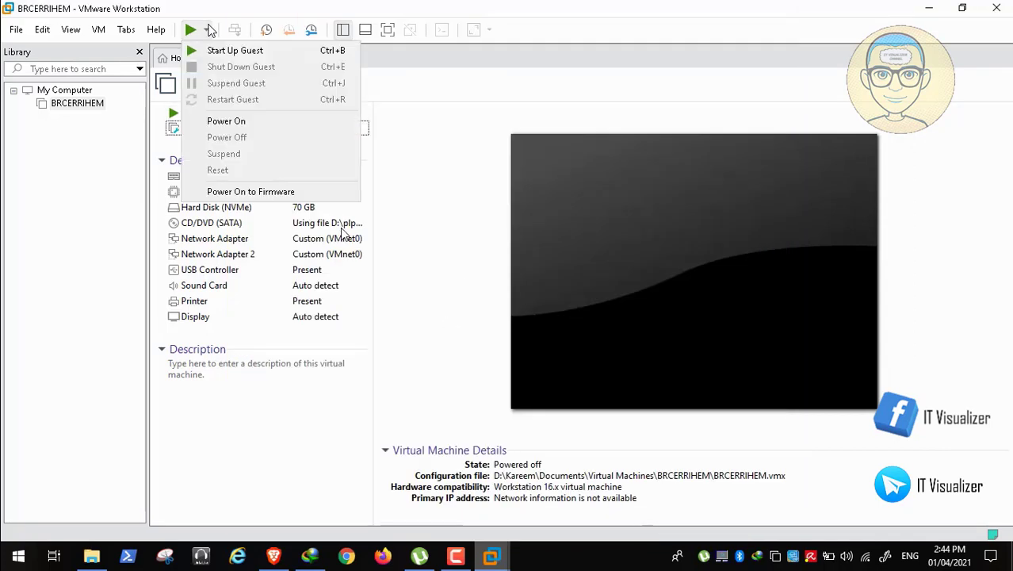
left_click(389, 155)
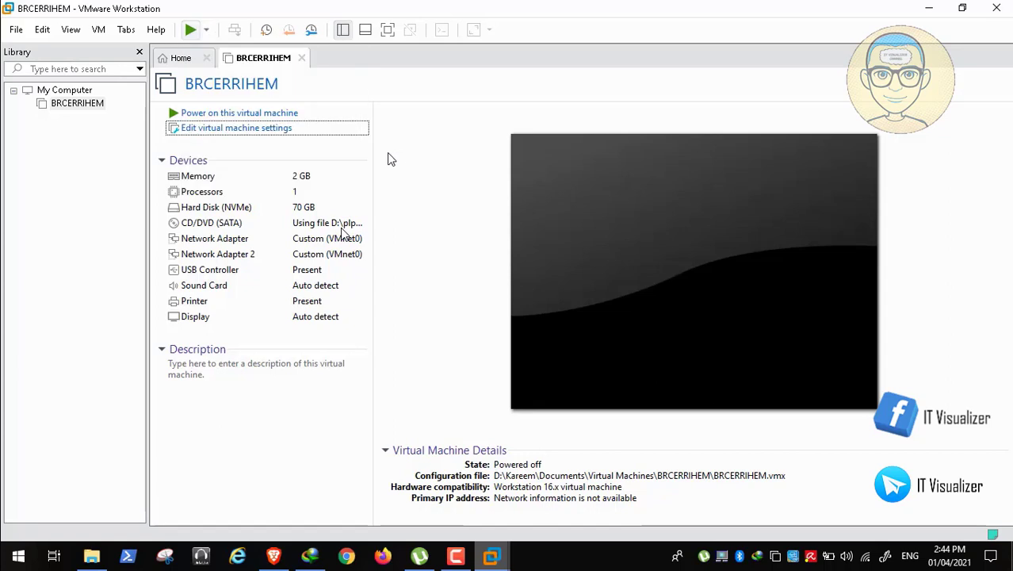
left_click(272, 116)
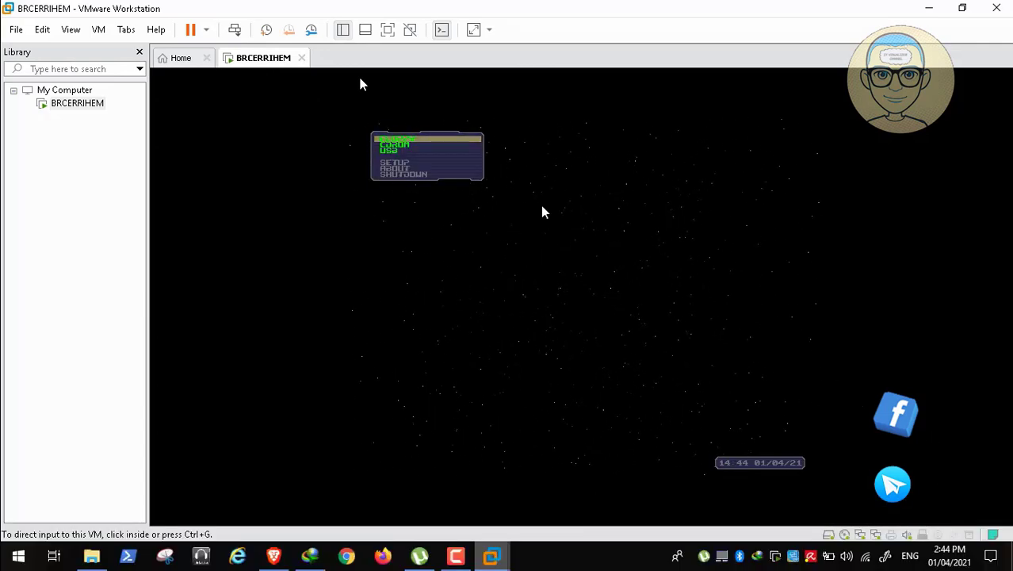
Step: Try to boot the virtual machine from USB in the Plop Boot Manager menu
left_click(552, 228)
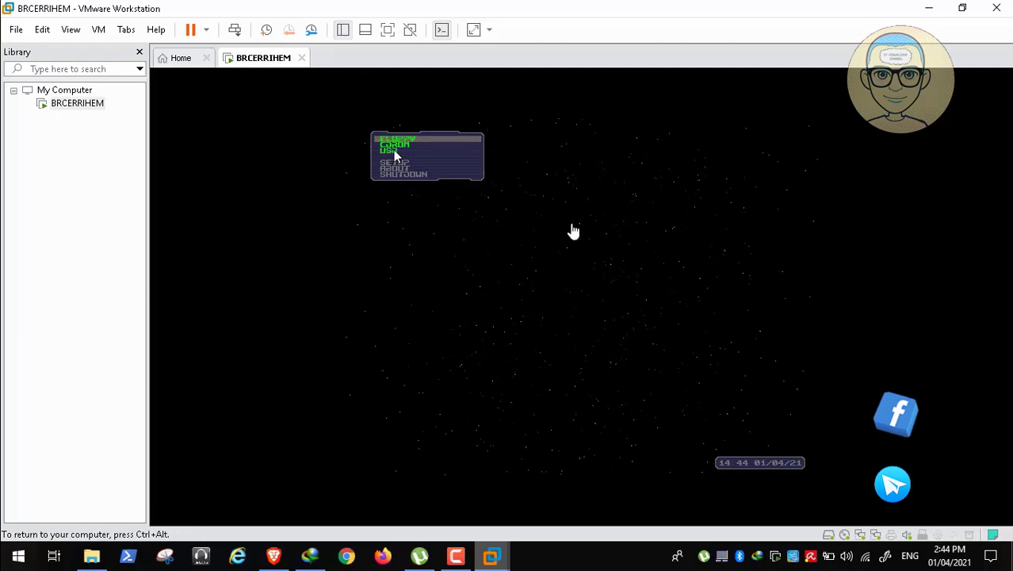
key("Down")
key("Down")
key("Return")
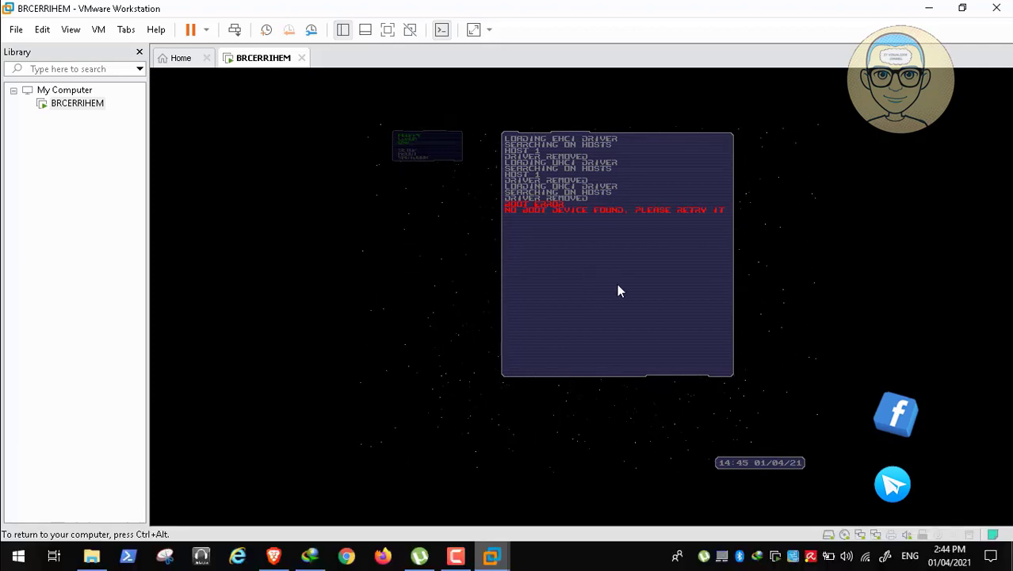
Step: Connect the Kingston DataTraveler 3.0 USB drive to the running virtual machine
mouse_move(318, 536)
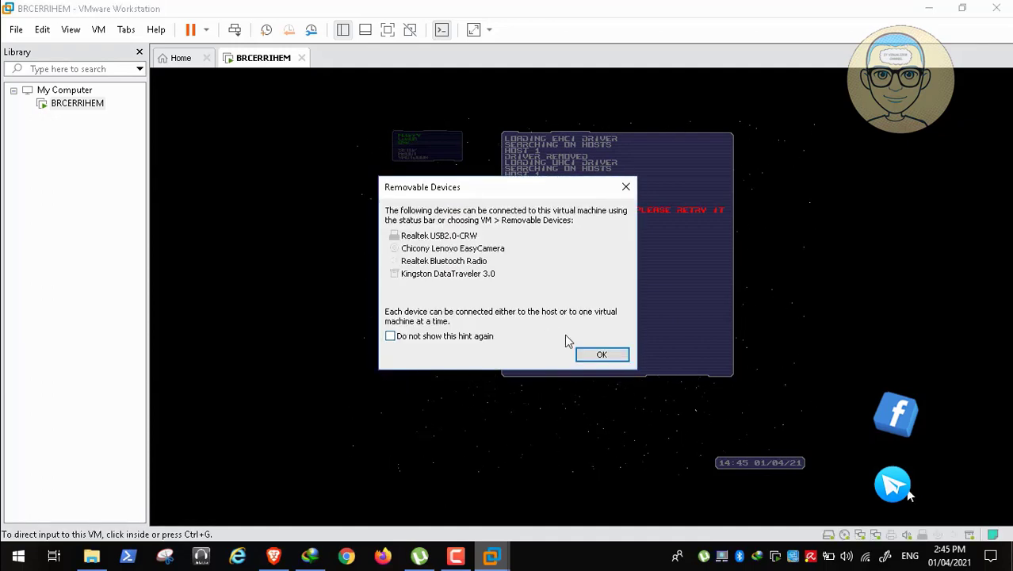
mouse_move(964, 530)
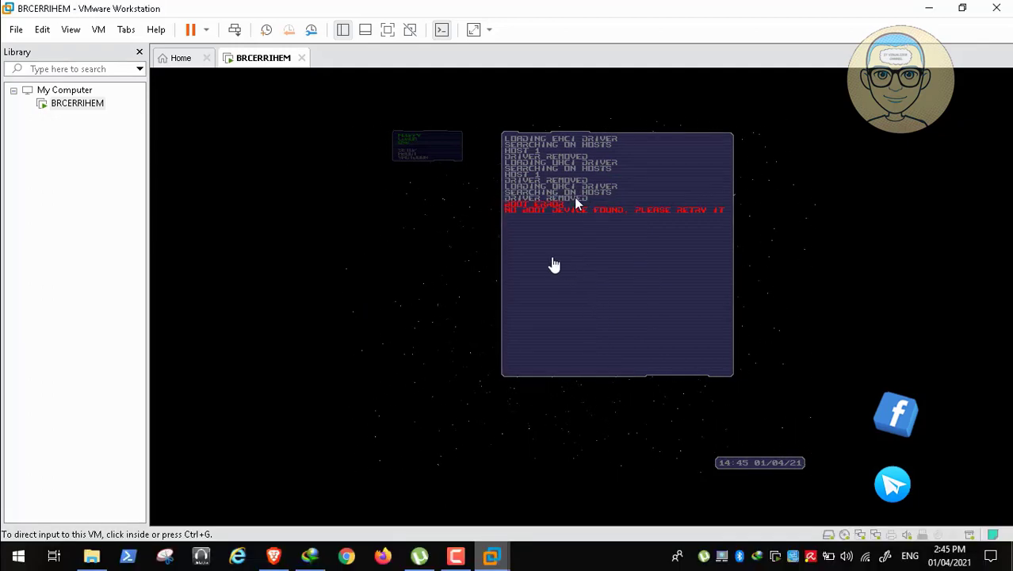
left_click(690, 321)
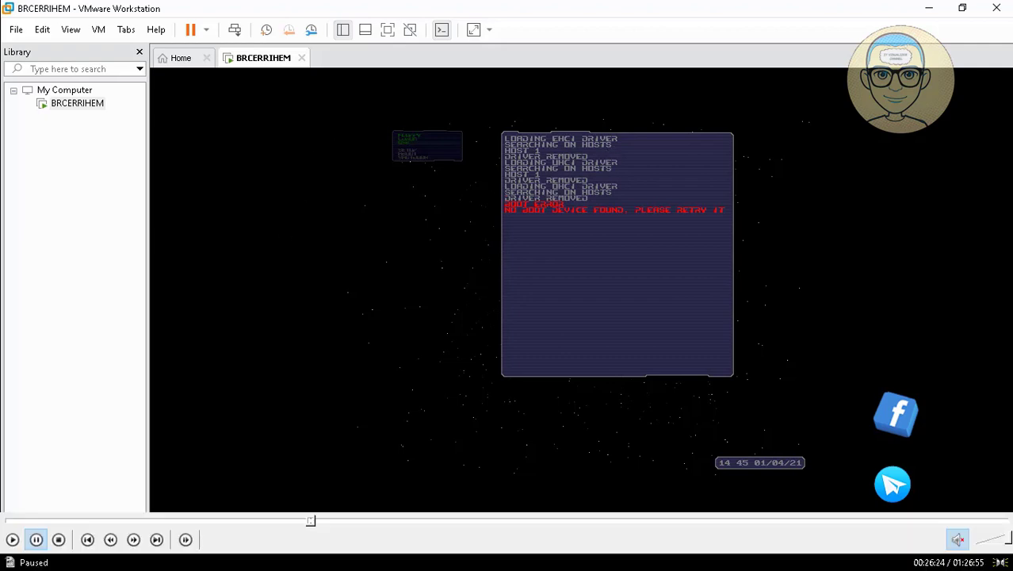
left_click(11, 542)
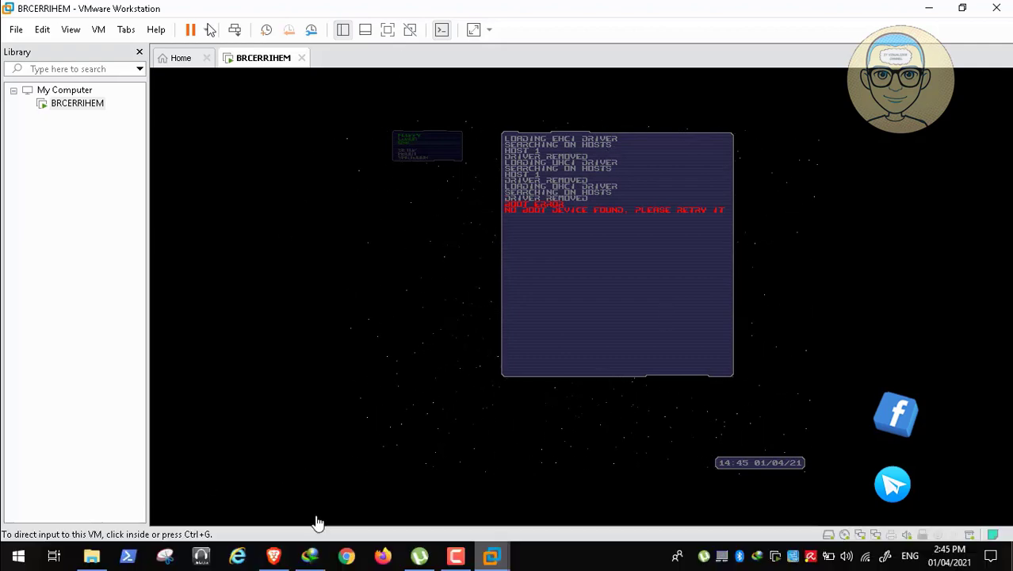
mouse_move(316, 523)
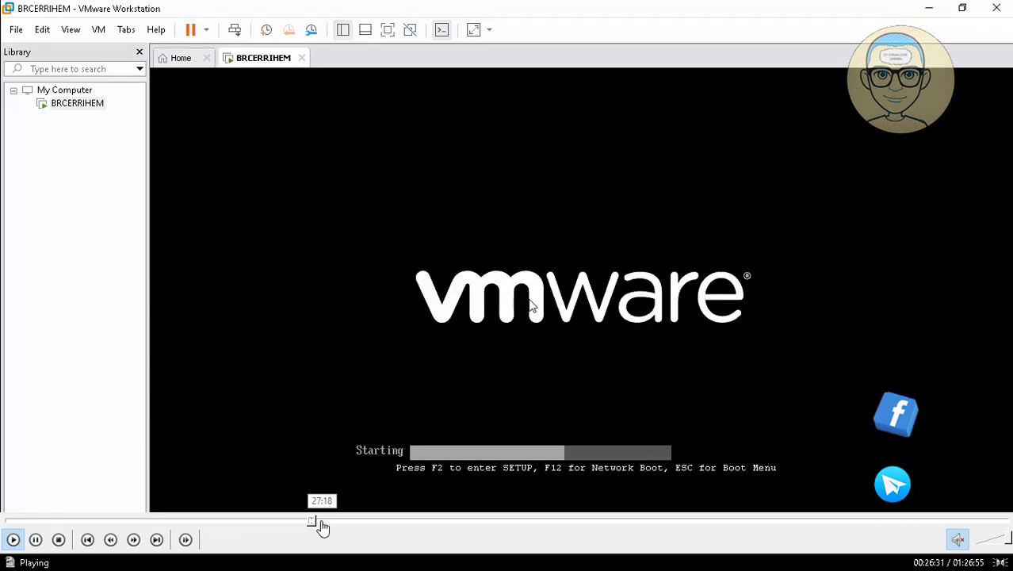
left_click(322, 521)
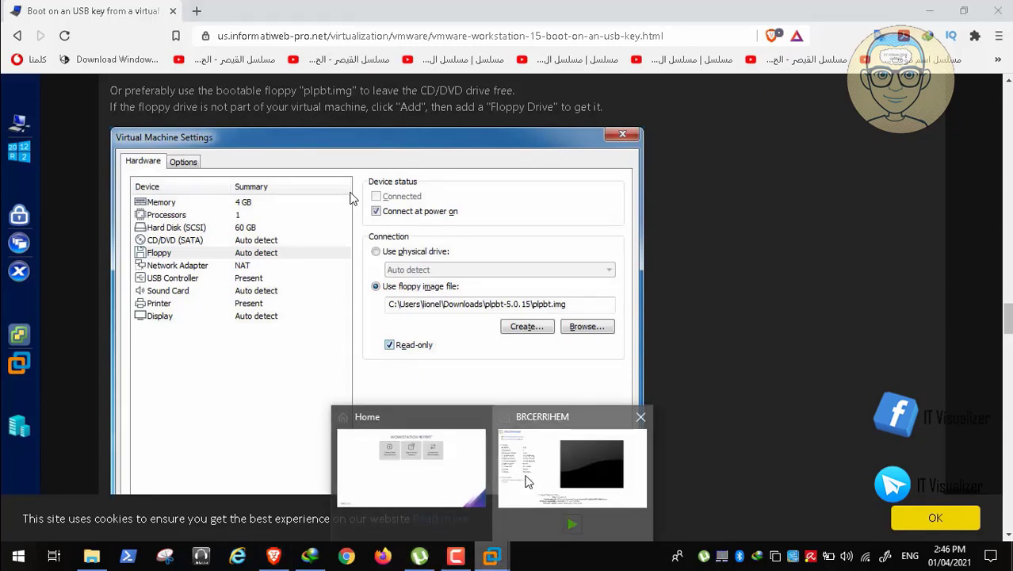
Step: Add a floppy drive to the BRCERRIHEM virtual machine's hardware
left_click(526, 480)
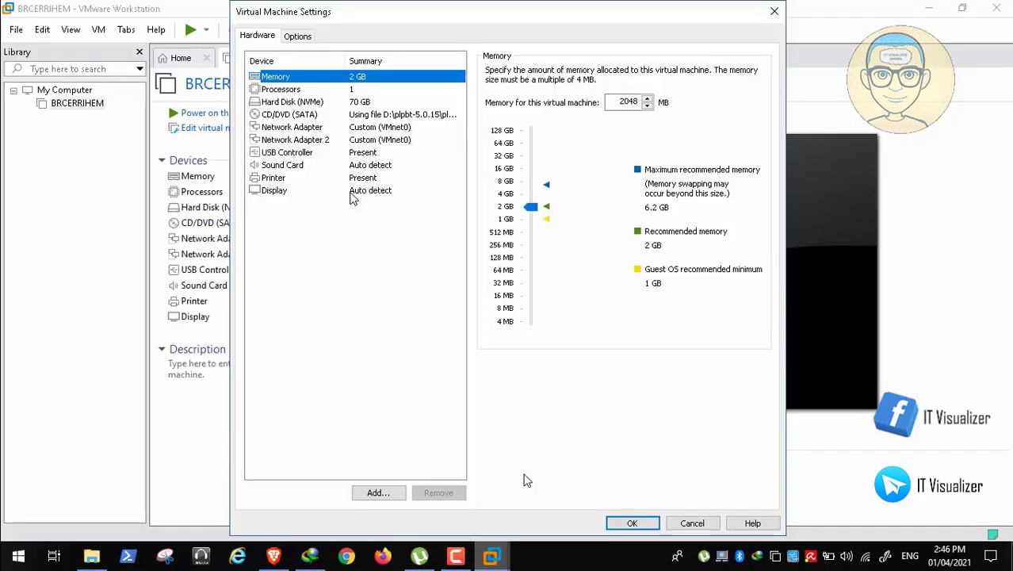
left_click(379, 492)
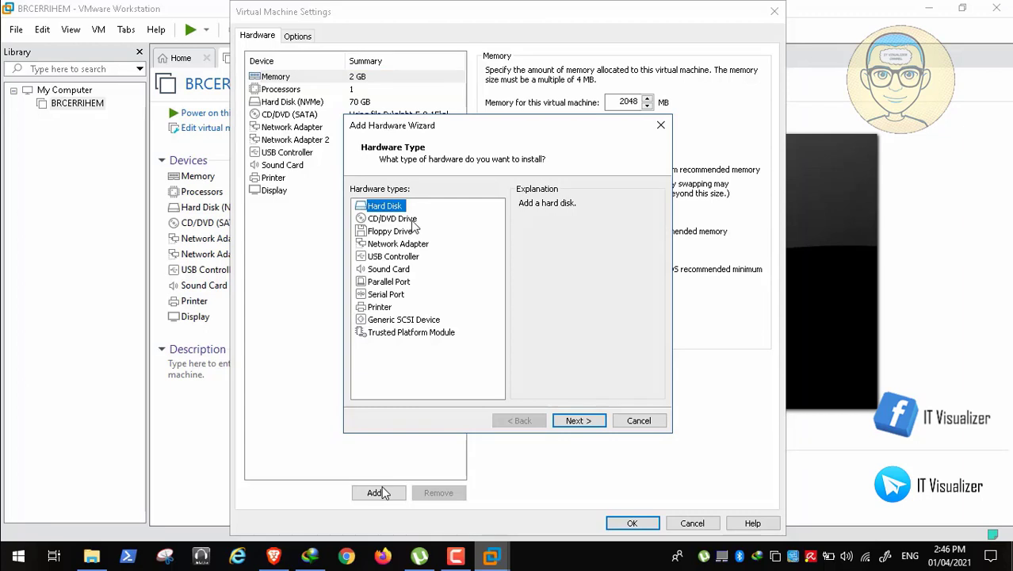
left_click(393, 232)
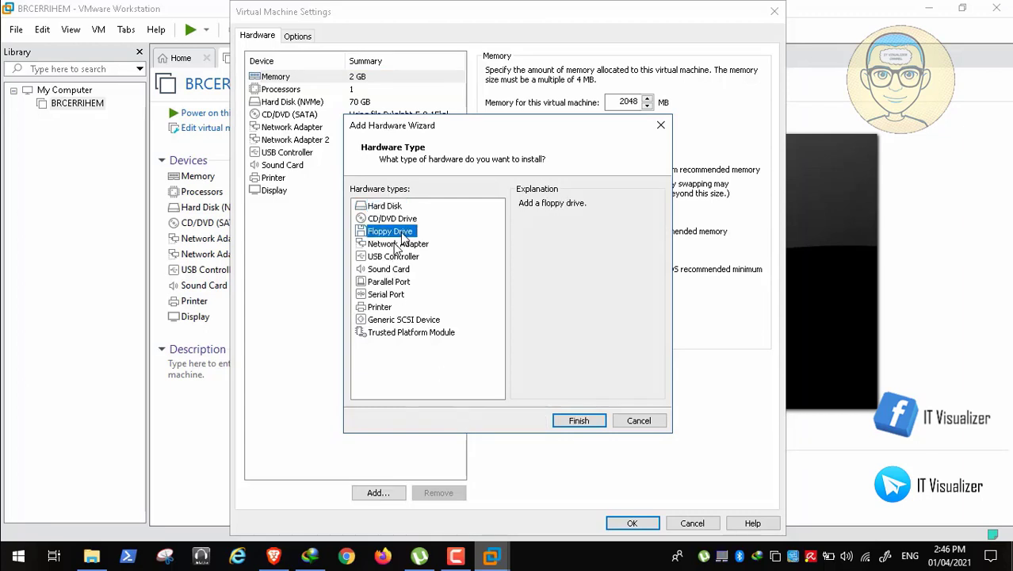
left_click(569, 419)
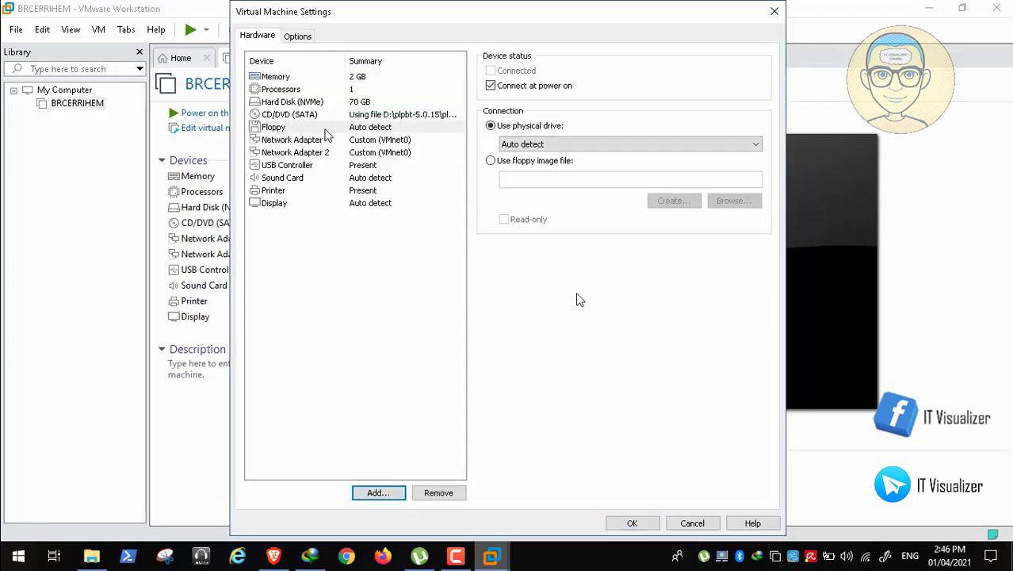
Step: Attach the floppy image plpbt.img from the plpbt-5.0.15 folder on Data (D:) to the virtual floppy drive
left_click(491, 161)
left_click(411, 117)
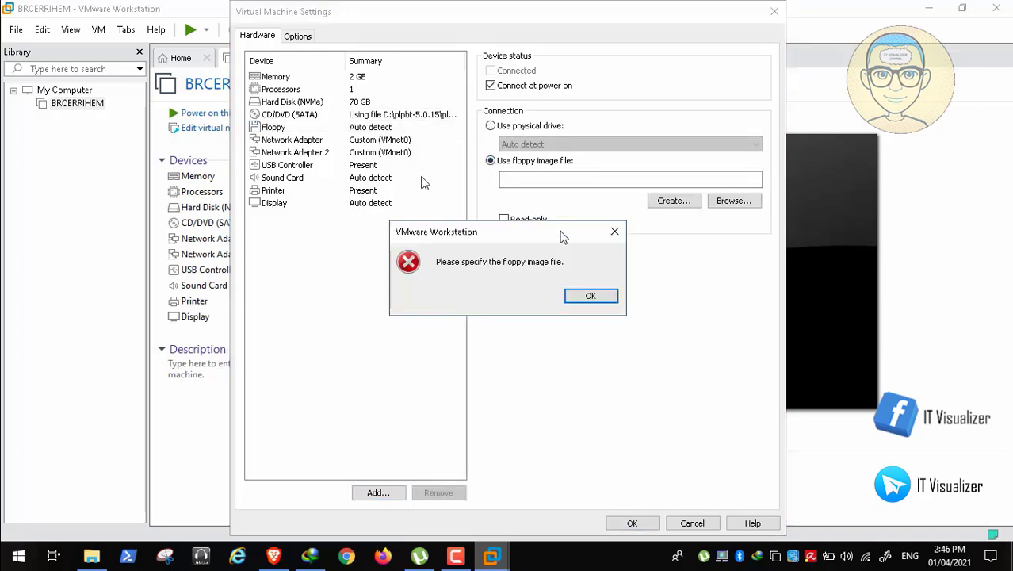
left_click(588, 297)
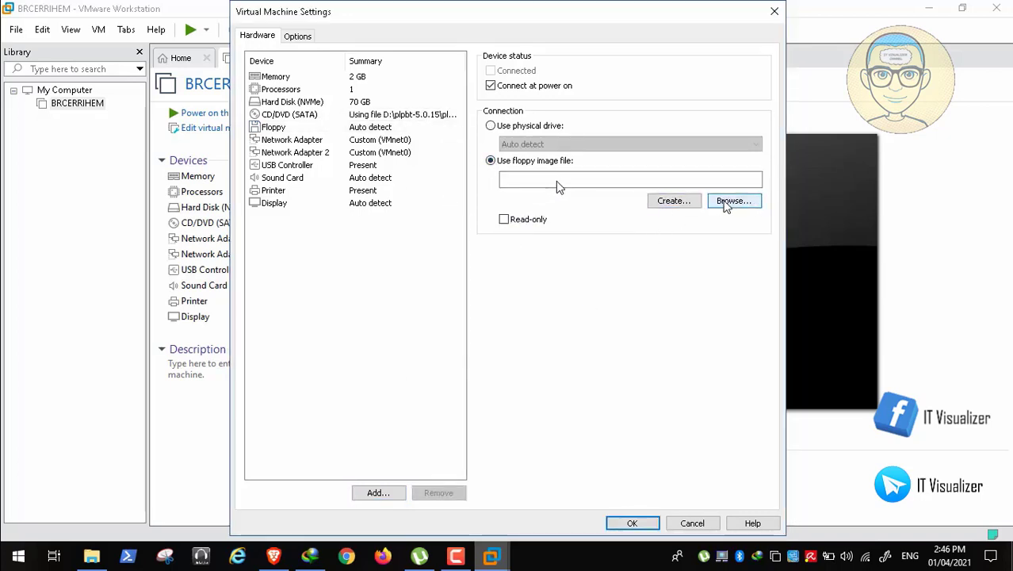
left_click(731, 201)
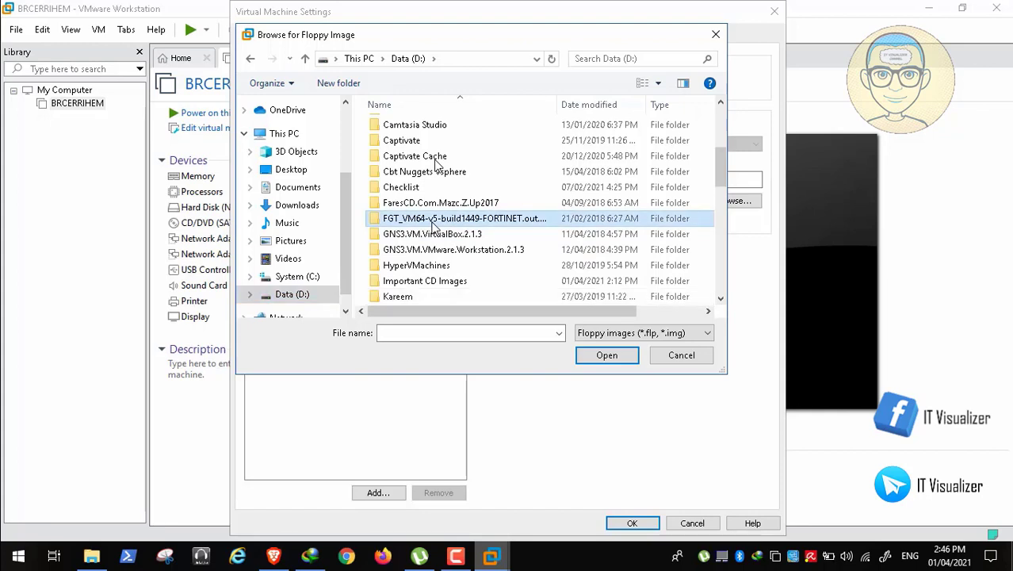
scroll(434, 226, "down", 7)
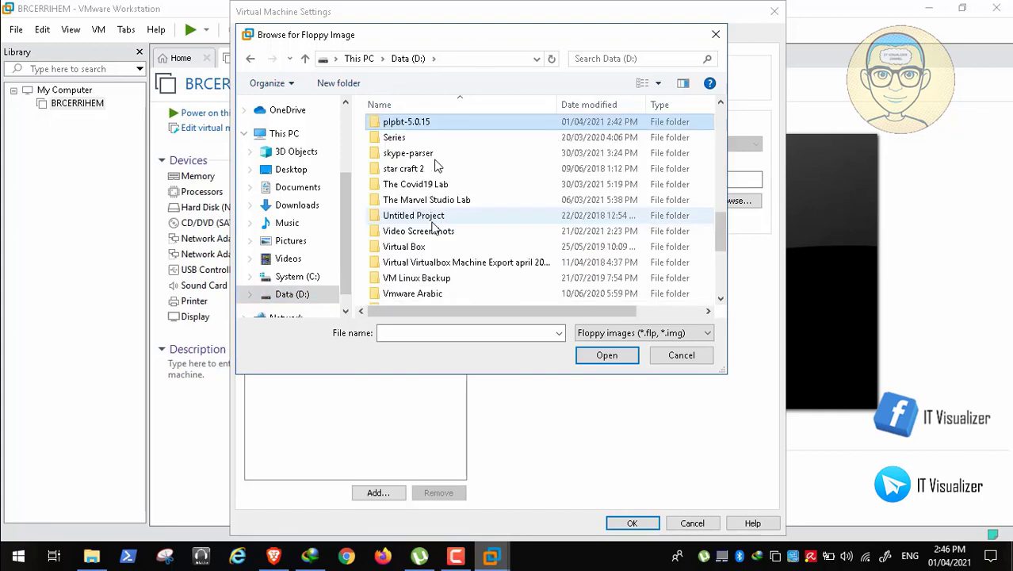
double_click(423, 123)
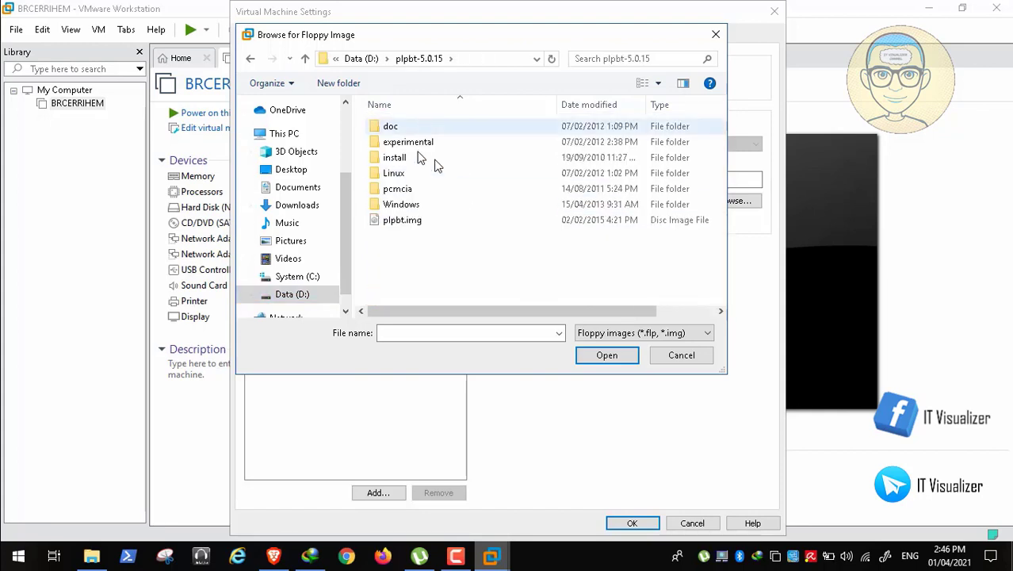
left_click(423, 222)
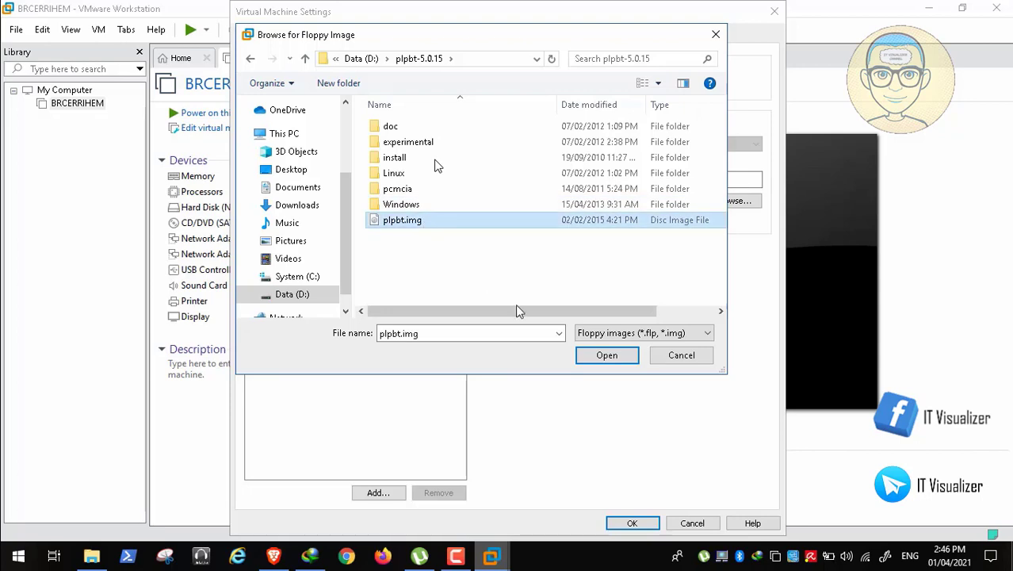
left_click(607, 357)
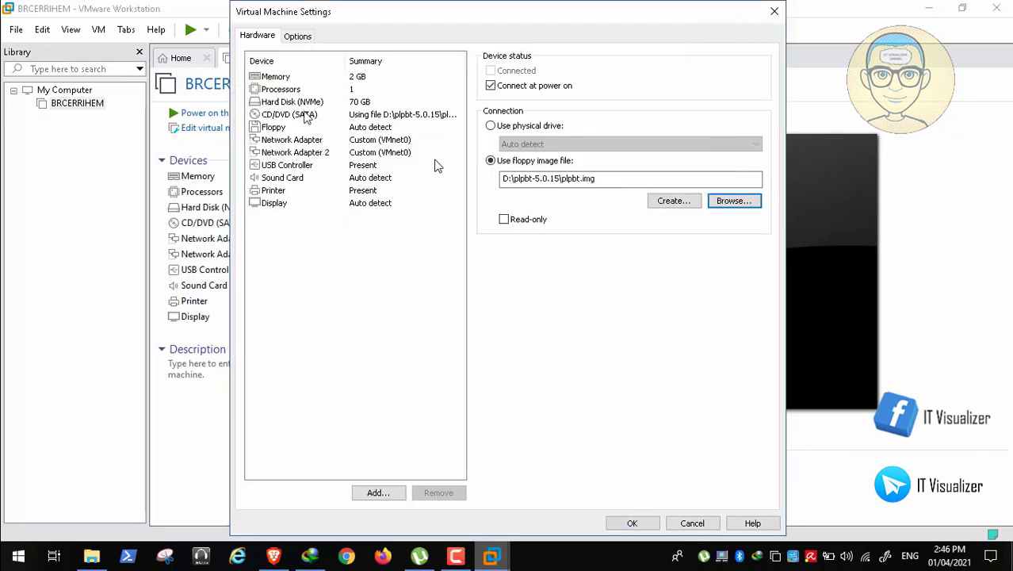
Step: Switch the virtual machine's CD/DVD (SATA) drive from the ISO image to the auto-detected physical drive
left_click(305, 116)
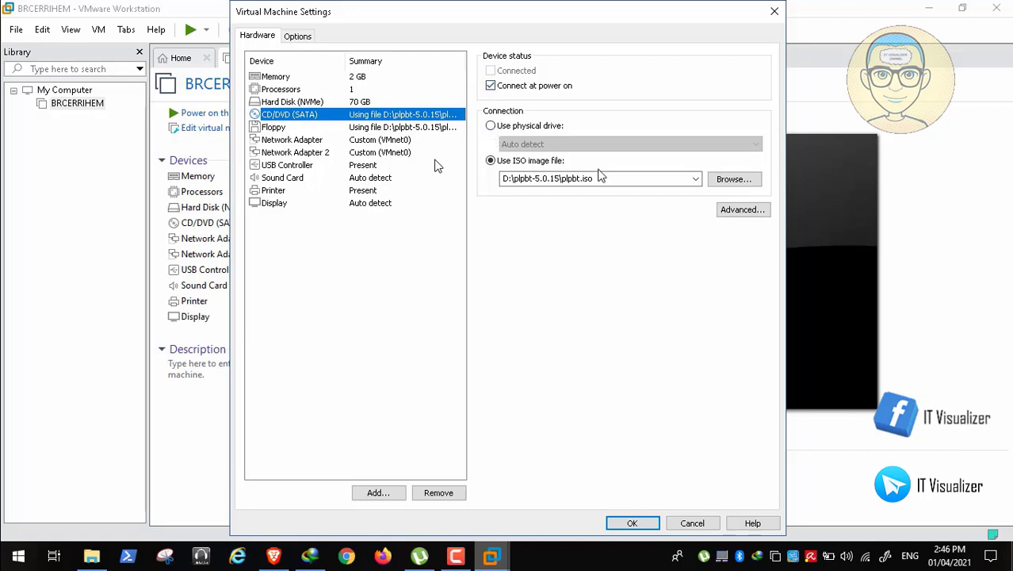
left_click(493, 126)
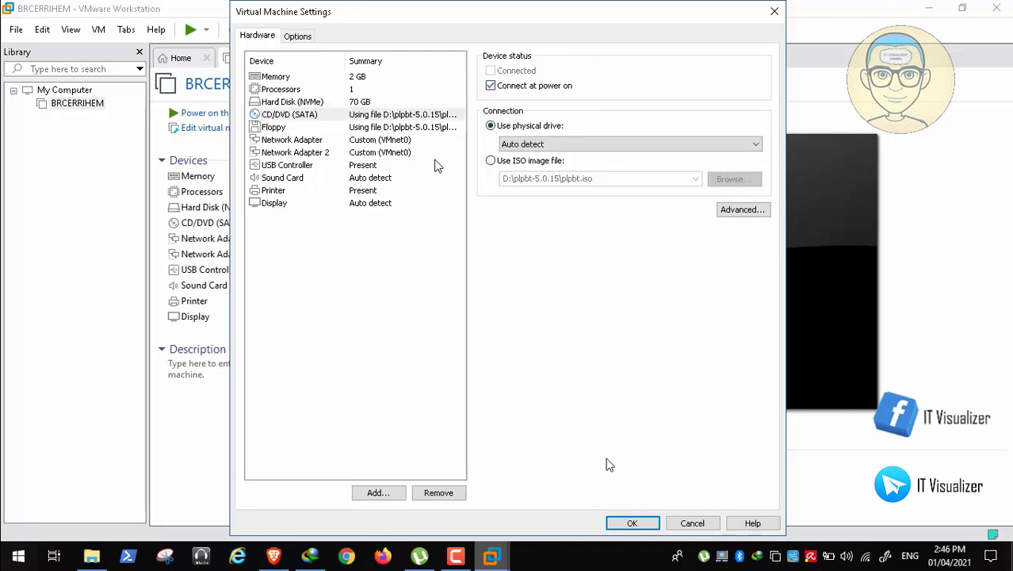
Step: Save the virtual machine's hardware settings, and switch to the Brave browser to read the guide's instructions for starting into the BIOS
left_click(632, 525)
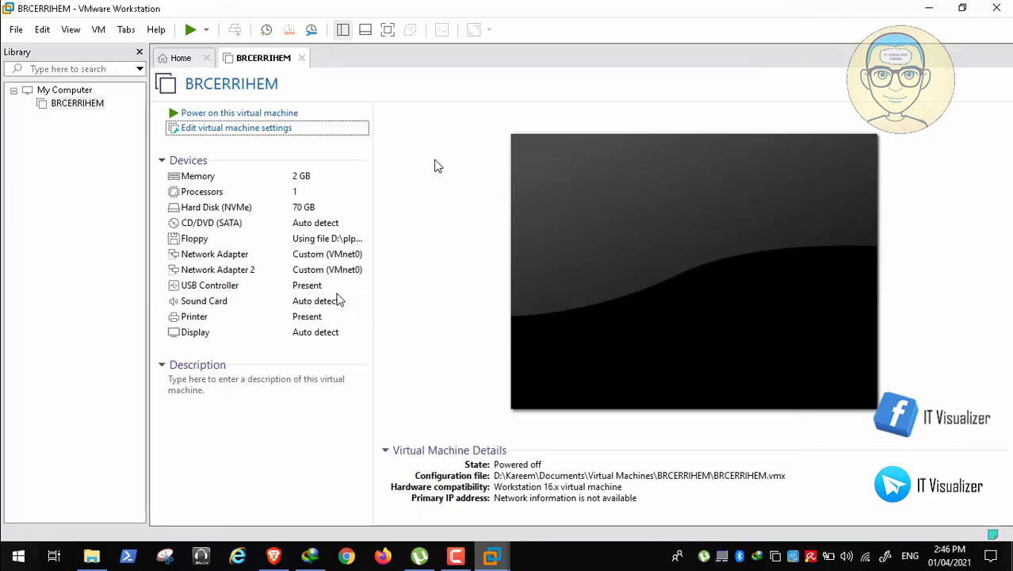
left_click(275, 555)
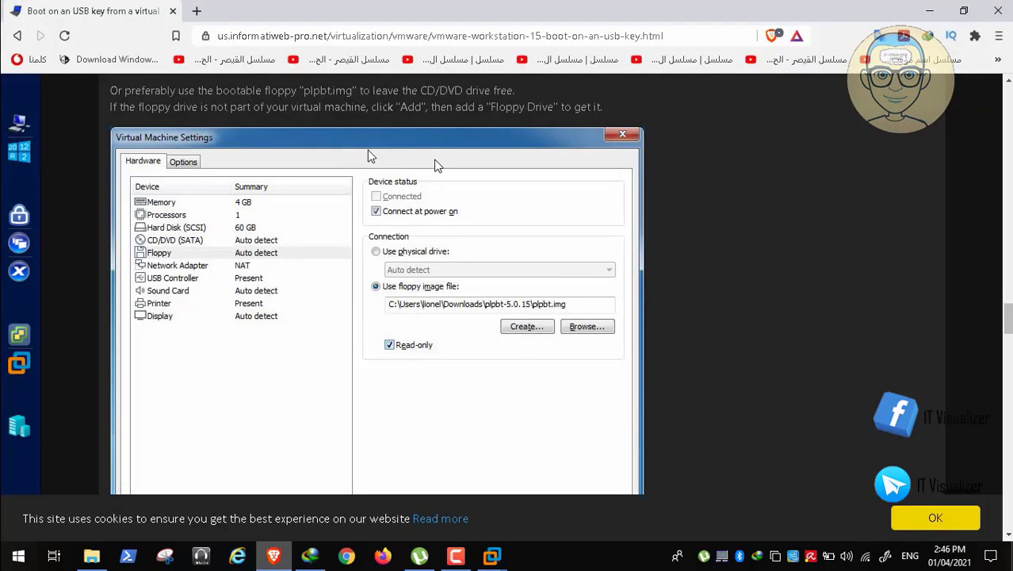
scroll(434, 166, "down", 4)
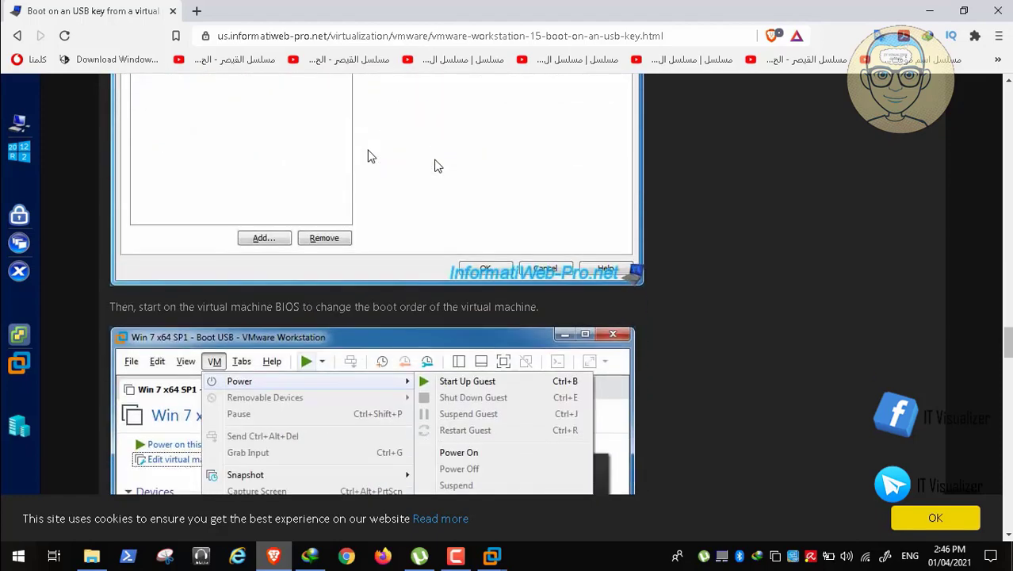
scroll(434, 166, "down", 2)
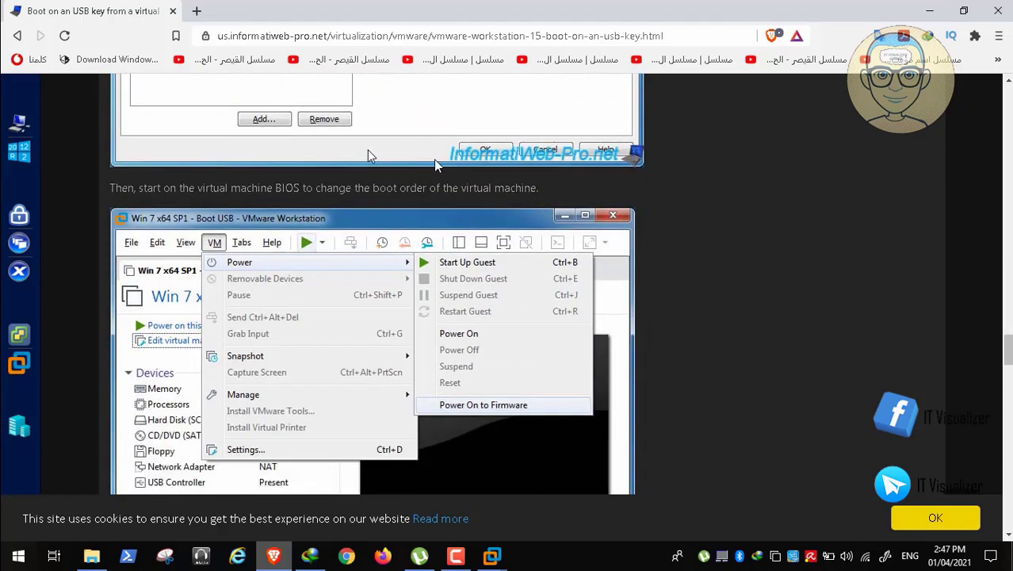
scroll(434, 166, "down", 5)
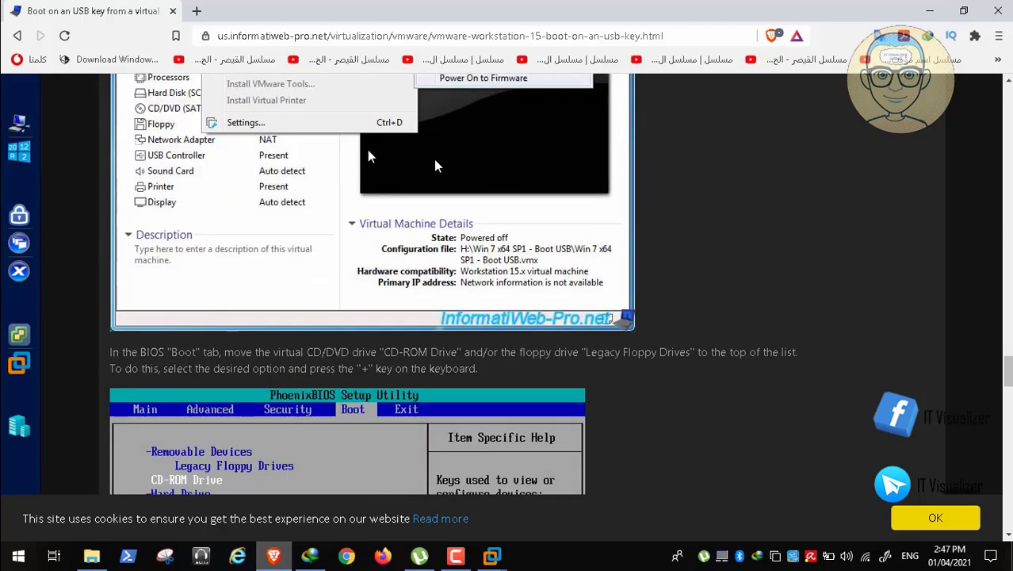
Step: Switch back to VMware Workstation and power on the BRCERRIHEM virtual machine to firmware
mouse_move(492, 556)
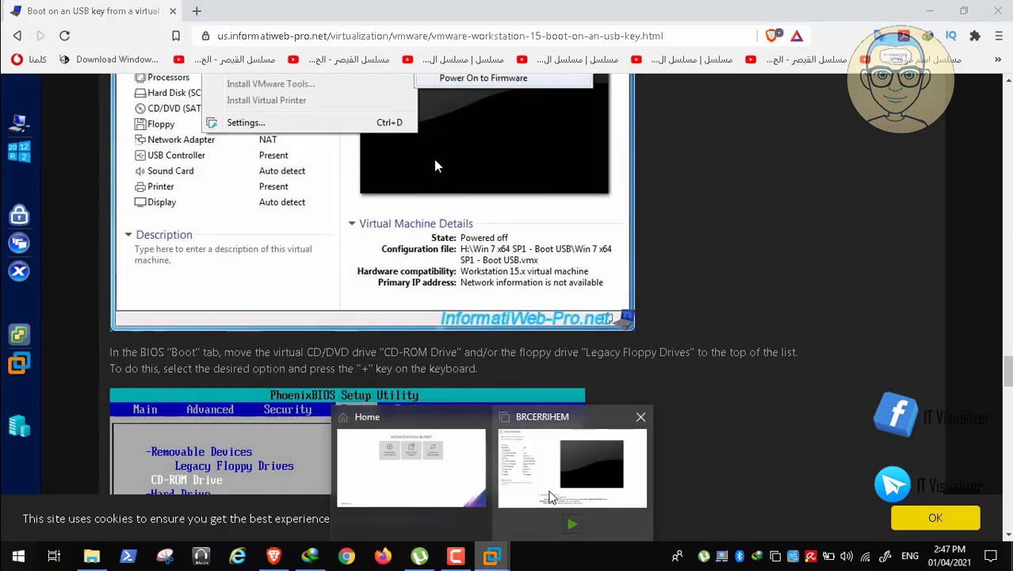
left_click(550, 497)
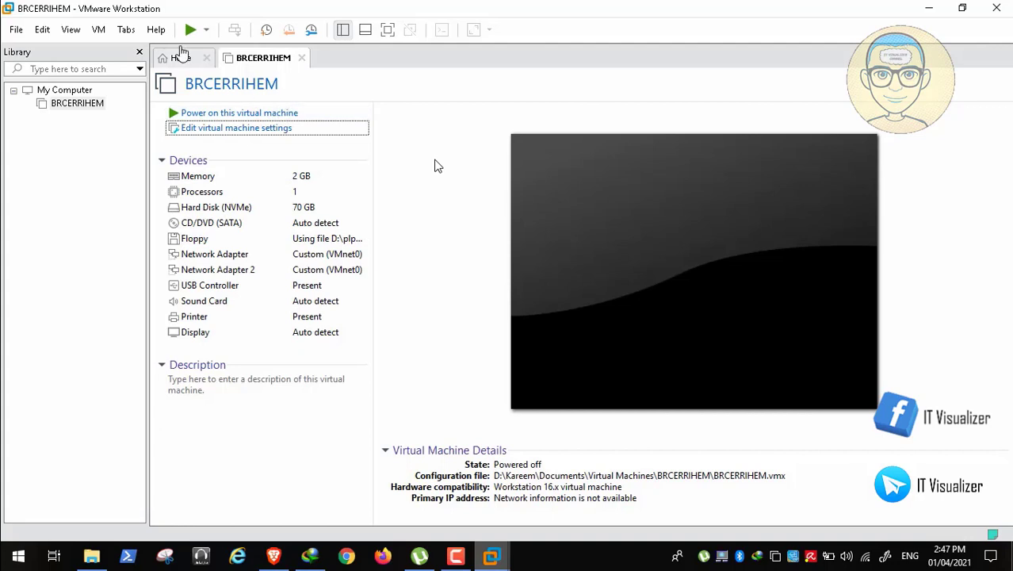
left_click(206, 30)
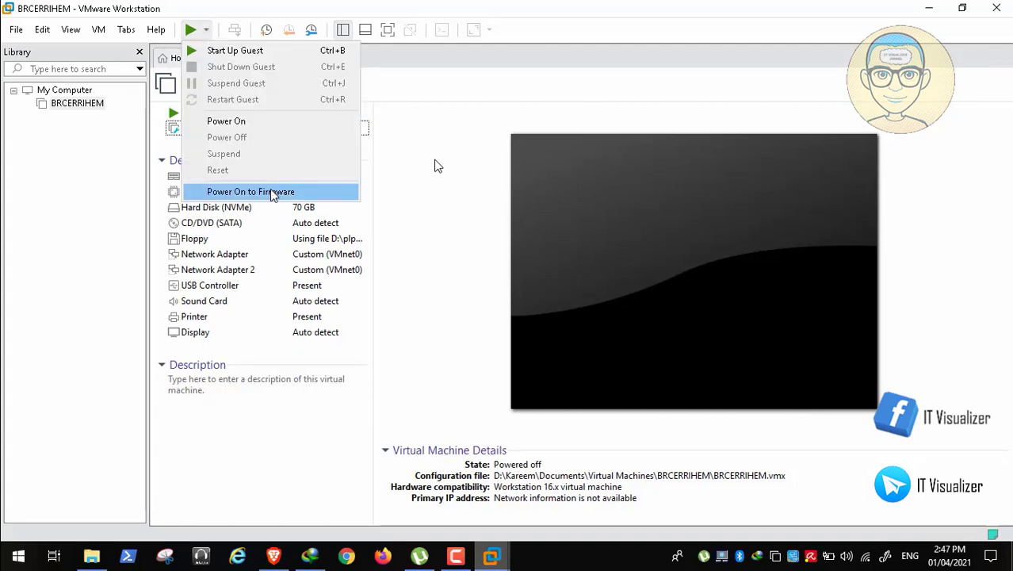
left_click(272, 192)
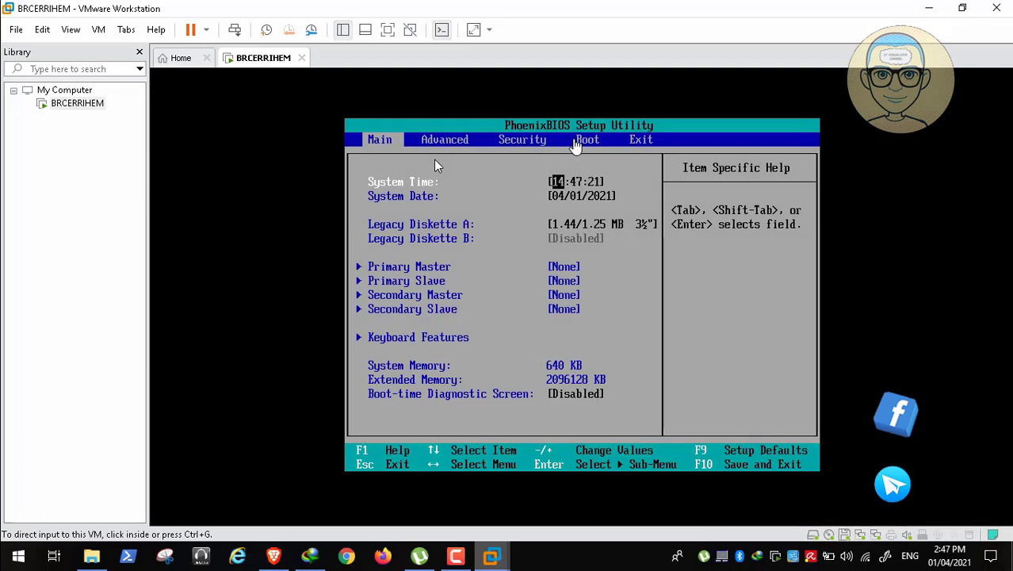
Step: In the BIOS boot order, expand Removable Devices and select Legacy Floppy Drives
left_click(262, 261)
key("Right")
key("Right")
key("Right")
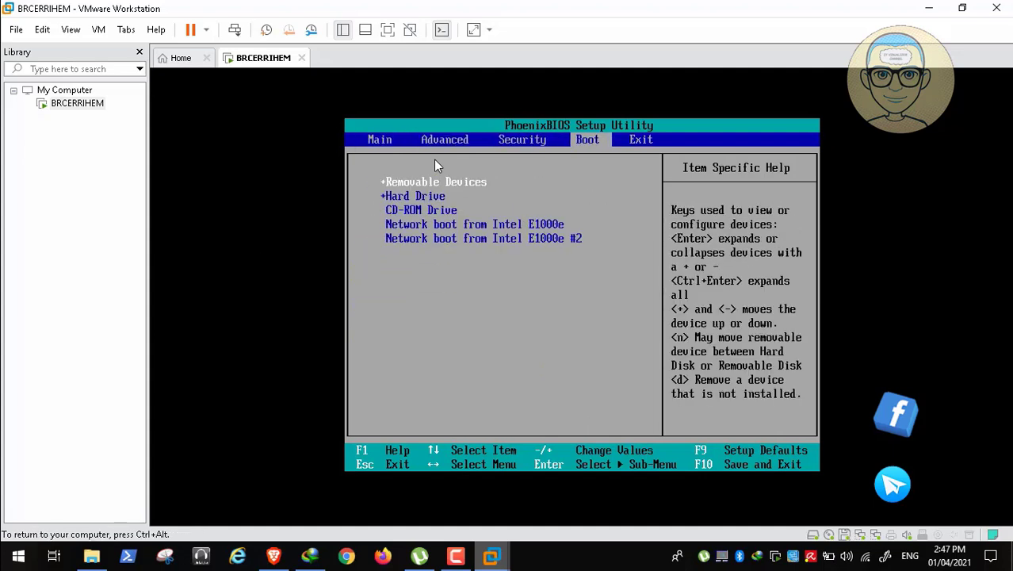
key("Down")
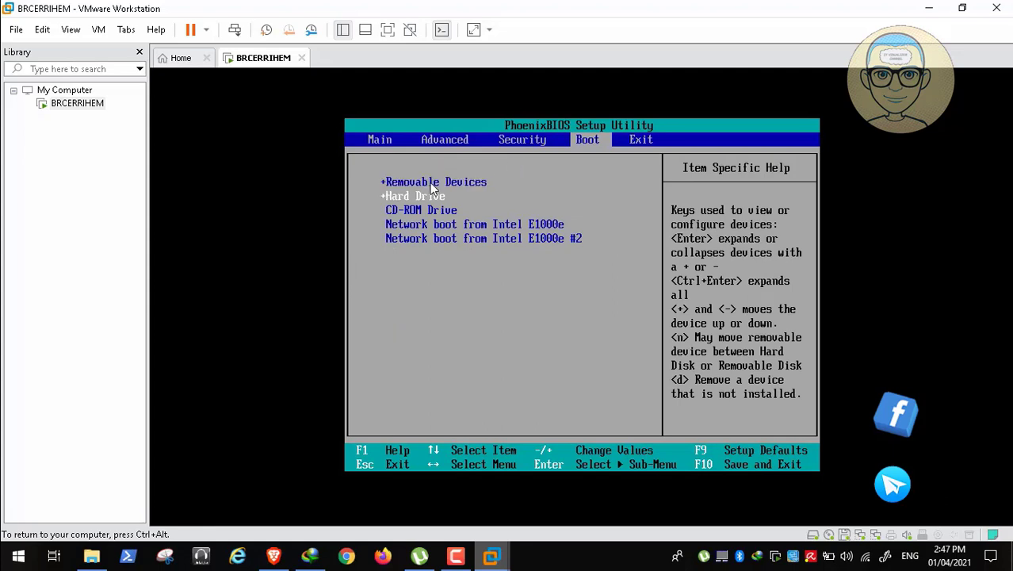
key("Up")
key("Return")
key("Down")
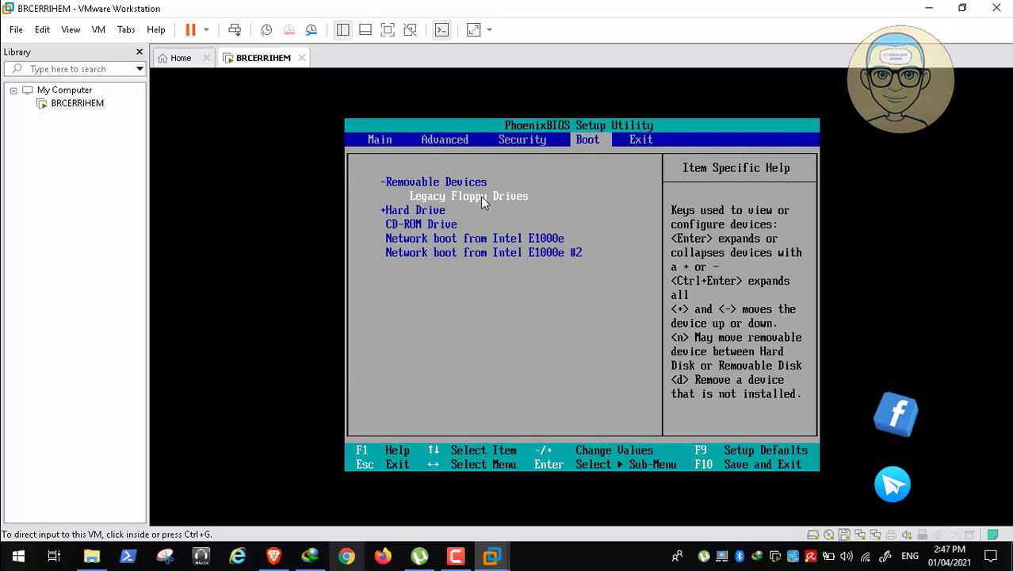
Step: Switch to the Brave browser and check the guide's BIOS boot order instructions for the CD-ROM and legacy floppy drives
left_click(274, 556)
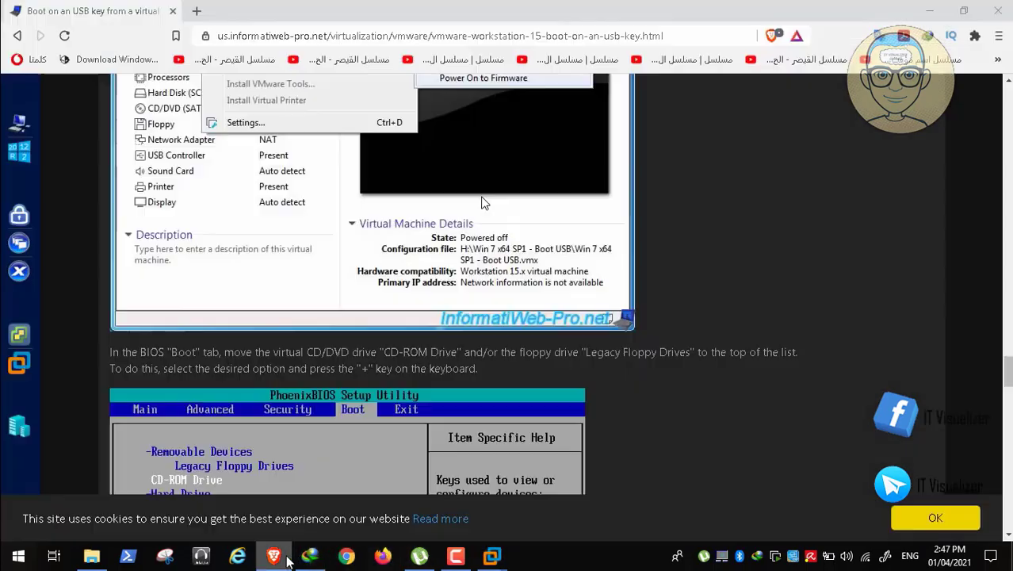
scroll(486, 204, "down", 1)
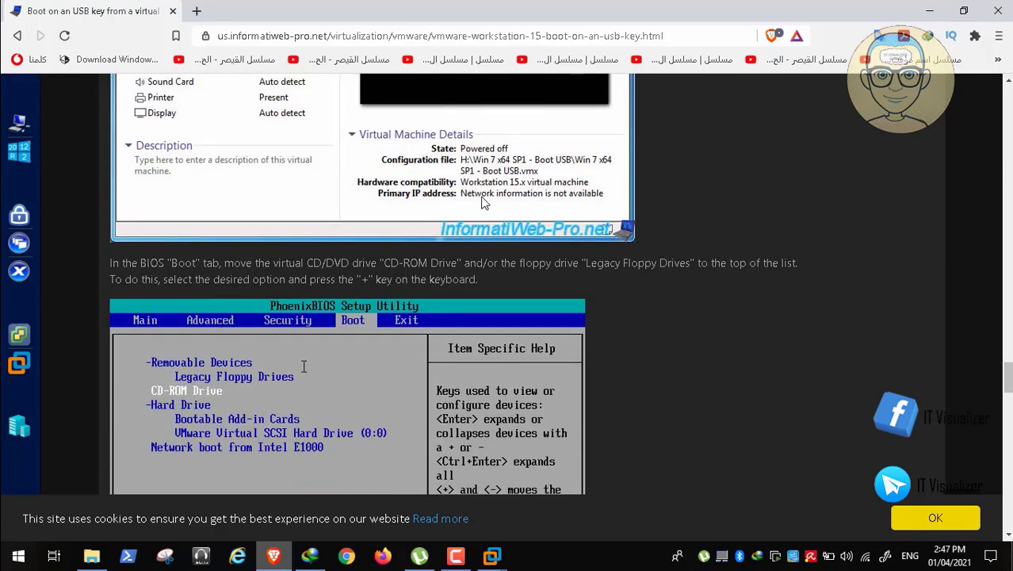
scroll(485, 203, "down", 1)
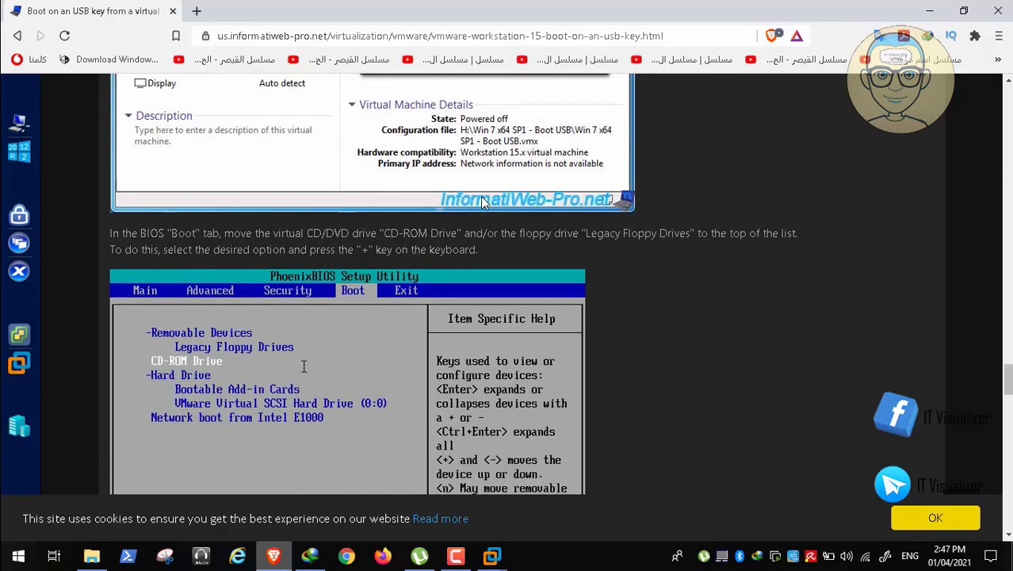
Step: Review the guide's instructions for setting the BIOS boot order and saving the changes on exit
scroll(483, 202, "down", 2)
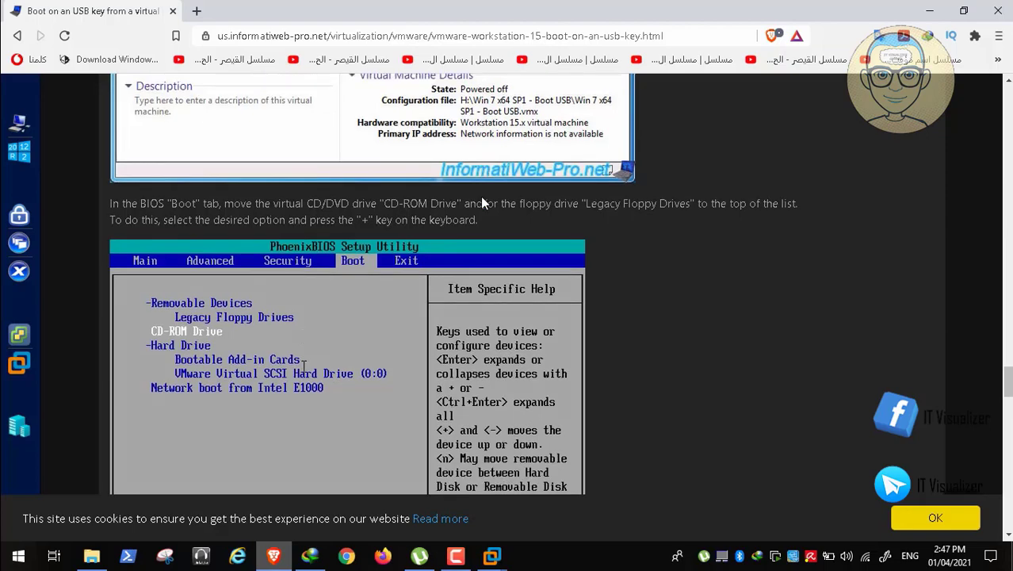
scroll(482, 202, "down", 3)
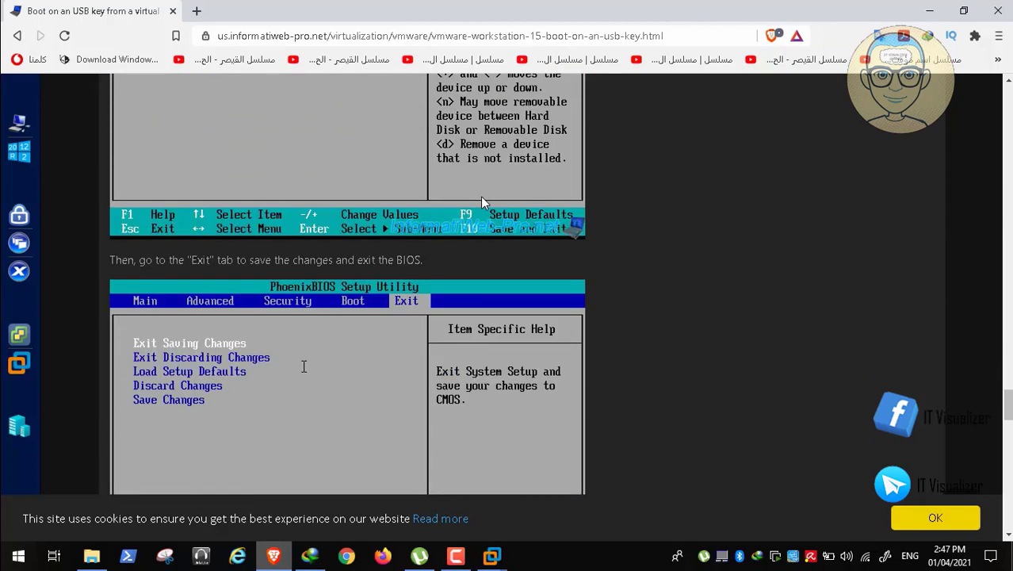
scroll(481, 200, "up", 4)
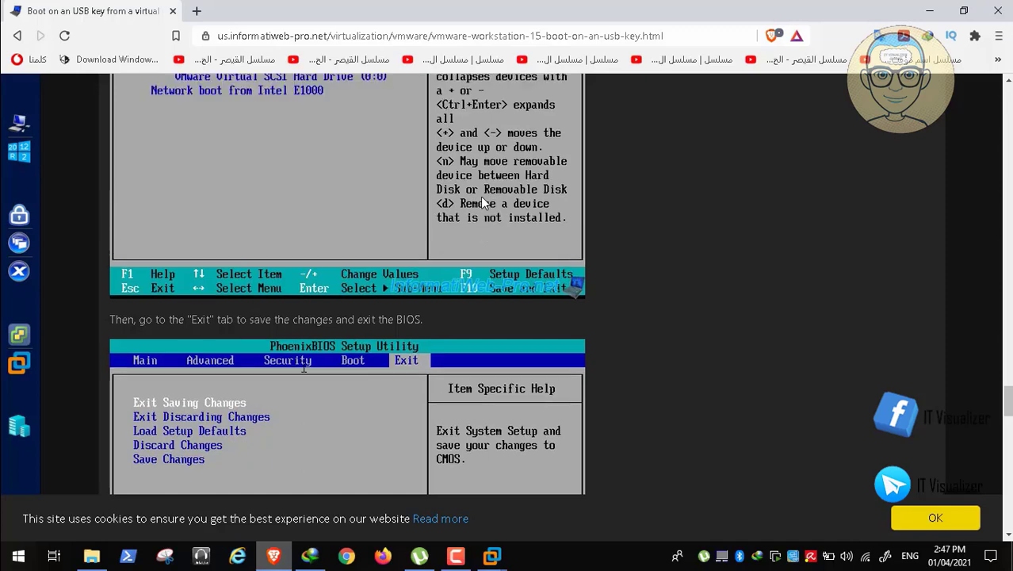
scroll(482, 203, "up", 1)
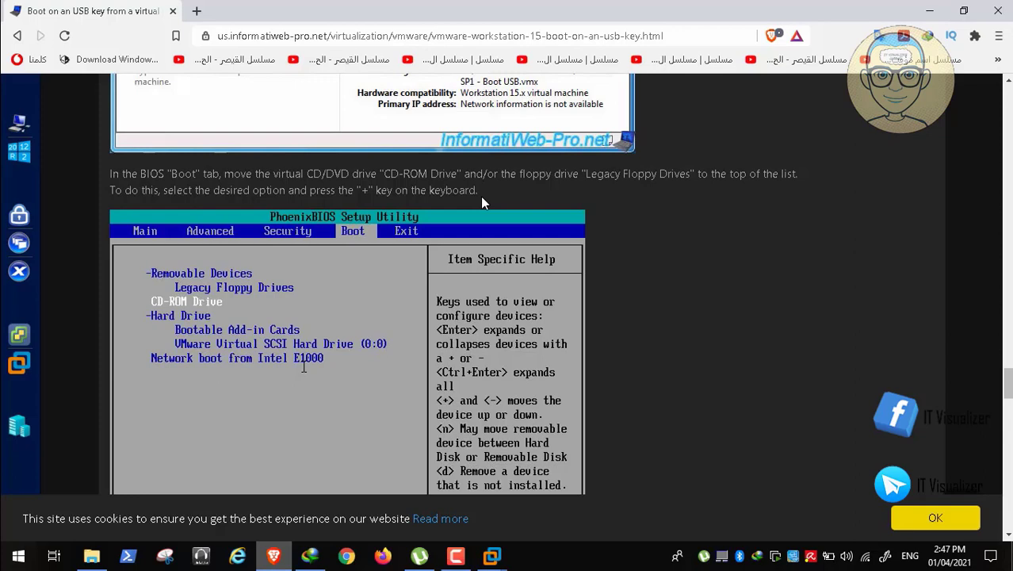
Step: Skip the playing video forward to just past the 30-minute mark
mouse_move(411, 564)
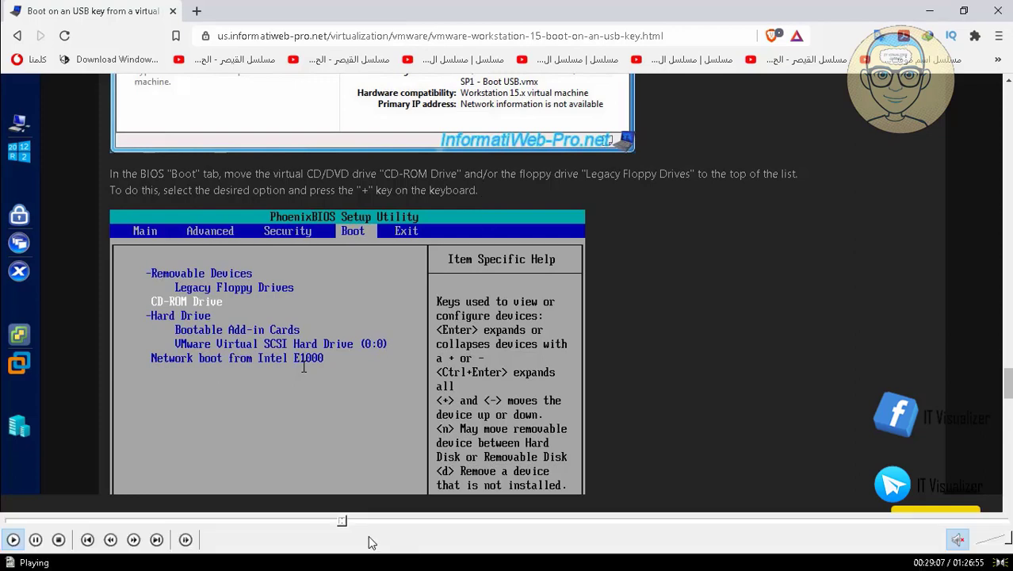
left_click(350, 522)
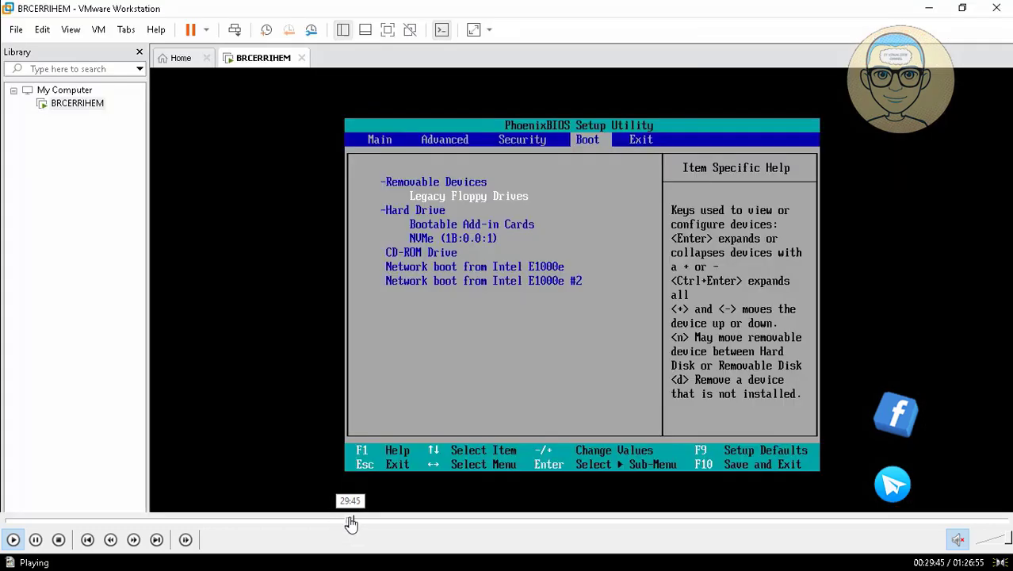
left_click(354, 522)
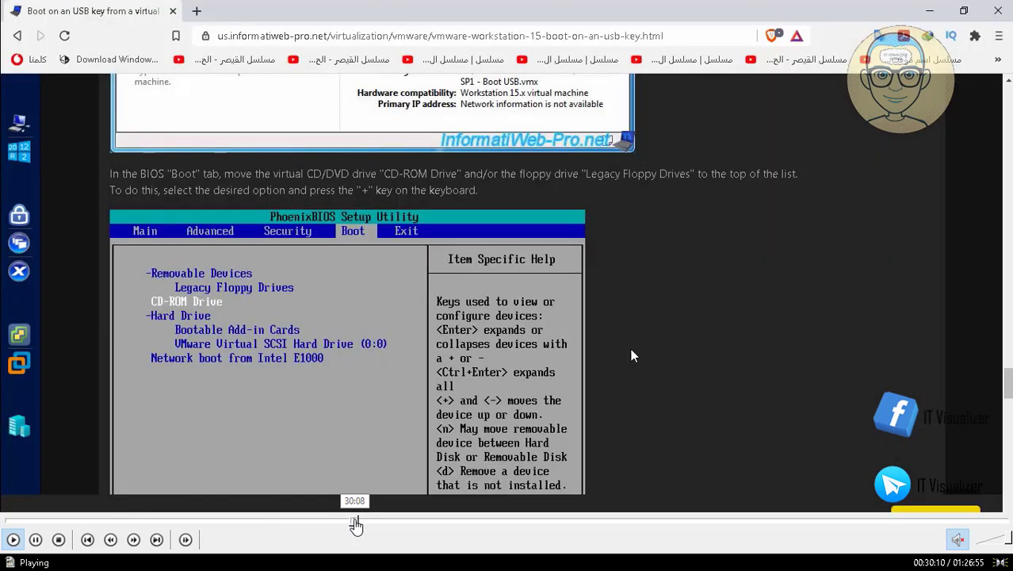
left_click(361, 522)
left_click(356, 522)
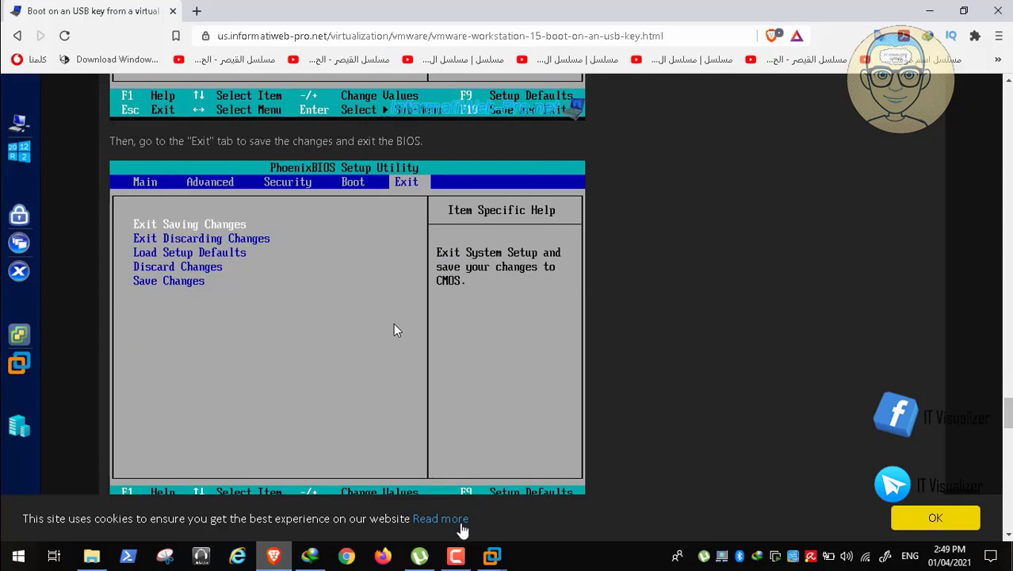
Step: Switch to the BRCERRIHEM virtual machine in VMware Workstation and exit its BIOS setup with Exit Saving Changes, confirming with Yes
mouse_move(498, 554)
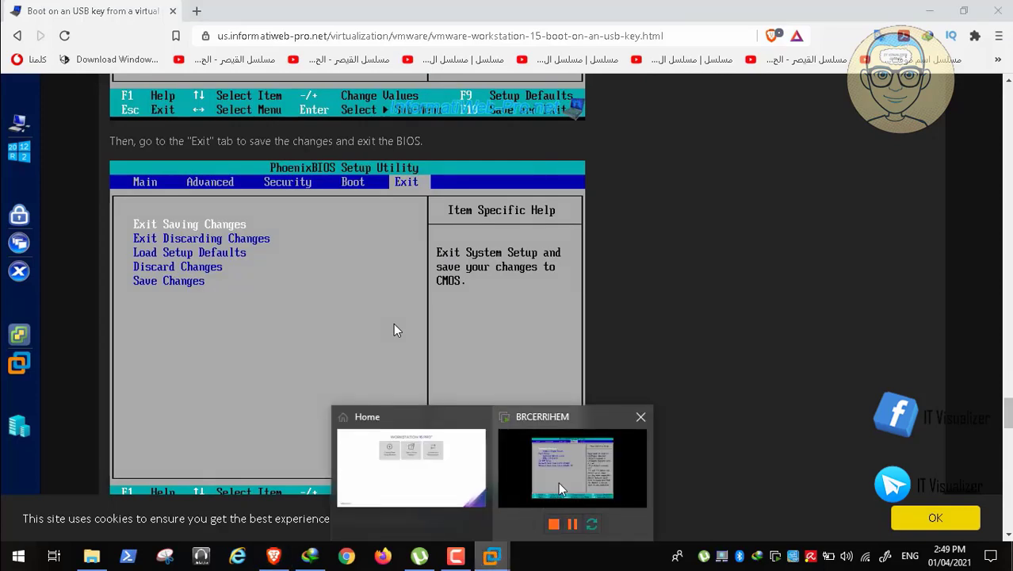
left_click(572, 468)
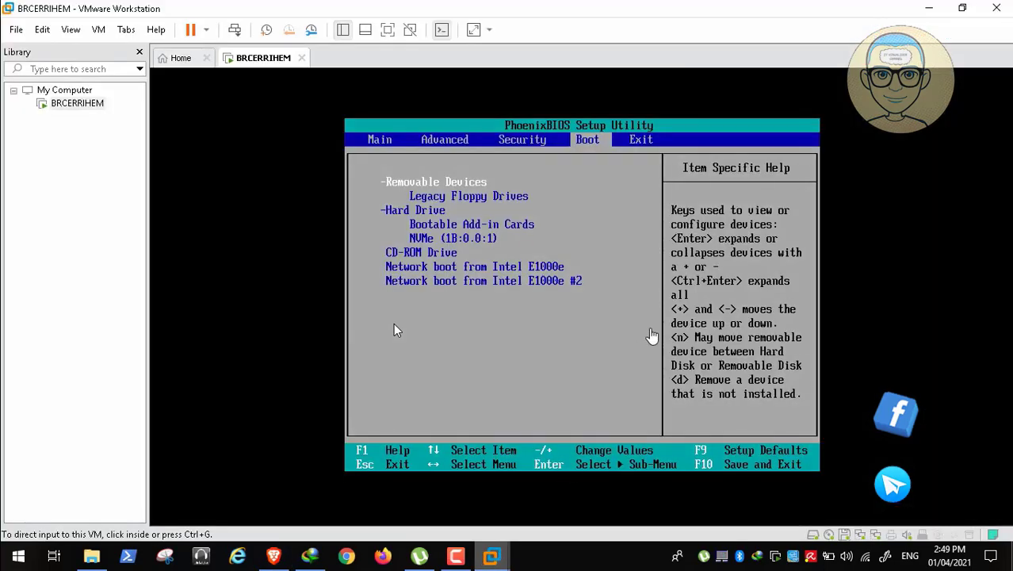
left_click(623, 332)
key("Right")
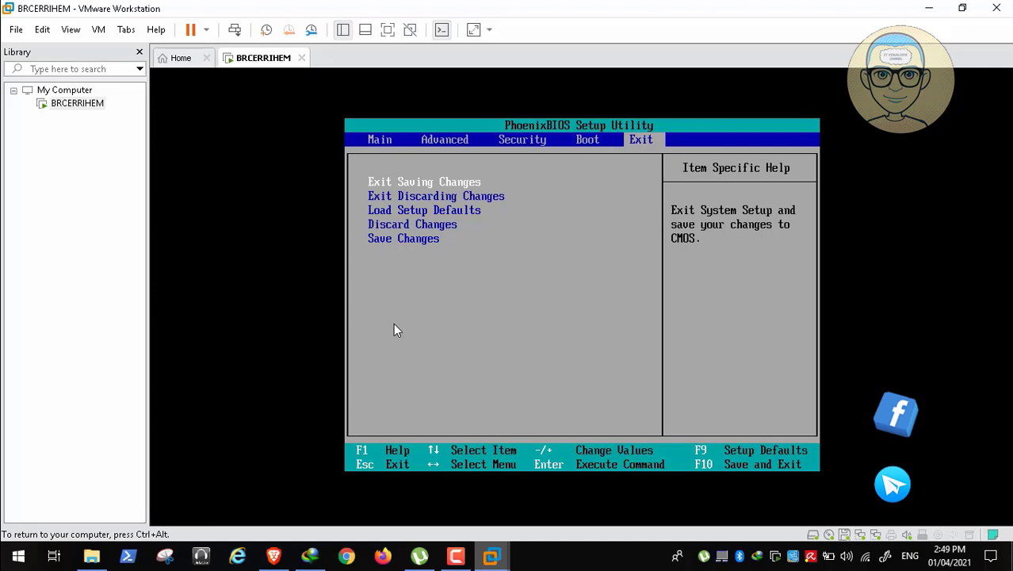
key("Return")
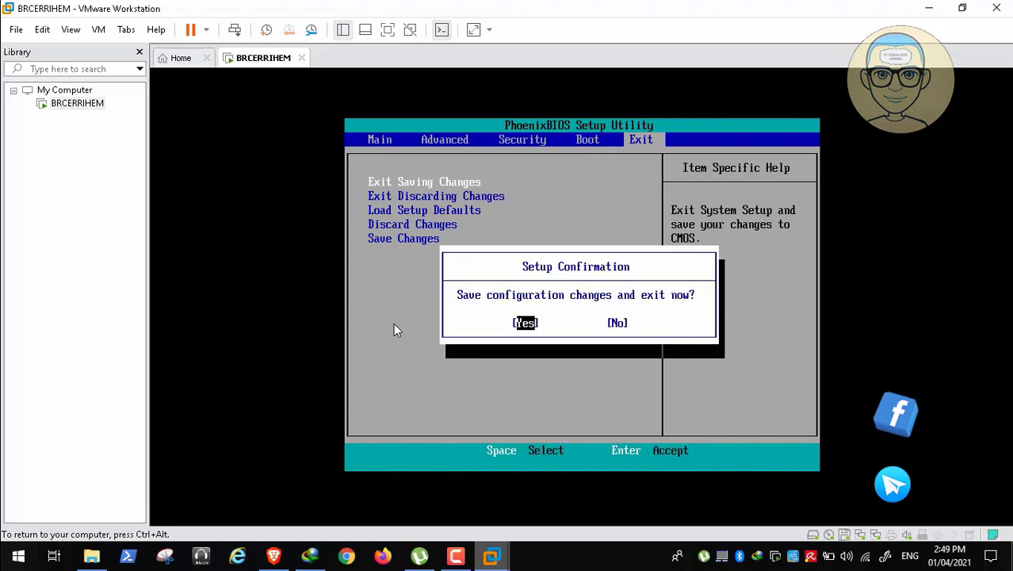
key("Return")
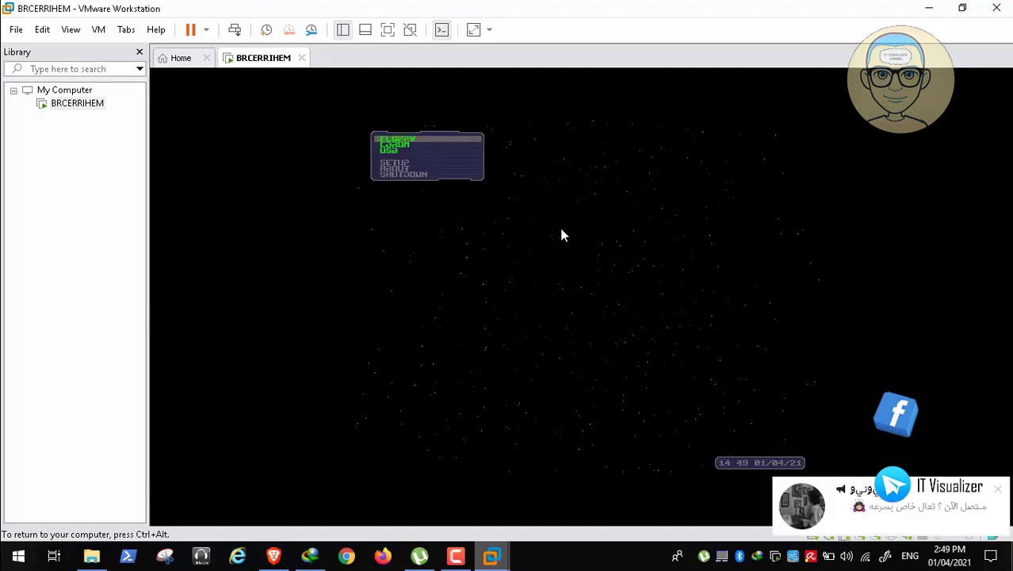
Step: Release the virtual machine's input, switch to the Brave browser, and read the rest of the guide on booting from USB with Plop Boot Manager
key("ctrl+alt")
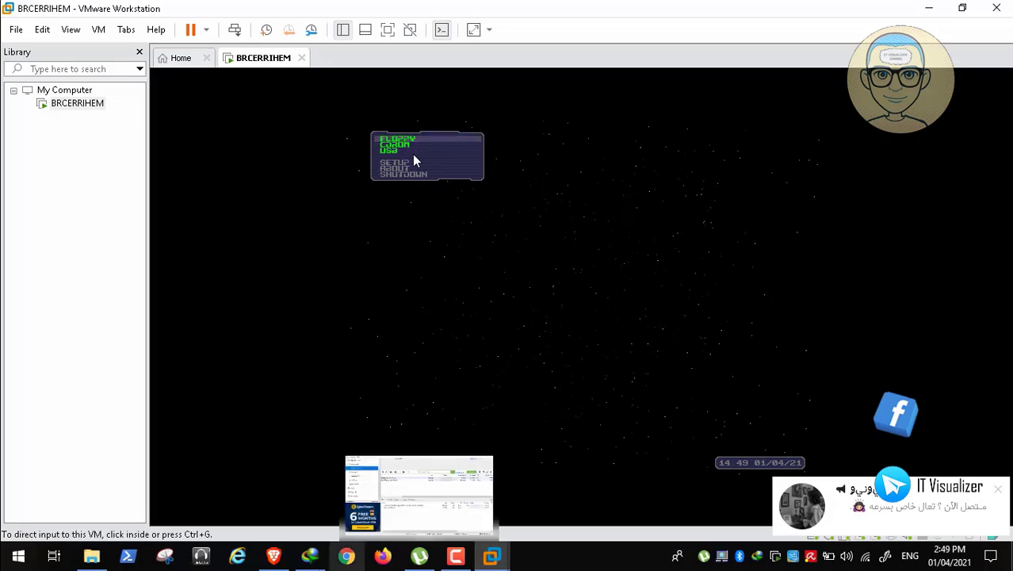
left_click(274, 556)
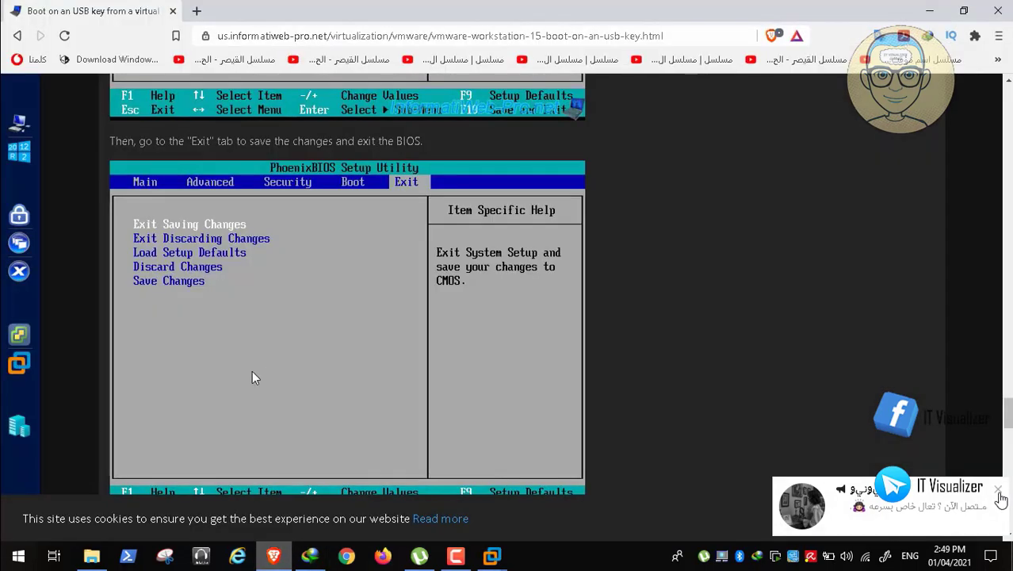
scroll(253, 371, "down", 5)
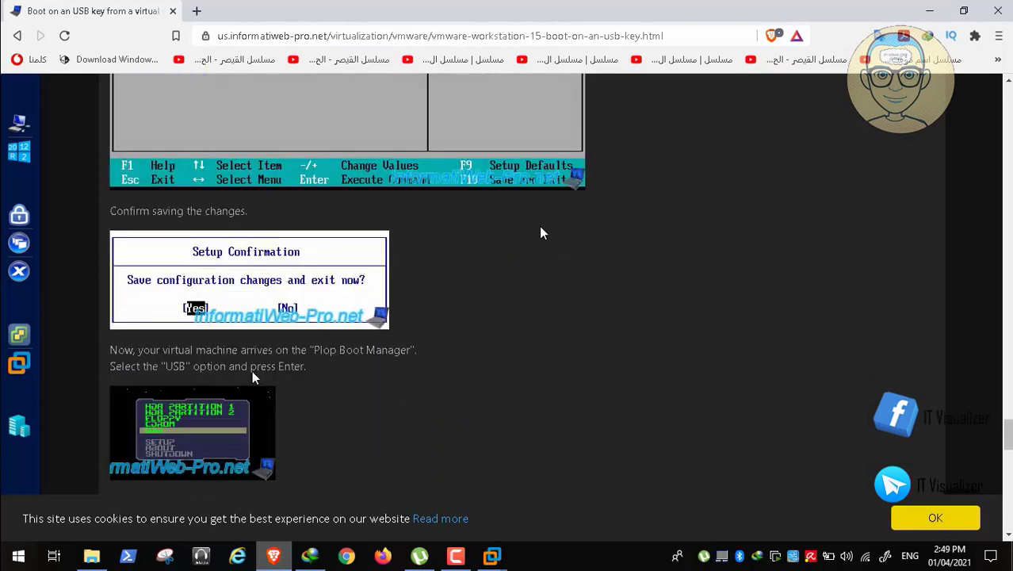
scroll(490, 232, "down", 1)
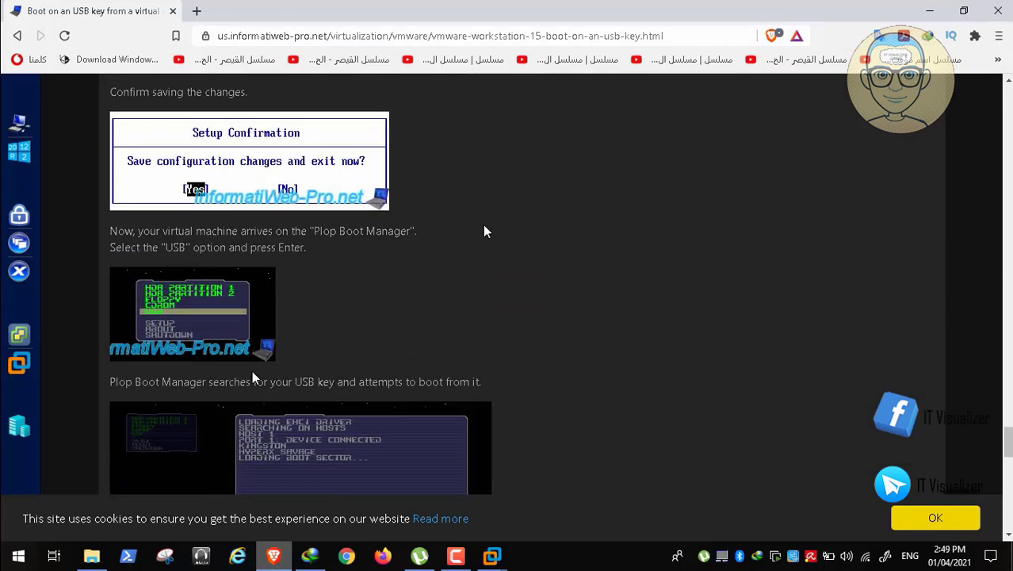
scroll(486, 231, "down", 1)
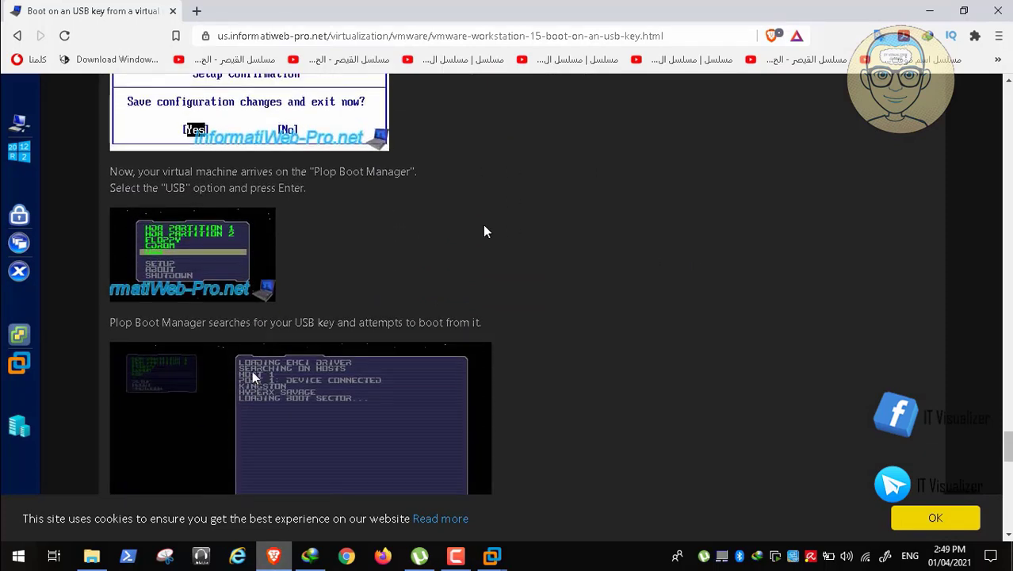
scroll(486, 232, "down", 3)
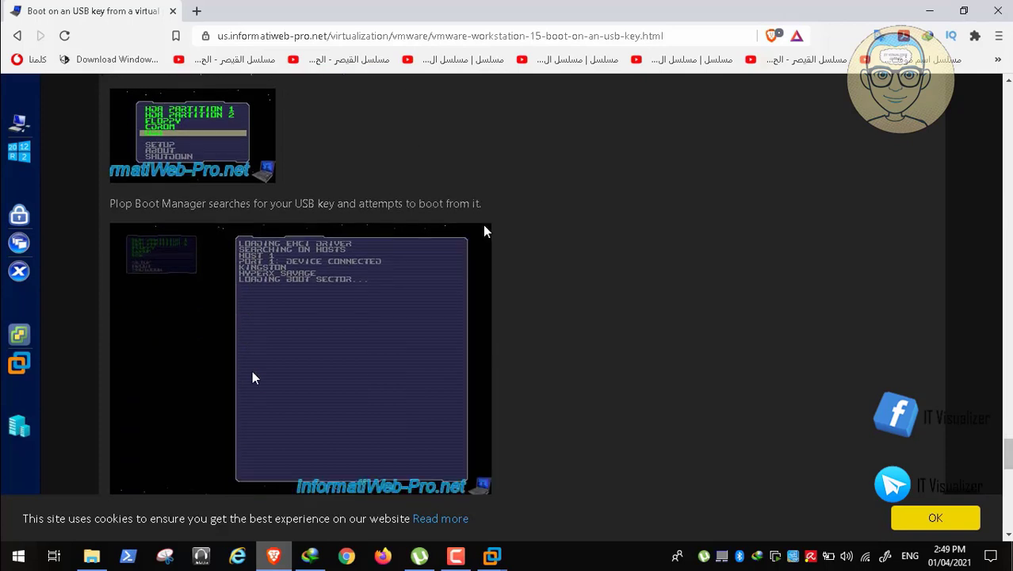
scroll(486, 232, "down", 3)
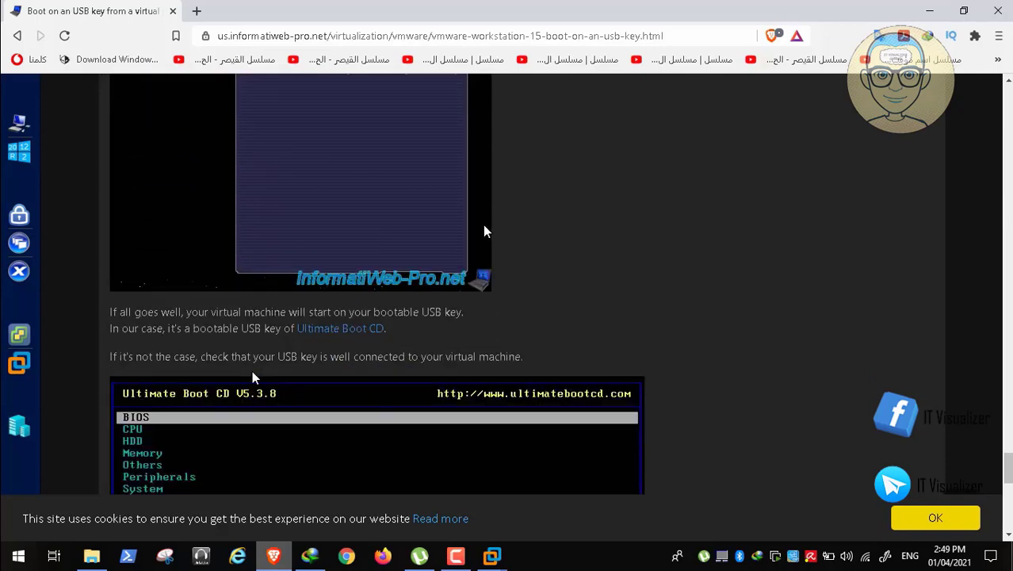
scroll(486, 231, "down", 1)
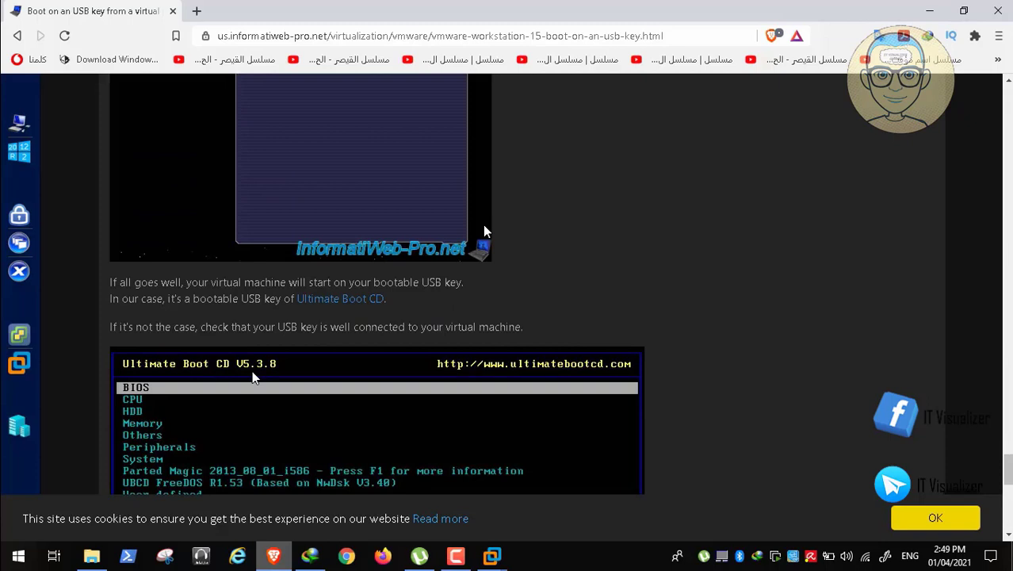
scroll(486, 231, "down", 5)
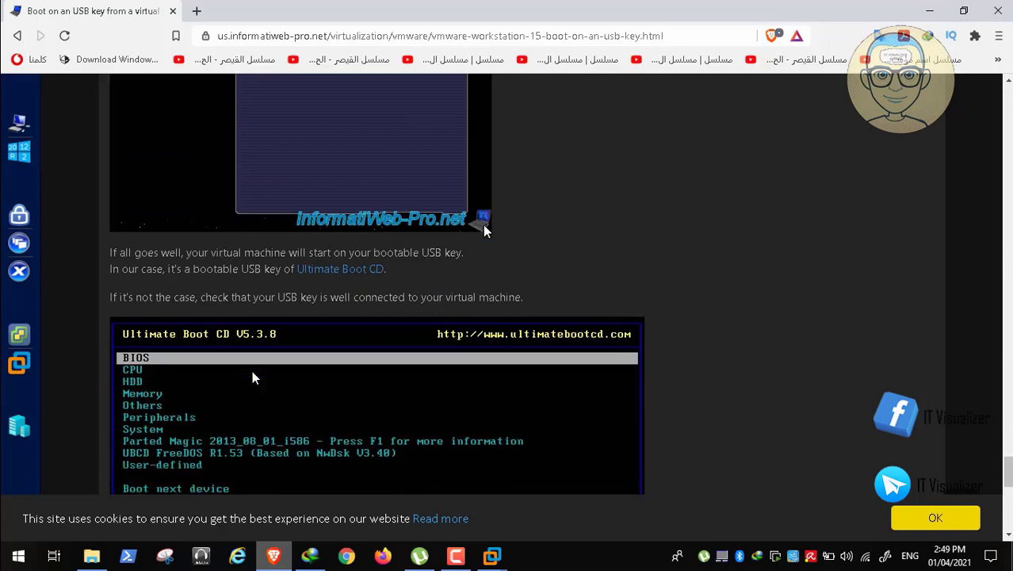
scroll(486, 232, "down", 3)
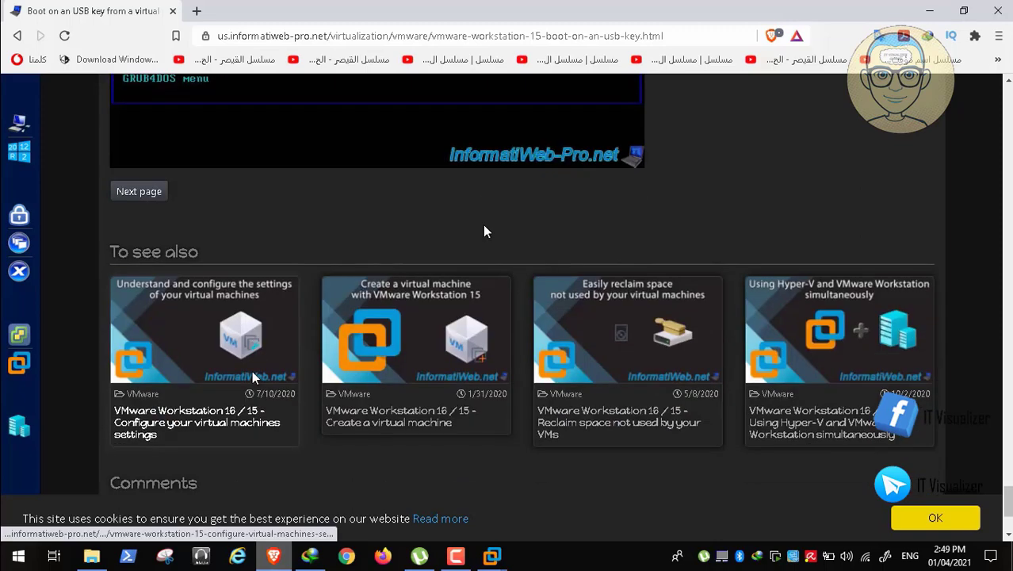
Step: Return to VMware Workstation and connect the Kingston DataTraveler 3.0 to the BRCERRIHEM virtual machine, disconnecting it from the host
mouse_move(492, 557)
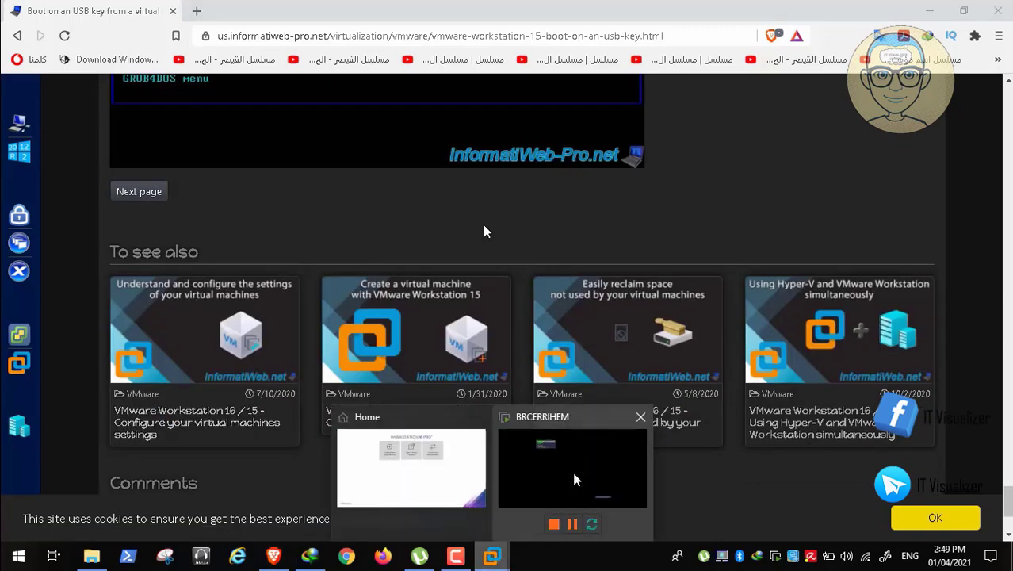
left_click(555, 458)
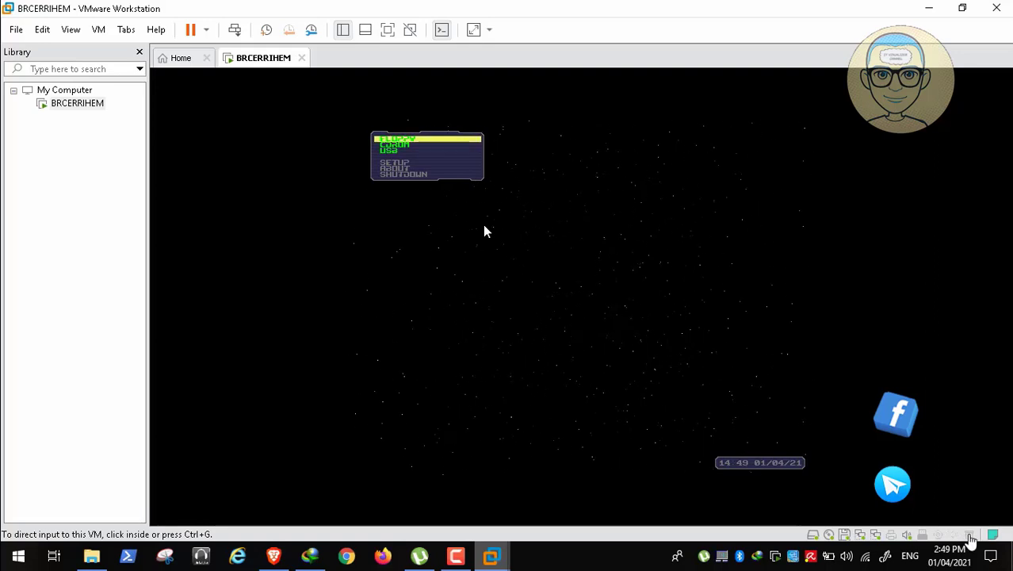
right_click(969, 536)
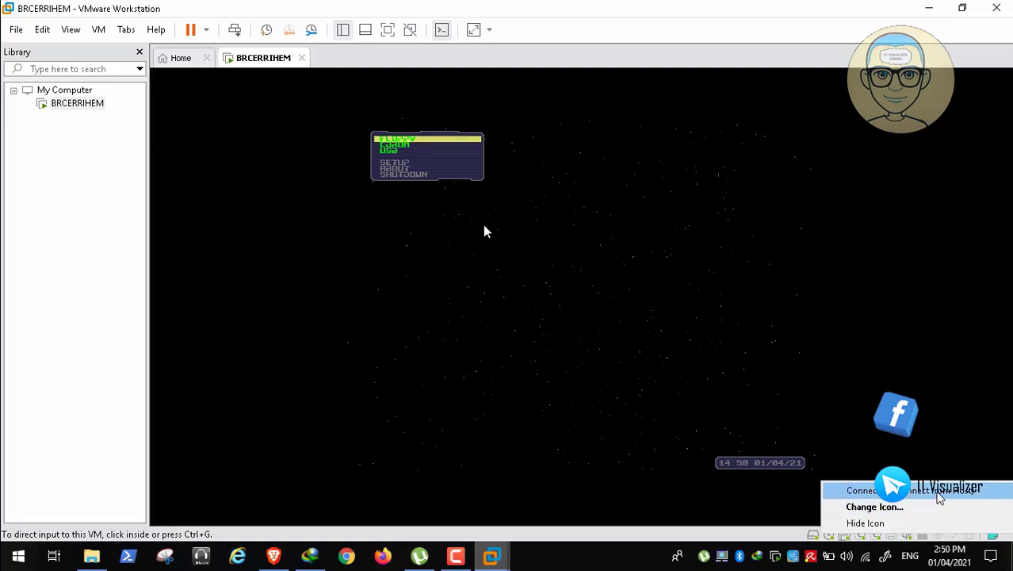
left_click(939, 491)
left_click(536, 318)
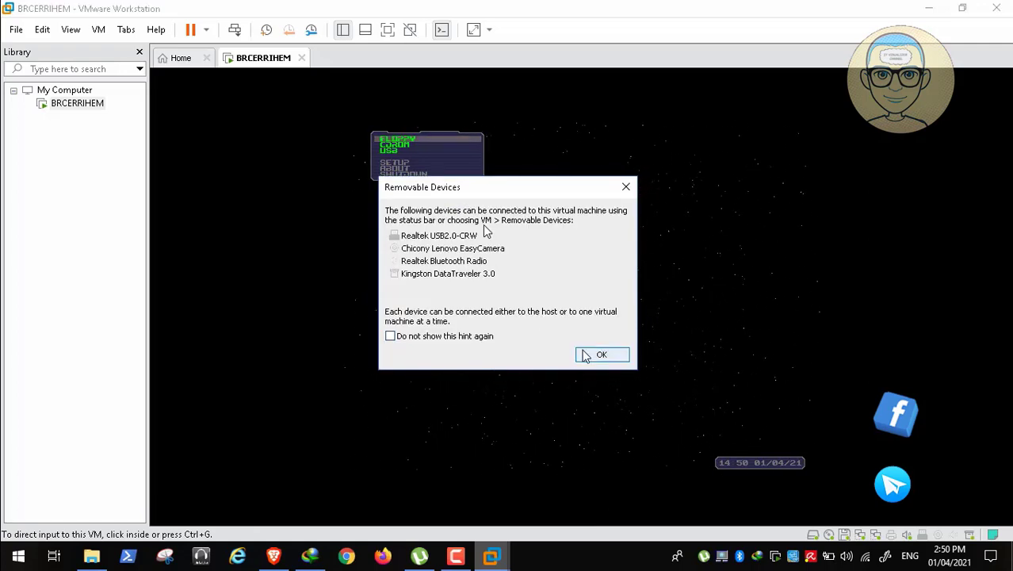
left_click(600, 355)
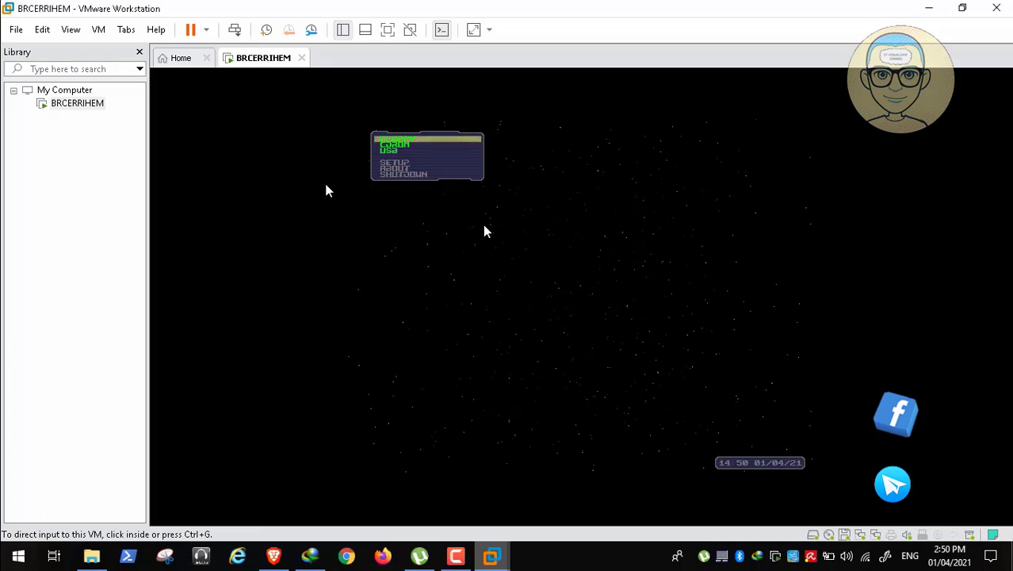
Step: Try to boot the virtual machine from the USB option in Plop Boot Manager
left_click(485, 227)
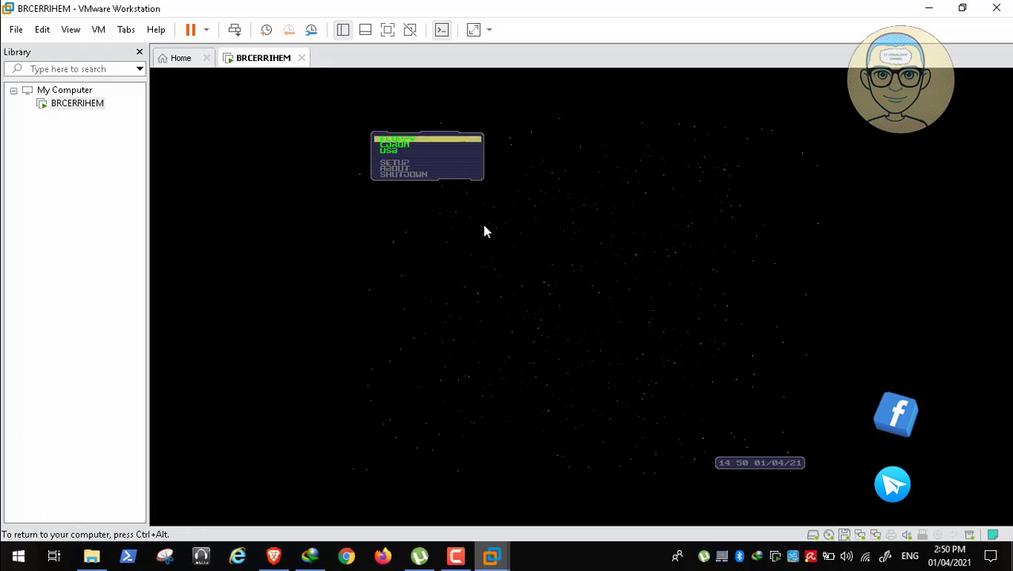
key("Down")
key("Down")
key("Return")
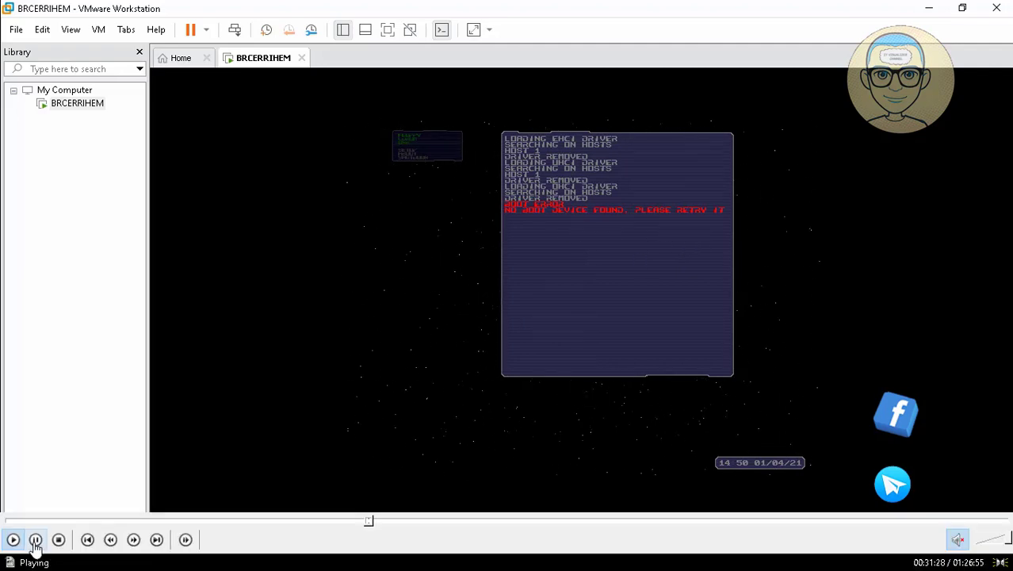
Step: Pause the video and skip forward through the VirtualBox and VMware sections to about 50:50
left_click(35, 540)
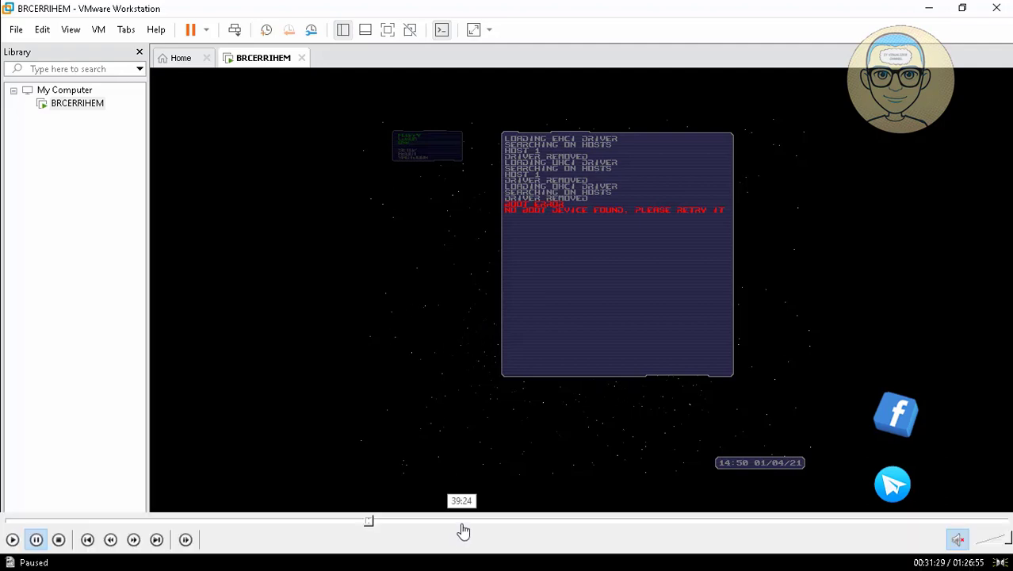
left_click(465, 521)
left_click(493, 521)
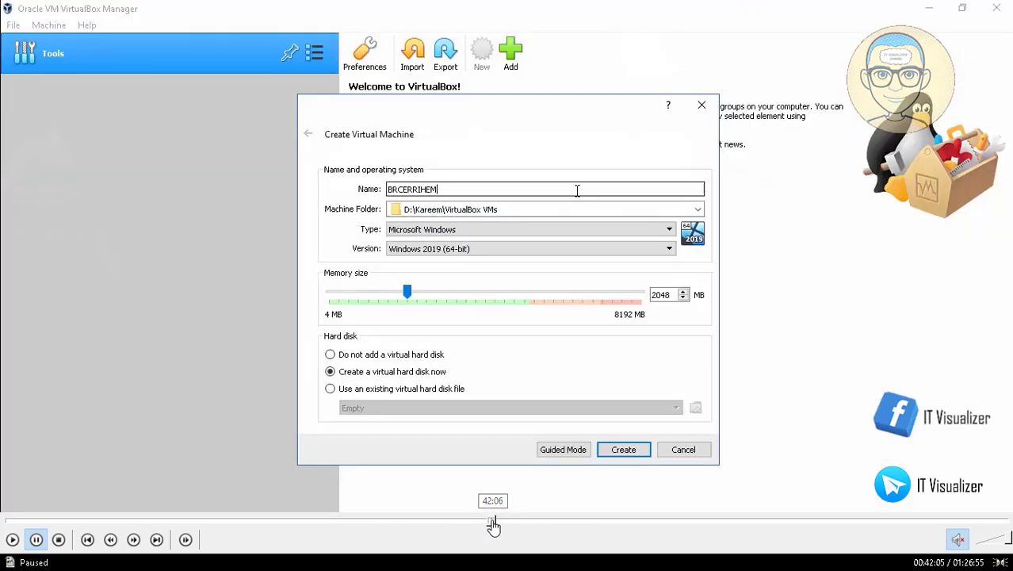
left_click(522, 521)
left_click(523, 521)
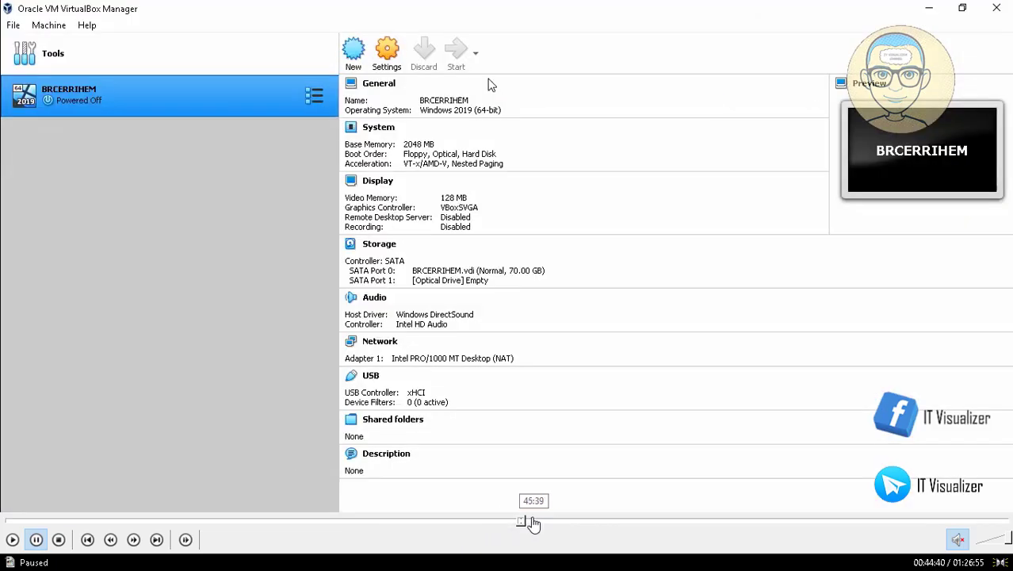
left_click(553, 521)
left_click(575, 521)
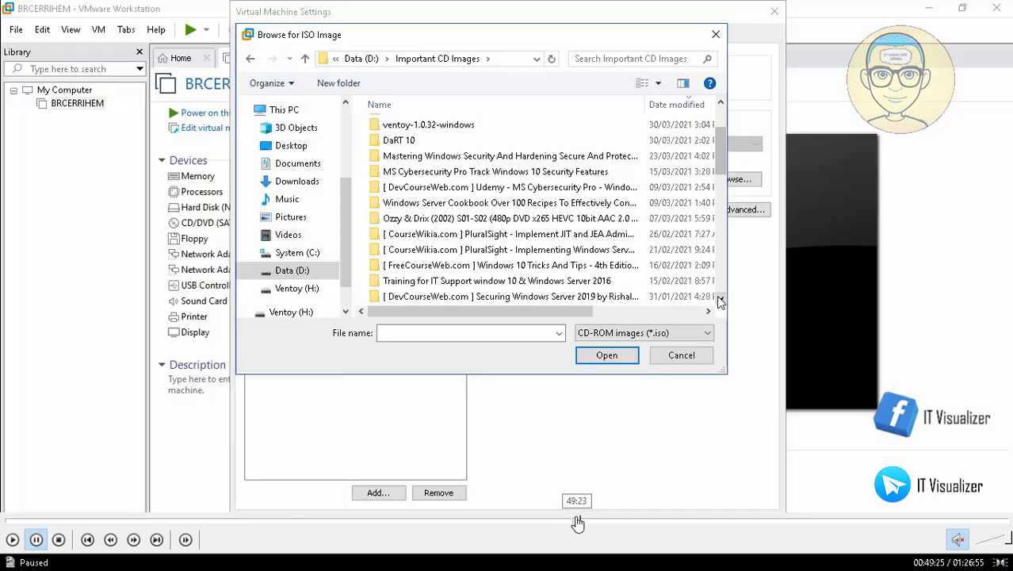
left_click(595, 521)
left_click(595, 521)
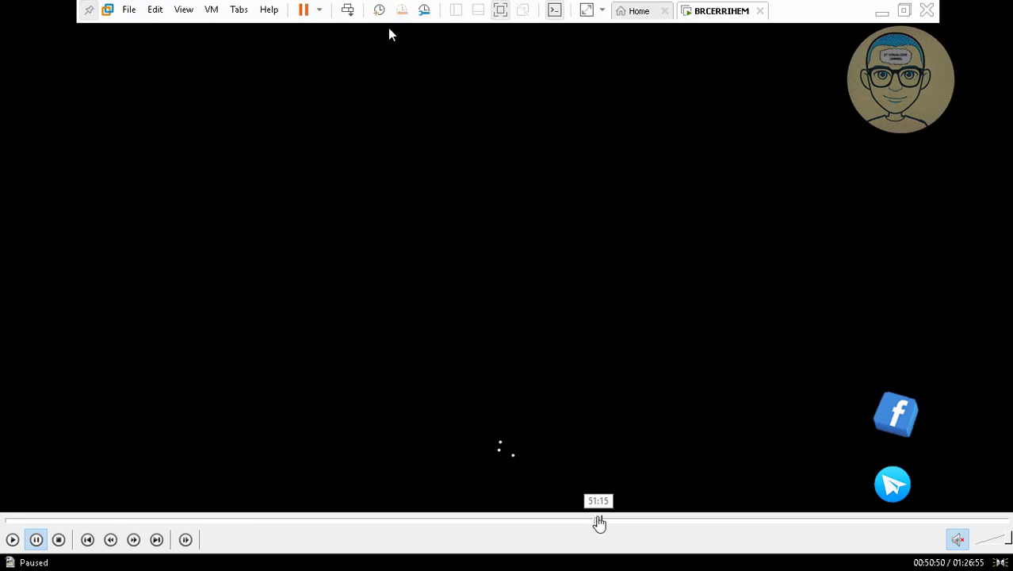
Step: Rewind the paused video to about 49:10 and resume playback
left_click(598, 521)
left_click(593, 521)
left_click(586, 521)
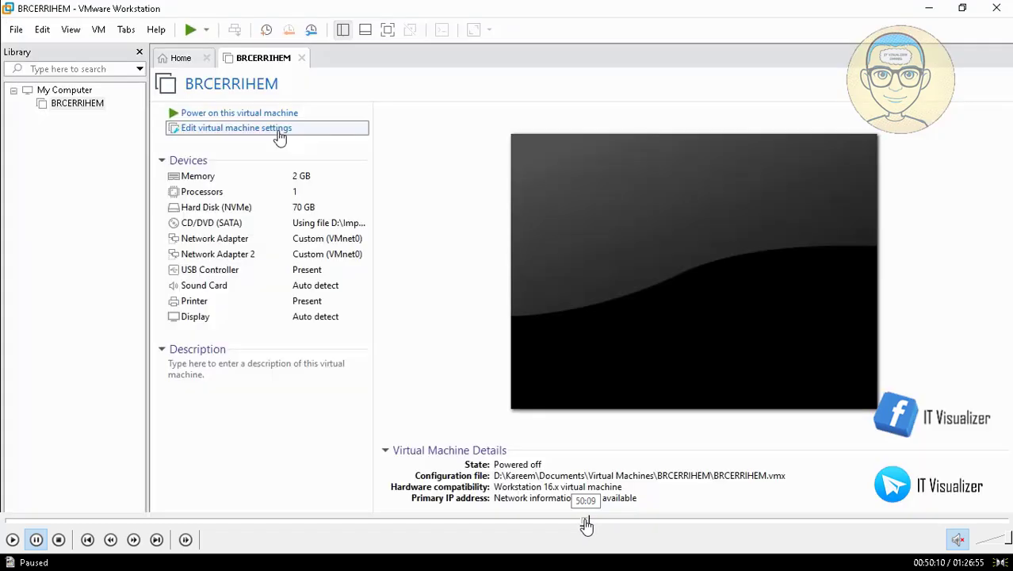
left_click(576, 521)
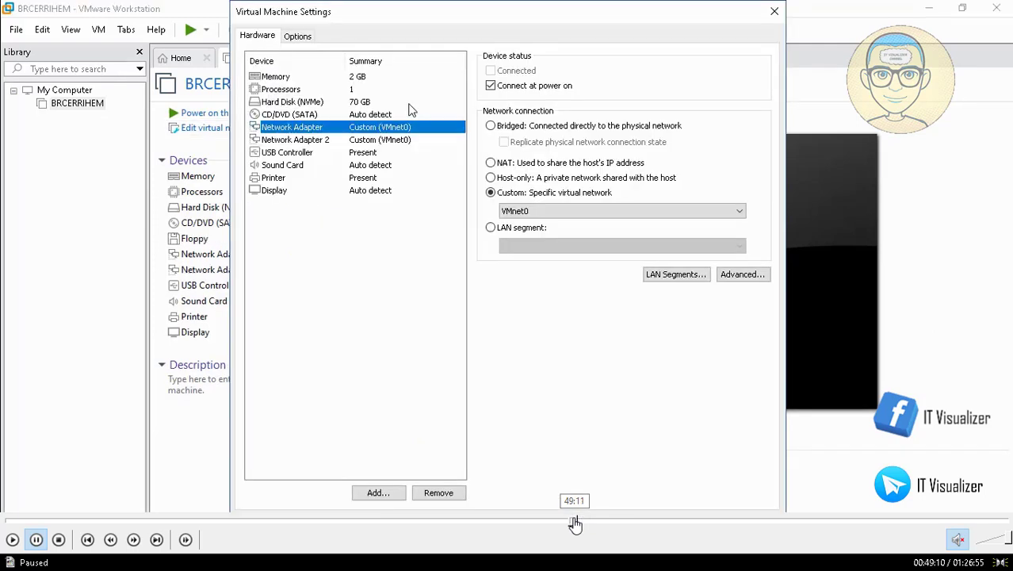
left_click(12, 540)
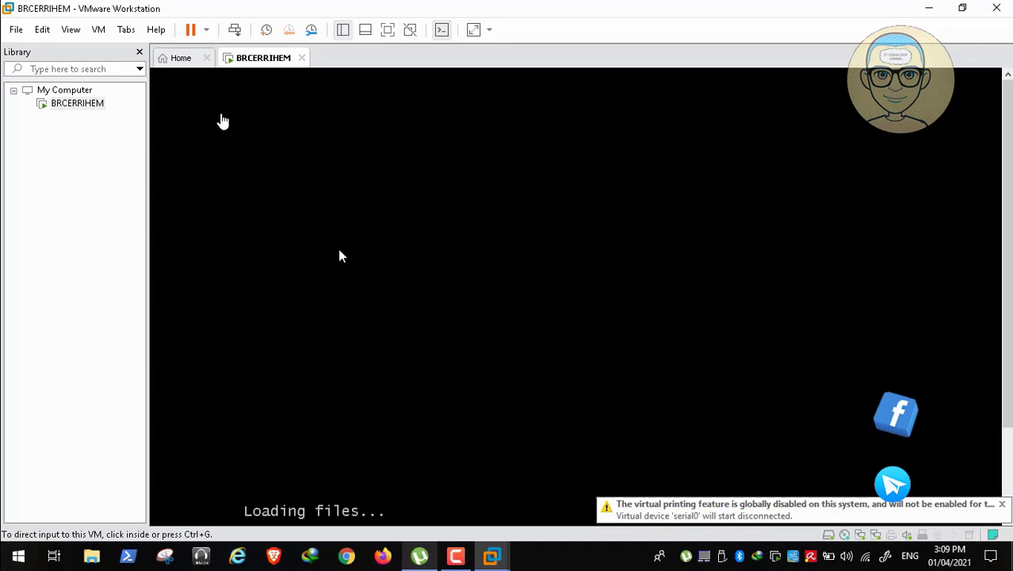
Step: Shut down the guest of the running BRCERRIHEM virtual machine and confirm the shutdown
left_click(205, 30)
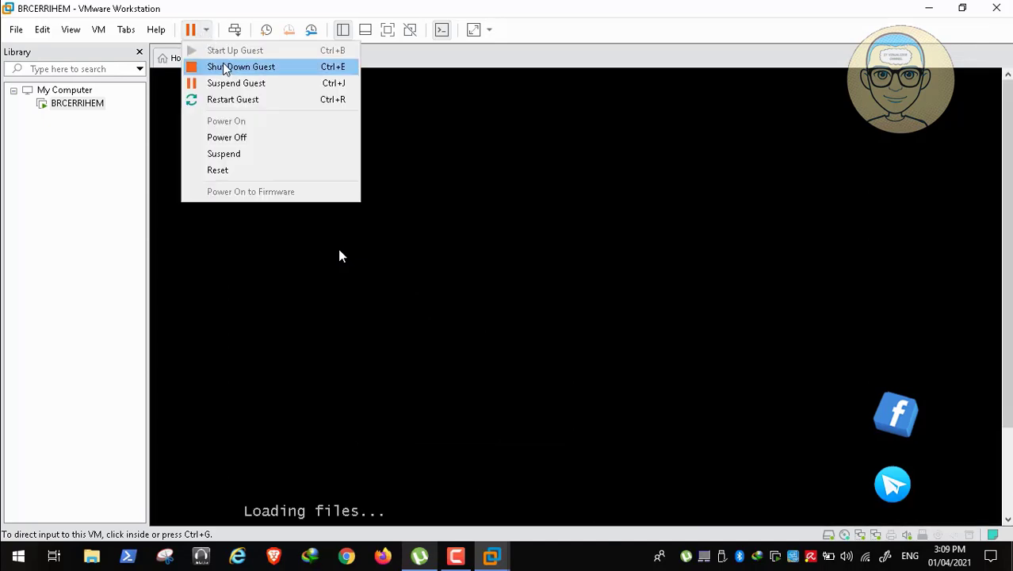
left_click(226, 68)
left_click(528, 304)
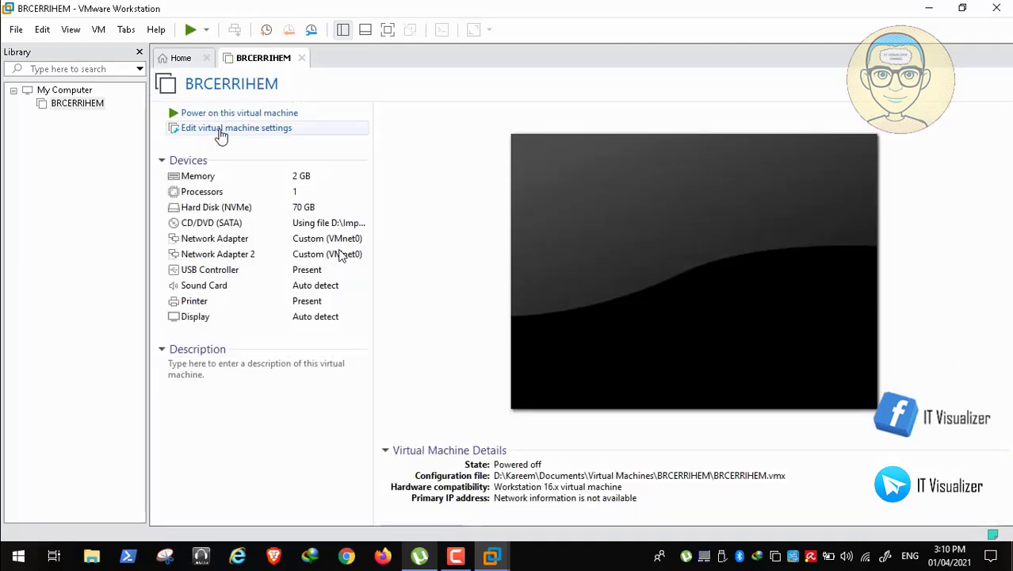
Step: Change the BRCERRIHEM virtual machine's firmware type to UEFI in its advanced options and save the settings
left_click(221, 131)
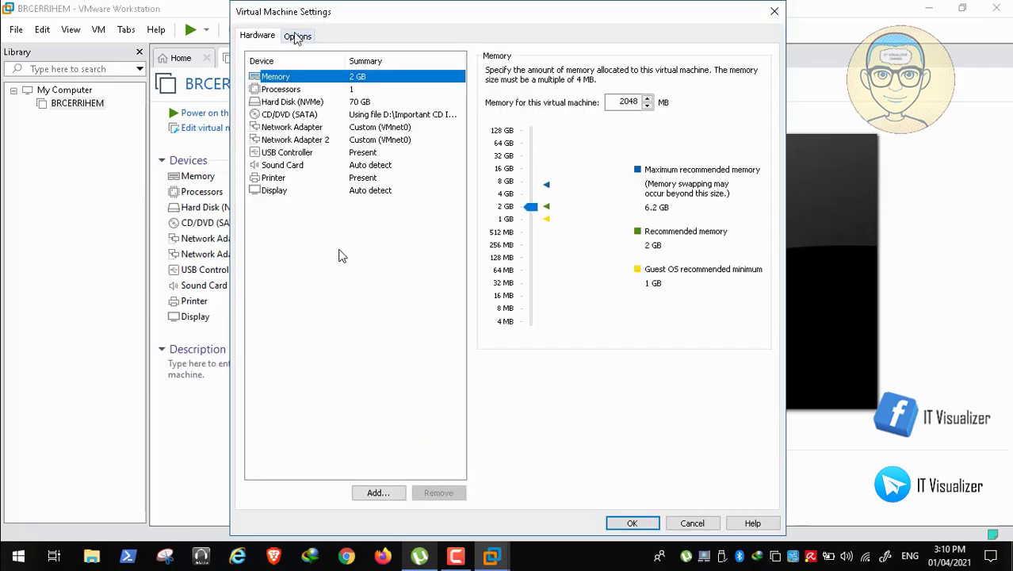
left_click(299, 36)
left_click(294, 231)
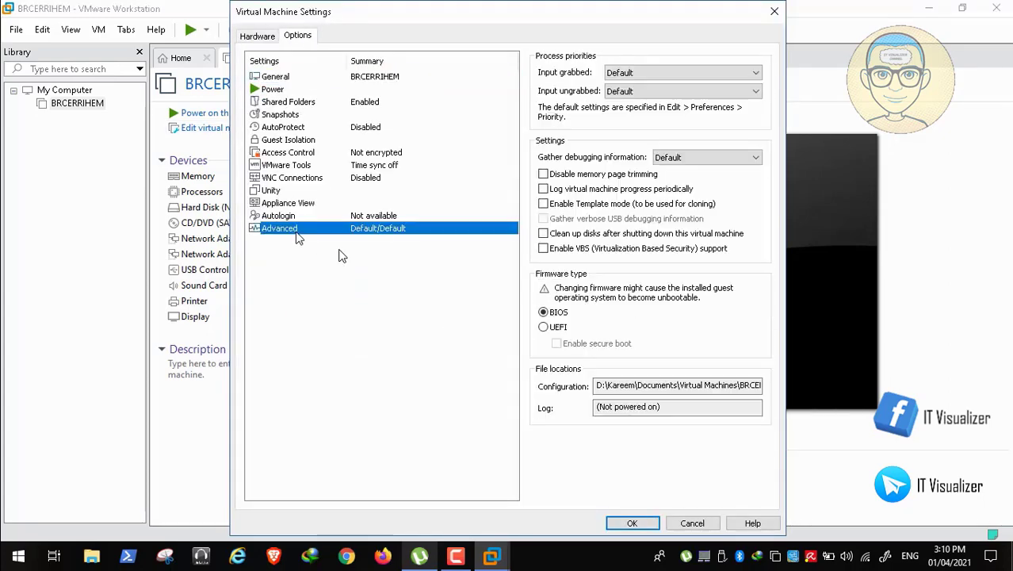
left_click(555, 328)
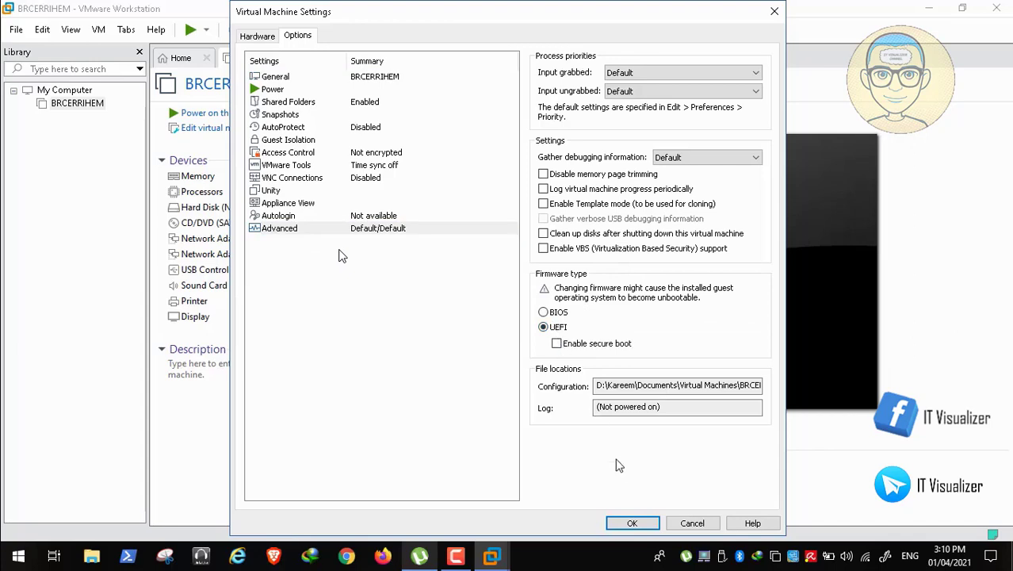
left_click(633, 523)
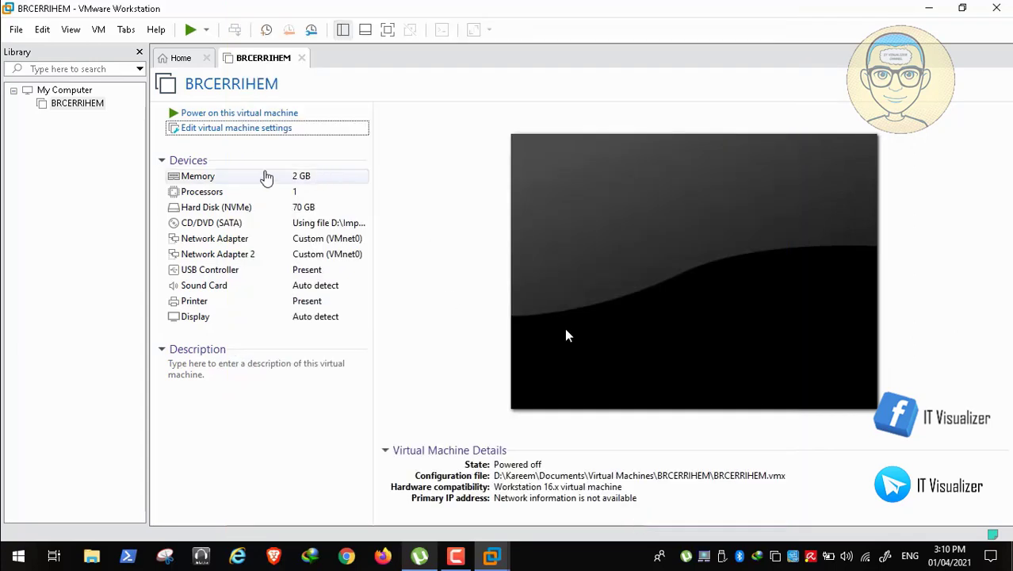
Step: Check the ISO image and power-on connection settings of the virtual machine's CD/DVD (SATA) drive
left_click(278, 131)
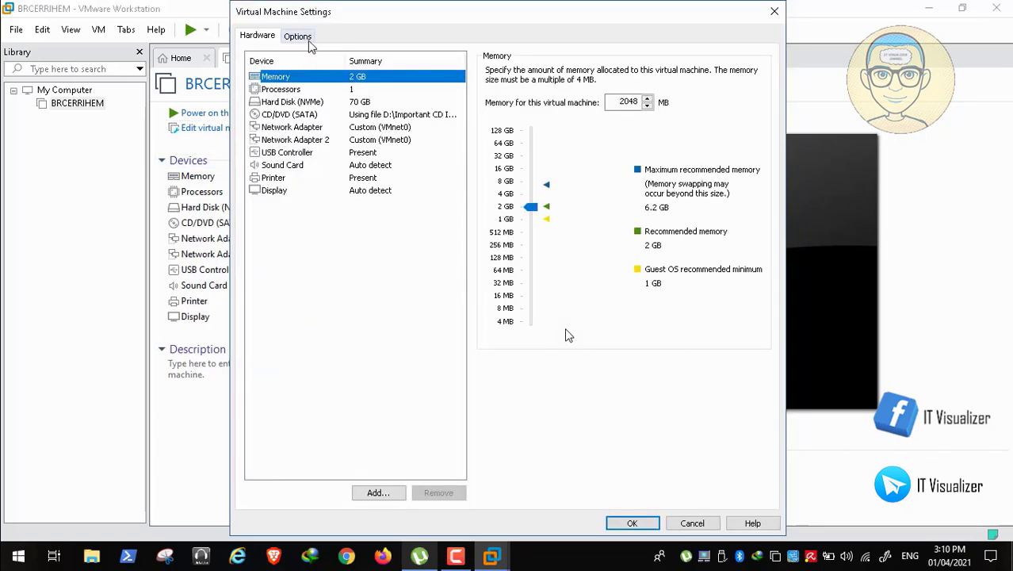
left_click(316, 115)
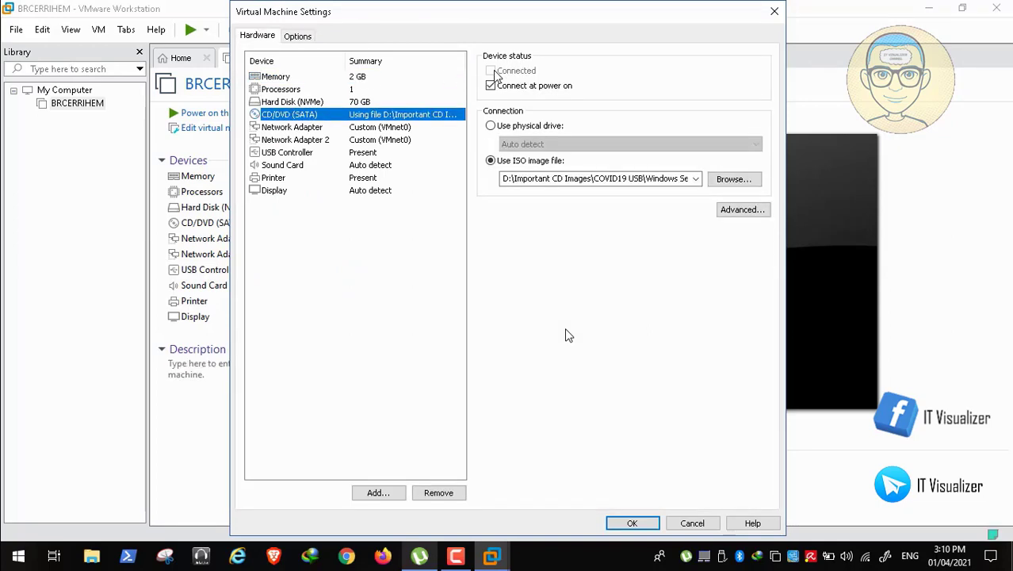
left_click(631, 524)
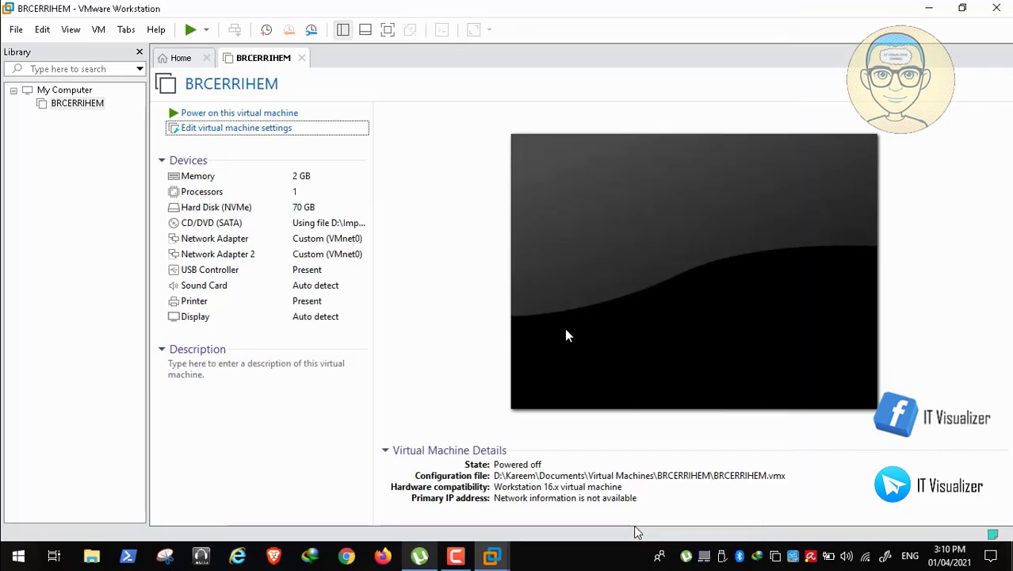
Step: Power on the BRCERRIHEM virtual machine, boot it from the CD/DVD image, and show it in full screen
left_click(244, 115)
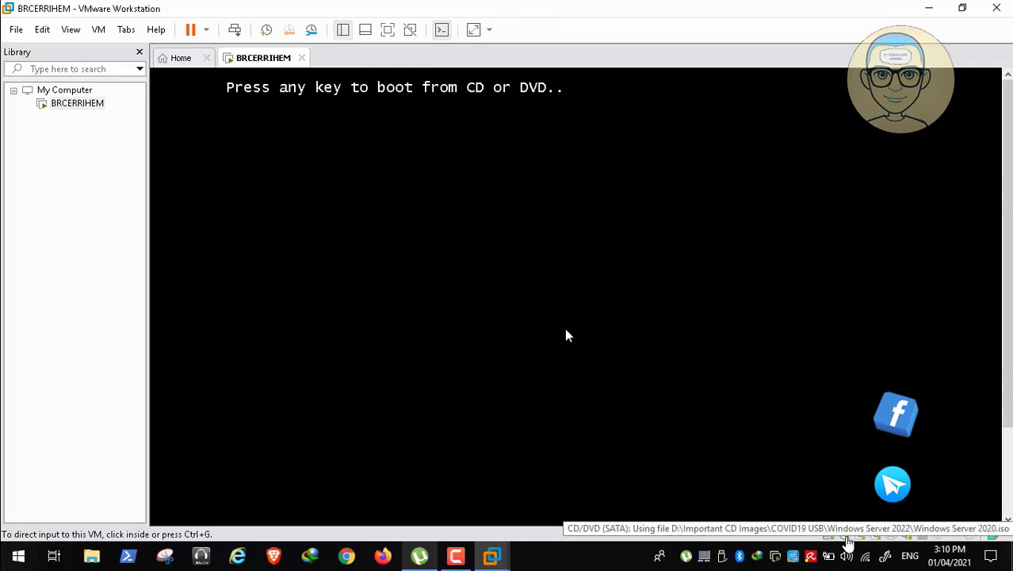
left_click(748, 330)
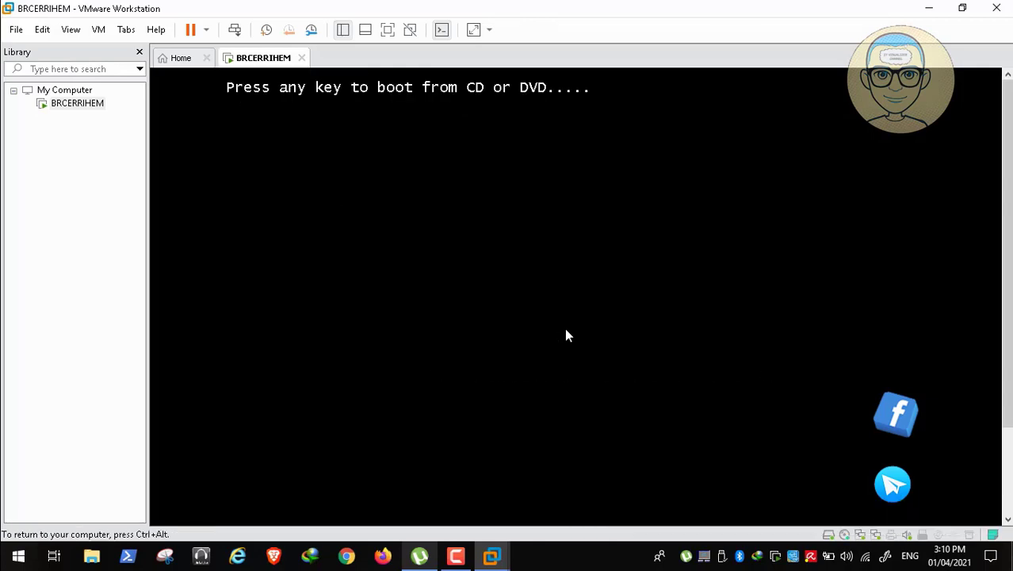
key("Return")
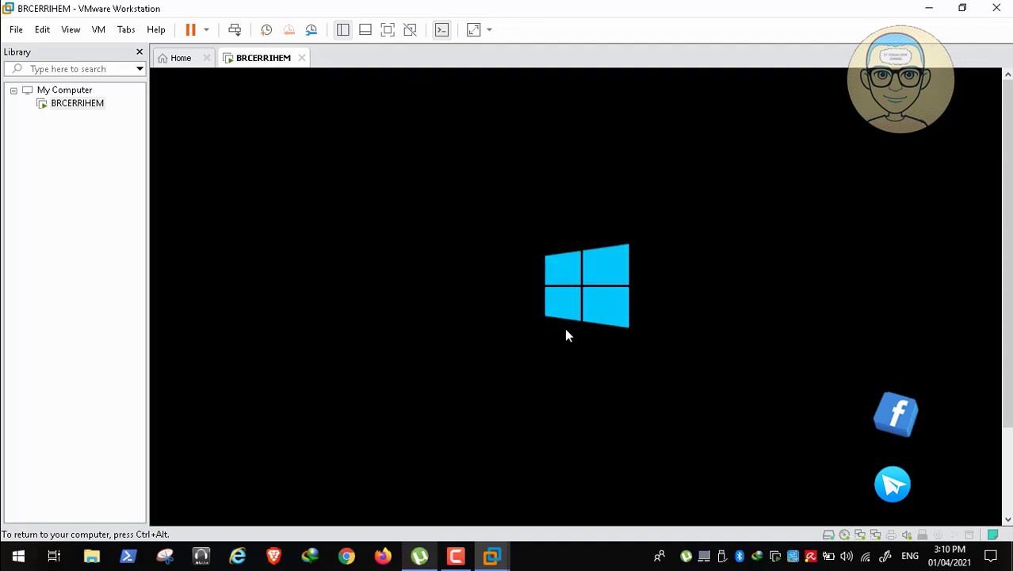
key("ctrl+alt")
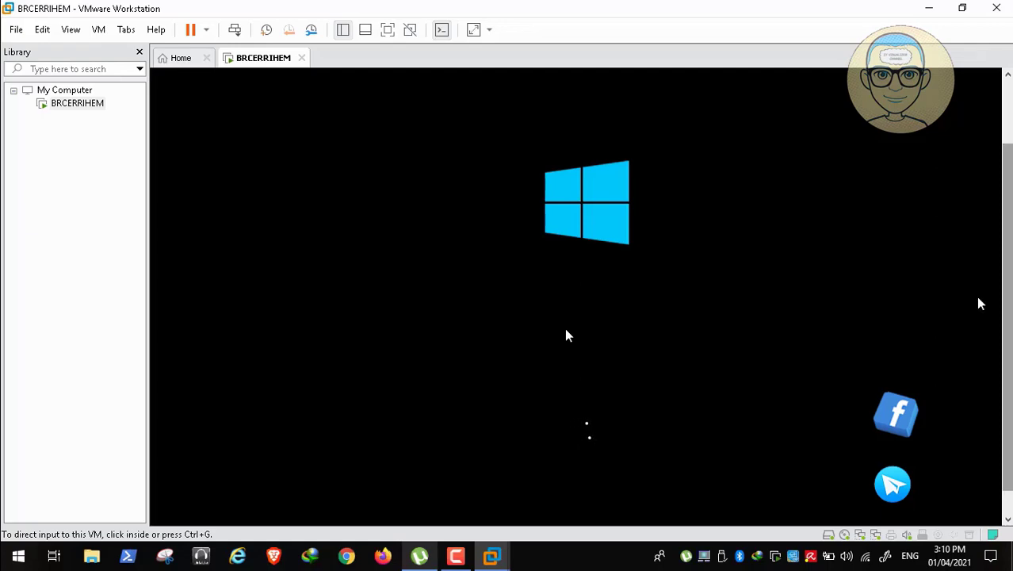
left_click(389, 29)
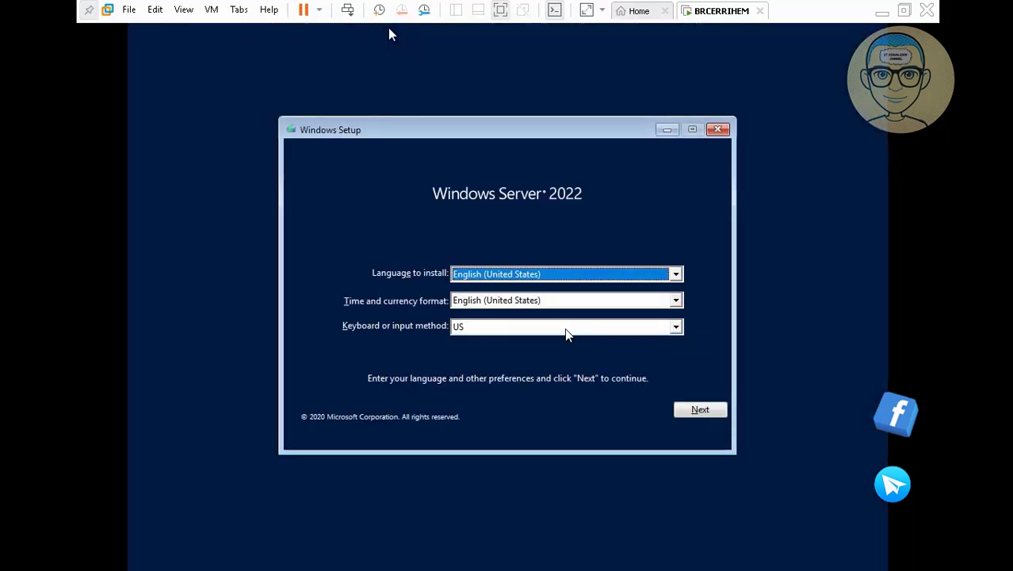
Step: Accept English (United States) and the US keyboard, start the Windows Server 2022 installation, and leave full screen
left_click(695, 411)
left_click(523, 302)
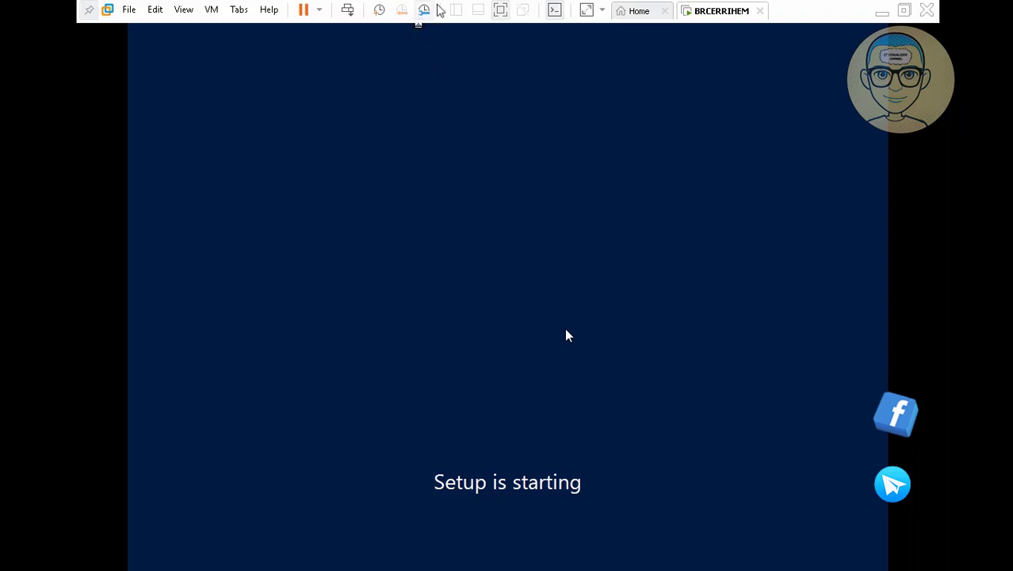
left_click(501, 11)
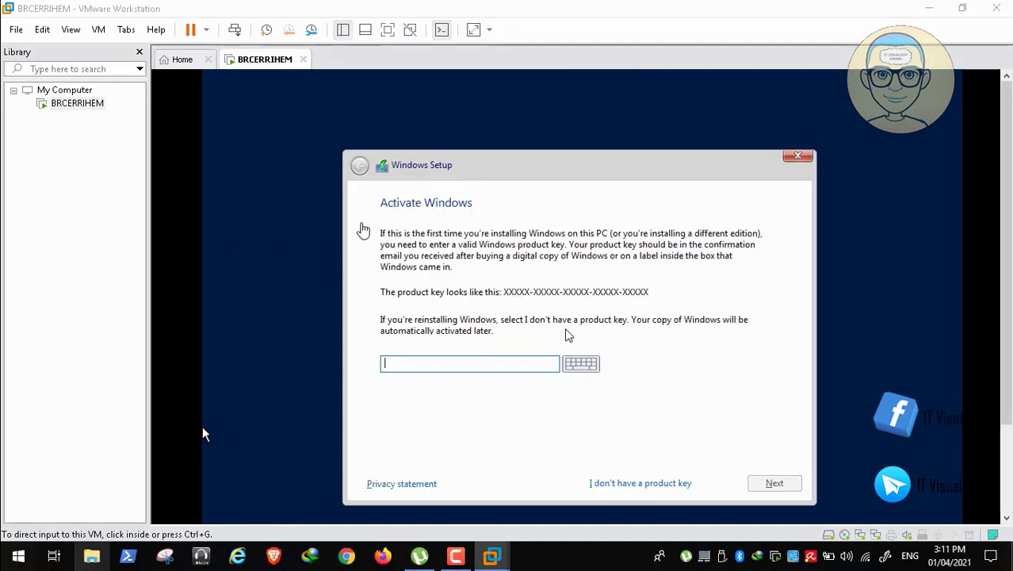
Step: Switch to File Explorer and open the folder D:\Important CD Images\COVID19 USB\Windows Server 2022
key("super+e")
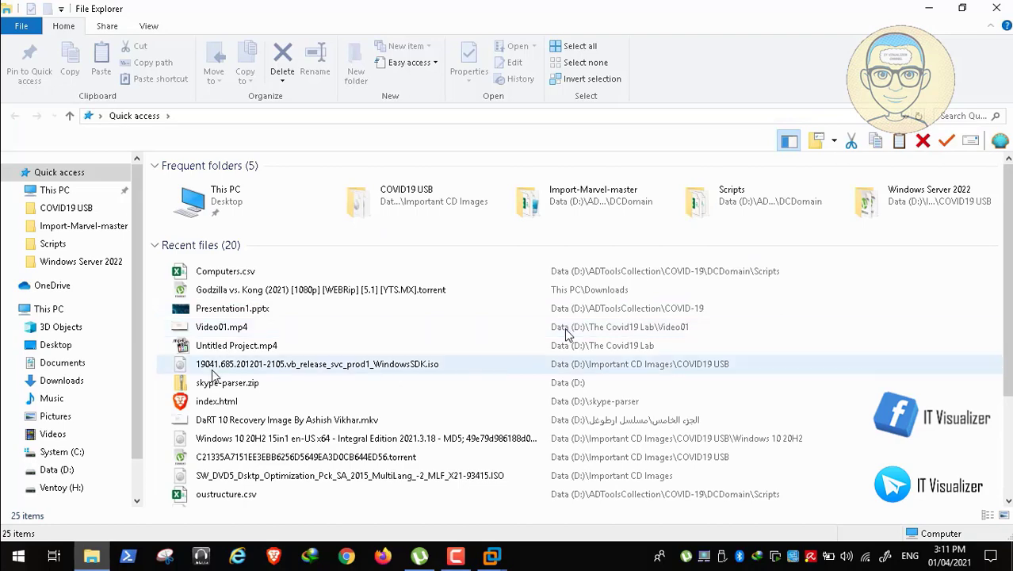
left_click(60, 469)
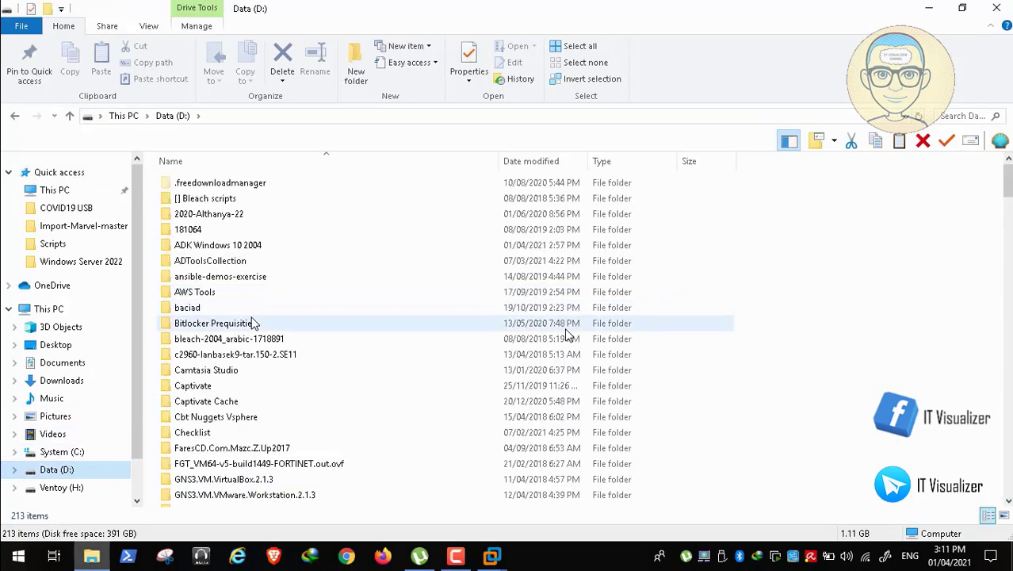
left_click(254, 323)
key("i")
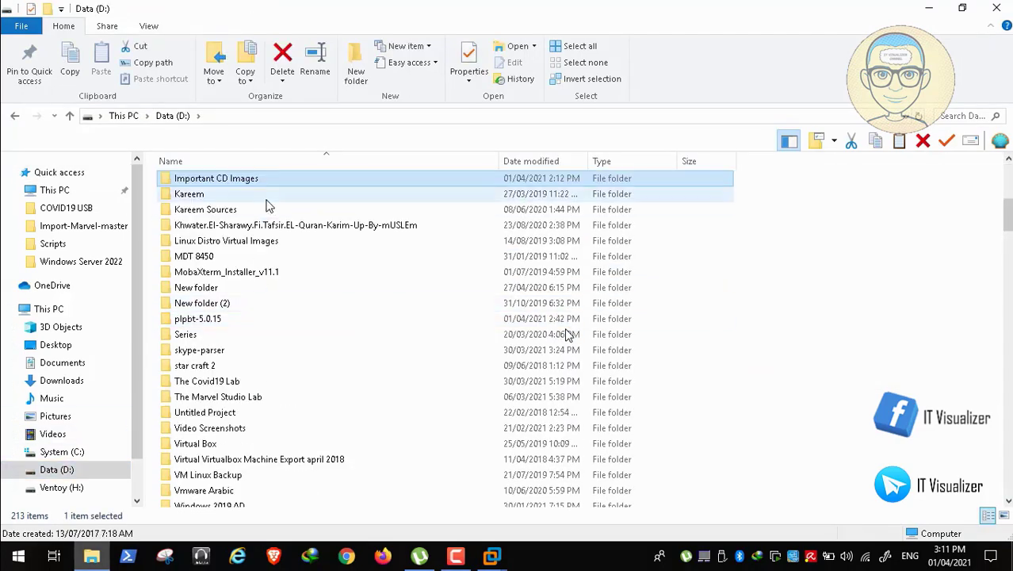
double_click(244, 187)
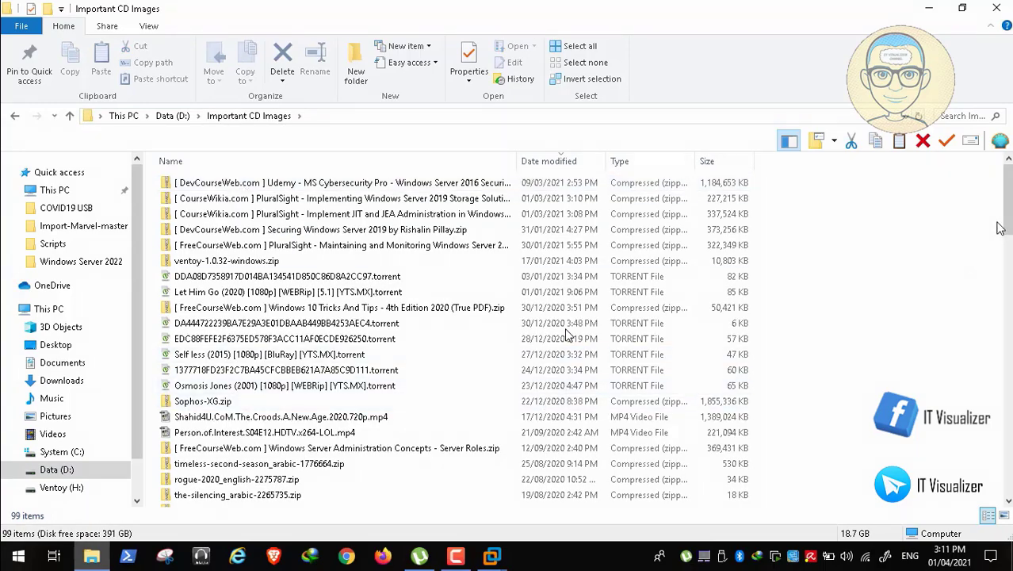
left_click_drag(1007, 168, 1007, 224)
scroll(567, 335, "up", 1)
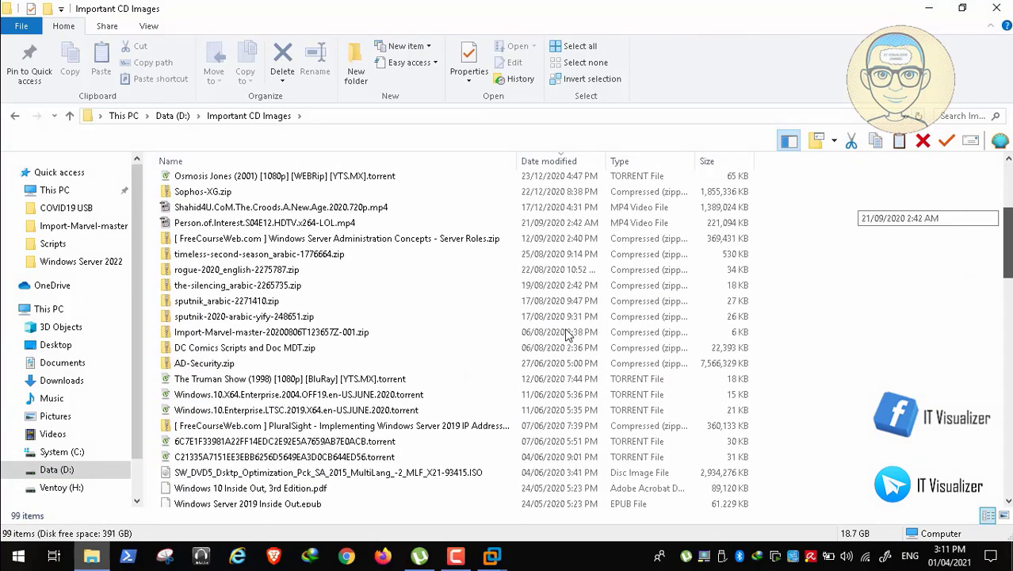
scroll(567, 335, "down", 4)
scroll(567, 336, "down", 7)
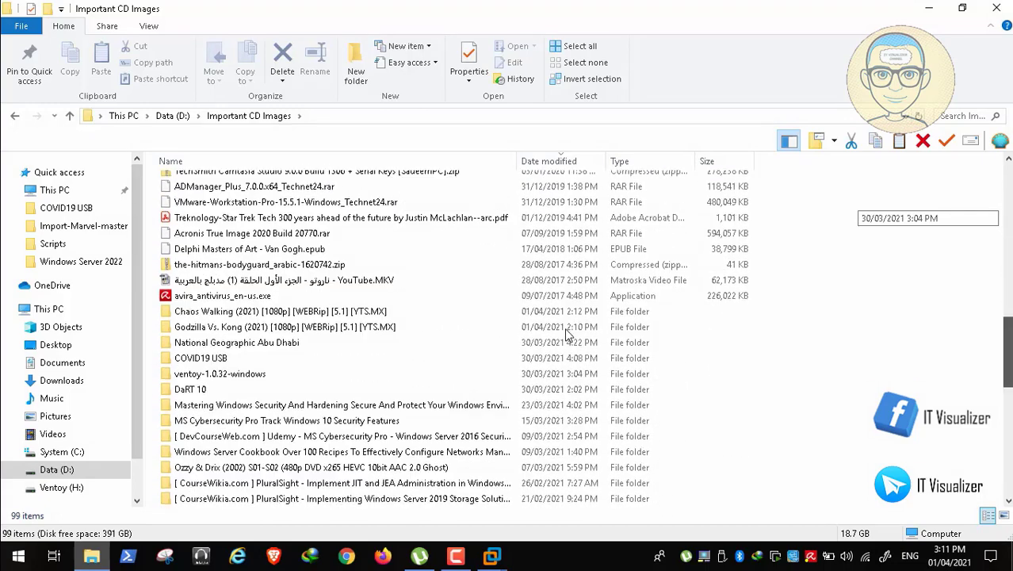
double_click(219, 355)
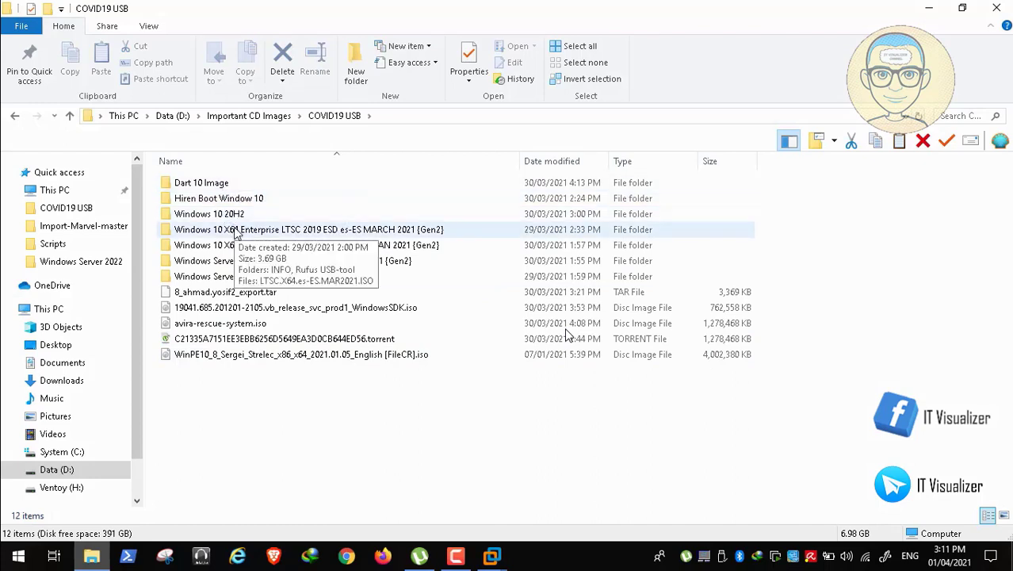
double_click(234, 276)
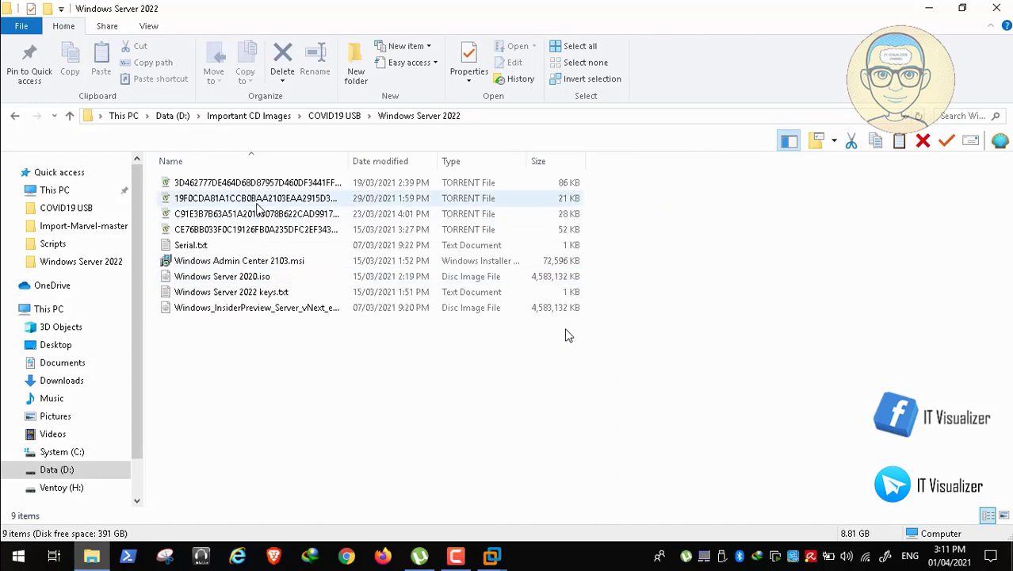
Step: Open Serial.txt in Notepad, copy the Windows Server 2022 Datacenter product key, and minimize the file
left_click(199, 250)
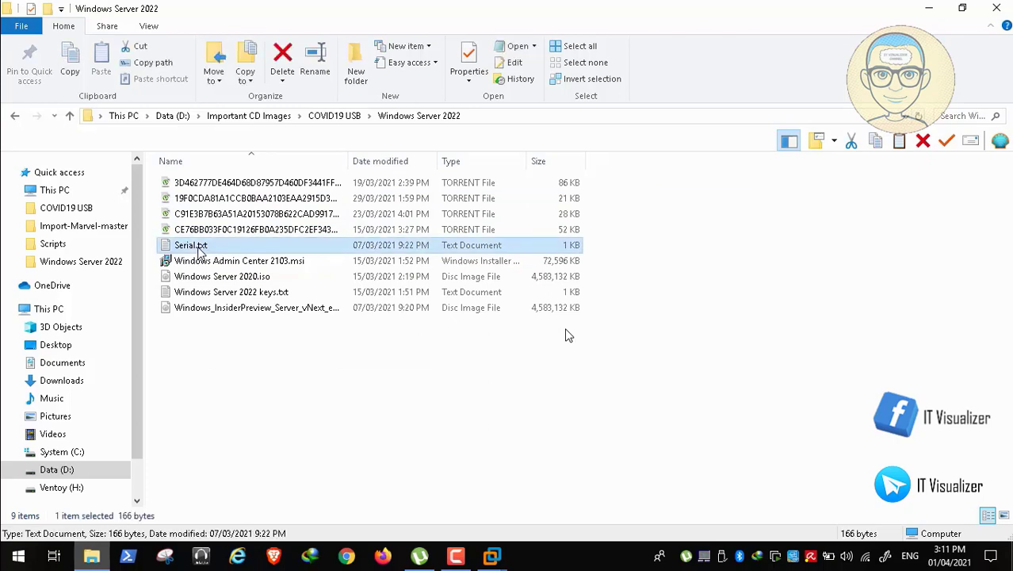
key("Return")
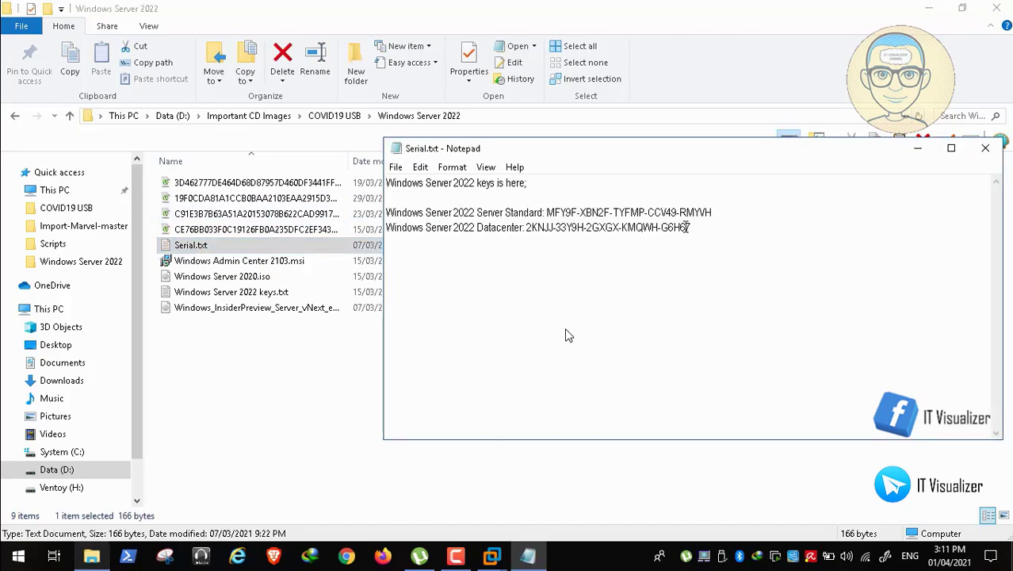
left_click_drag(696, 226, 527, 228)
key("super+c")
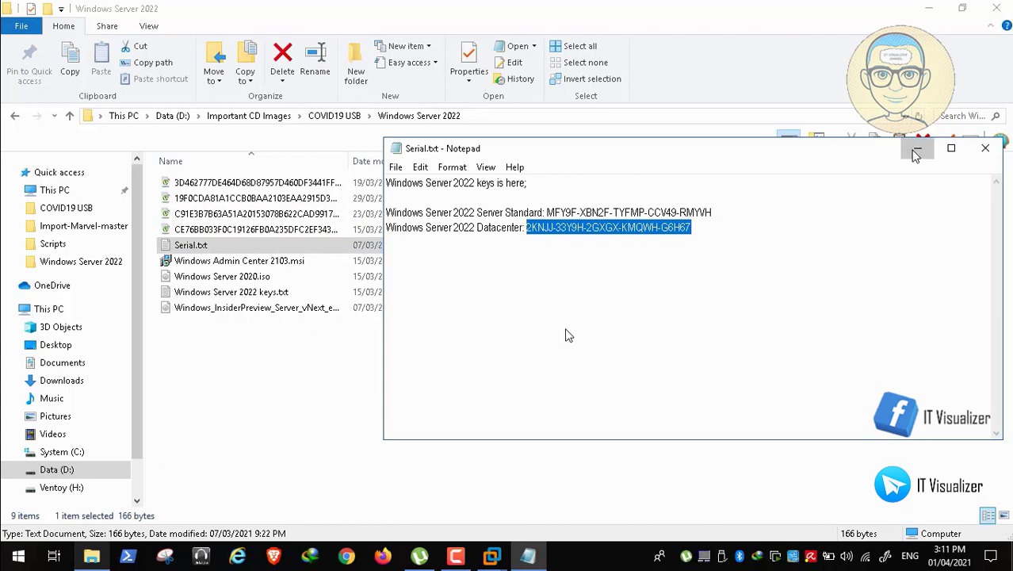
left_click(917, 148)
Step: Return to the BRCERRIHEM virtual machine in VMware Workstation, paste the product key into the Activate Windows field, and continue to the operating system selection
mouse_move(498, 553)
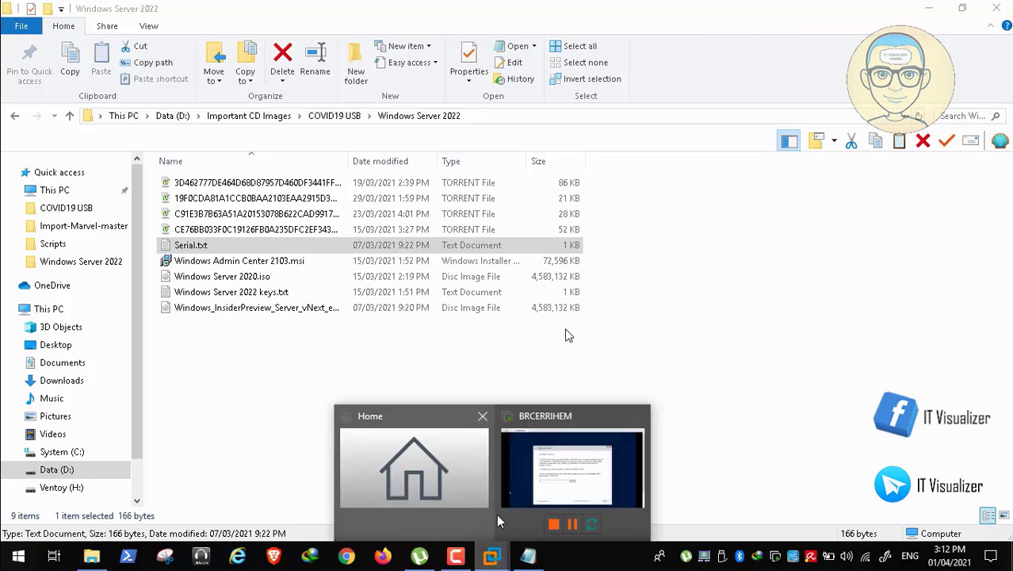
left_click(539, 489)
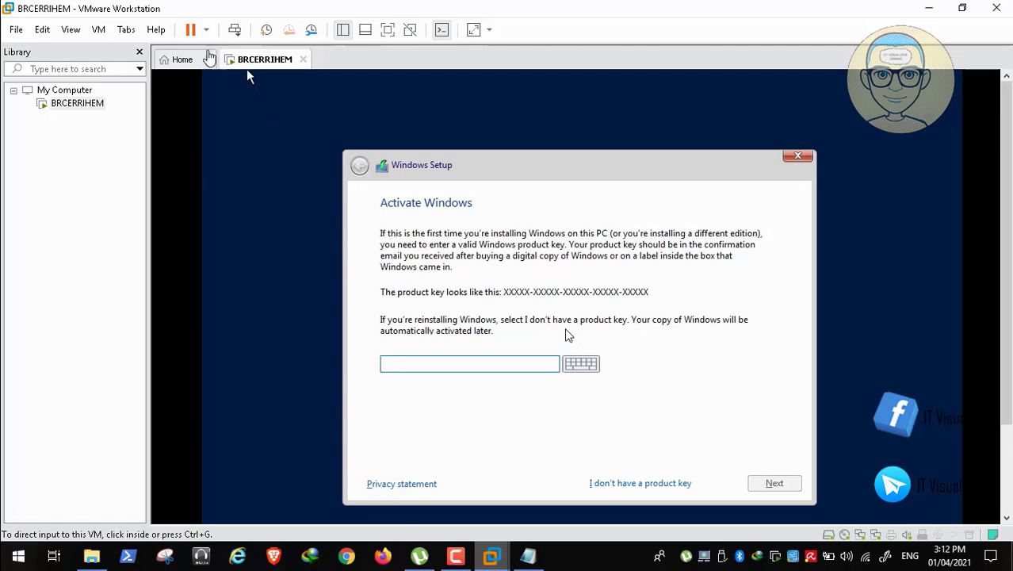
left_click(43, 30)
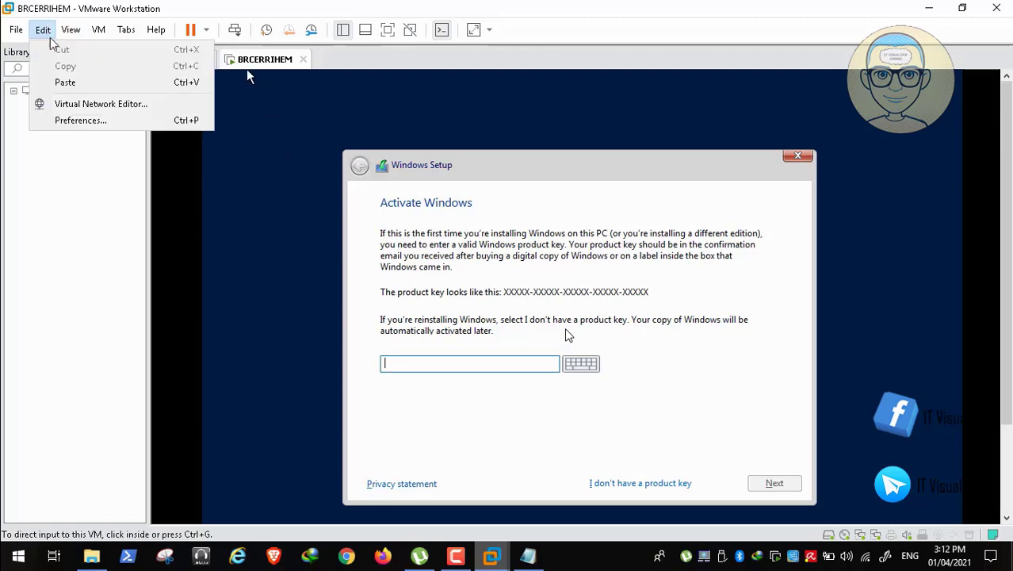
left_click(68, 82)
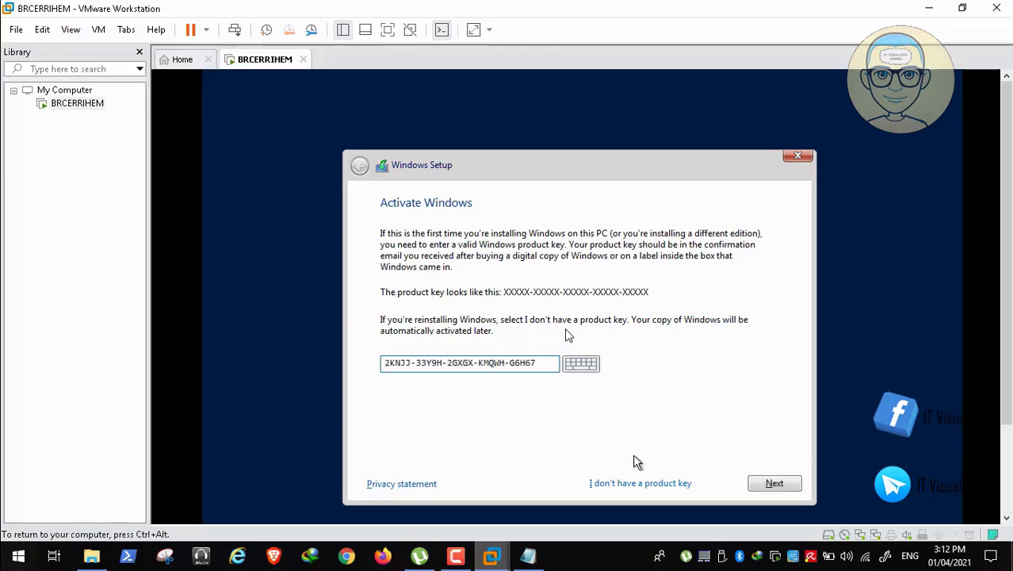
left_click(776, 484)
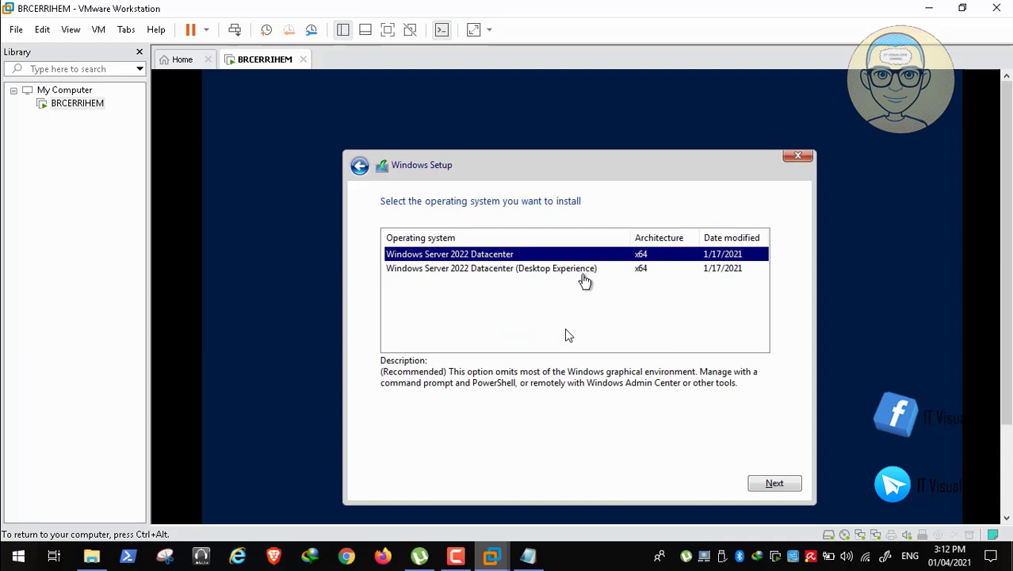
Step: Choose Windows Server 2022 Datacenter (Desktop Experience) as the operating system and show the virtual machine in full screen
left_click(560, 270)
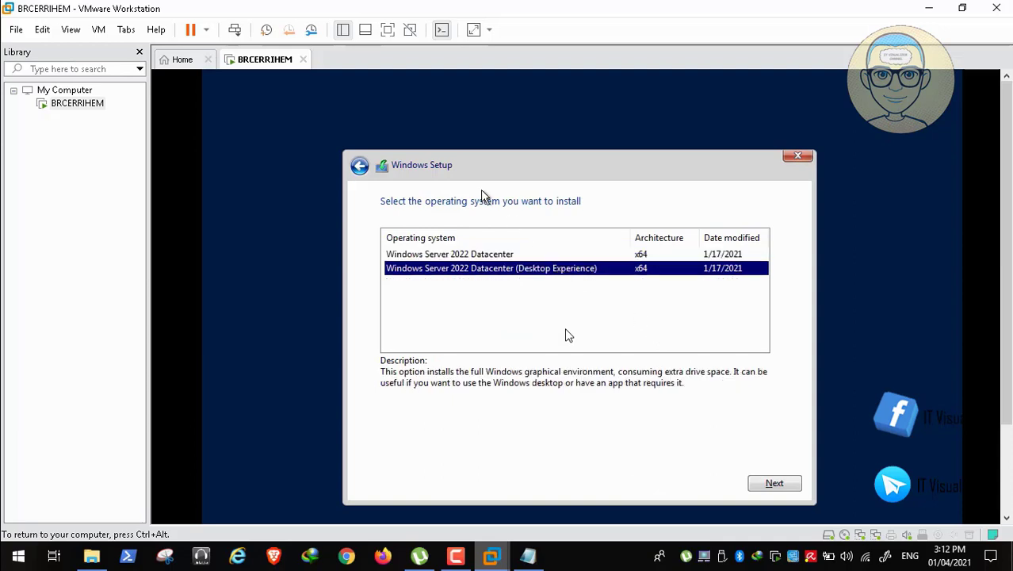
left_click(388, 29)
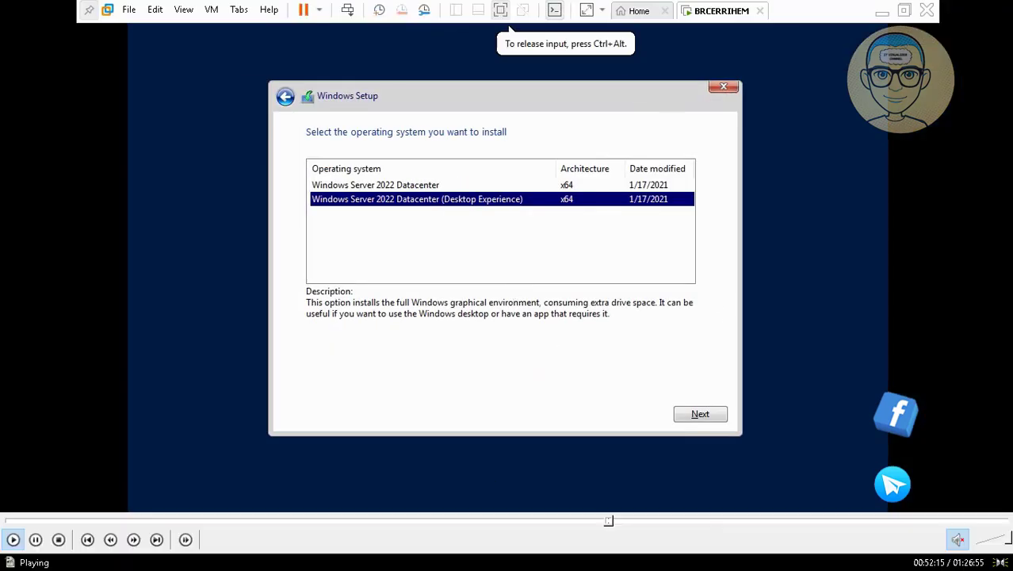
left_click(36, 539)
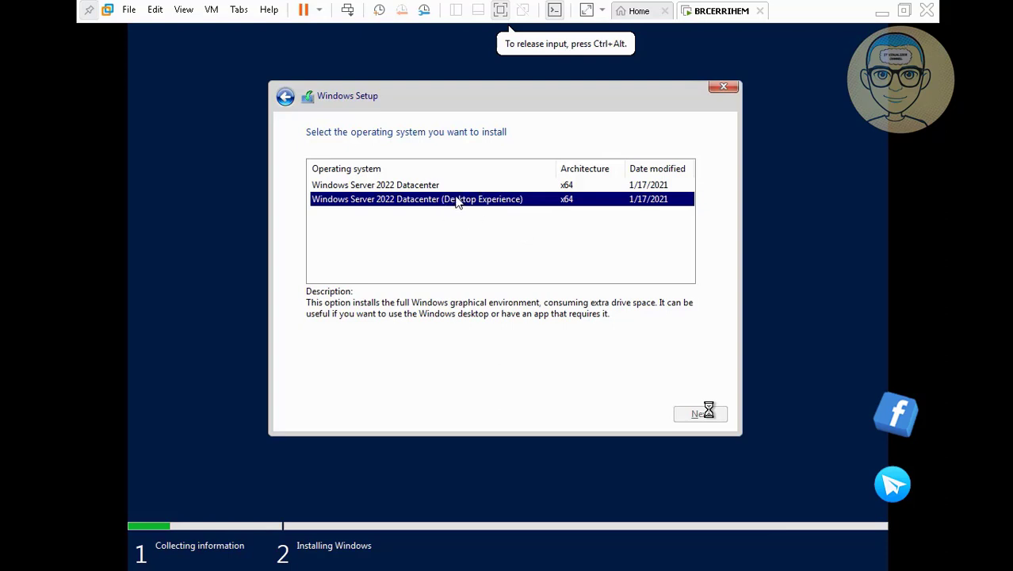
key("space")
mouse_move(6, 564)
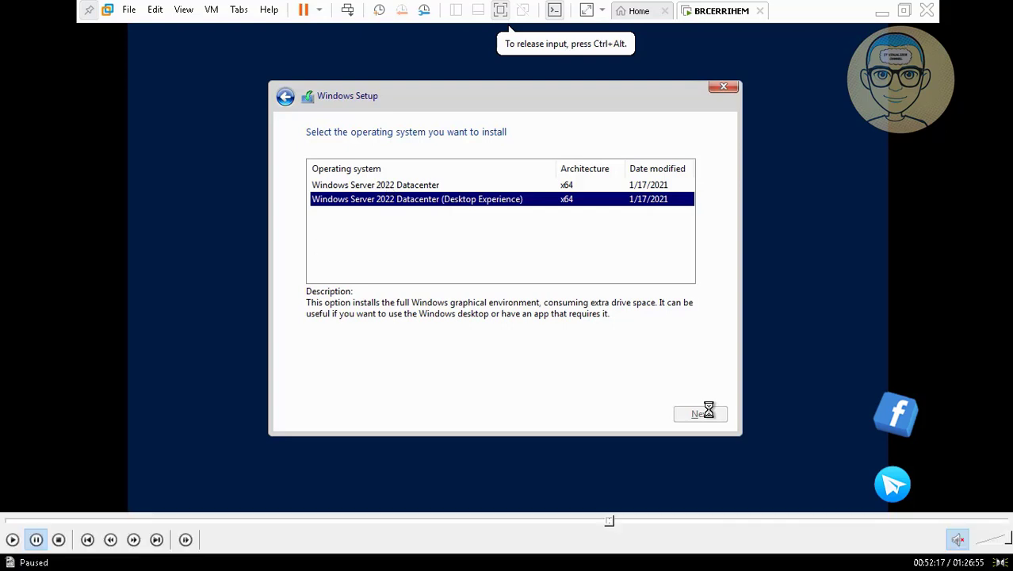
left_click(12, 541)
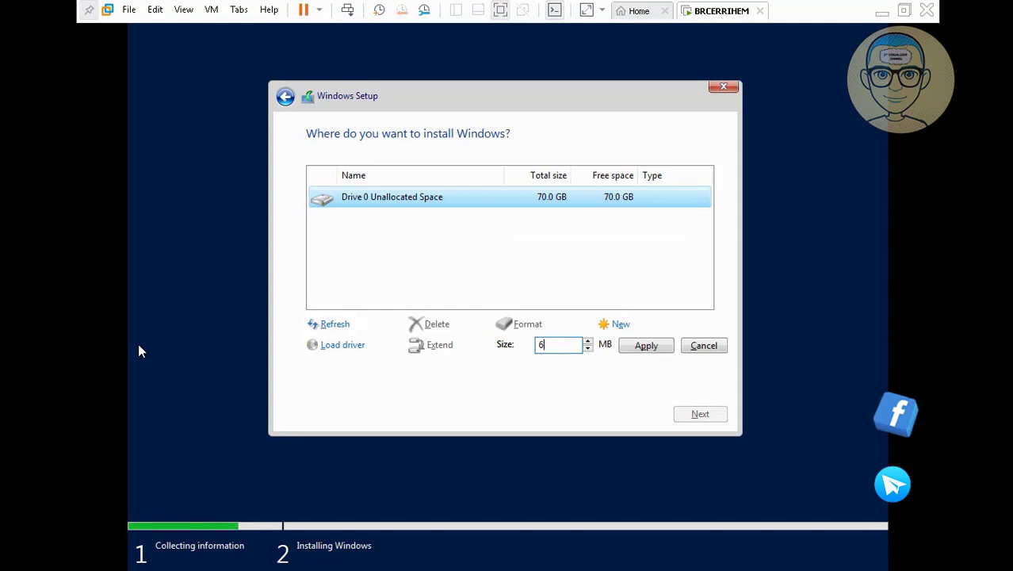
Step: Create a 58.5 GB primary partition from the unallocated space on Drive 0 and accept the additional system partitions
type("00000")
left_click(648, 349)
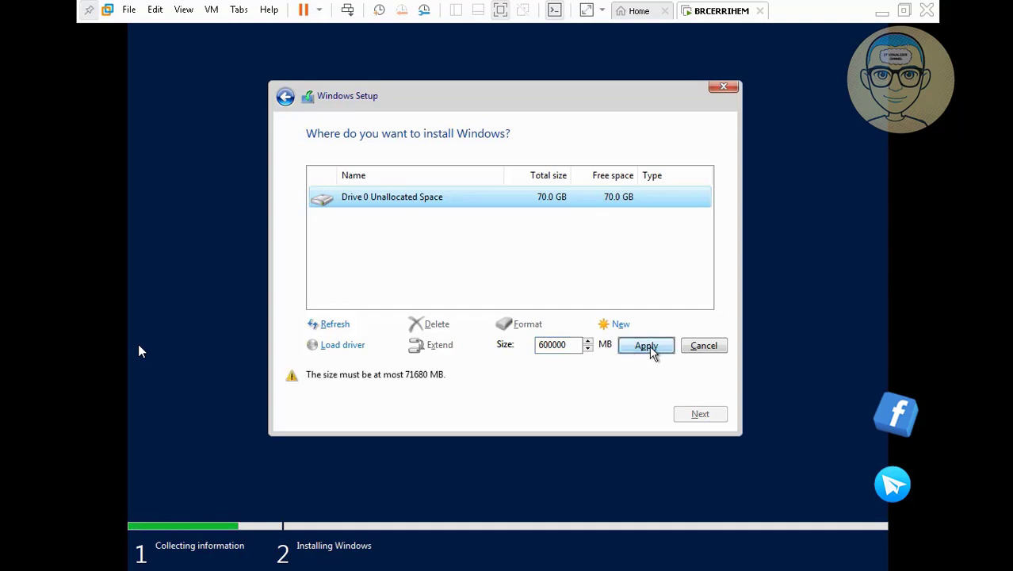
left_click(572, 347)
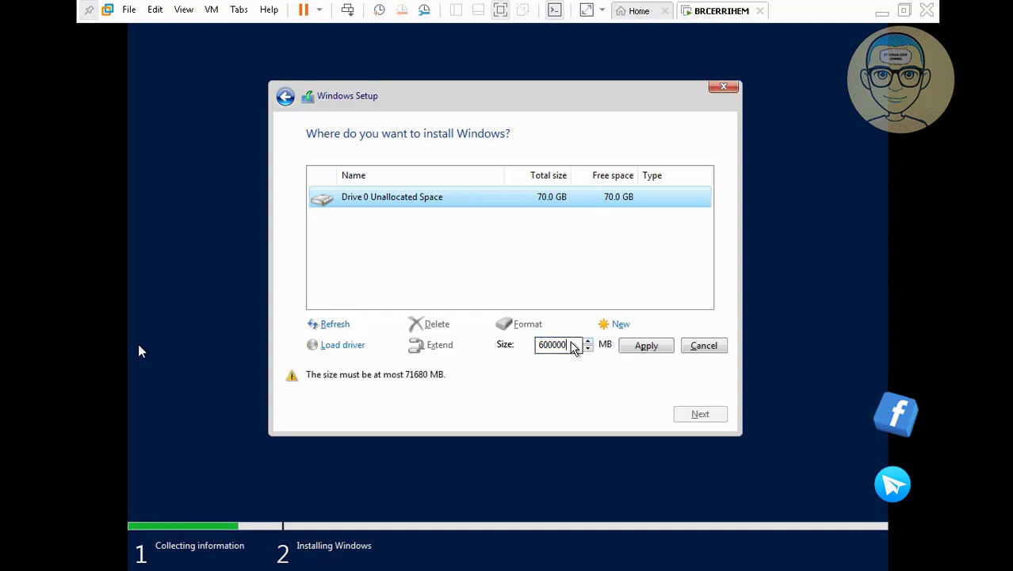
left_click(643, 351)
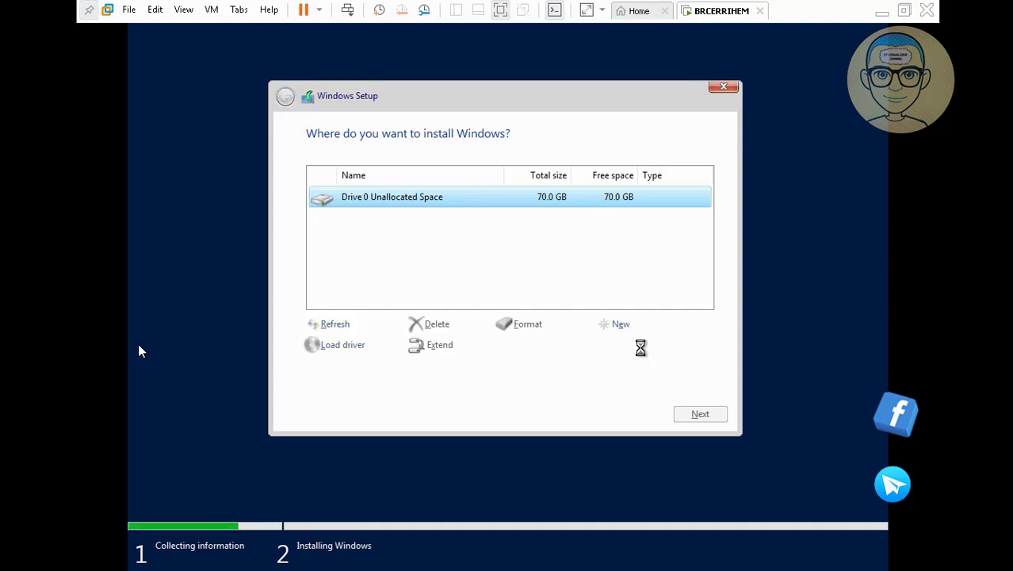
left_click(609, 347)
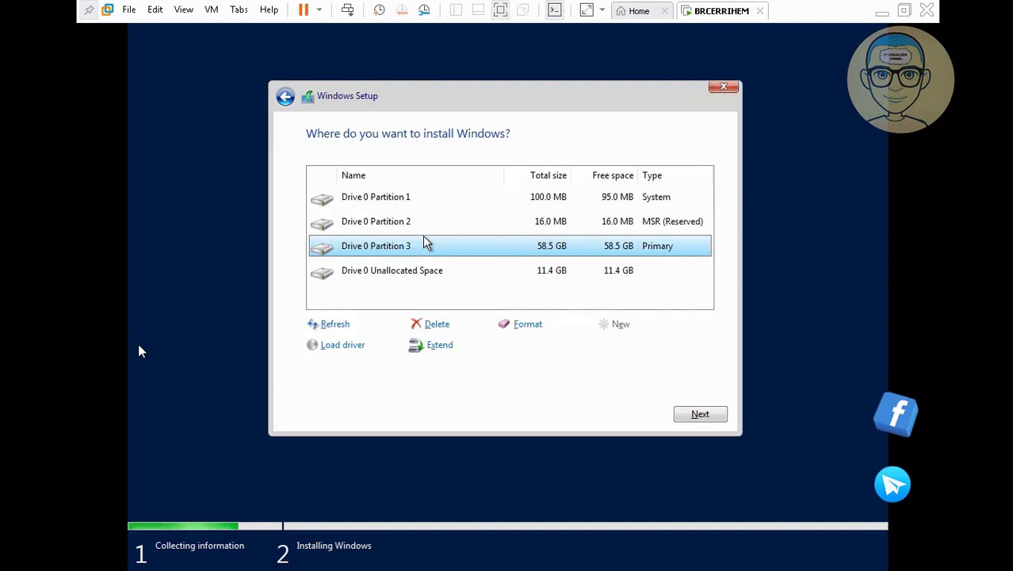
Step: Create a partition from all the remaining unallocated space on Drive 0 and format it
left_click(444, 277)
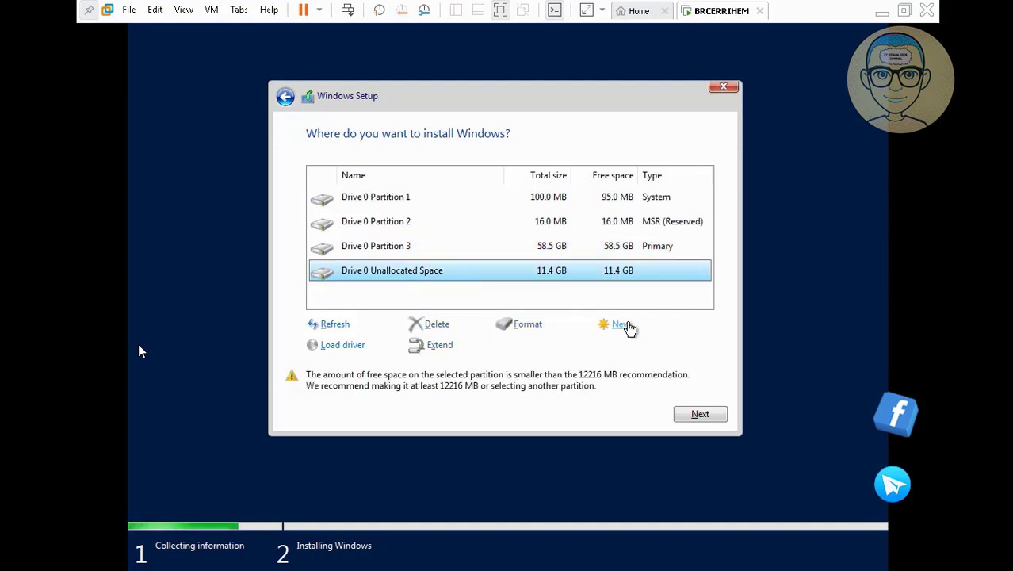
left_click(622, 325)
left_click(647, 347)
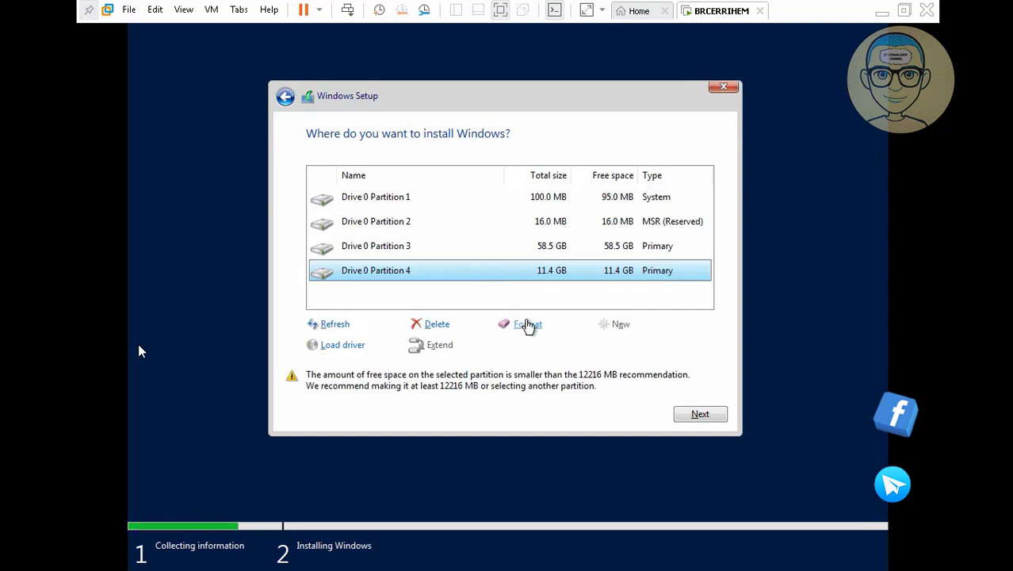
left_click(528, 325)
left_click(607, 347)
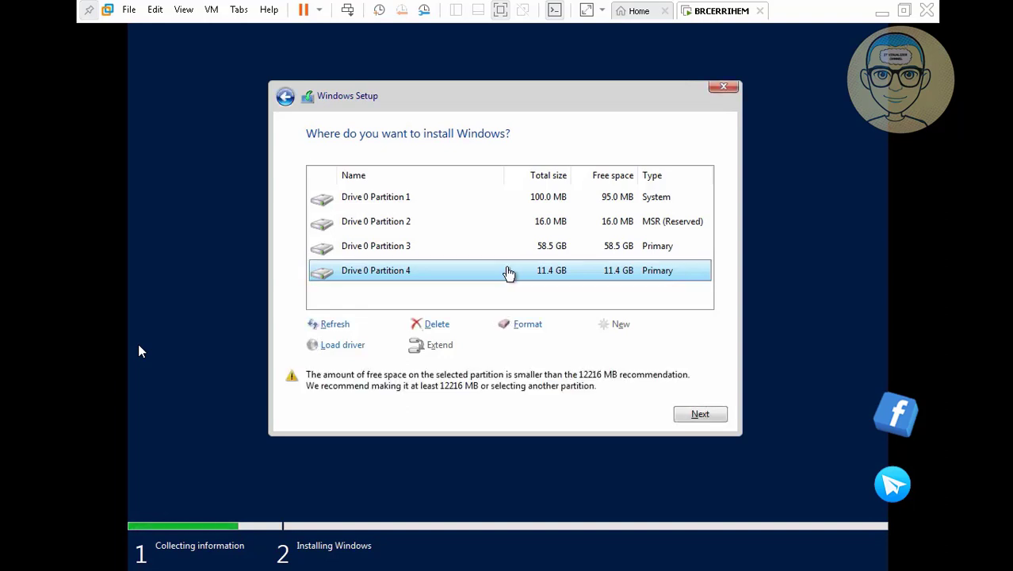
Step: Install Windows on Drive 0 Partition 3 and take the virtual machine out of full screen
left_click(452, 249)
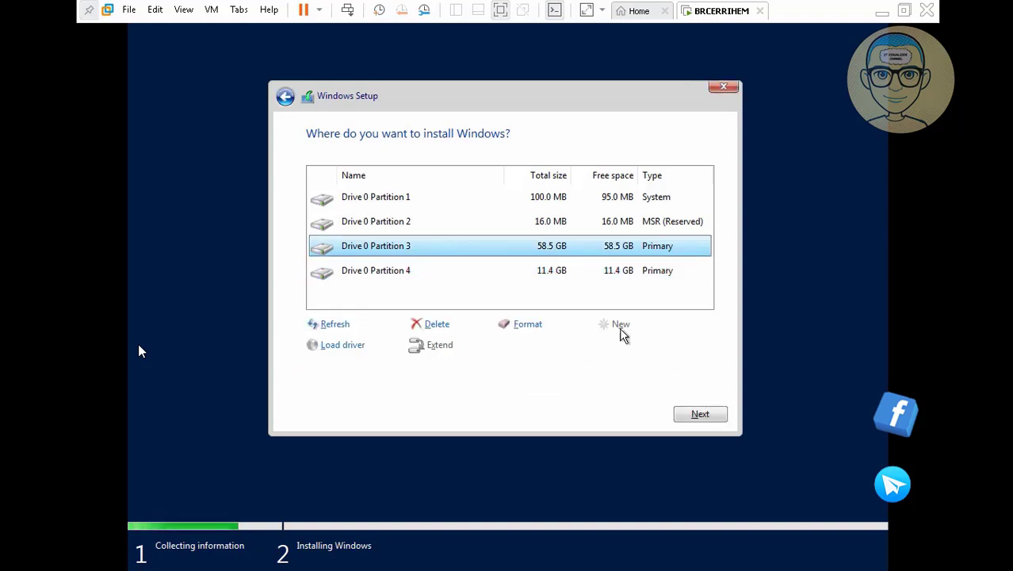
left_click(703, 420)
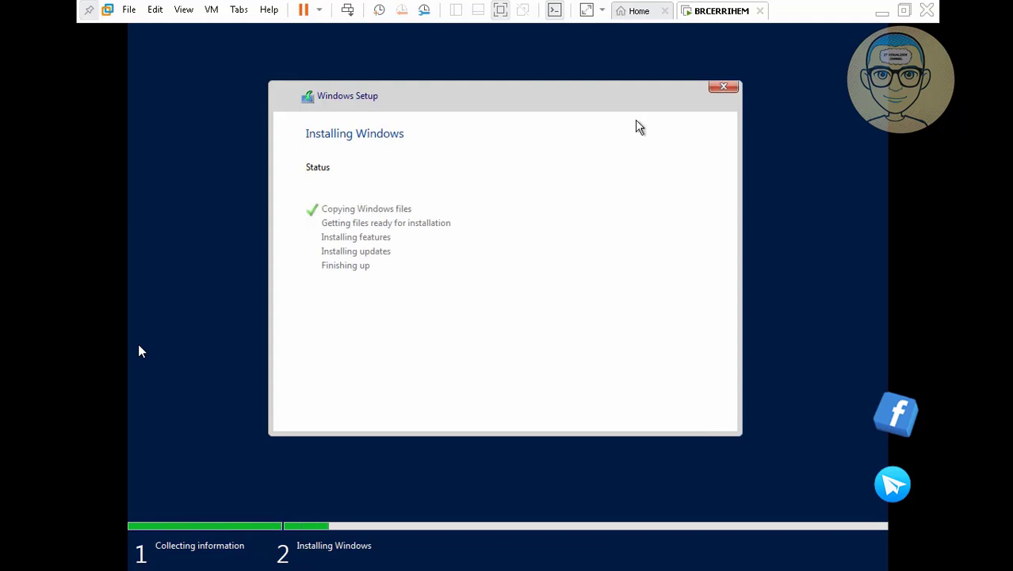
left_click(508, 13)
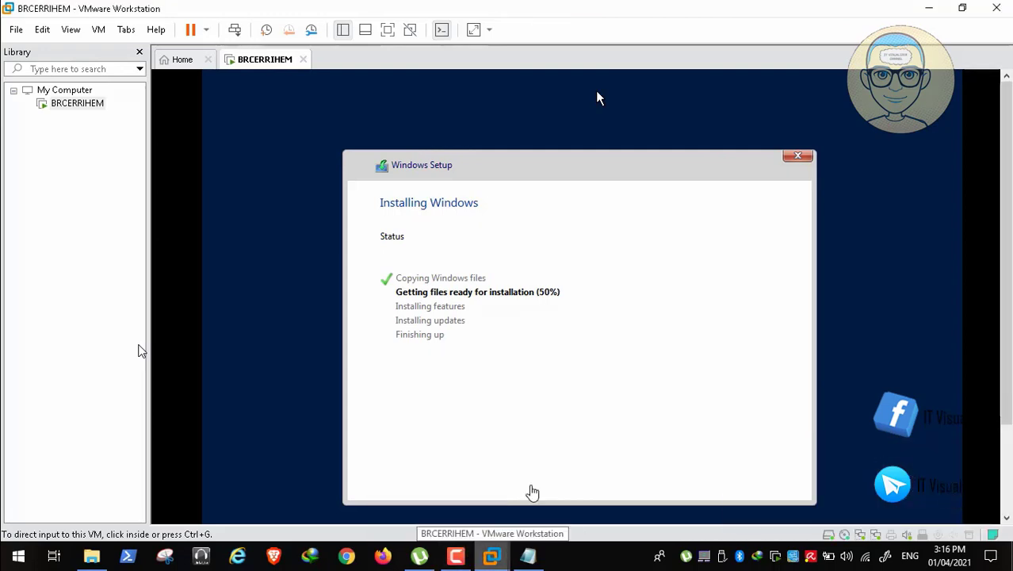
left_click(458, 559)
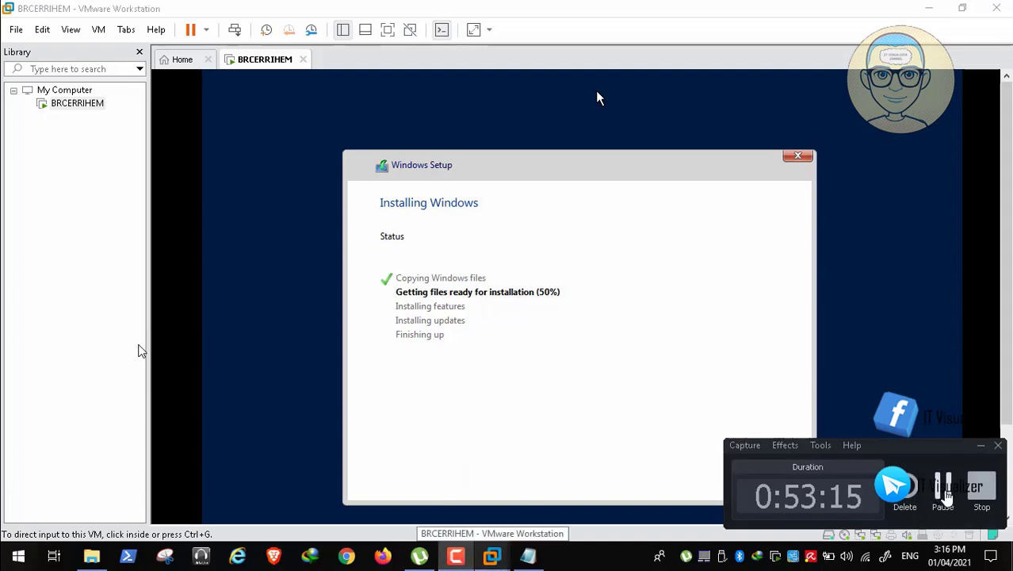
left_click(943, 488)
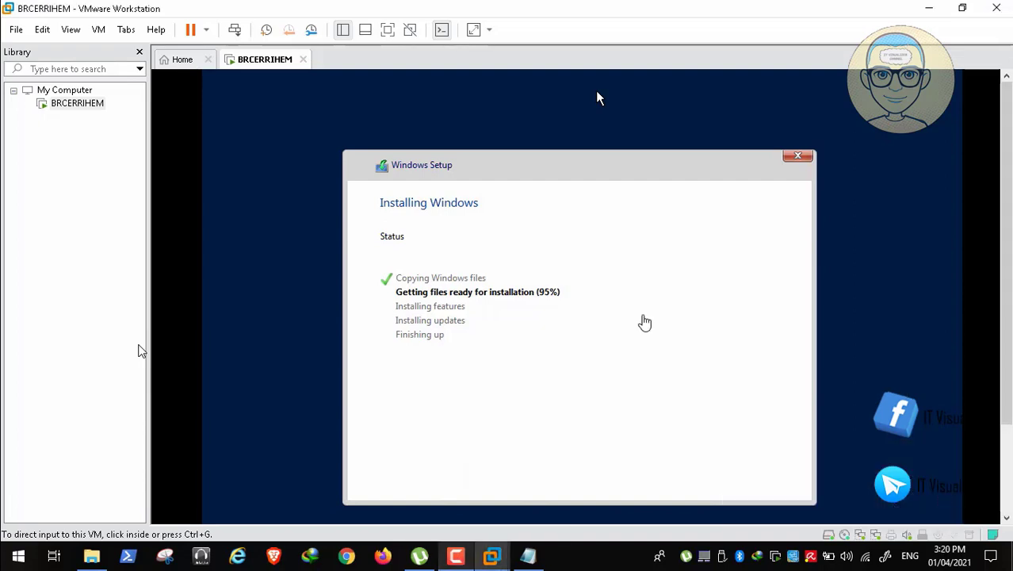
left_click(599, 97)
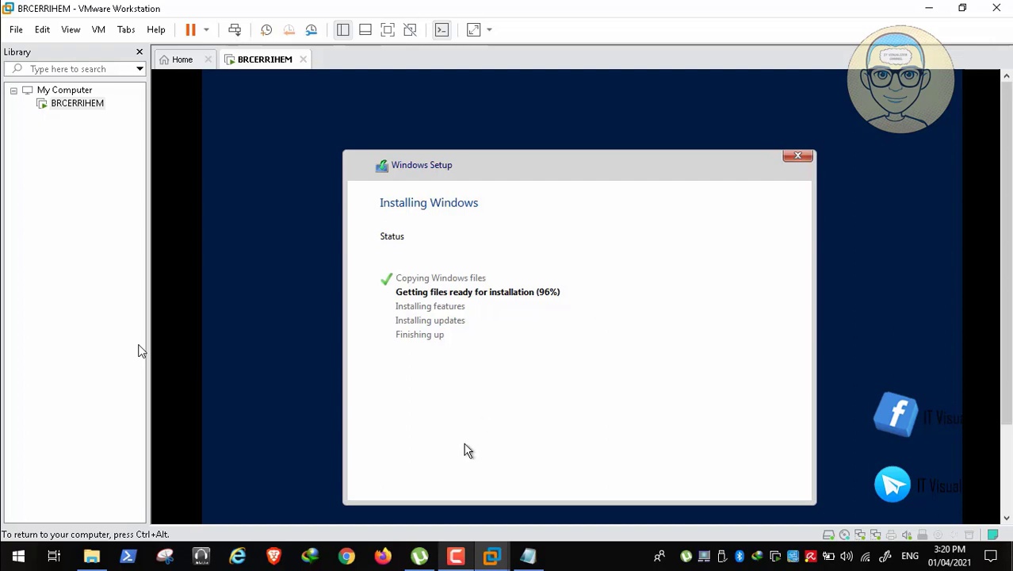
key("ctrl+alt")
left_click(457, 557)
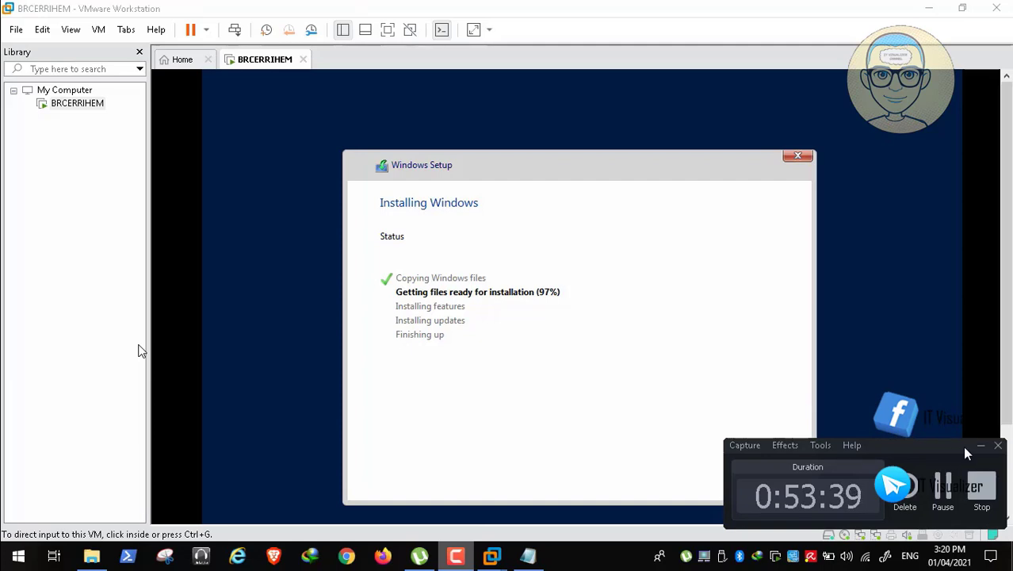
left_click(945, 486)
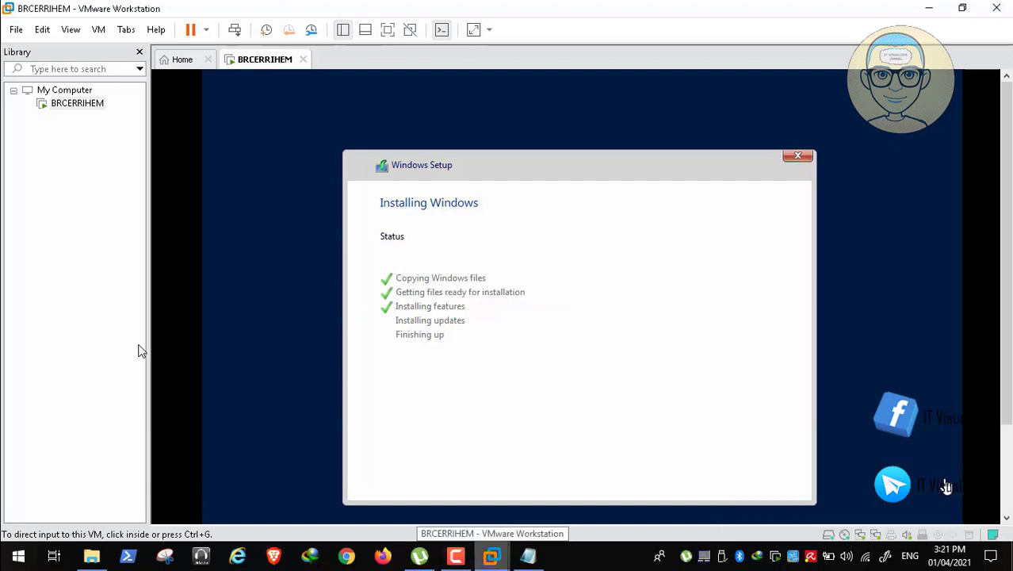
left_click(549, 247)
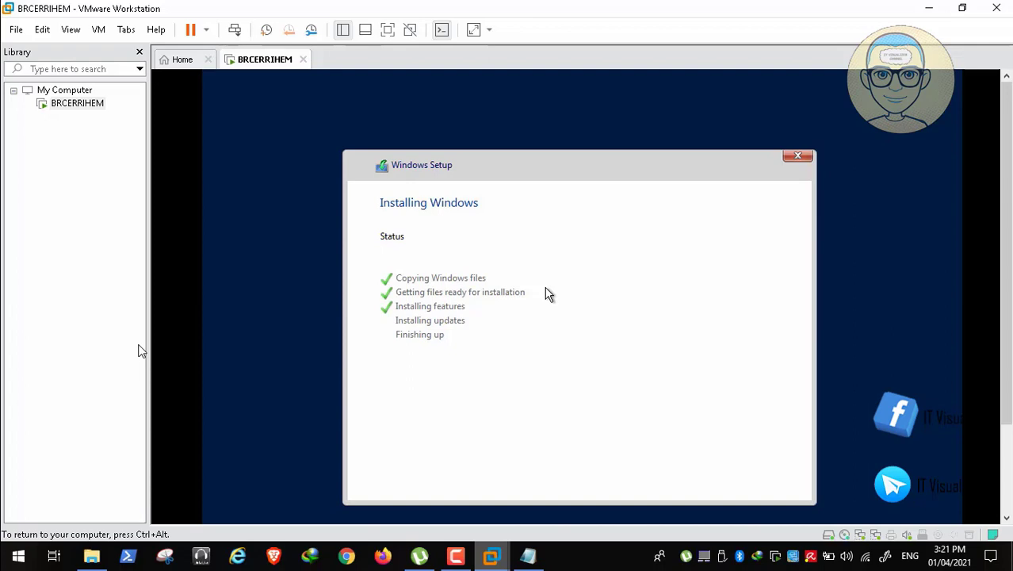
left_click(467, 559)
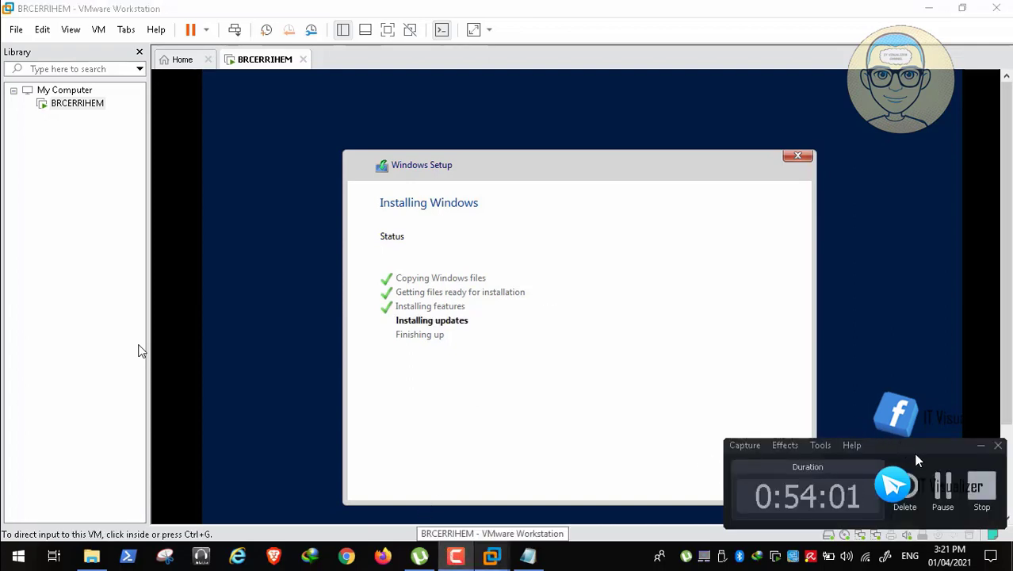
Step: Open Task Manager on the host, examine the CPU, memory, disk, network and GPU usage of its processes, and minimize it
right_click(591, 561)
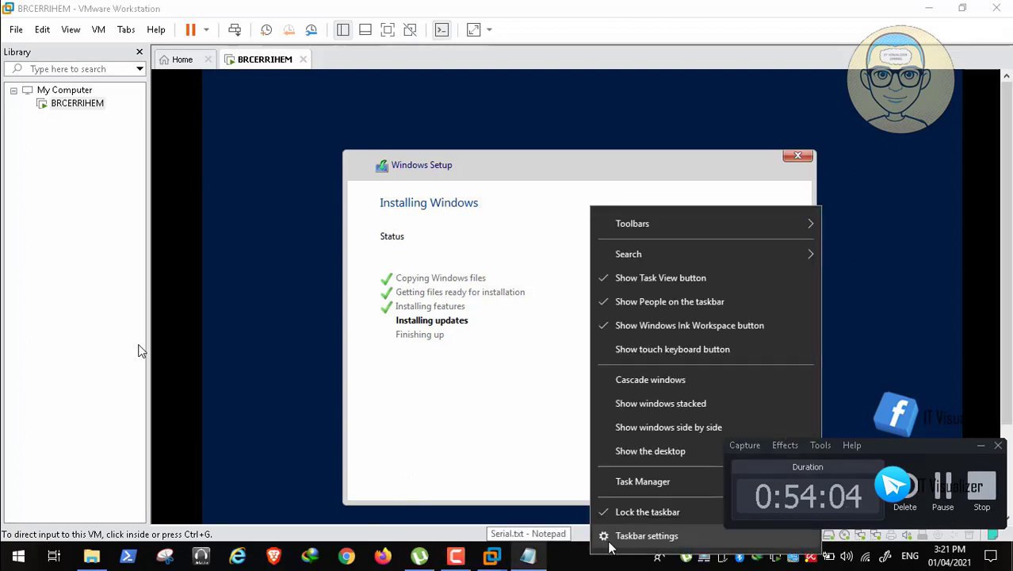
left_click(639, 480)
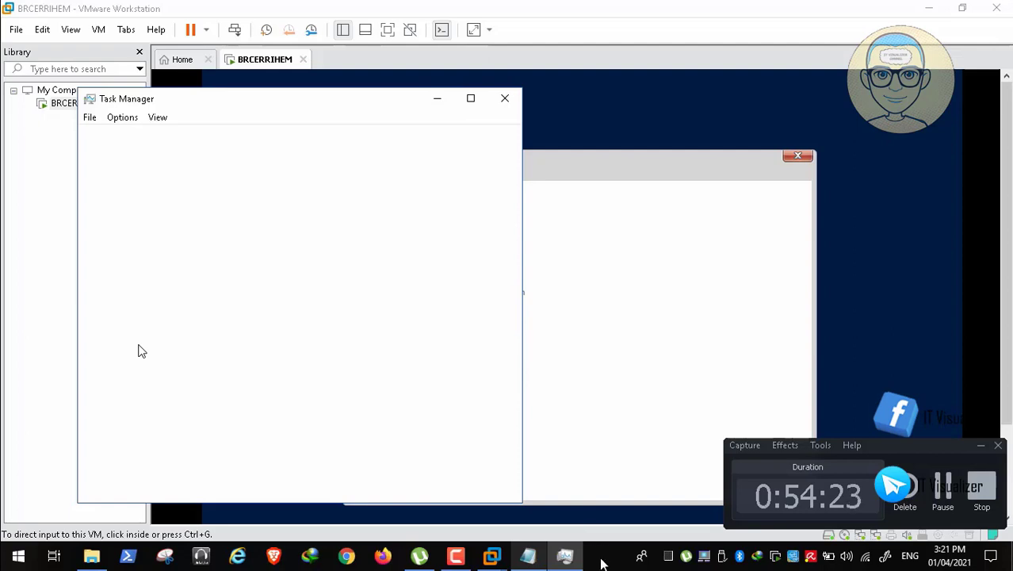
left_click(437, 101)
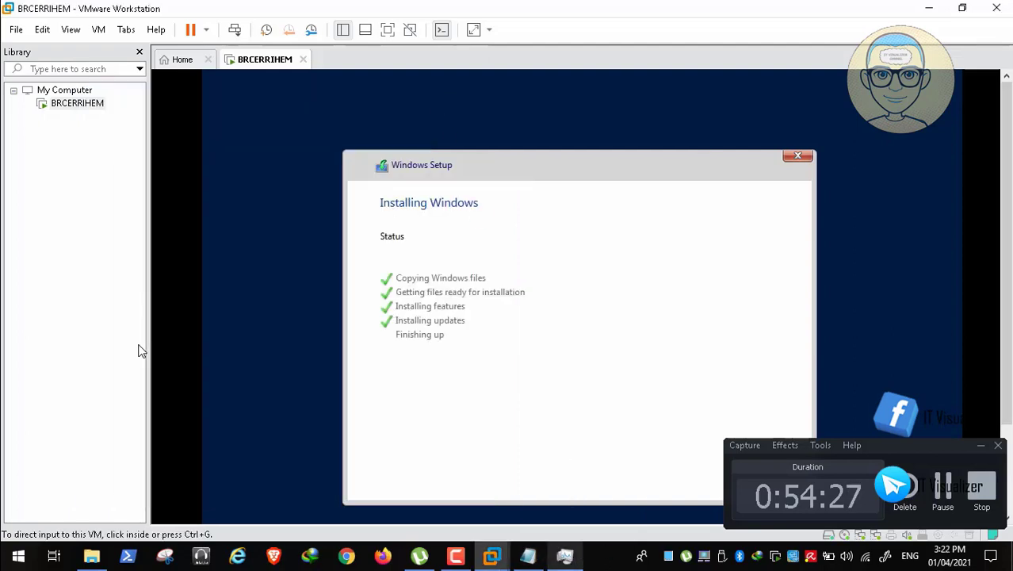
left_click(566, 557)
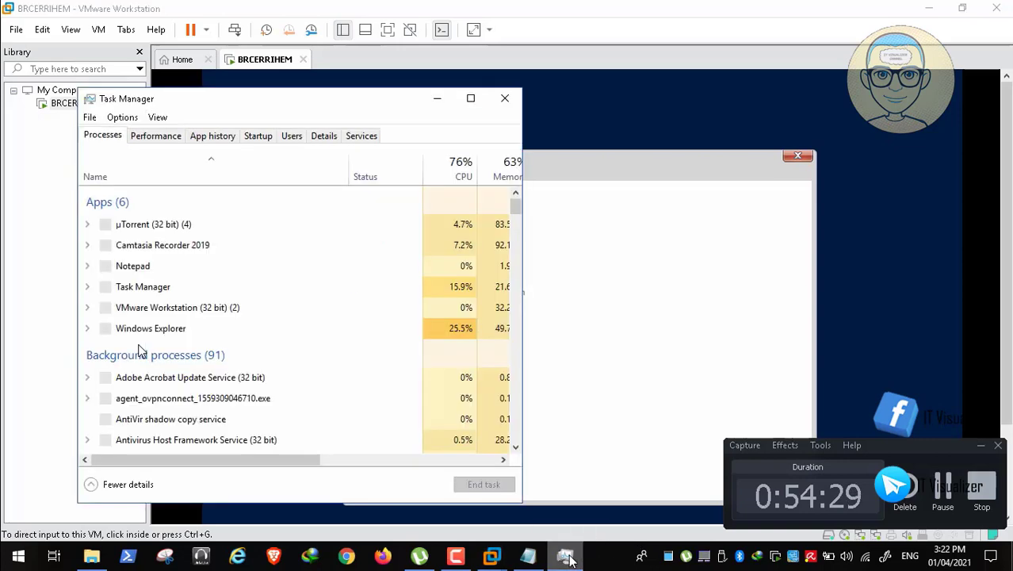
left_click(466, 464)
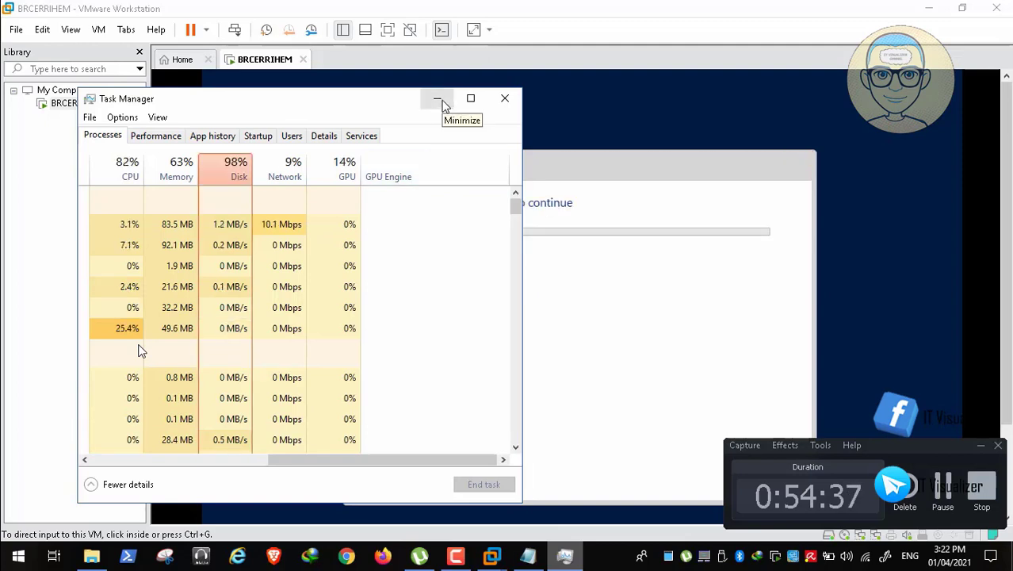
left_click(437, 101)
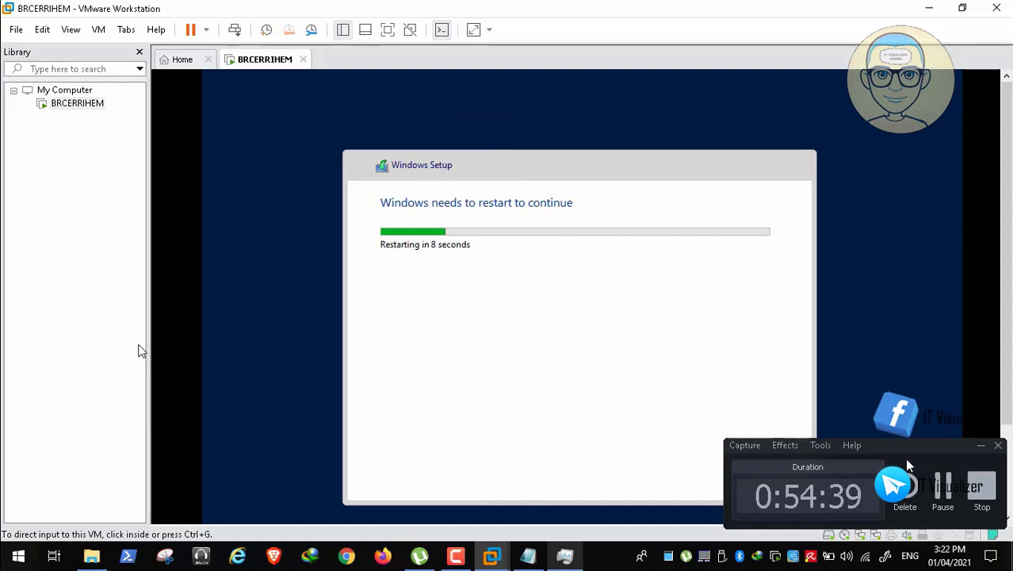
Step: Minimize the screen recorder and restart the virtual machine immediately to continue Windows Setup
left_click(981, 446)
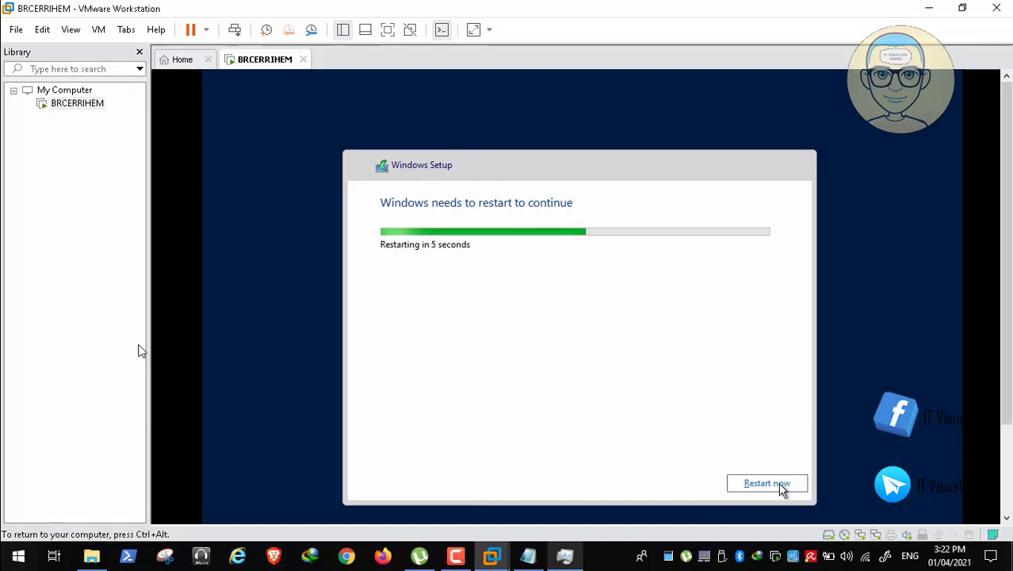
left_click(781, 487)
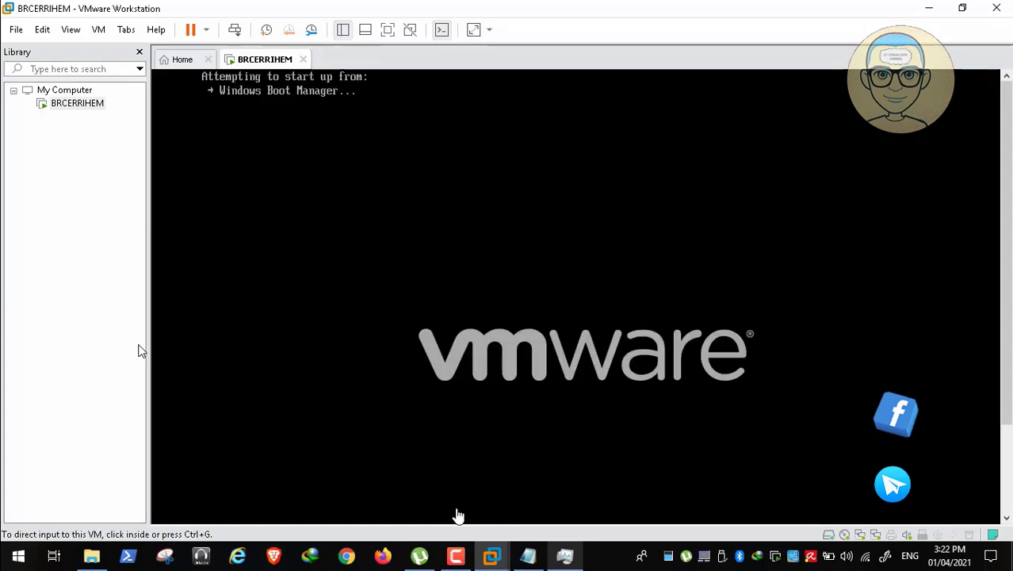
left_click(461, 557)
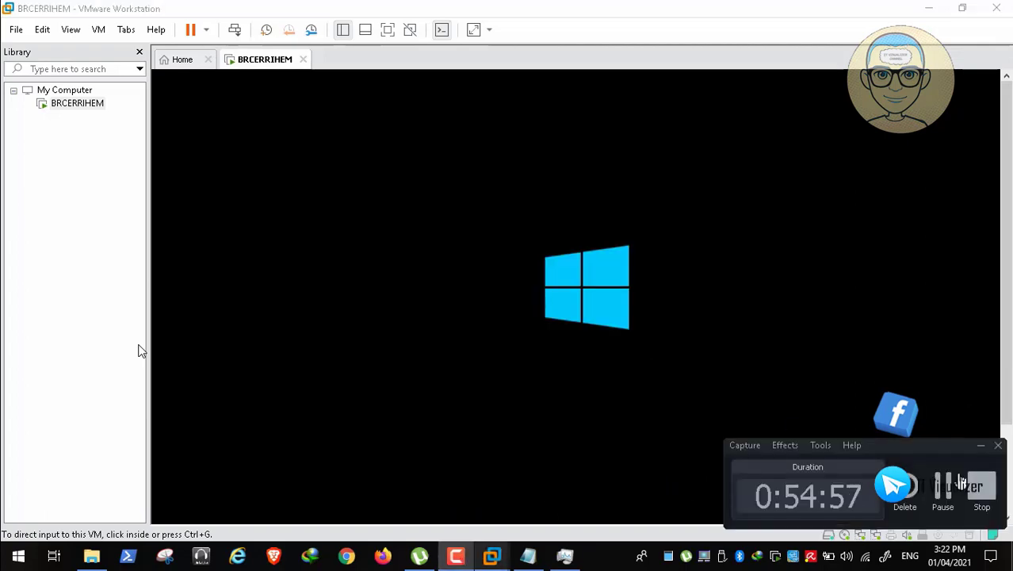
left_click(943, 491)
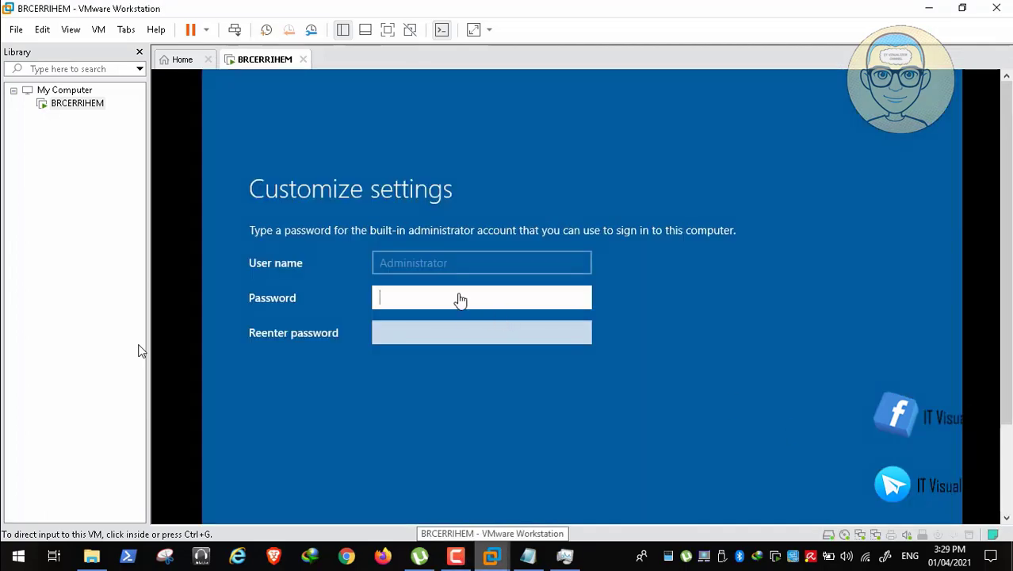
Step: Enter and re-enter the built-in Administrator account's password and finish the Windows Server setup
left_click(453, 296)
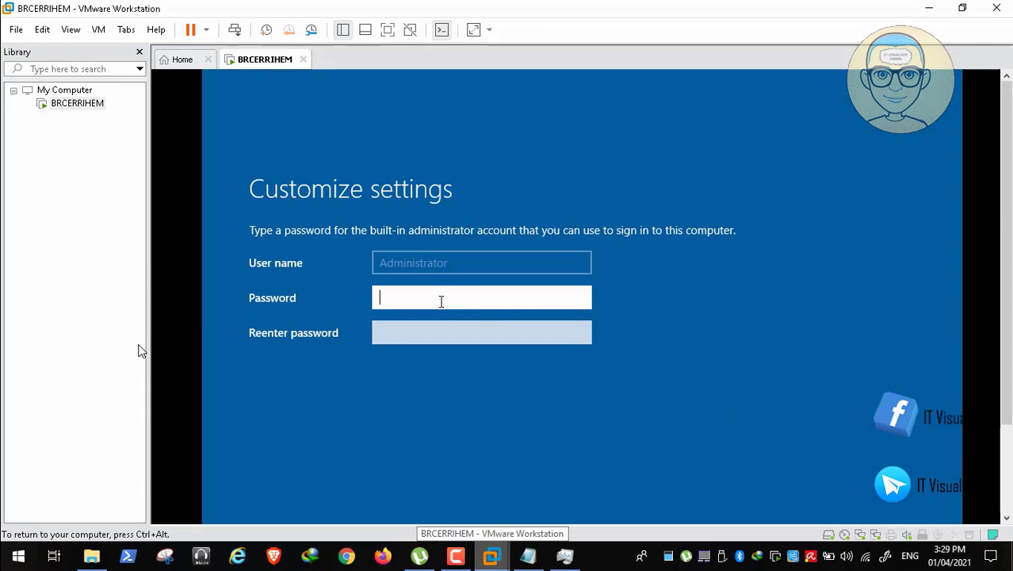
type("******")
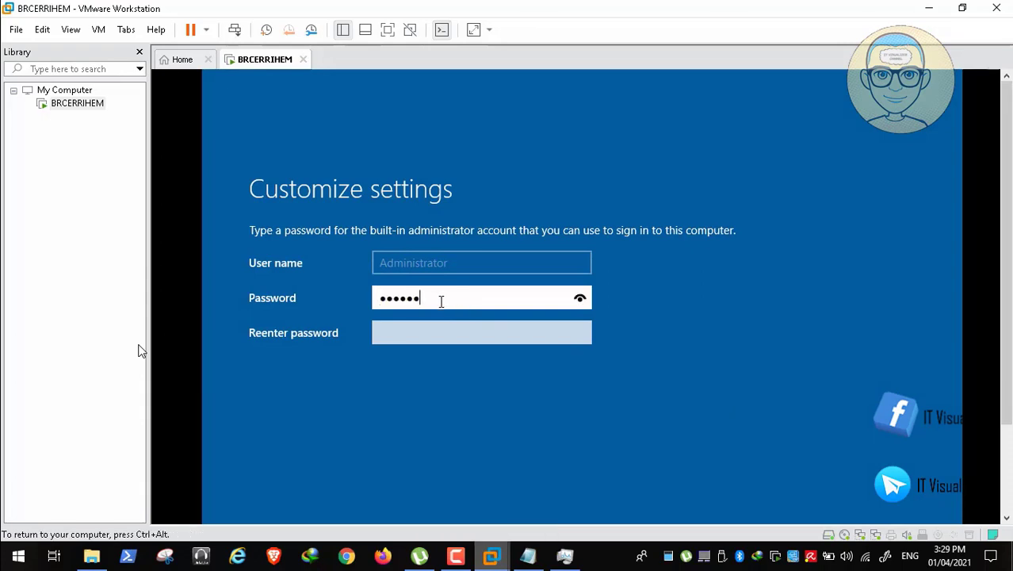
type("****")
key("Tab")
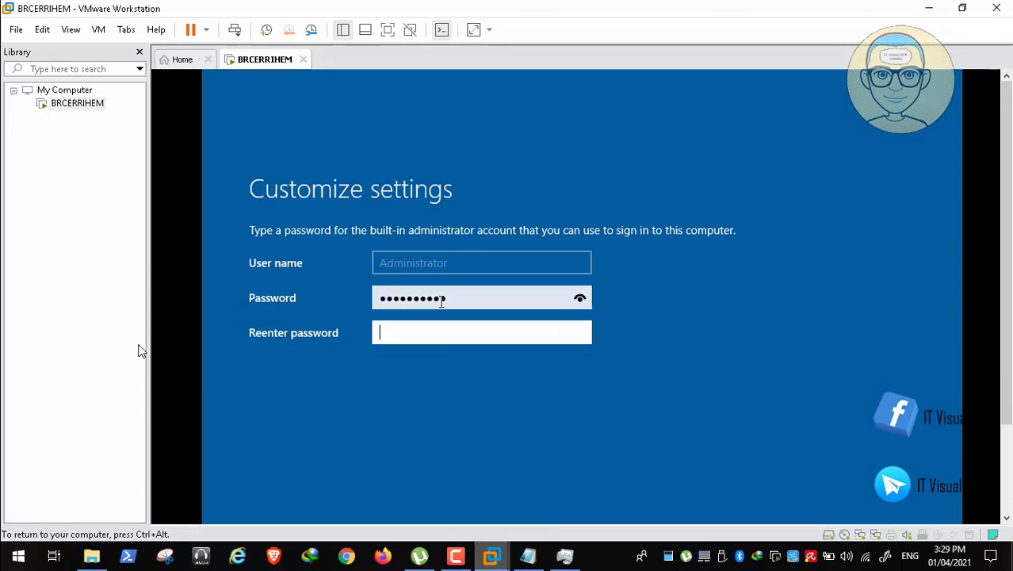
type("**********")
left_click_drag(1008, 338, 1008, 370)
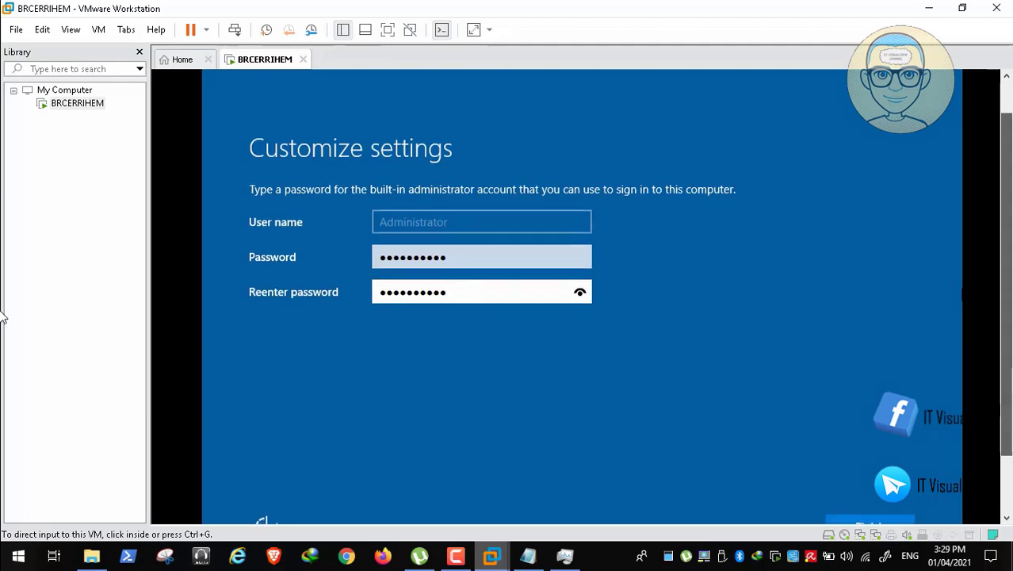
scroll(154, 235, "down", 2)
left_click(477, 231)
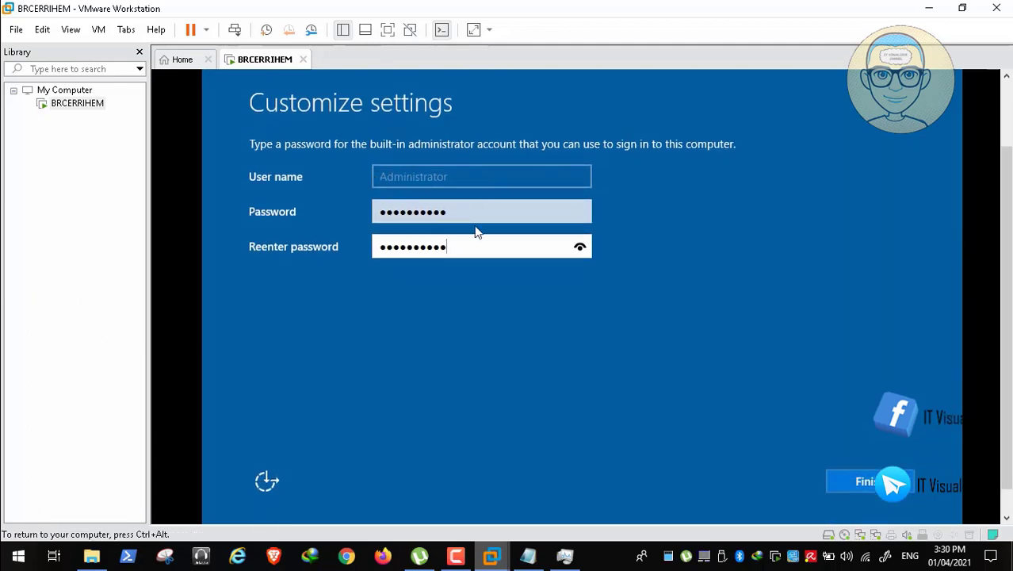
key("Return")
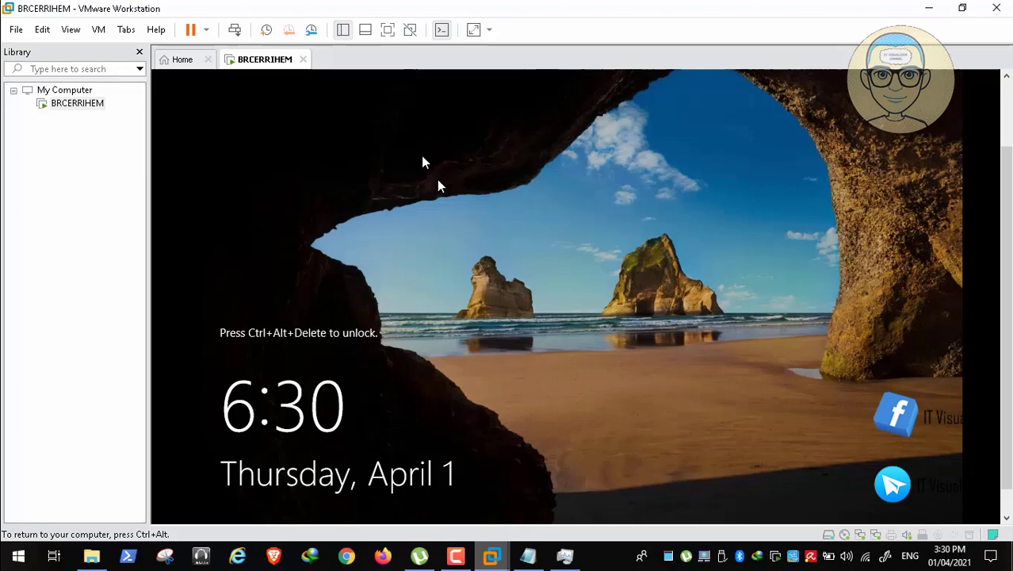
Step: Mount the VMware Tools installer disc in the virtual machine and dismiss the installation hint
left_click(98, 31)
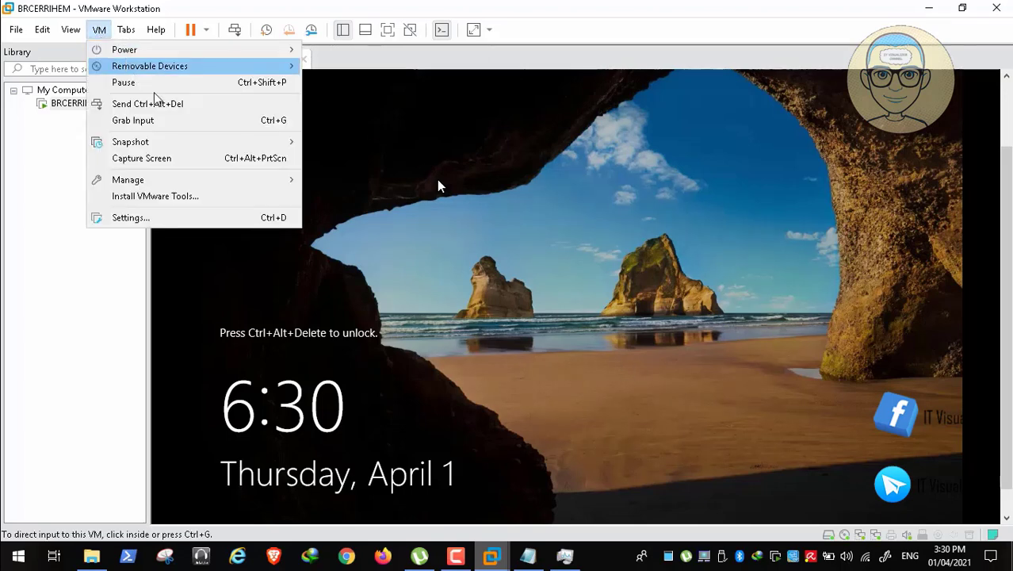
left_click(176, 197)
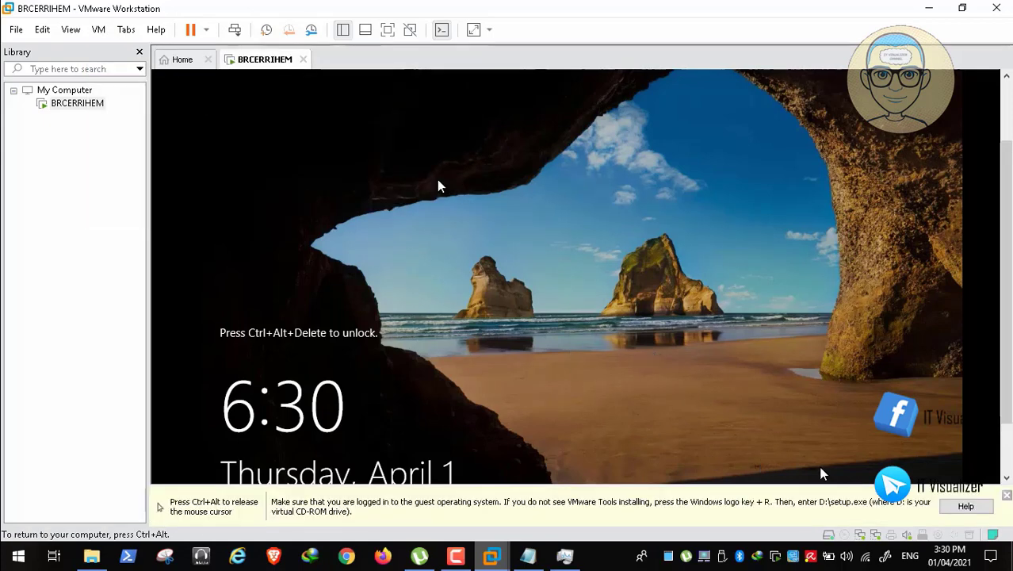
key("ctrl+alt")
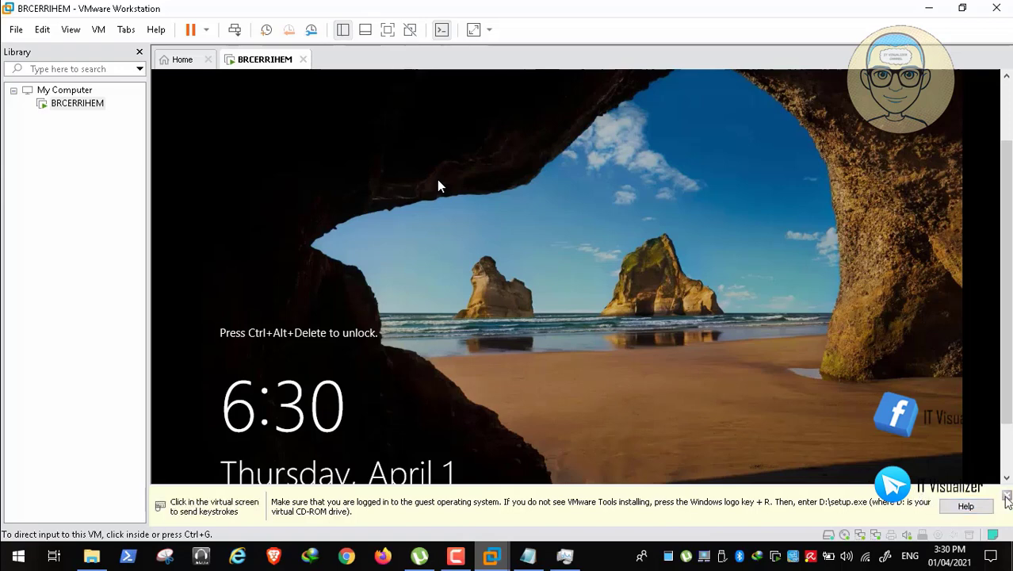
left_click(1006, 495)
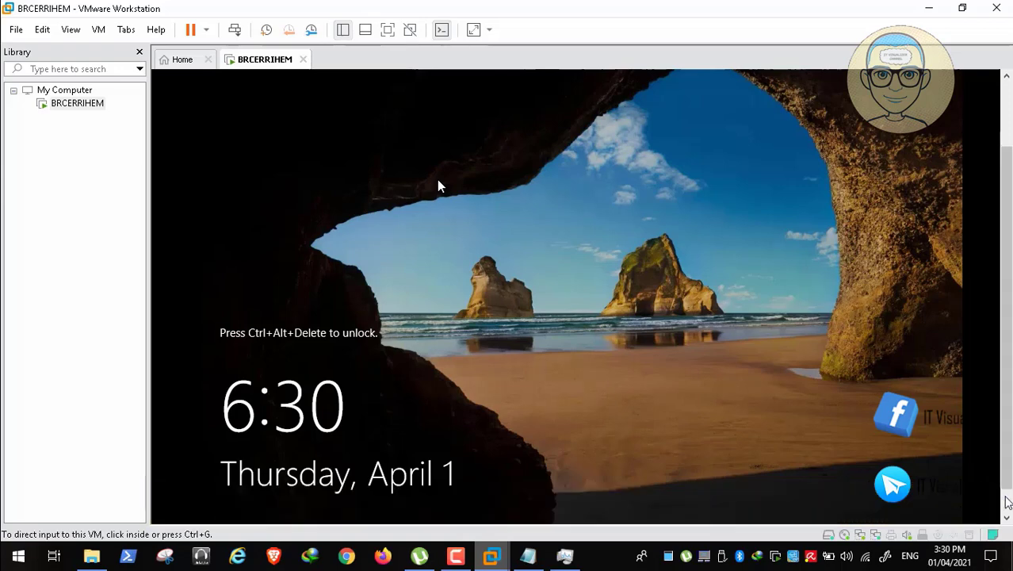
Step: Send Ctrl+Alt+Del to the virtual machine and sign in to Administrator with the account password
left_click(236, 32)
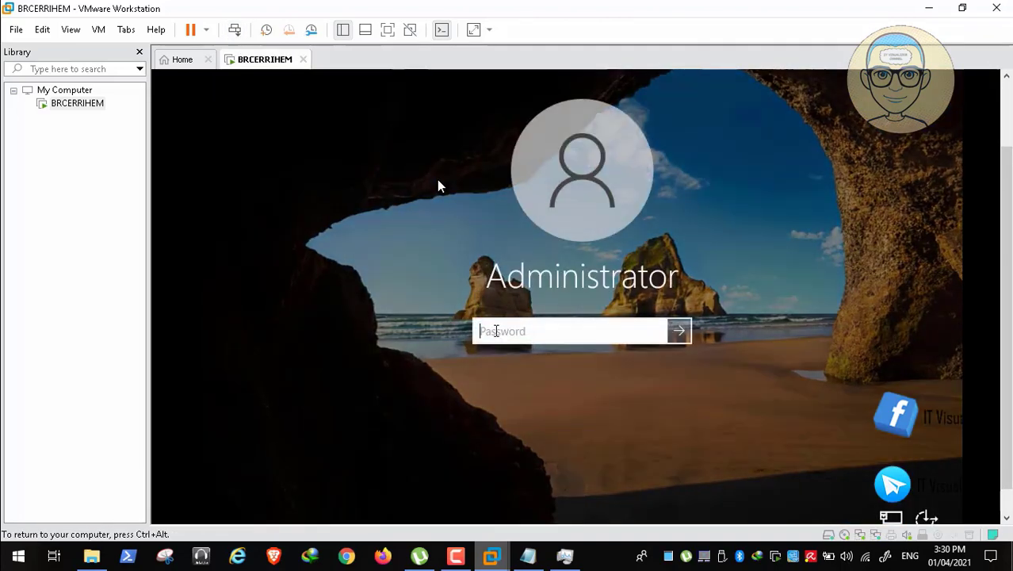
type("************")
key("Return")
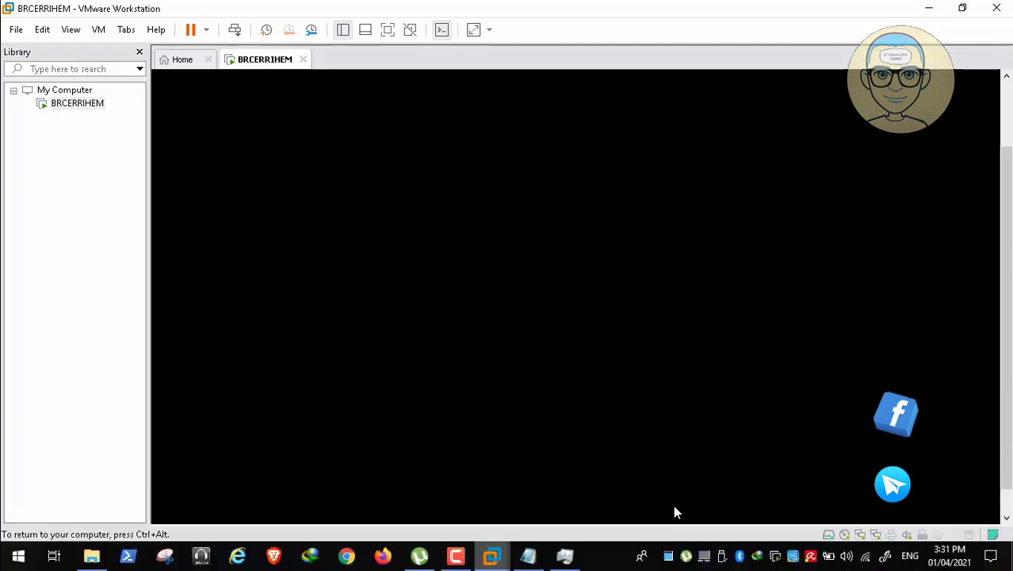
left_click(662, 524)
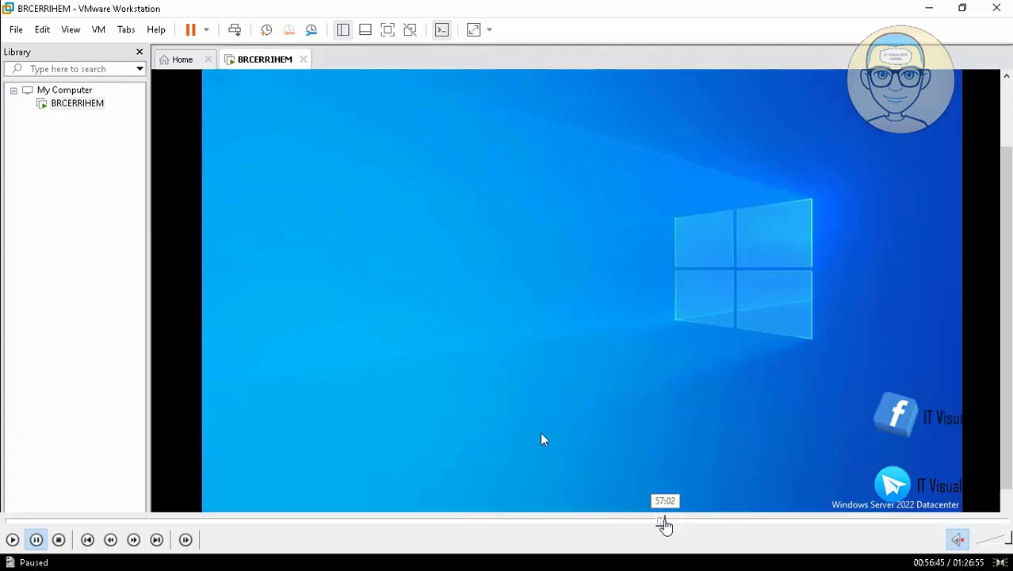
left_click(665, 523)
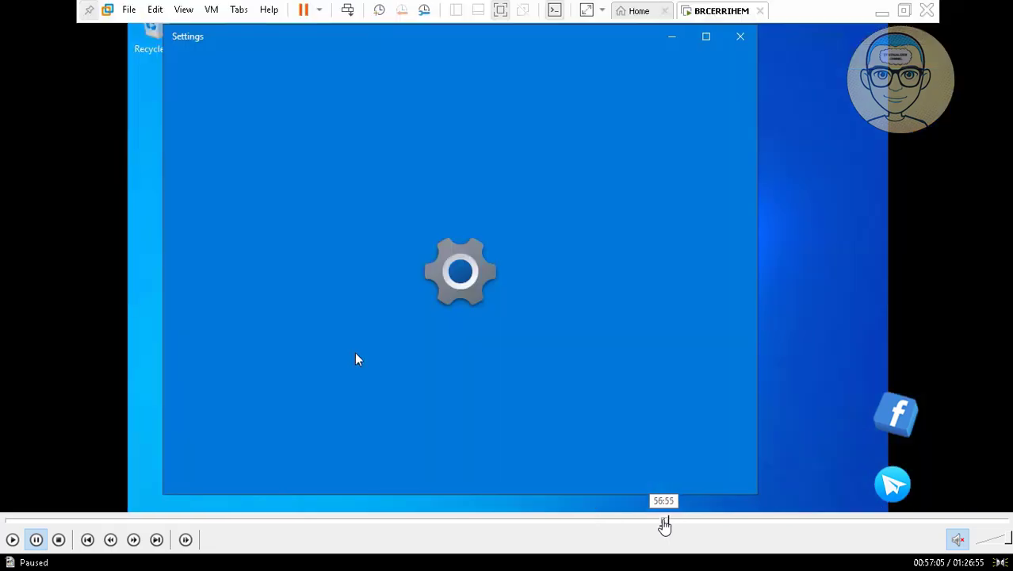
left_click(664, 522)
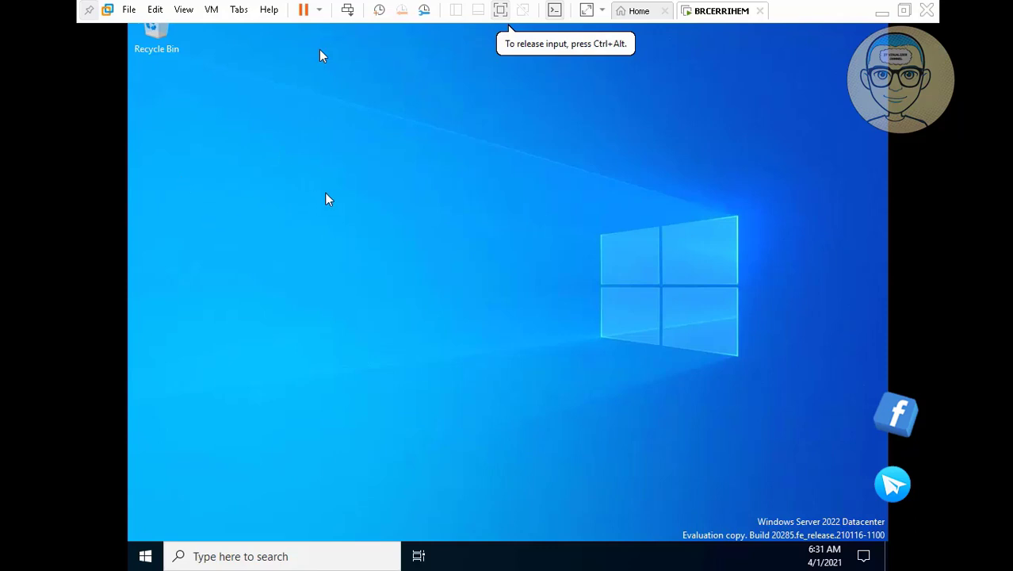
left_click(12, 539)
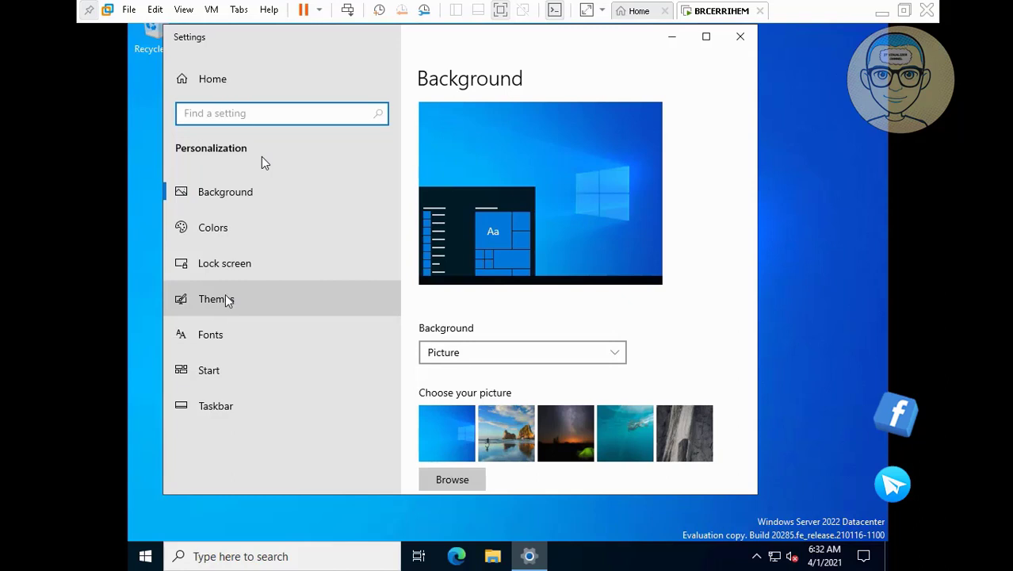
Step: Add the Computer, User's Files, Network and Control Panel icons to the desktop through the desktop icon settings in Themes, and close Settings
left_click(227, 300)
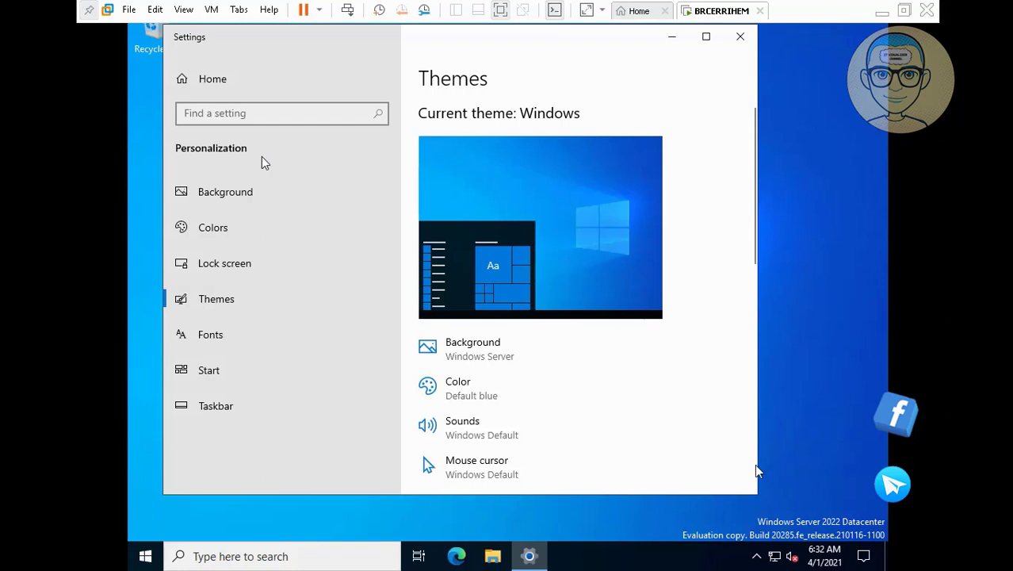
scroll(755, 473, "down", 10)
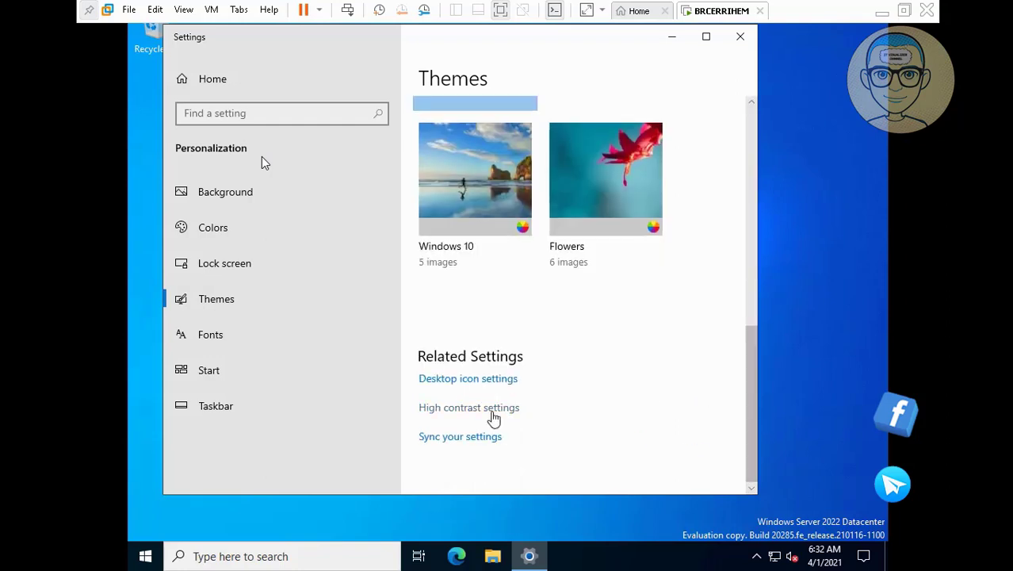
left_click(468, 379)
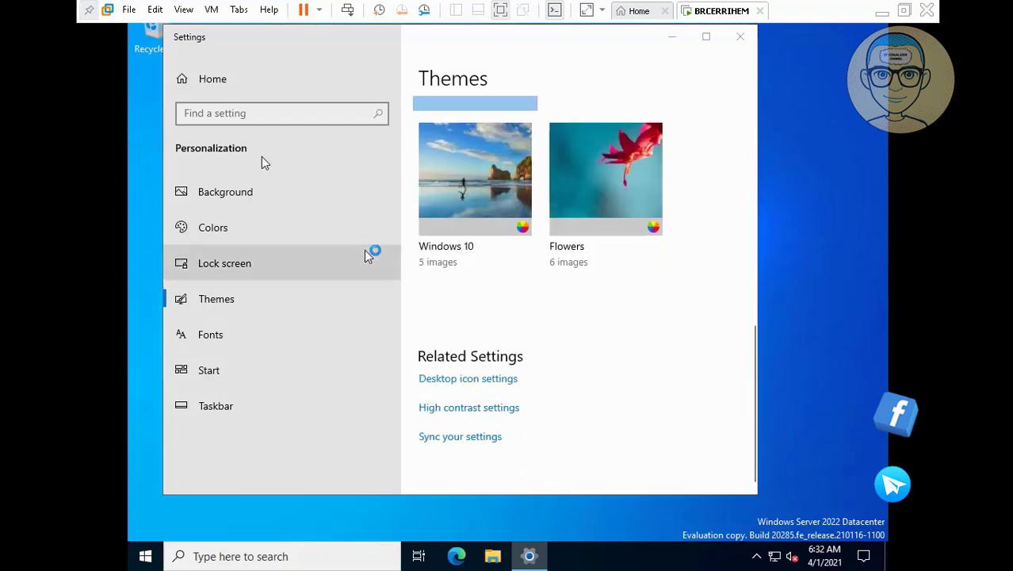
left_click(277, 187)
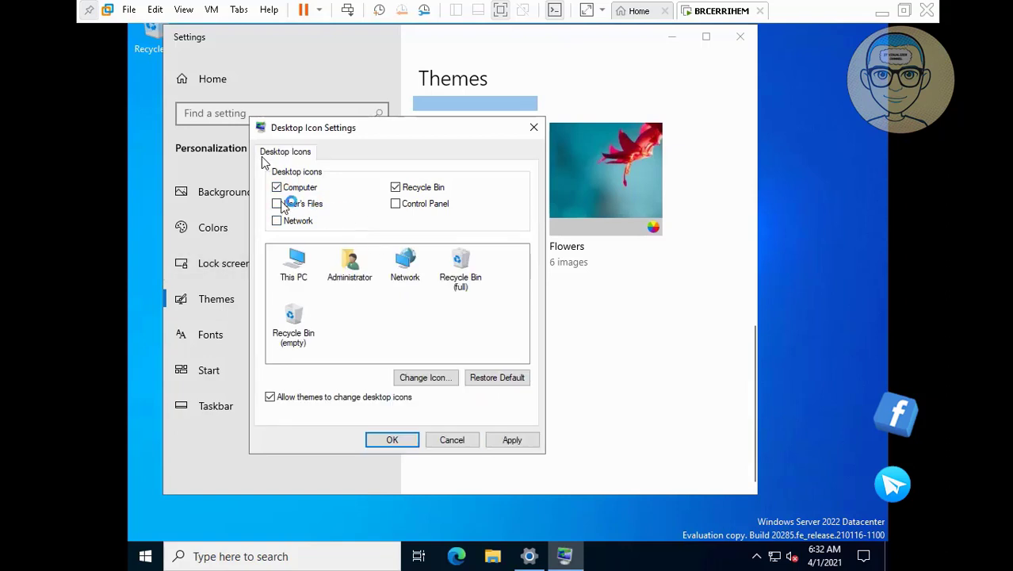
left_click(279, 204)
left_click(402, 205)
left_click(297, 221)
left_click(525, 441)
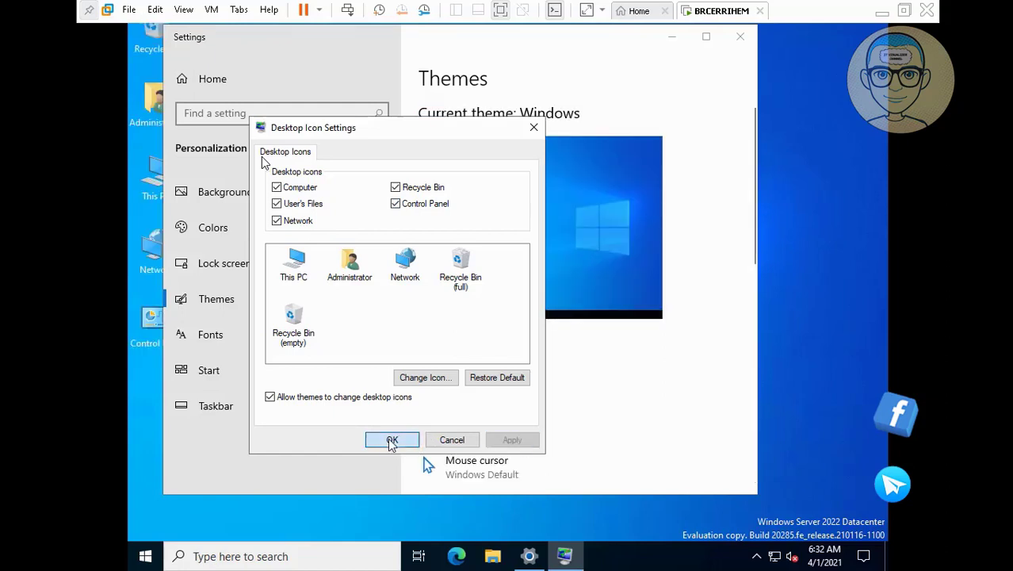
left_click(391, 440)
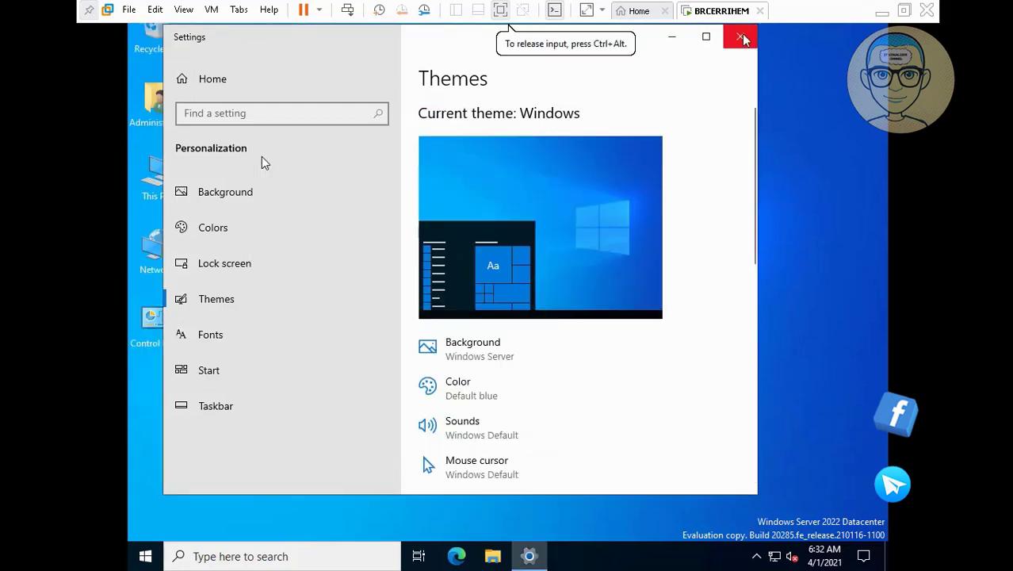
left_click(742, 37)
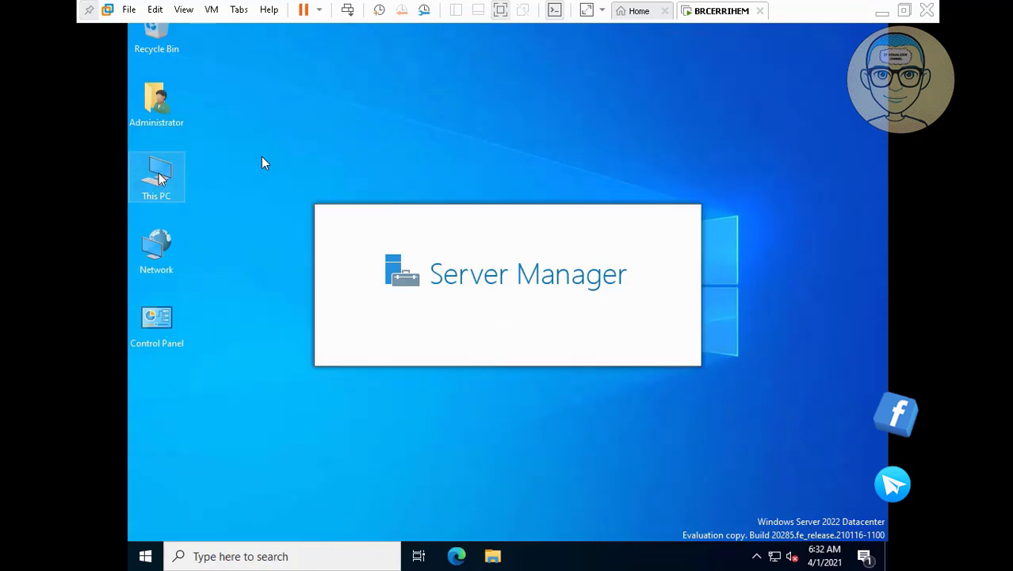
Step: Run setup64 from the VMware Tools DVD drive (D:) in This PC, dismissing the device notification, and close the file window
double_click(159, 173)
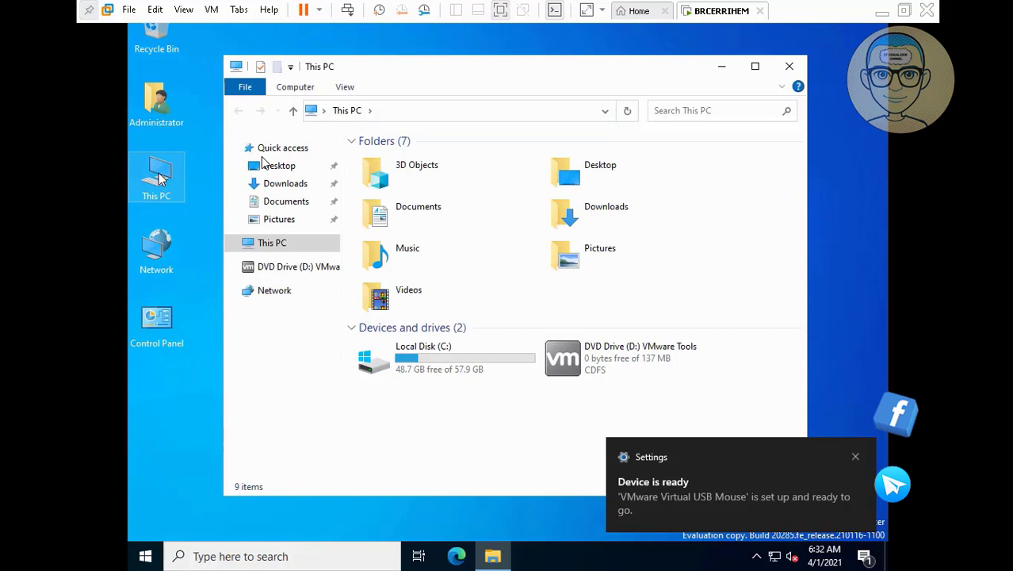
left_click(856, 459)
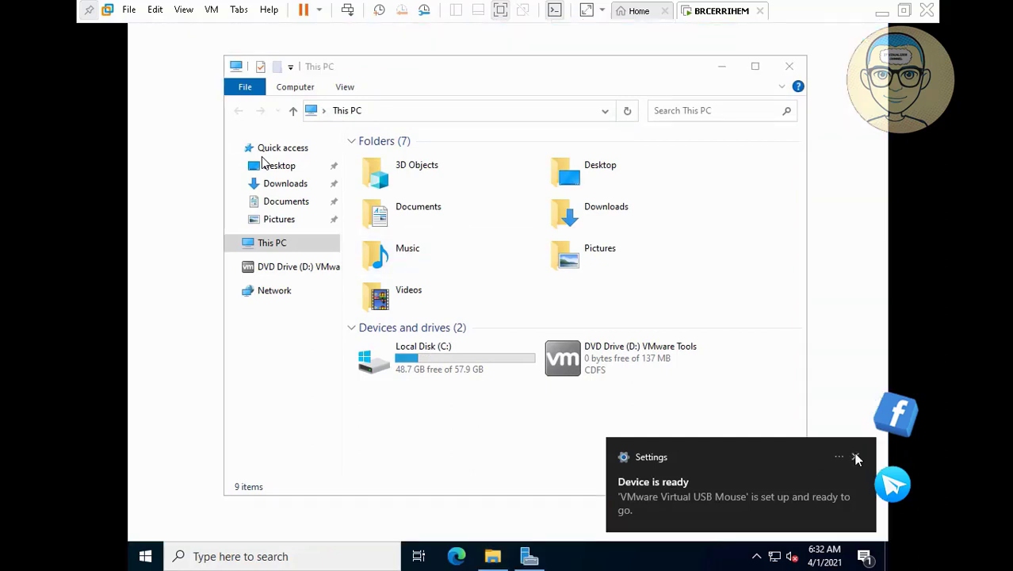
left_click(568, 367)
double_click(569, 364)
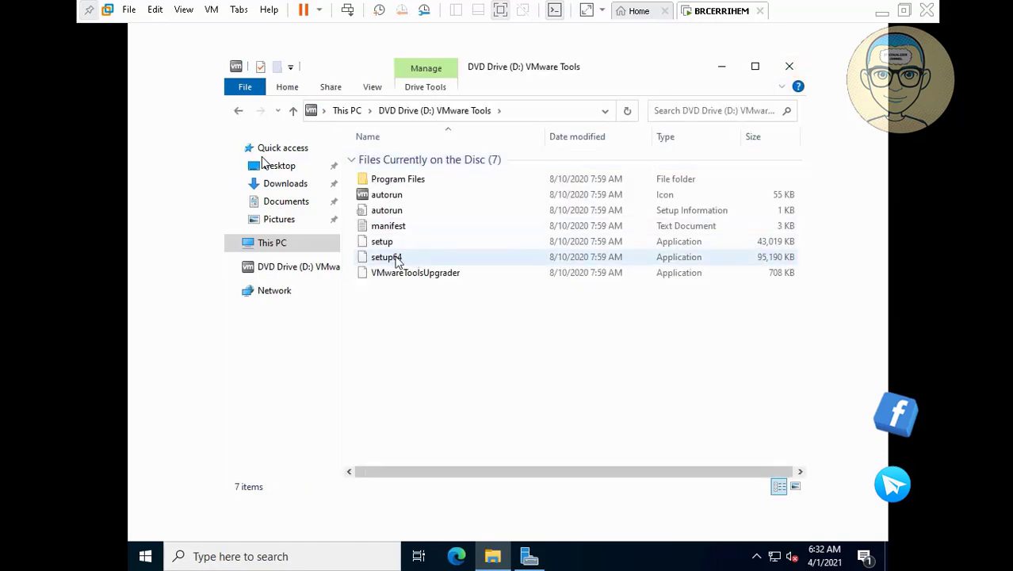
left_click(389, 260)
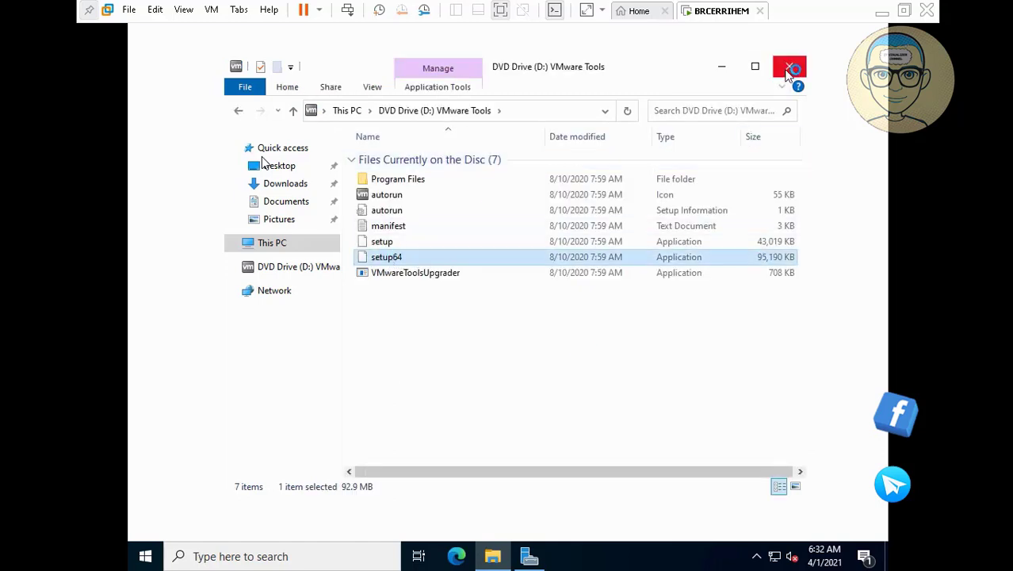
left_click(789, 66)
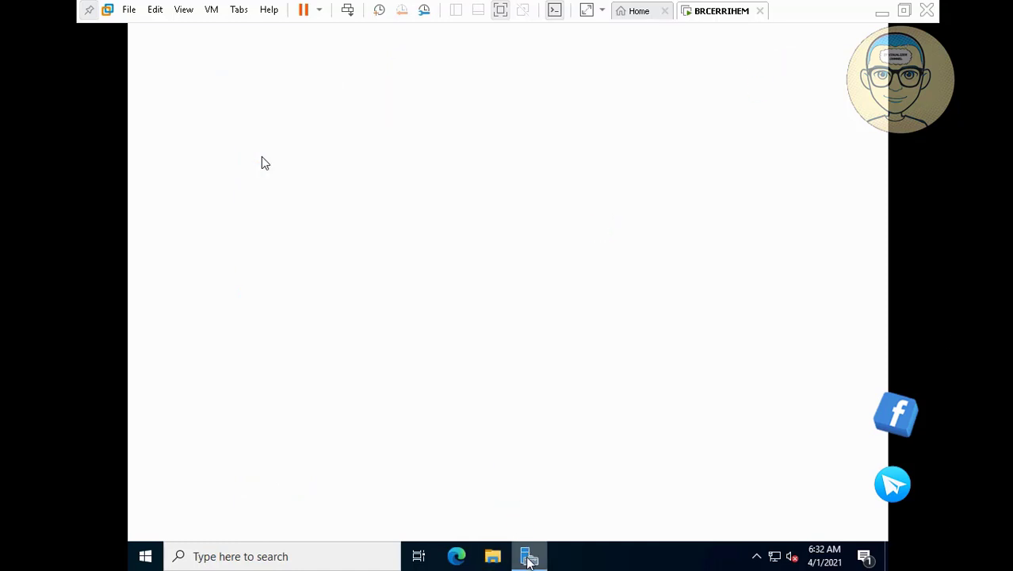
Step: Open Server Manager, close its Windows Admin Center message and show the desktop
right_click(529, 559)
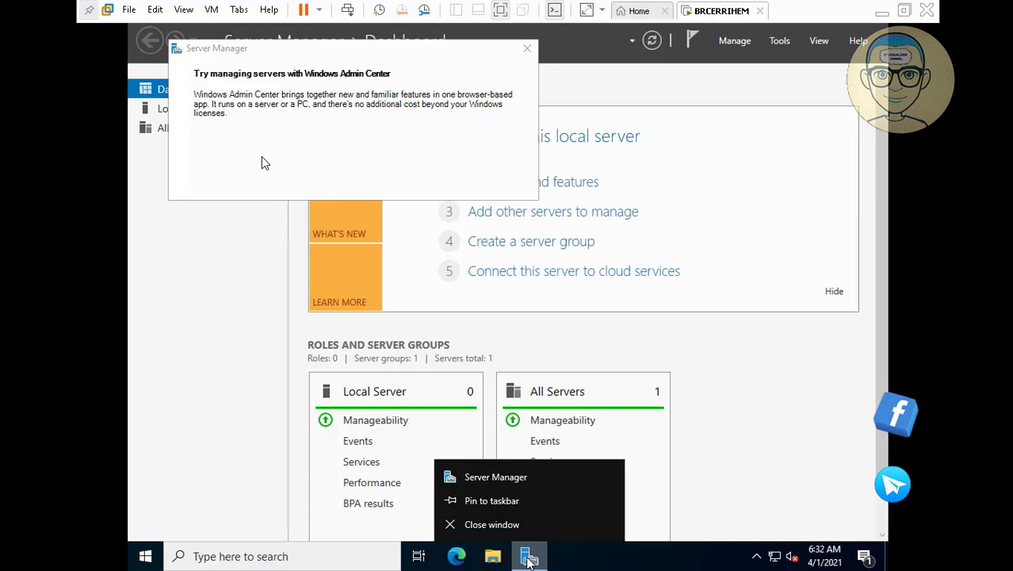
left_click(500, 479)
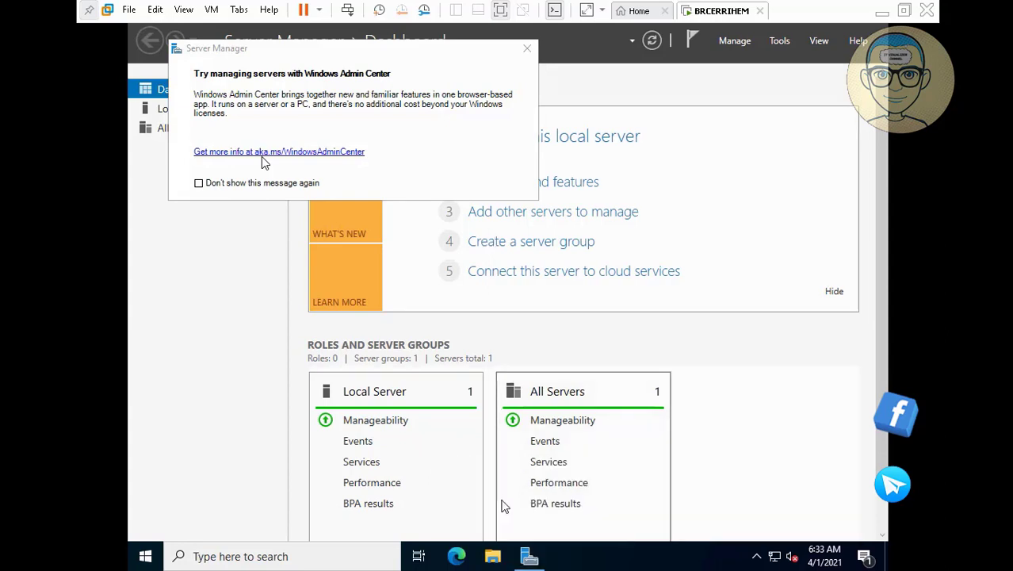
left_click(527, 49)
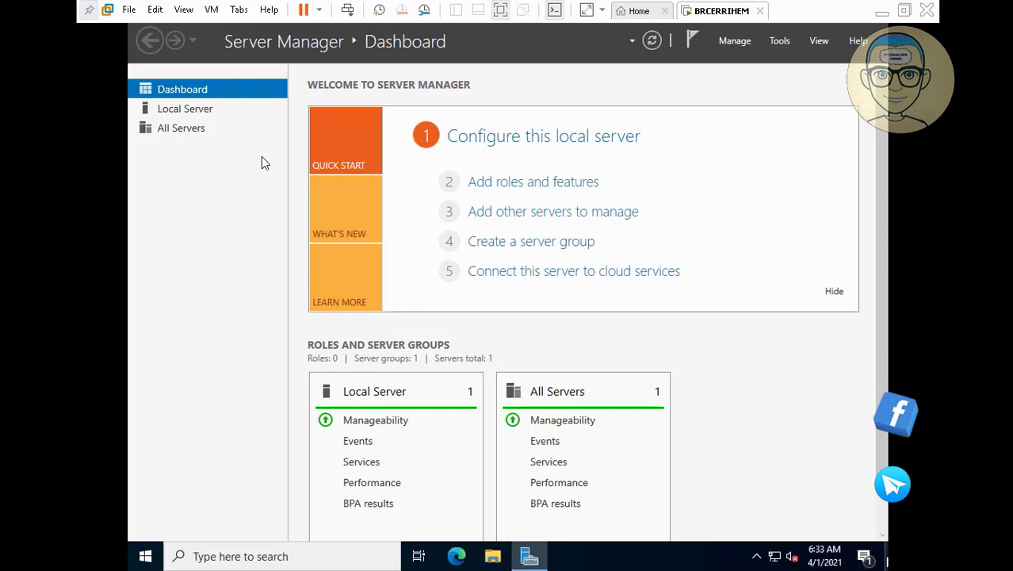
left_click(887, 561)
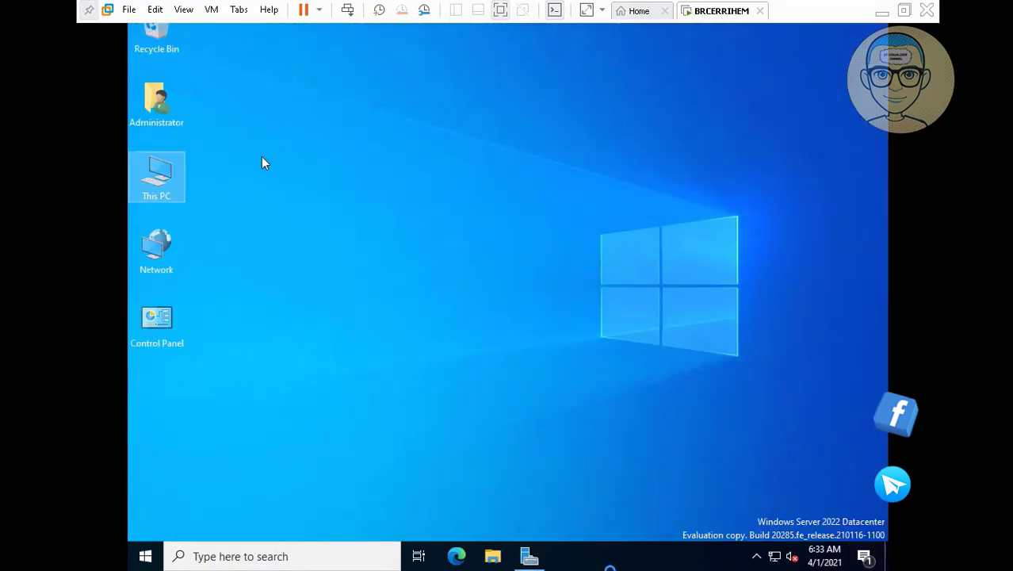
Step: Dismiss the taskbar's context menu and the µTorrent download notification
right_click(591, 559)
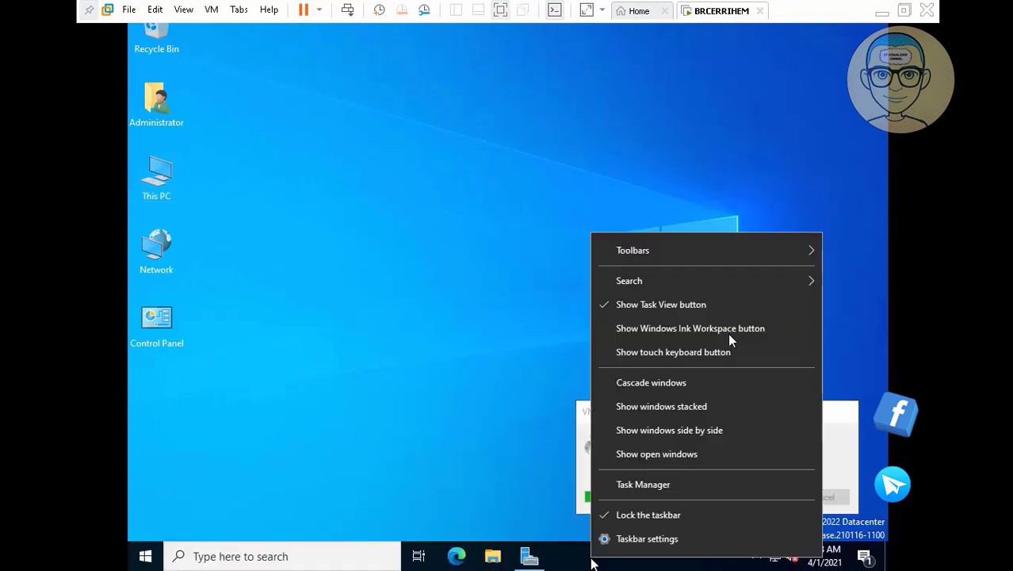
left_click(246, 292)
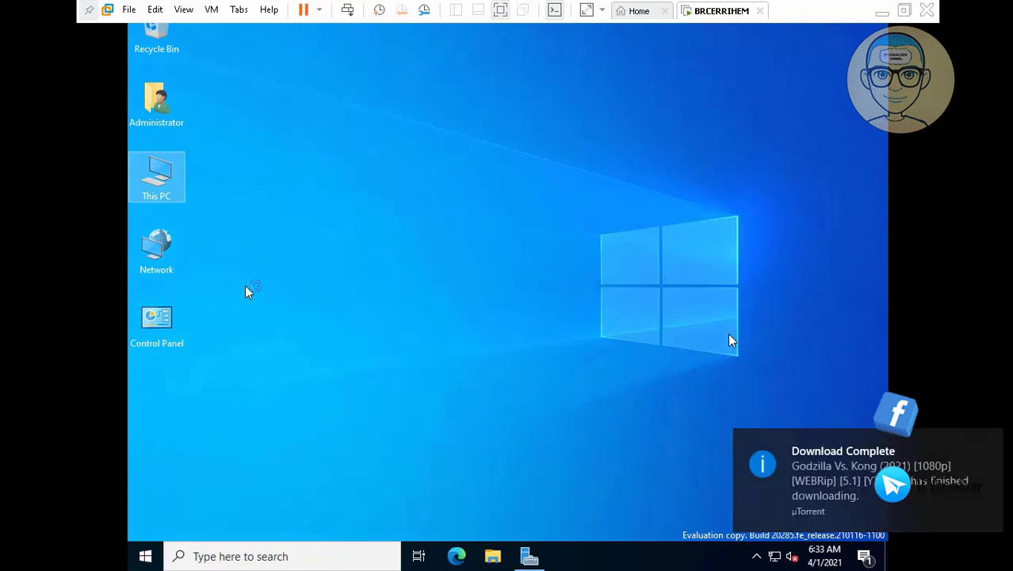
left_click(991, 445)
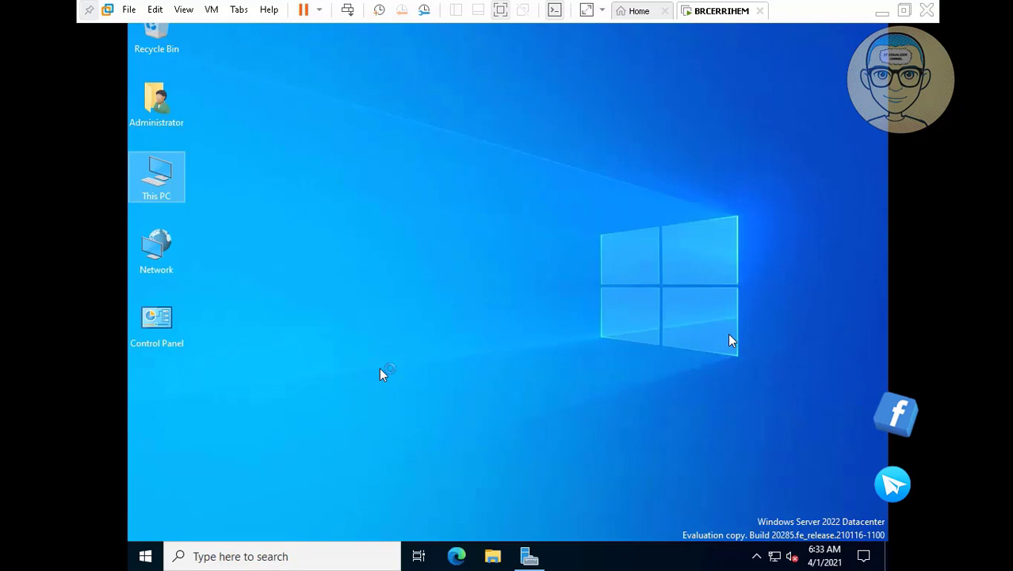
Step: Bring up Server Manager and close its window to uncover the VMware Tools setup wizard
left_click(528, 558)
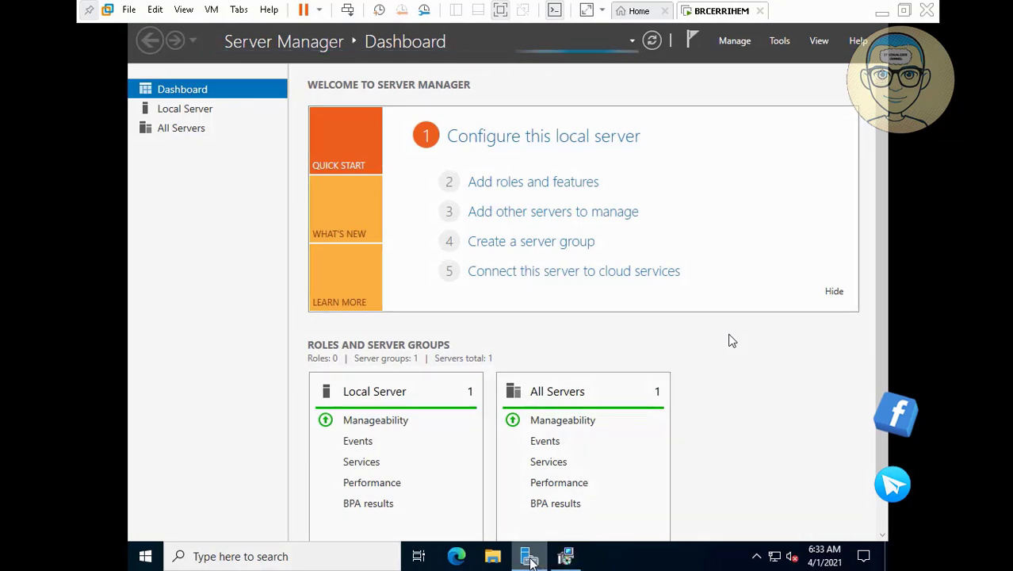
right_click(529, 560)
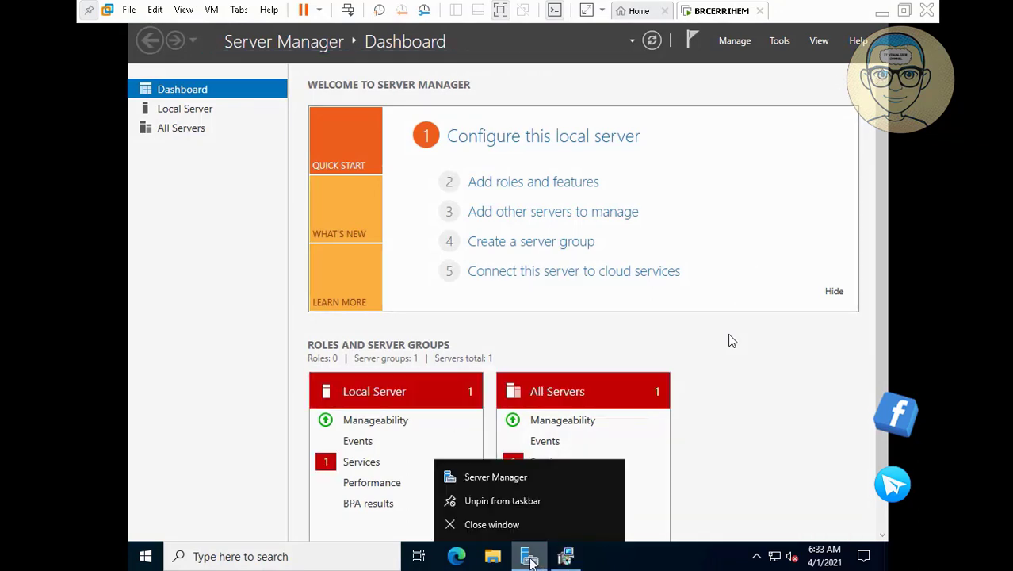
left_click(504, 525)
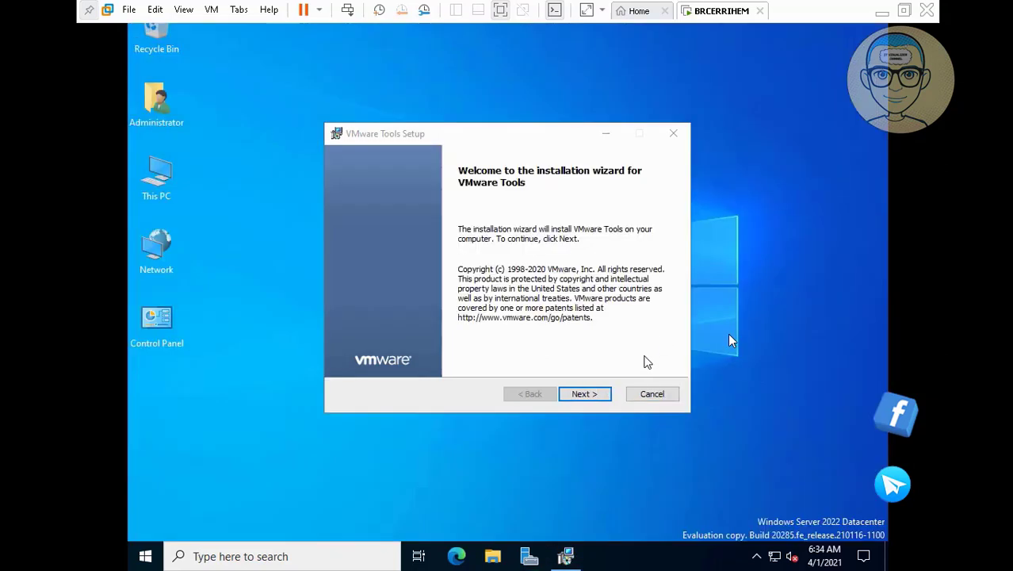
Step: Install VMware Tools with the Complete setup type, finish the wizard and restart the server
left_click(583, 394)
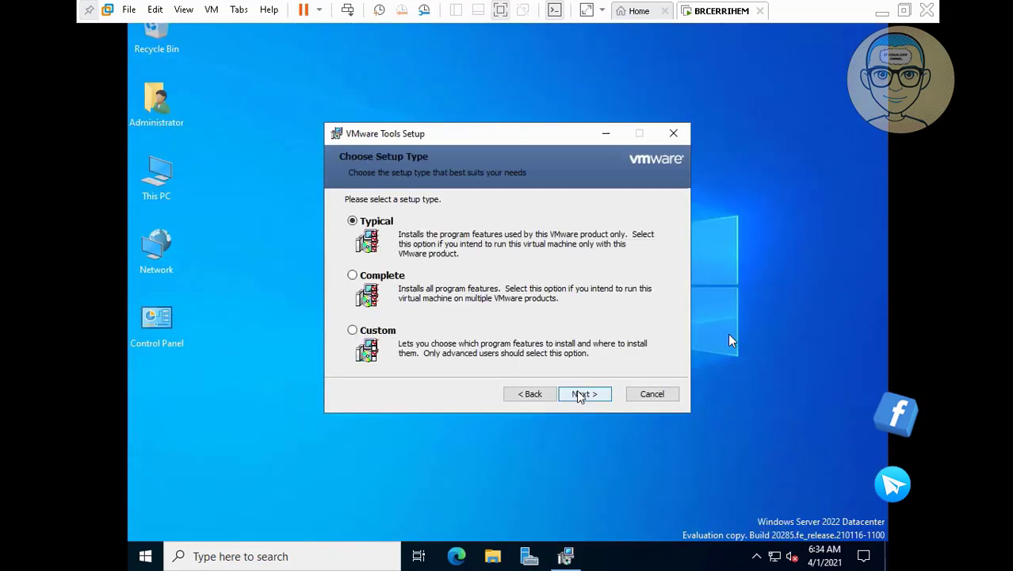
left_click(353, 275)
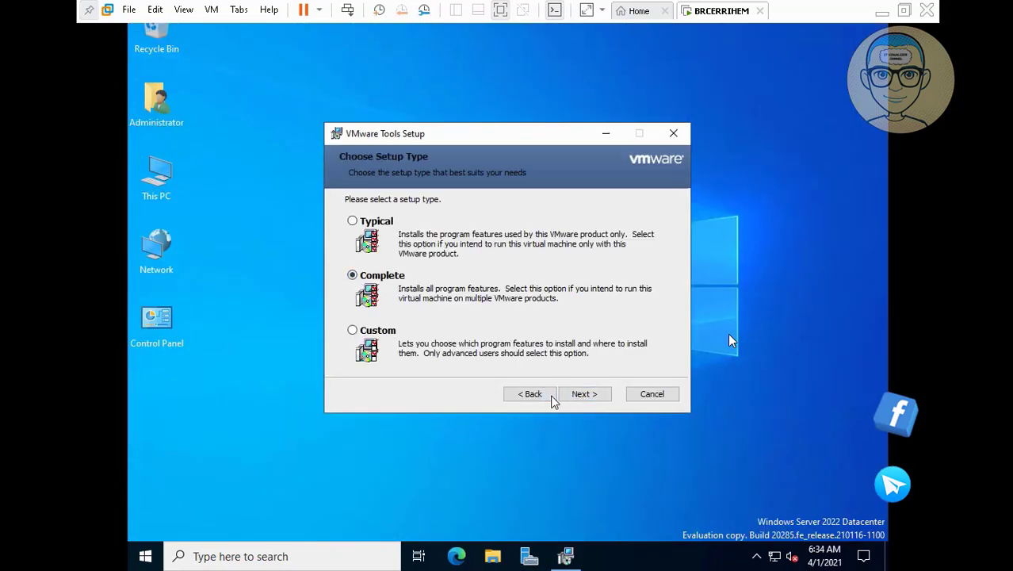
left_click(585, 394)
left_click(587, 394)
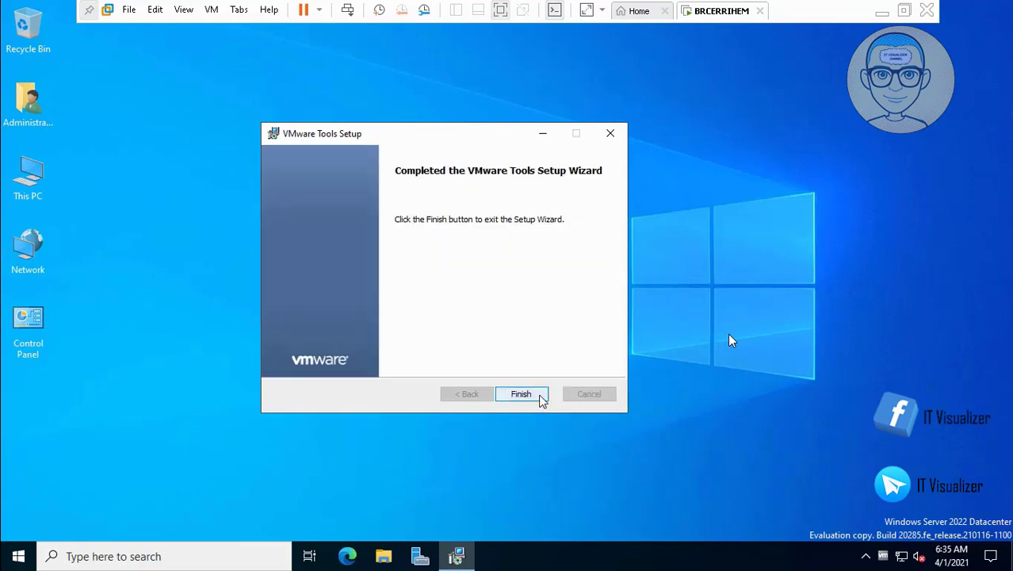
left_click(540, 397)
left_click(468, 315)
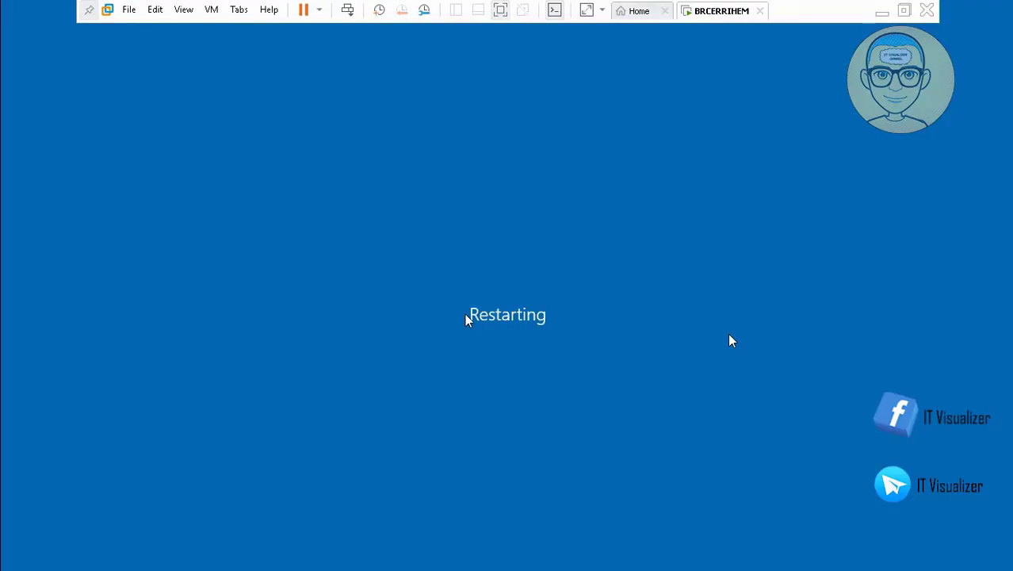
Step: Review the Shared Folders options in the virtual machine's settings and close them without saving changes
left_click(211, 11)
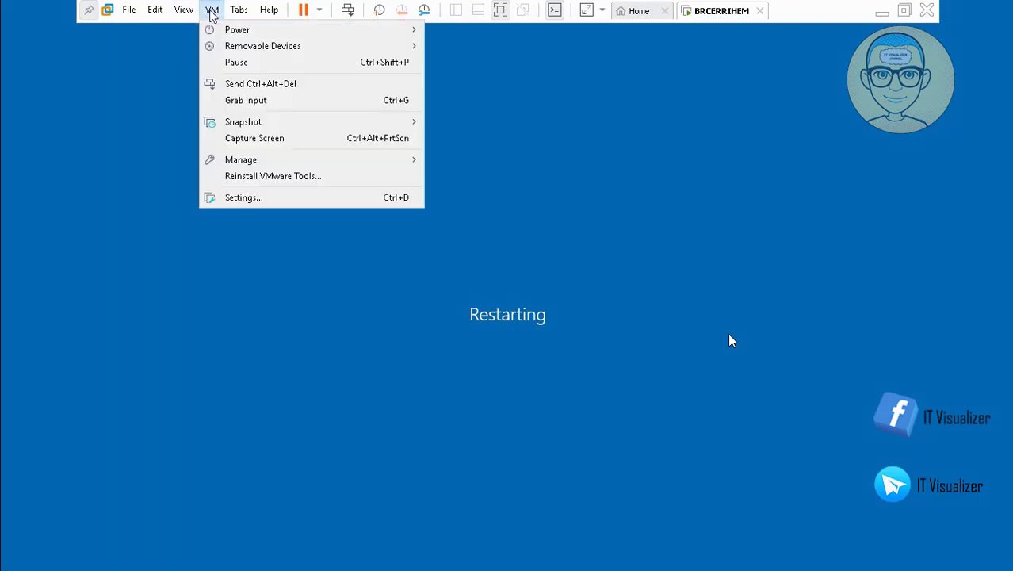
left_click(211, 11)
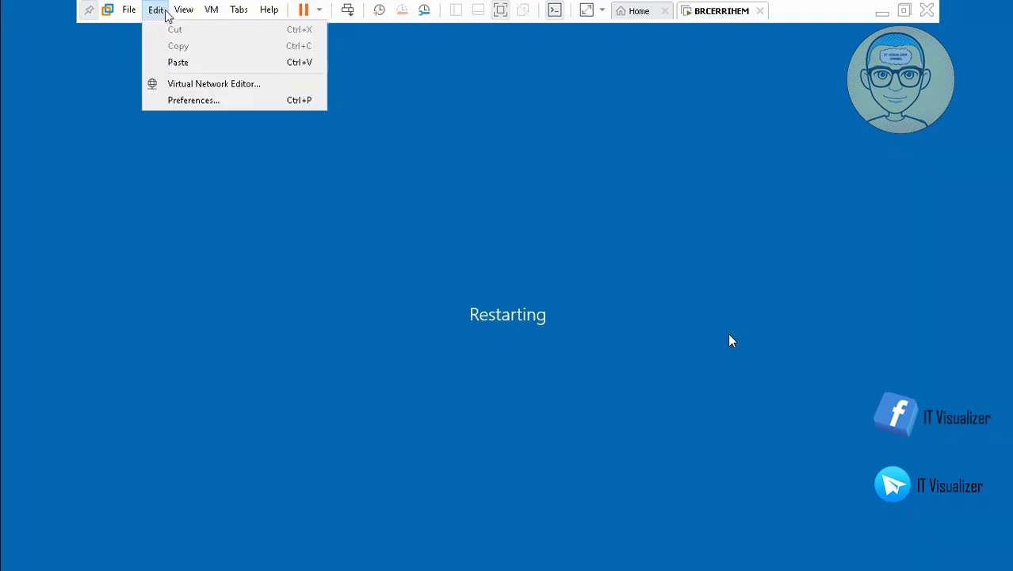
mouse_move(205, 17)
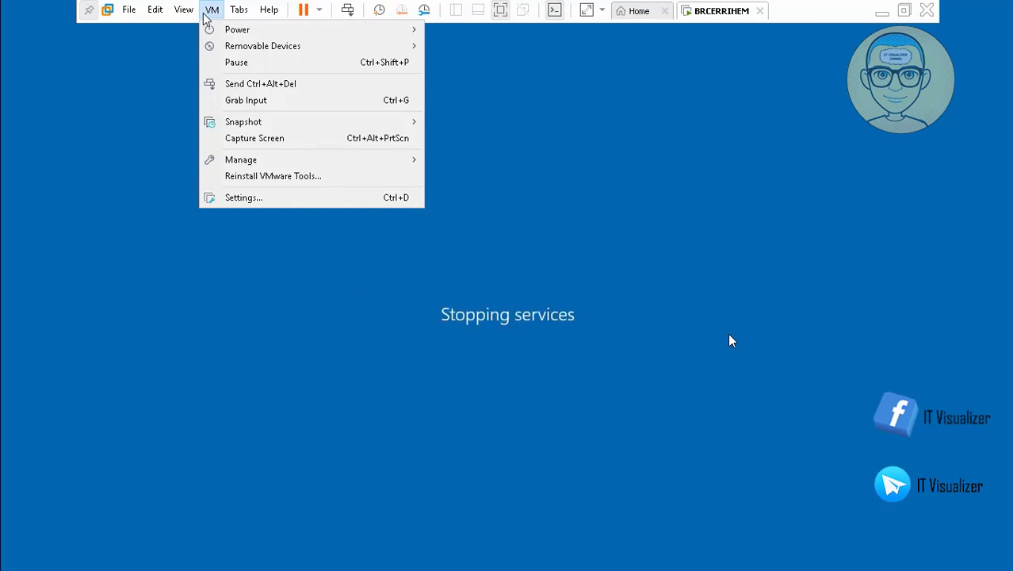
left_click(282, 199)
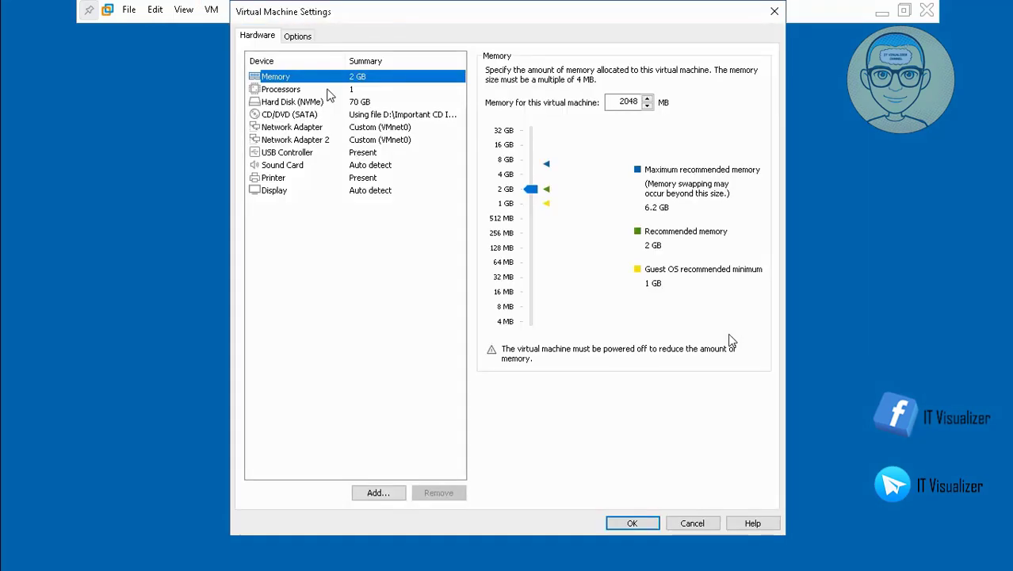
left_click(300, 37)
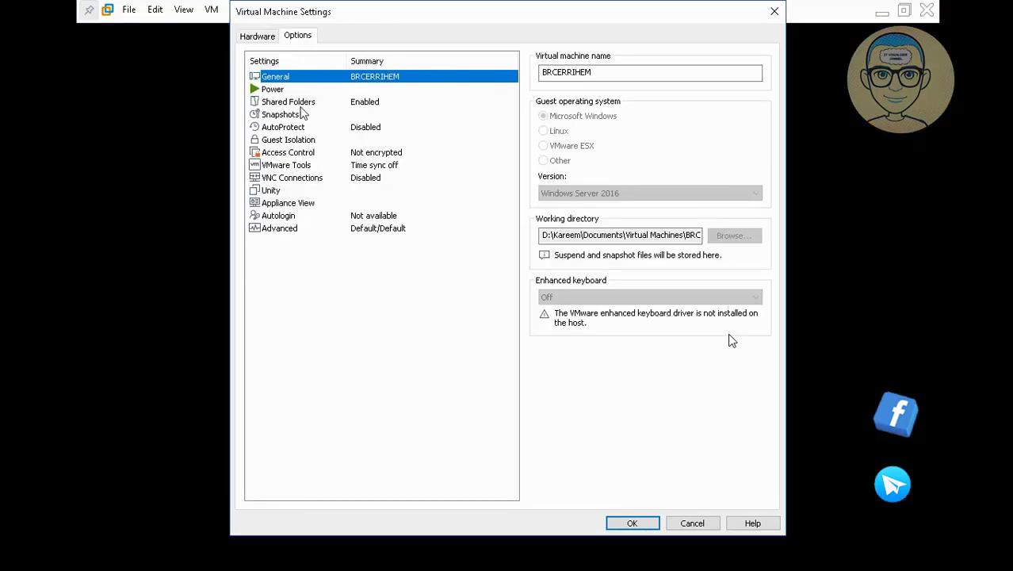
left_click(300, 104)
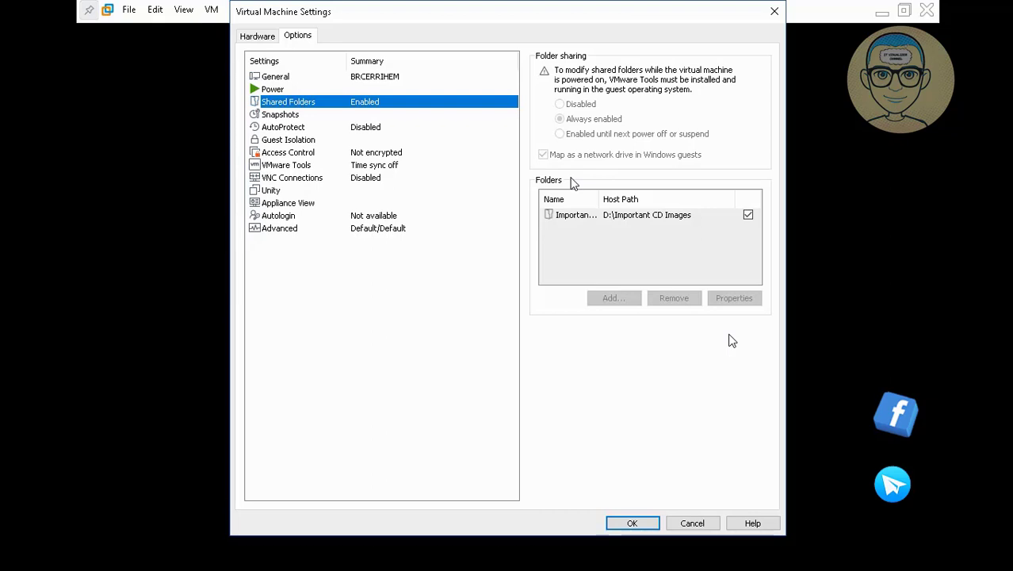
left_click(690, 525)
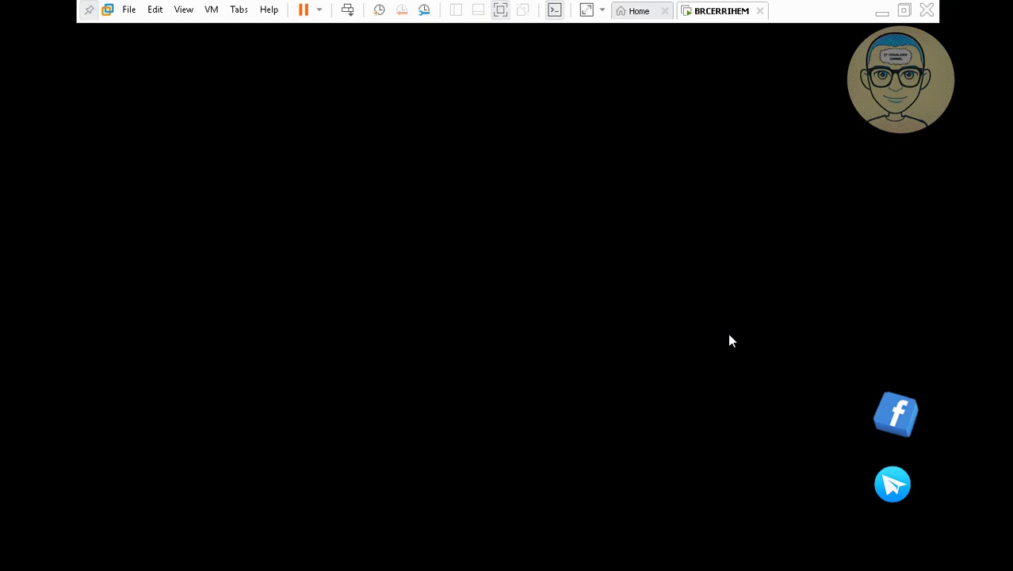
mouse_move(716, 530)
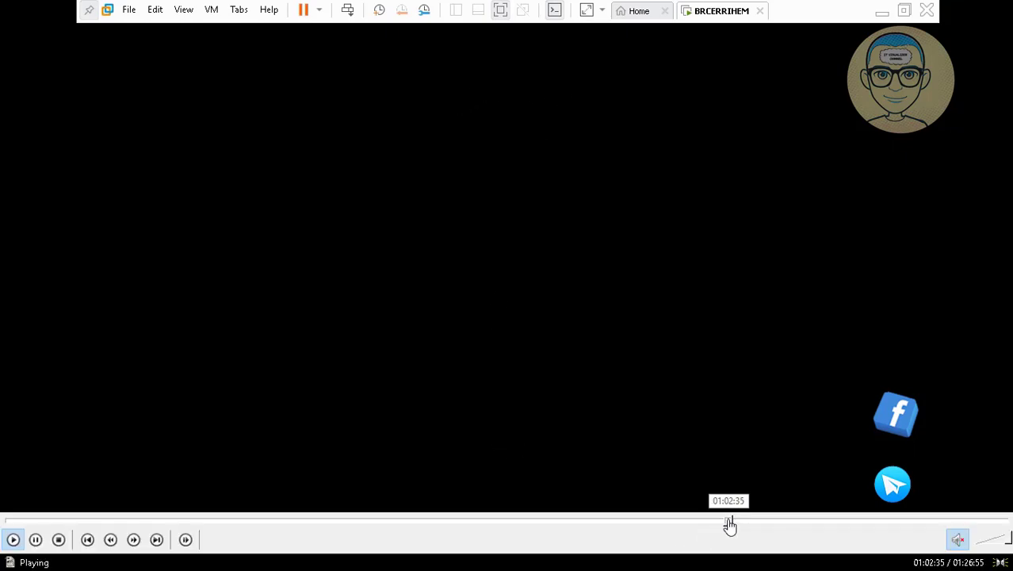
left_click(732, 522)
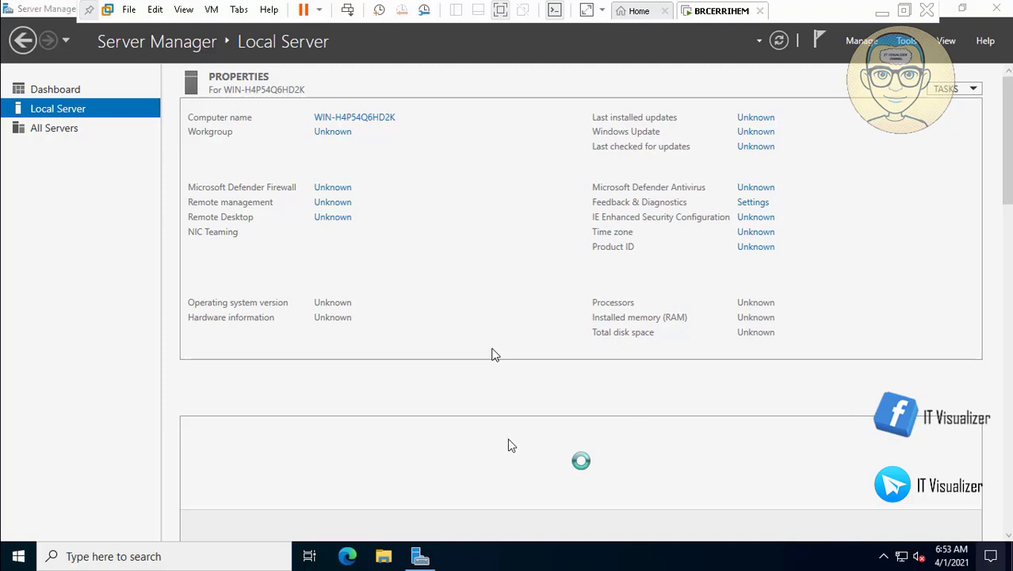
left_click(1003, 11)
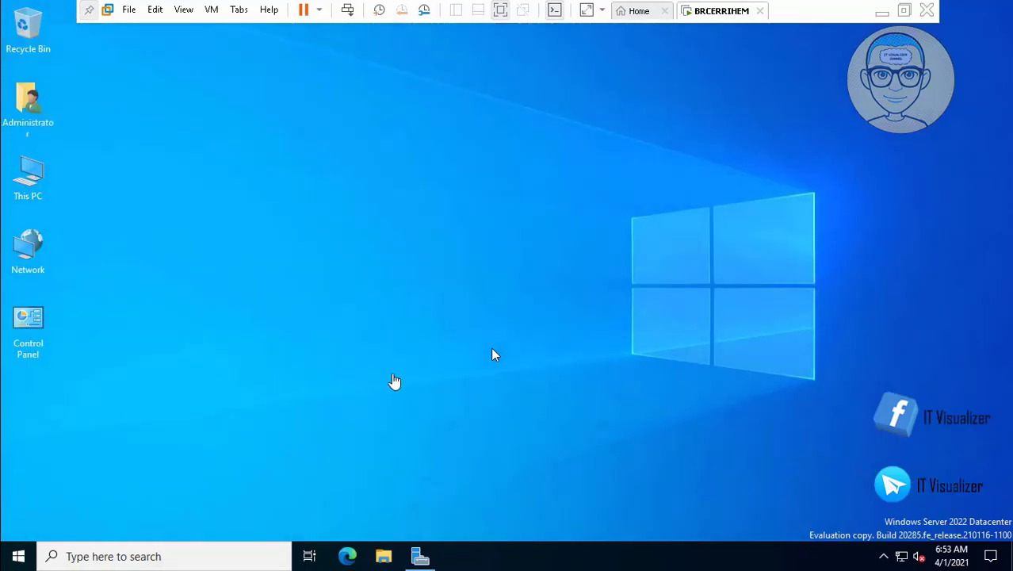
key("super+a")
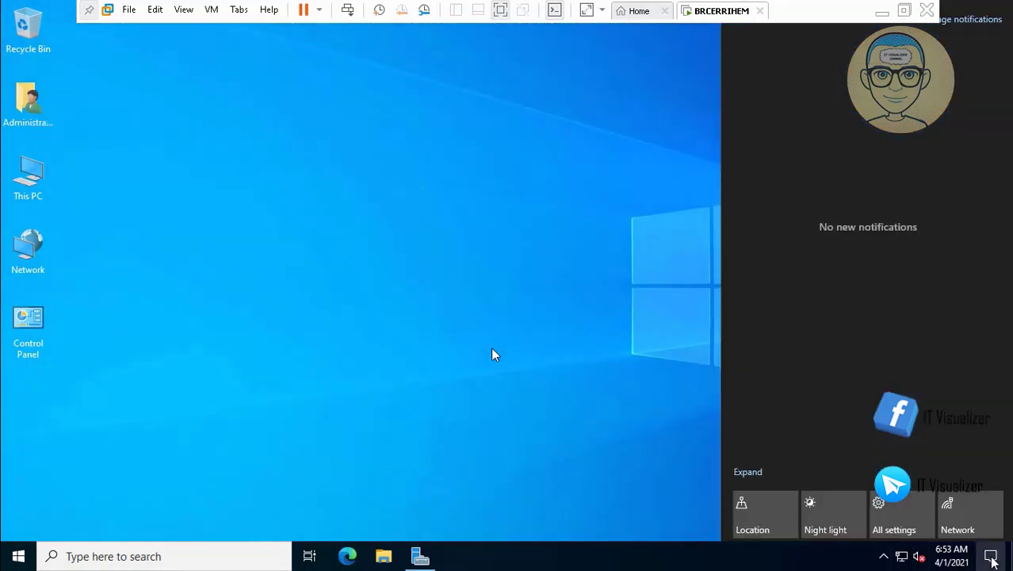
left_click(992, 556)
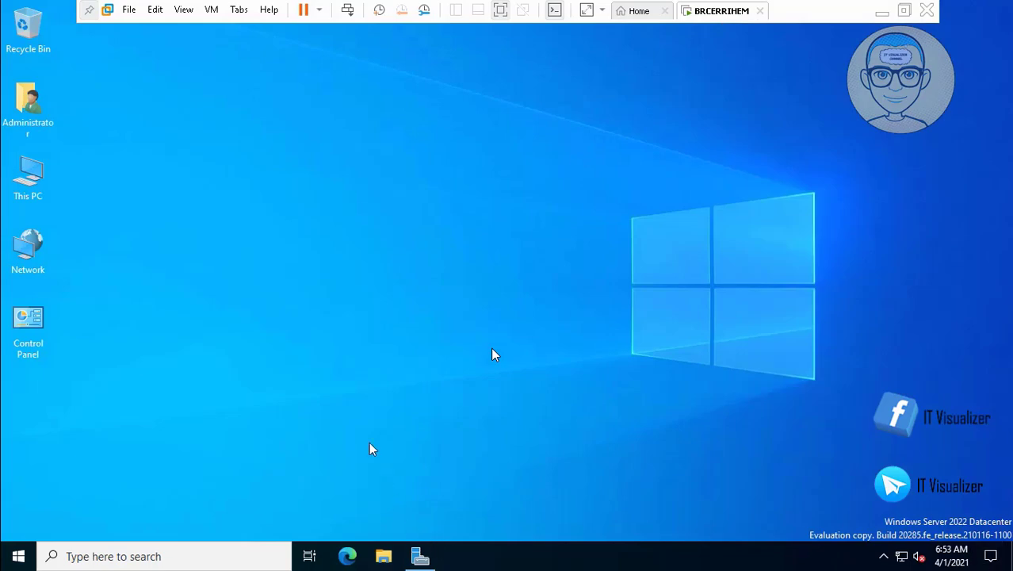
double_click(575, 318)
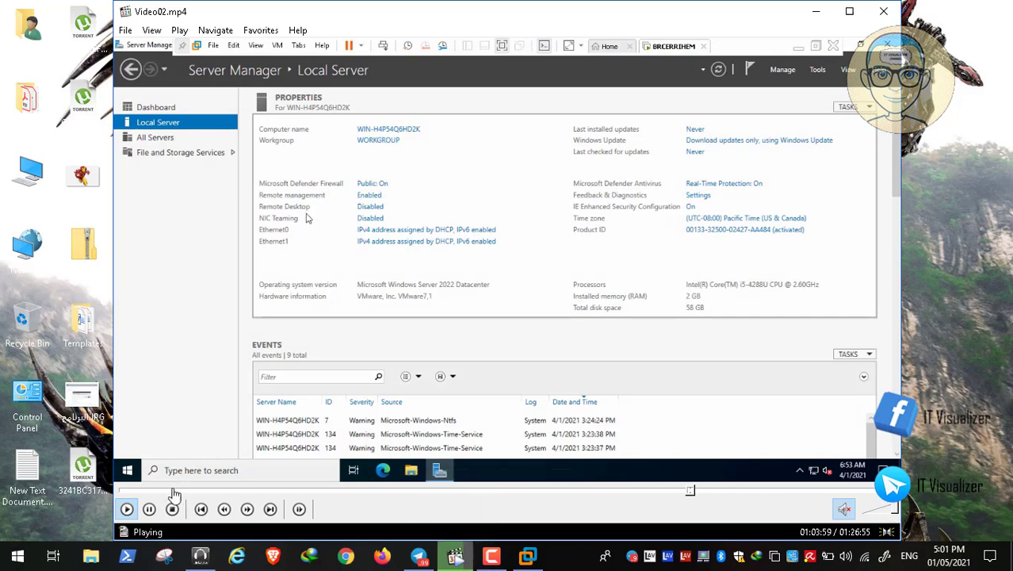
left_click(149, 509)
left_click(492, 556)
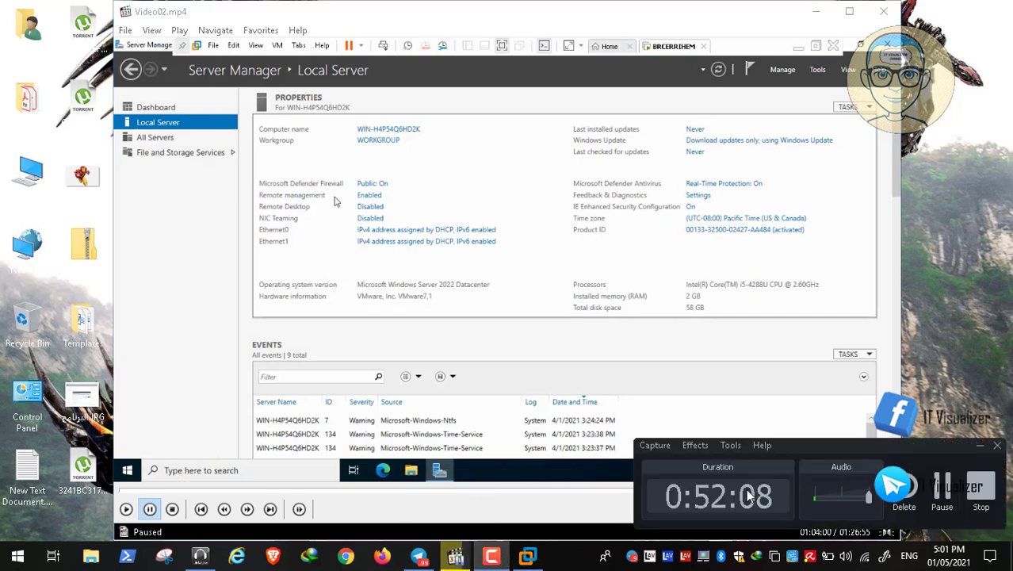
left_click(942, 496)
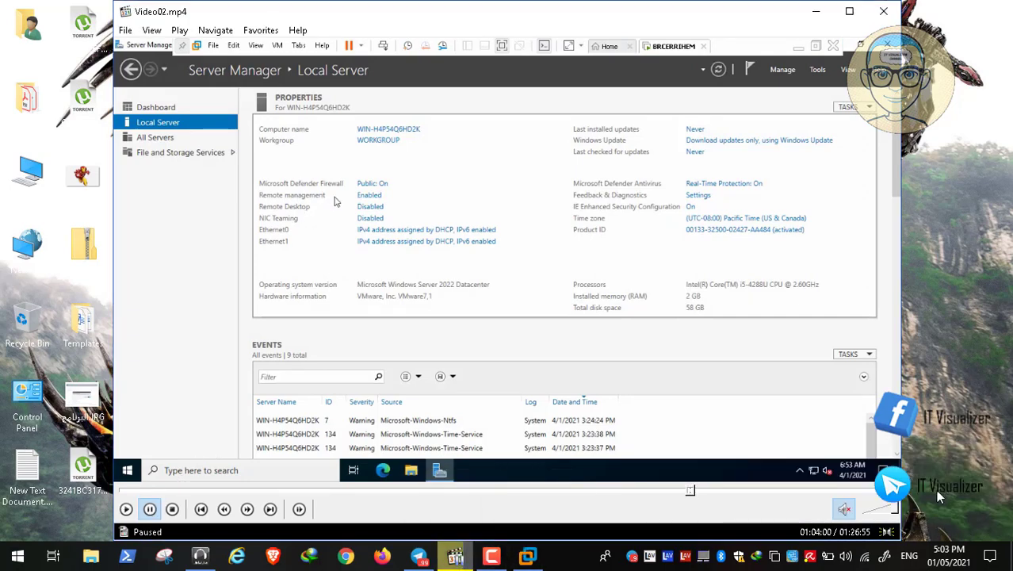
left_click(492, 557)
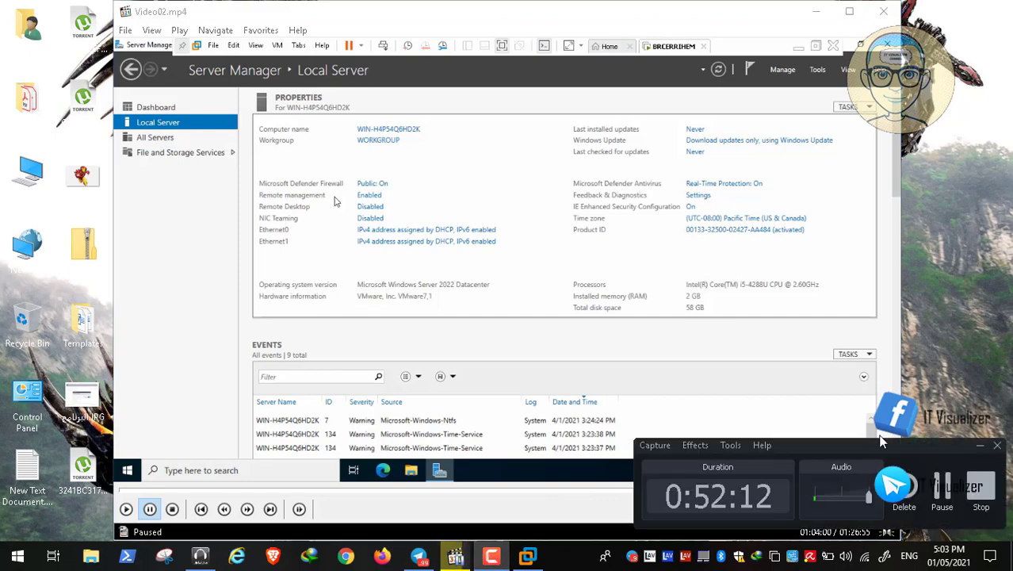
left_click(978, 450)
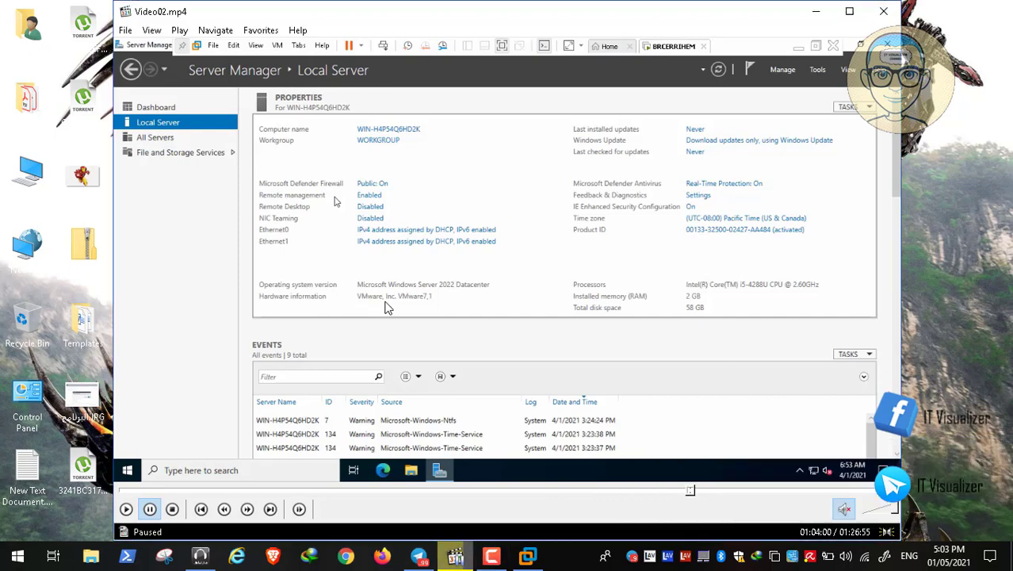
left_click(126, 510)
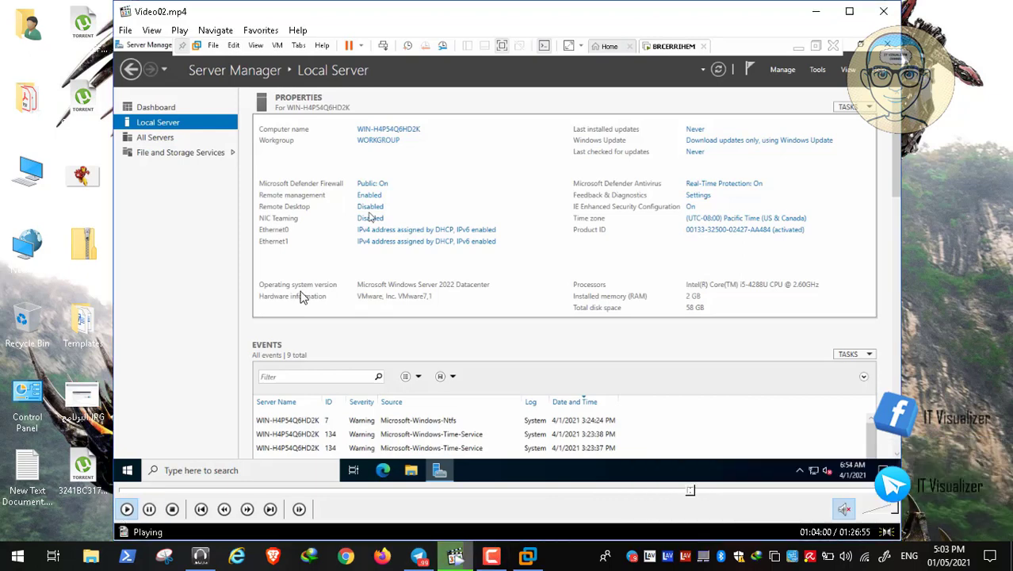
double_click(302, 297)
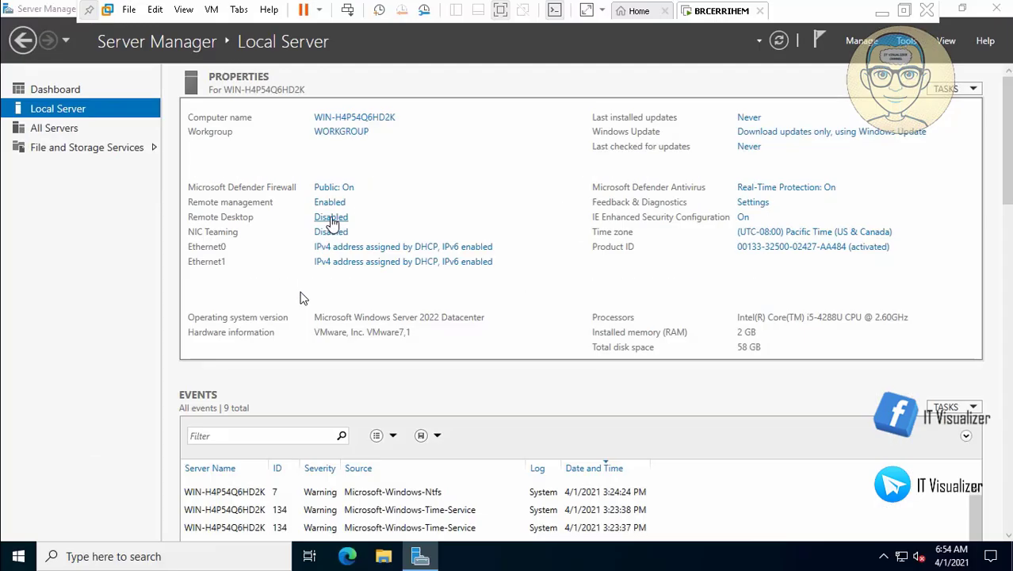
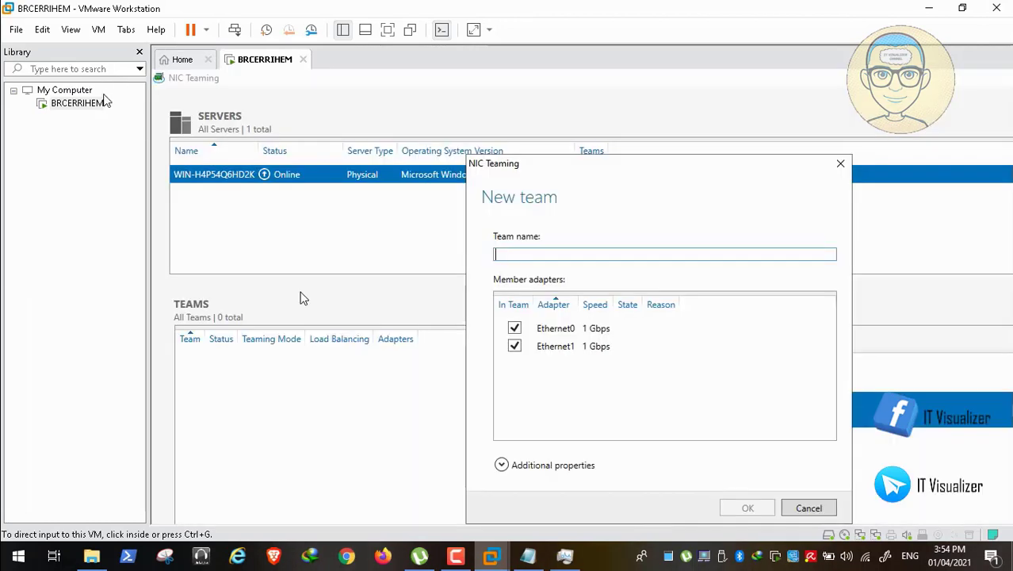
Step: Copy the virtual machine's name from the library and paste it as the new NIC team's name
right_click(86, 104)
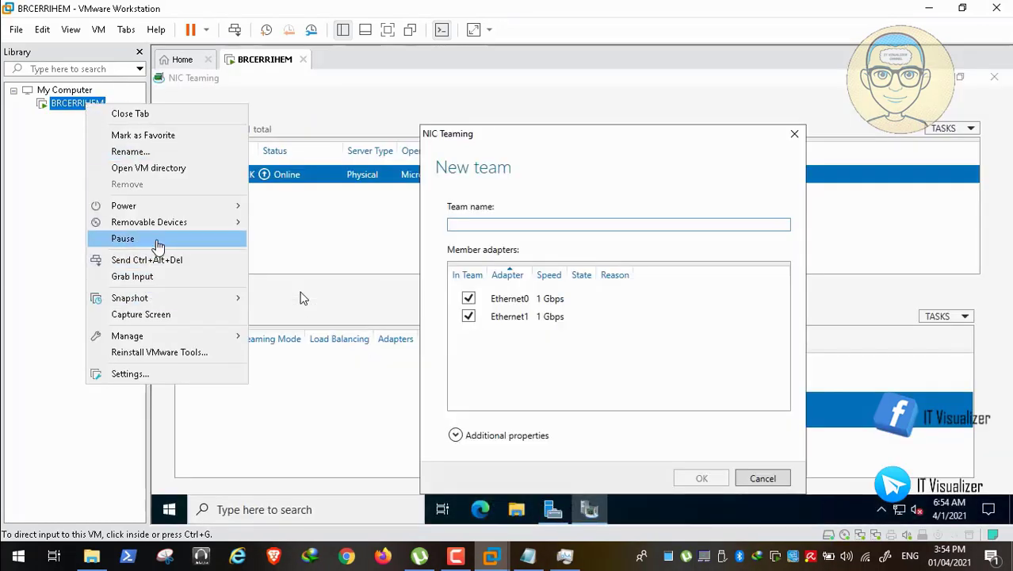
left_click(156, 152)
key("ctrl+c")
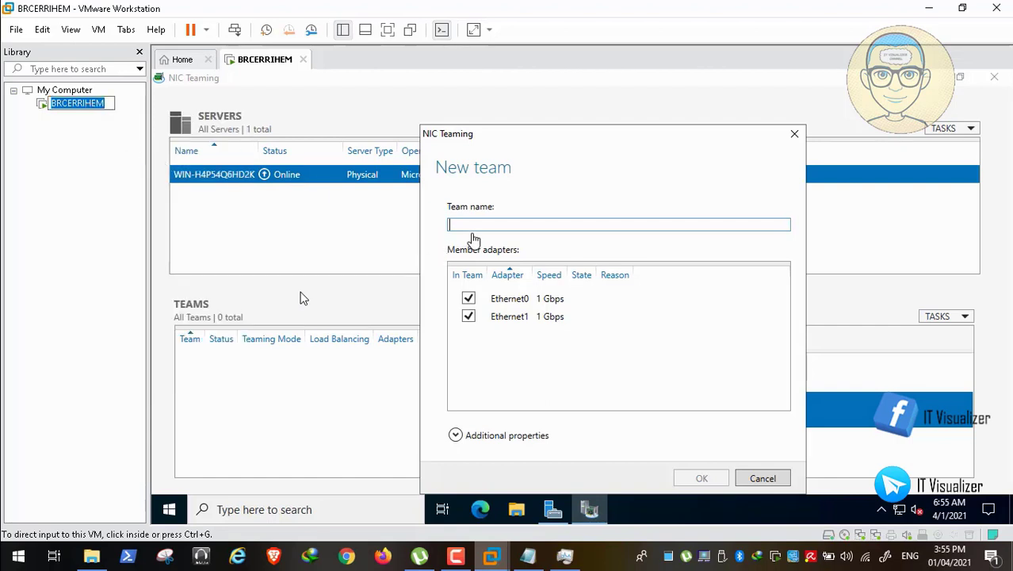
left_click(474, 224)
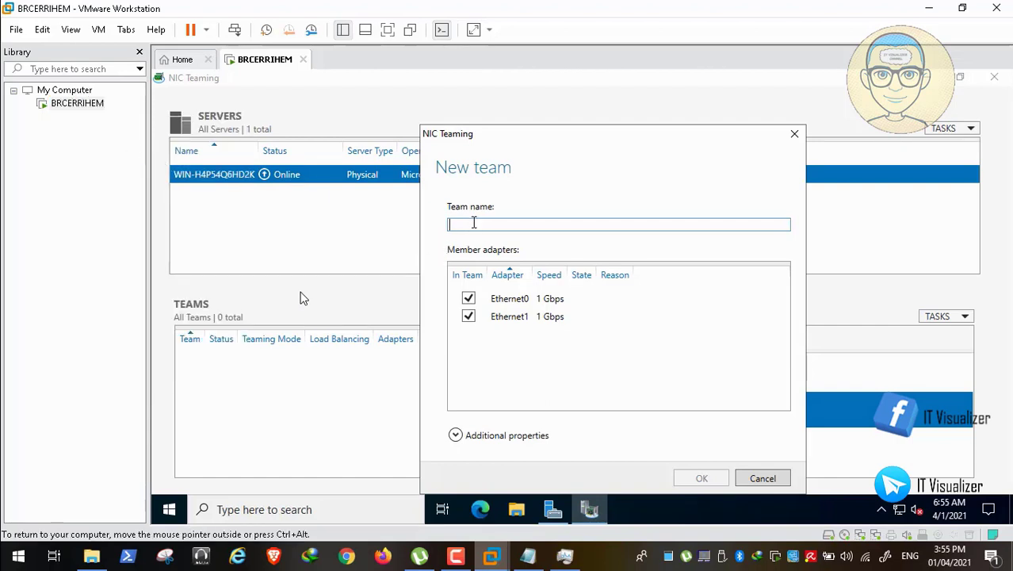
key("ctrl+v")
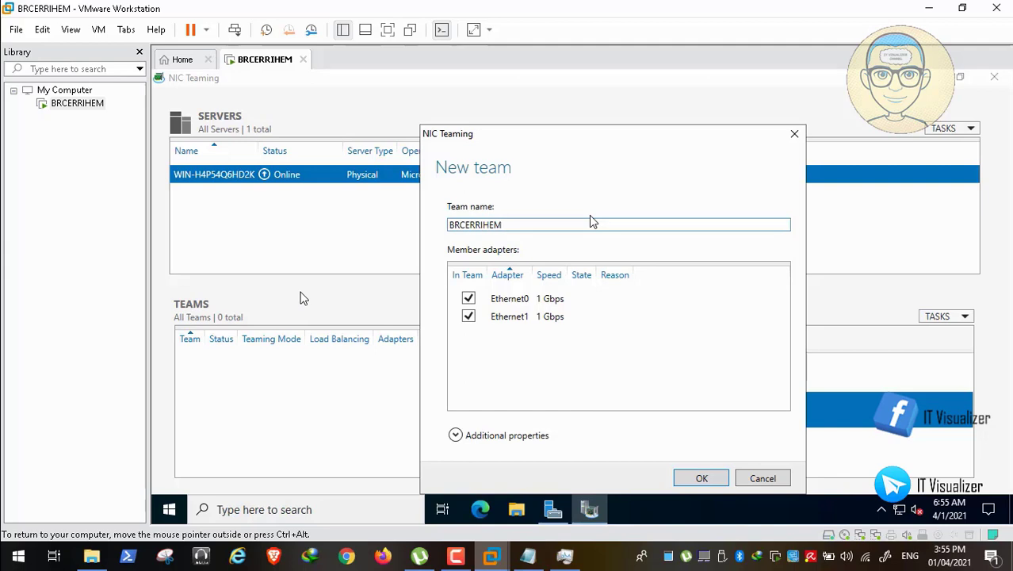
Step: Clear the team name, name the new NIC team DCTEAM01 and switch the virtual machine to full screen
key("BackSpace")
key("BackSpace")
key("BackSpace")
key("BackSpace")
key("BackSpace")
key("BackSpace")
key("BackSpace")
key("BackSpace")
key("BackSpace")
key("BackSpace")
type("DCTEAM01")
left_click(387, 30)
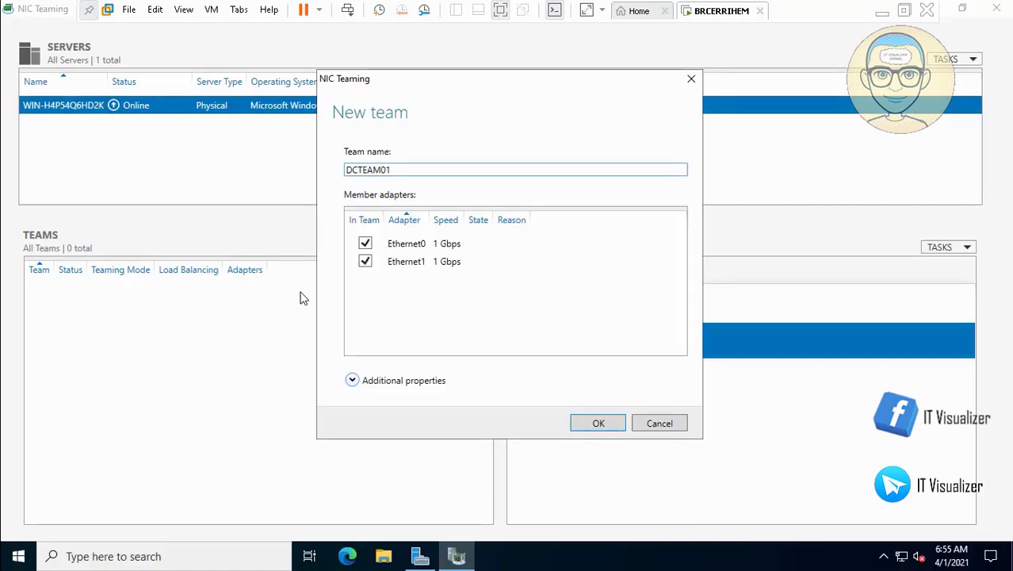
Step: Expand the new team's additional properties and set the load balancing mode to Address Hash
left_click(352, 380)
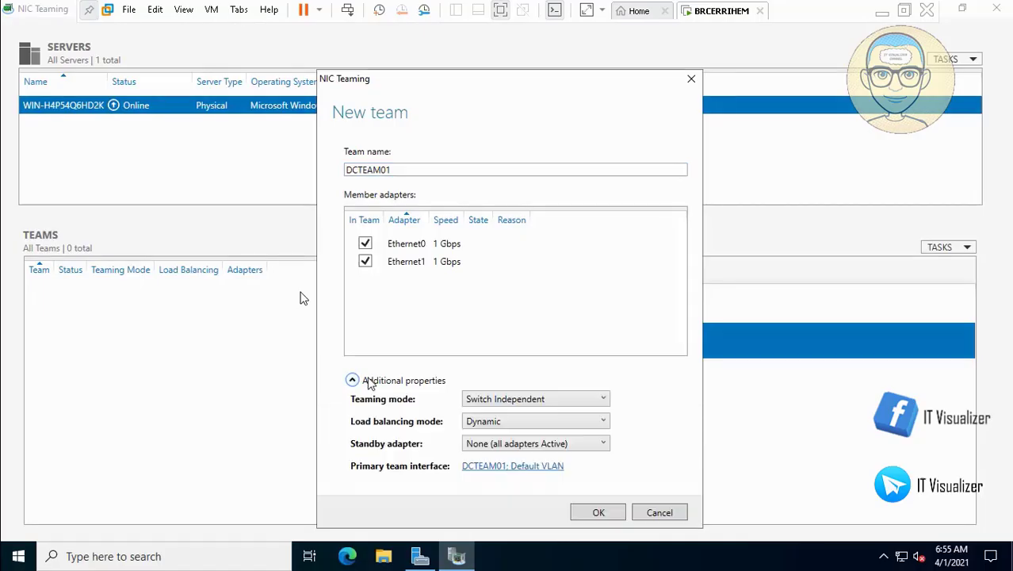
left_click(499, 425)
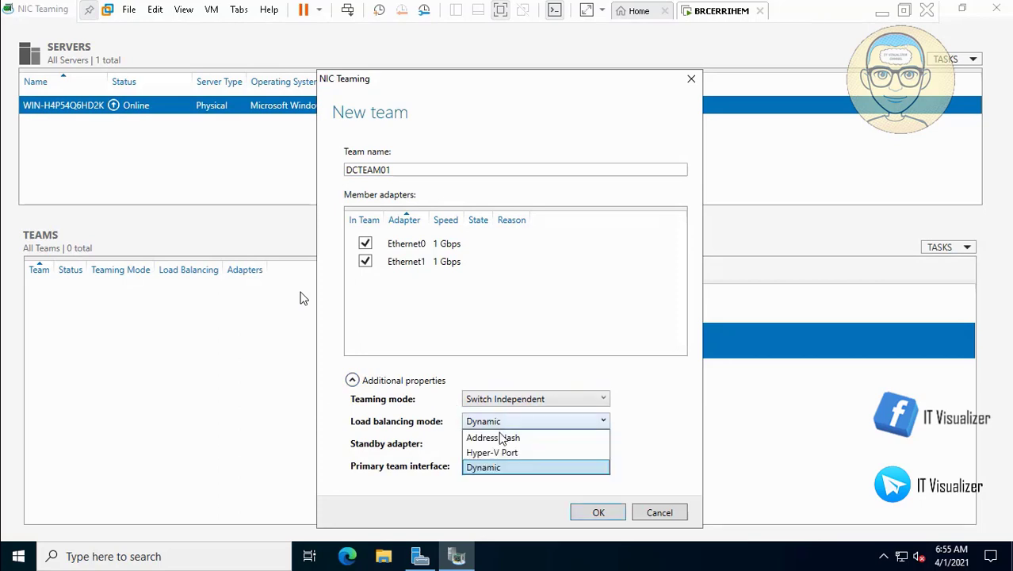
left_click(498, 437)
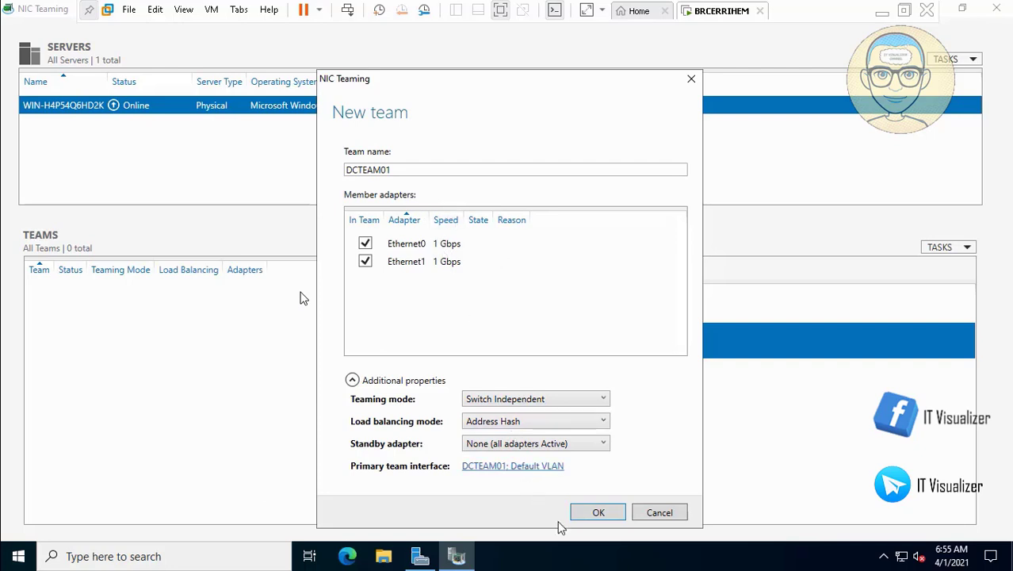
Step: Create the NIC team DCTEAM01 with its chosen settings and close NIC Teaming
left_click(590, 513)
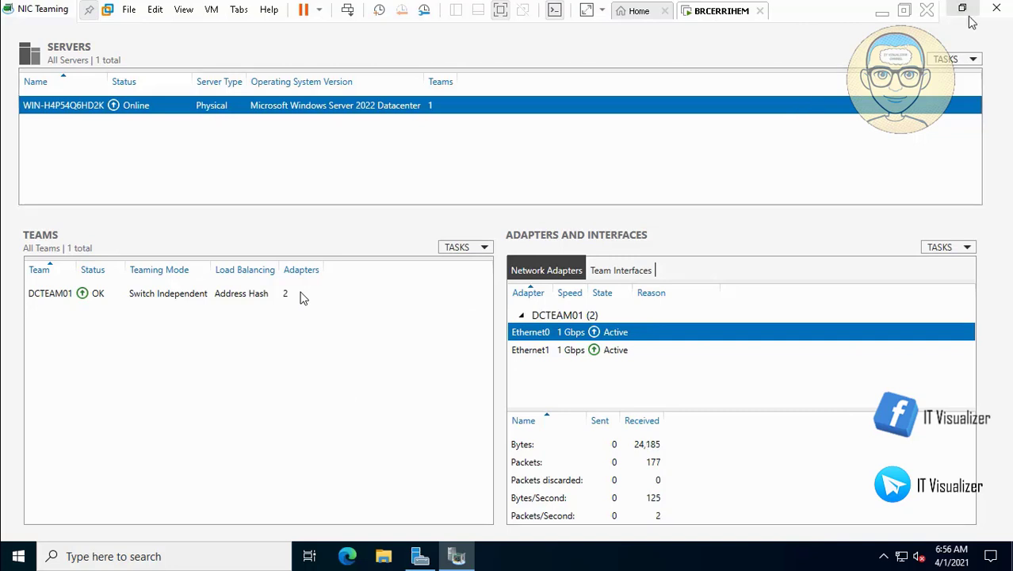
left_click(997, 9)
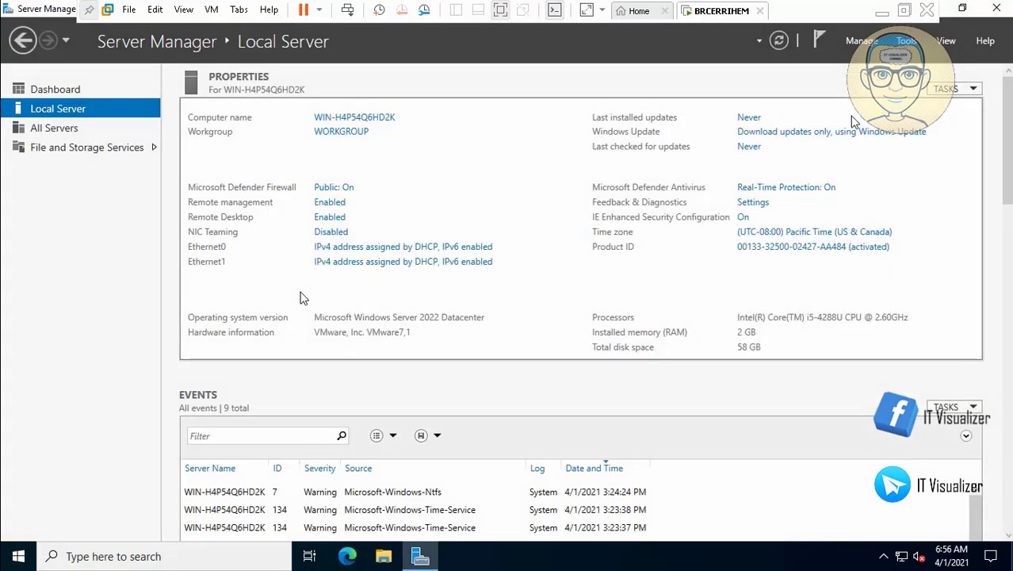
Step: Try to rename the computer to BRCERRIHEM by pasting the copied name, and leave its system properties
left_click(381, 119)
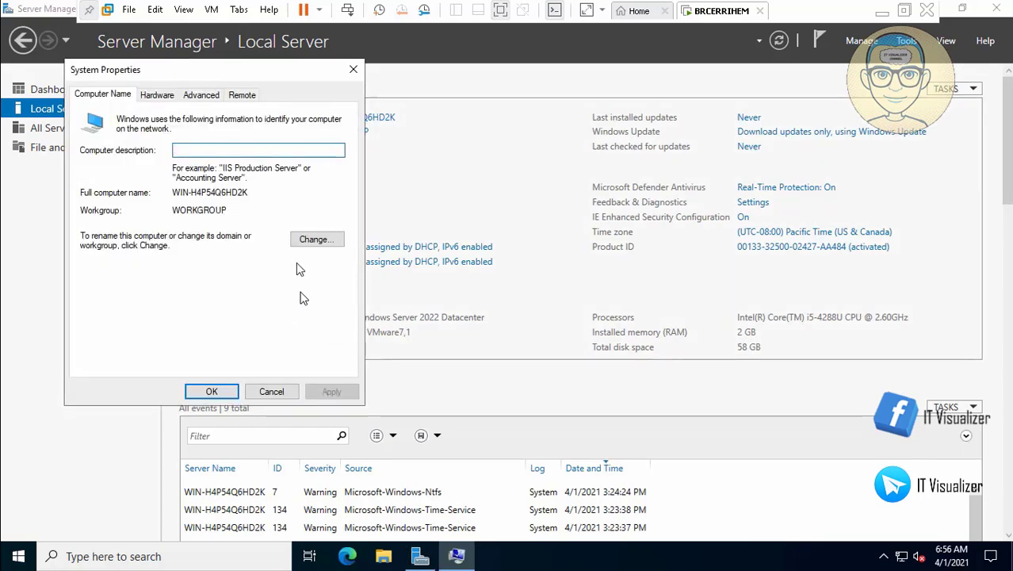
left_click(318, 240)
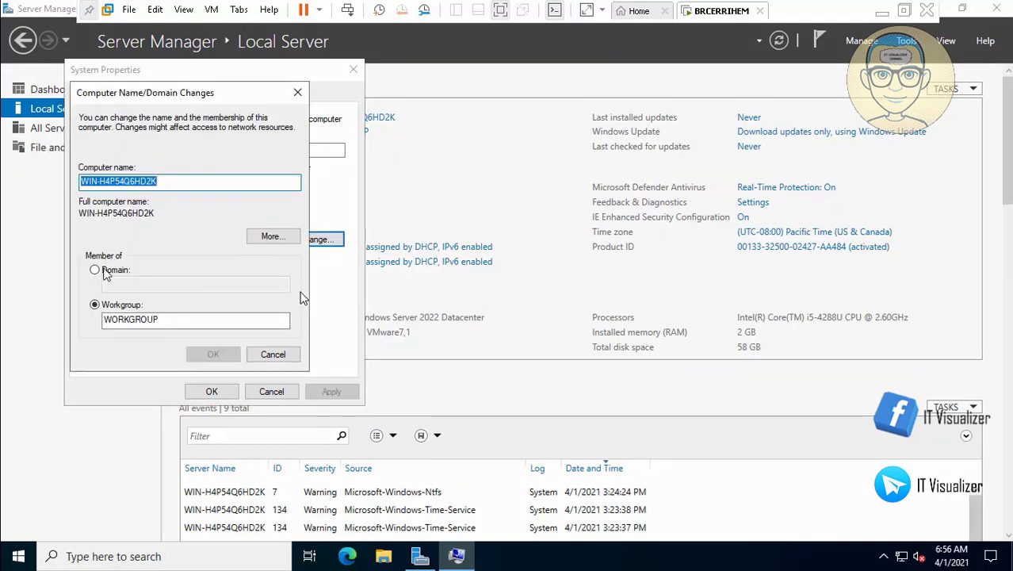
key("BackSpace")
key("ctrl+v")
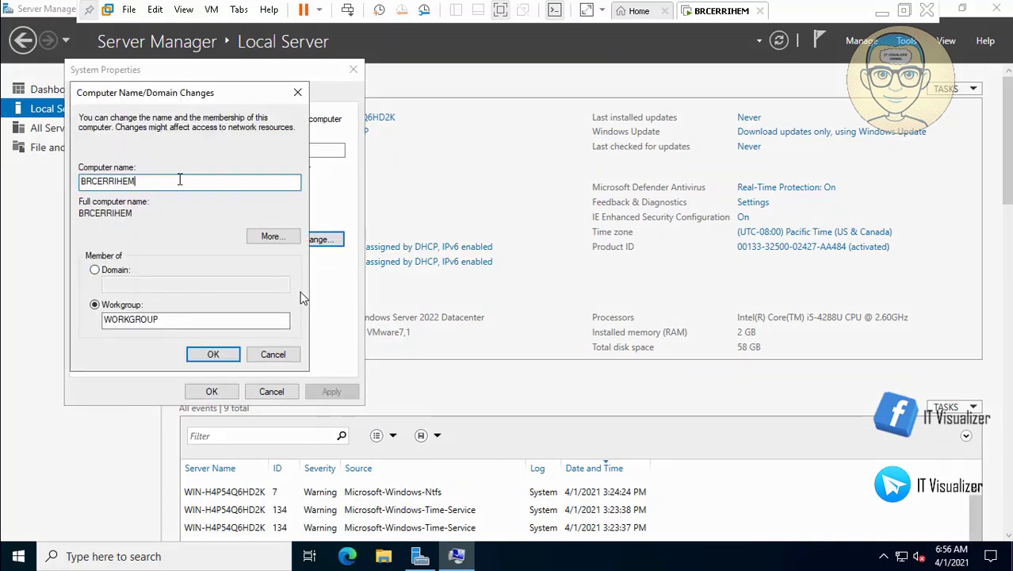
left_click(216, 355)
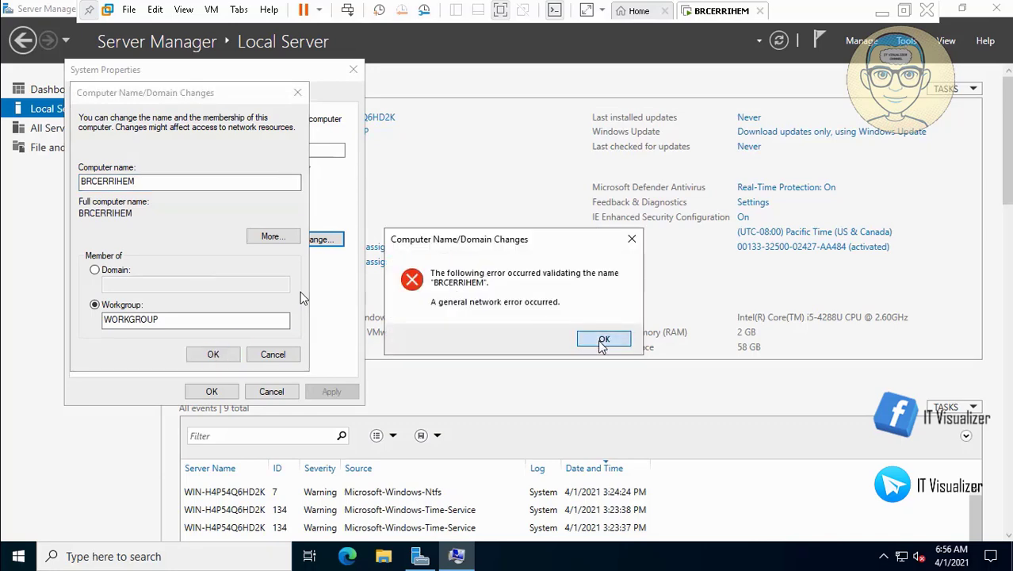
left_click(602, 339)
left_click(273, 354)
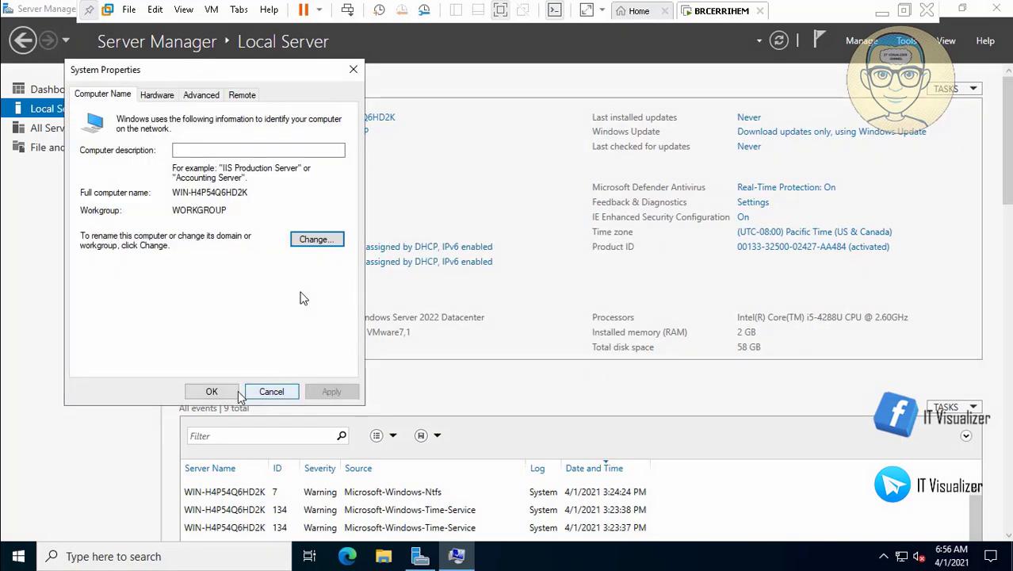
left_click(210, 390)
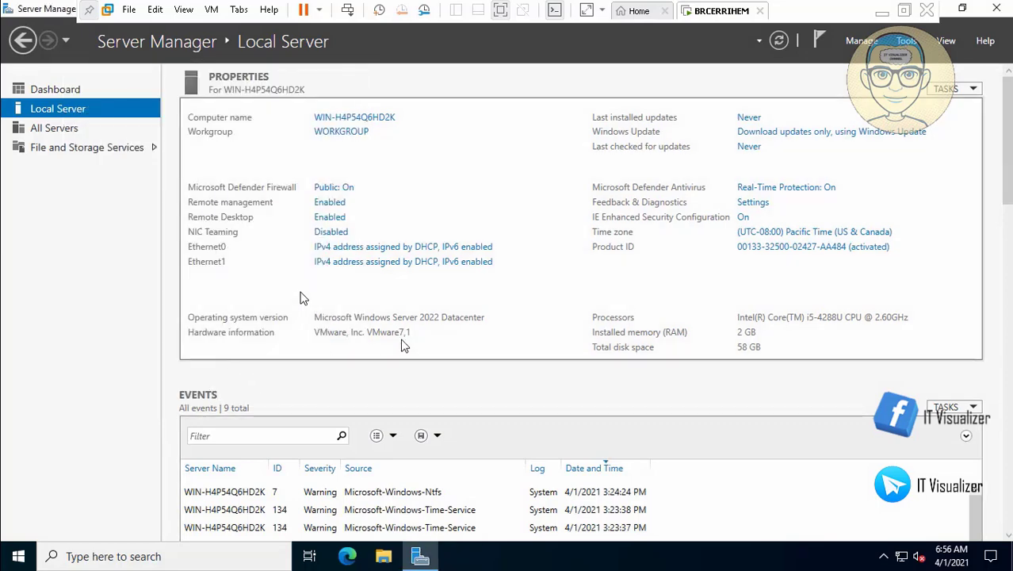
Step: Close Server Manager, then show the Control Panel items as small icons and open Network and Sharing Center
left_click(998, 10)
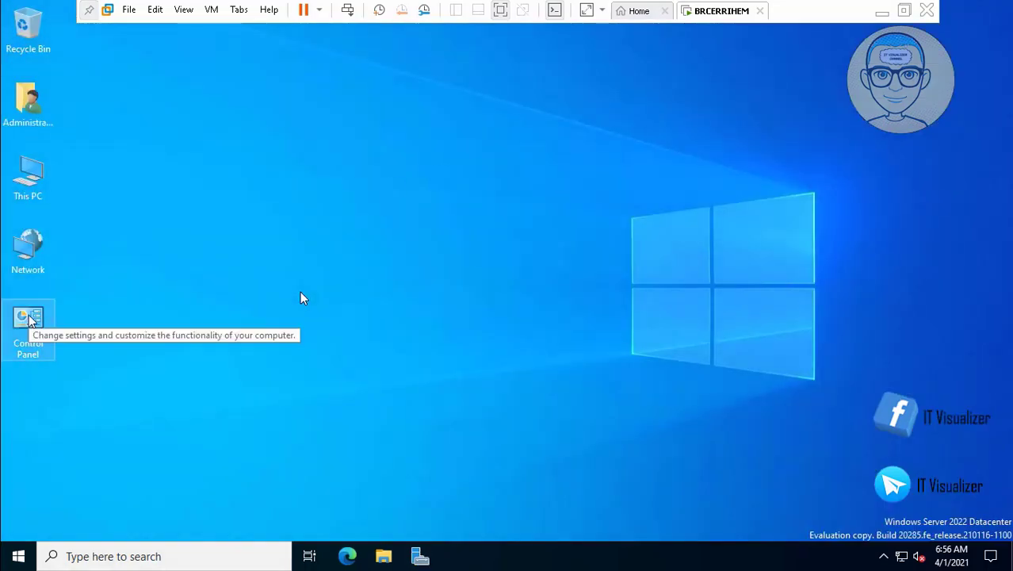
double_click(29, 318)
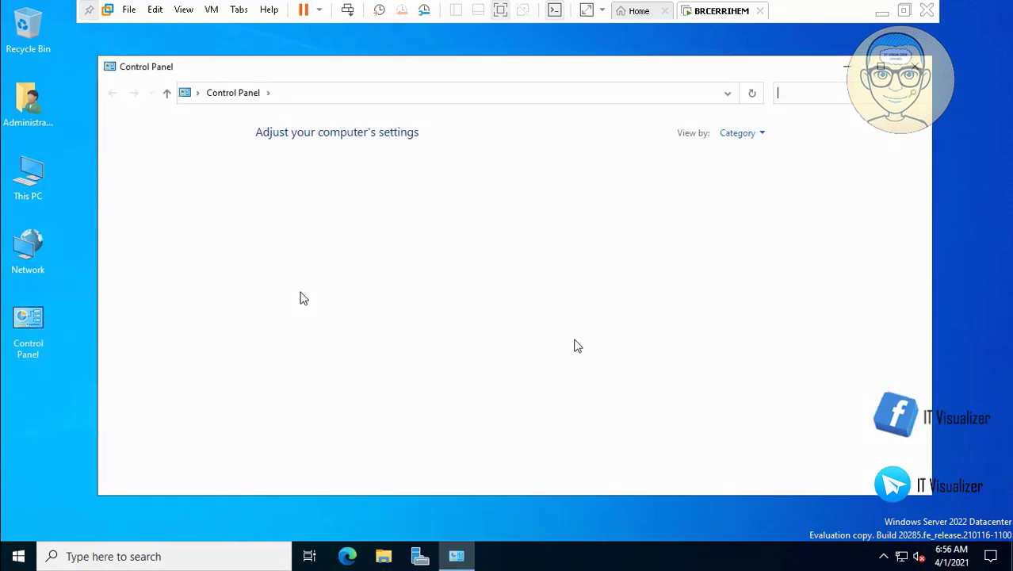
left_click(749, 139)
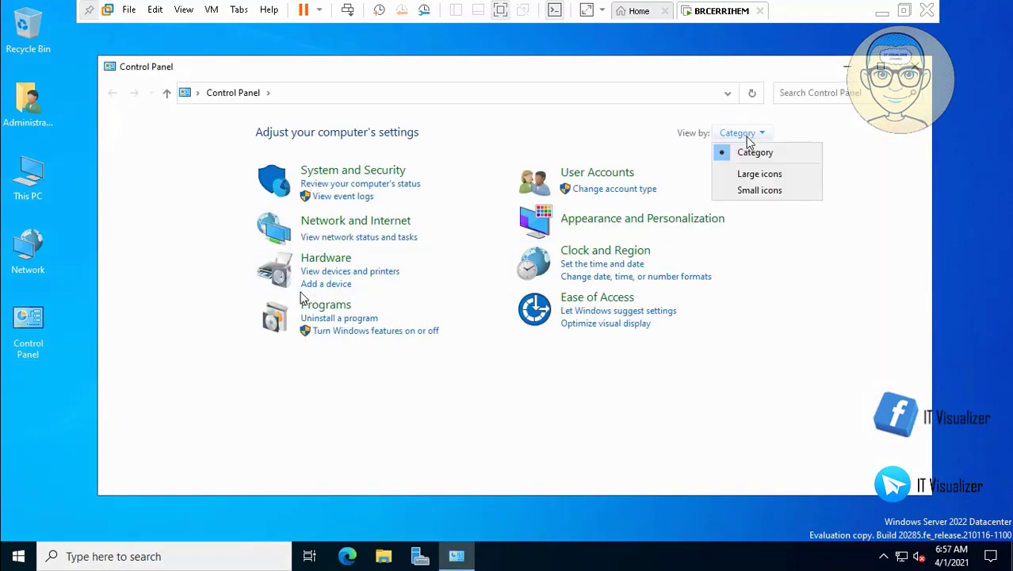
left_click(763, 191)
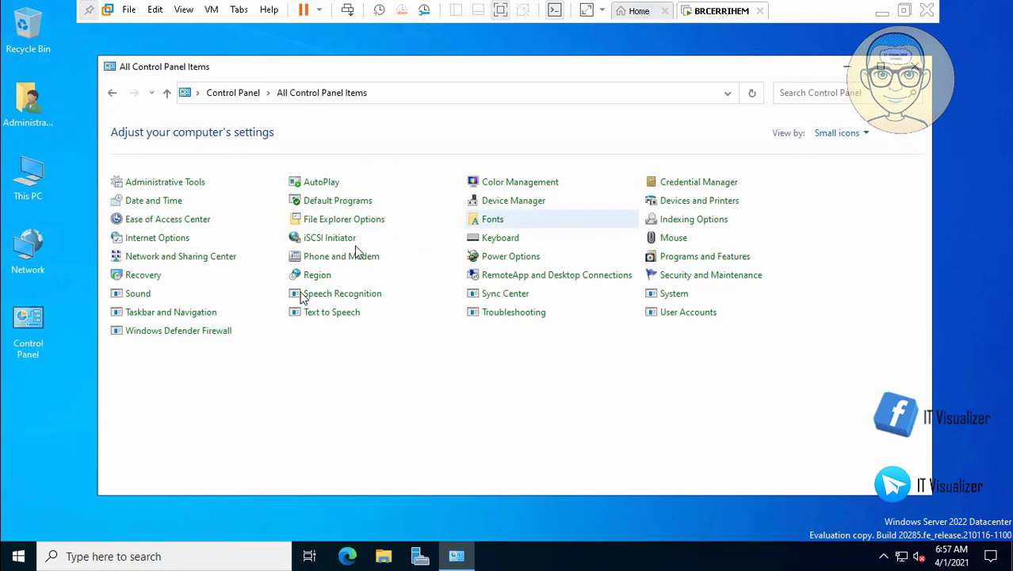
left_click(219, 259)
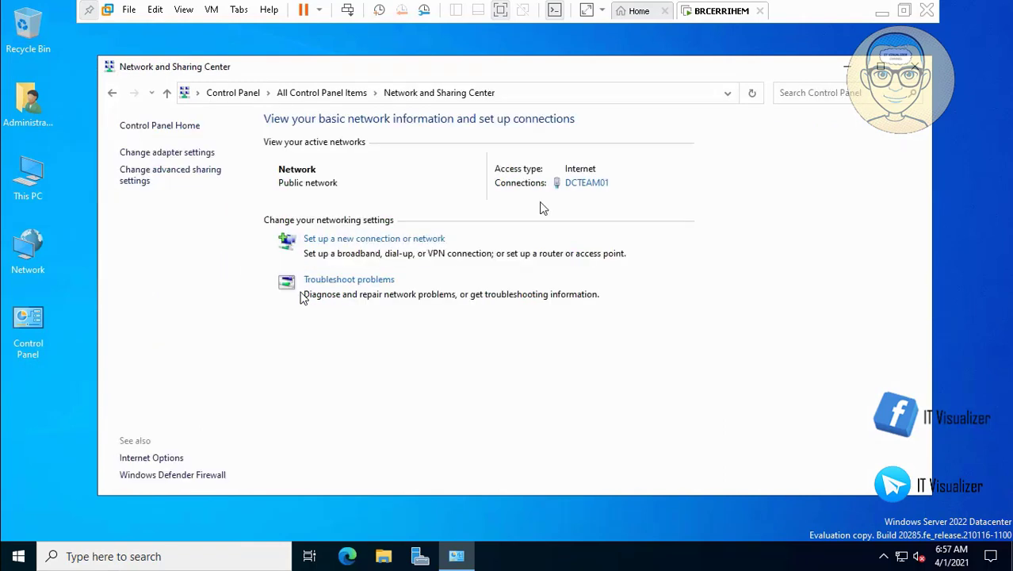
Step: Give the DCTEAM01 connection the static IPv4 address 192.168.1.10 with subnet mask 255.255.255.0
left_click(585, 188)
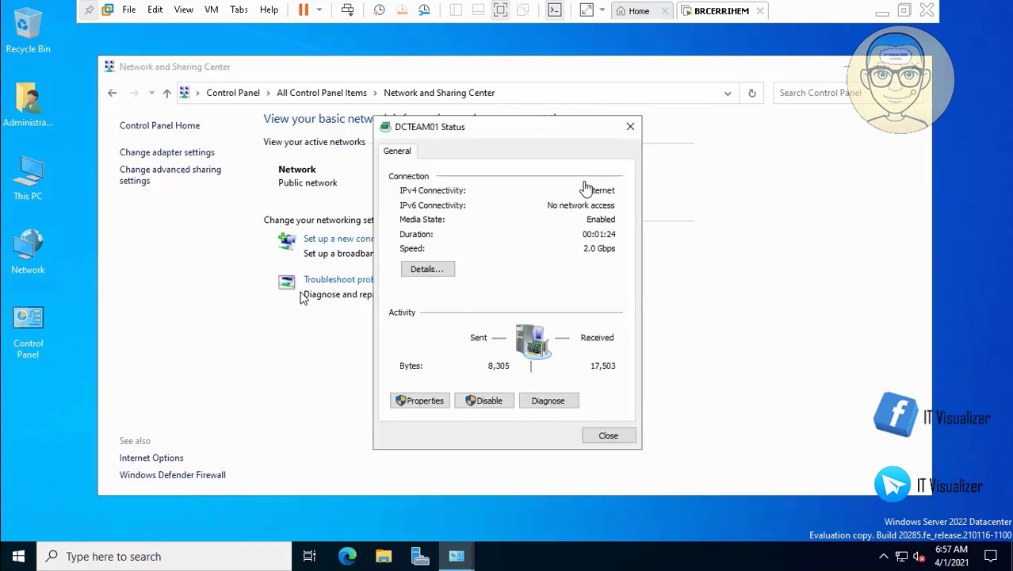
left_click(420, 401)
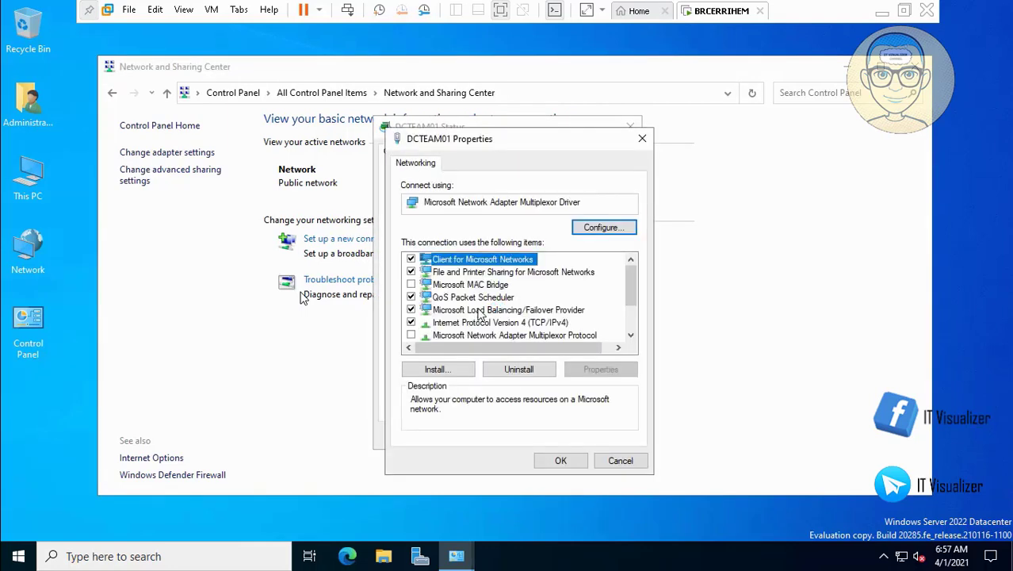
left_click(499, 322)
left_click(599, 369)
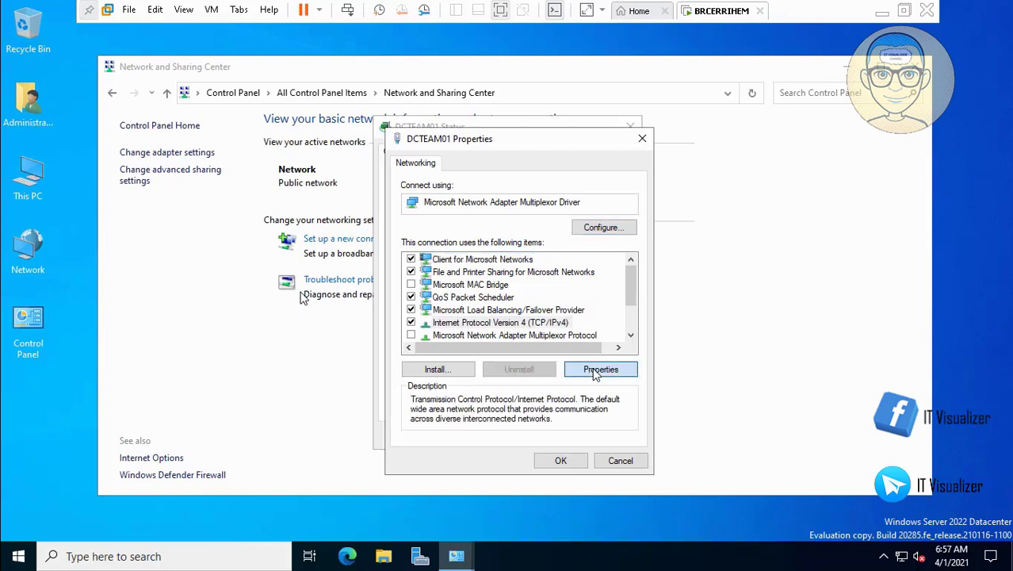
left_click(509, 304)
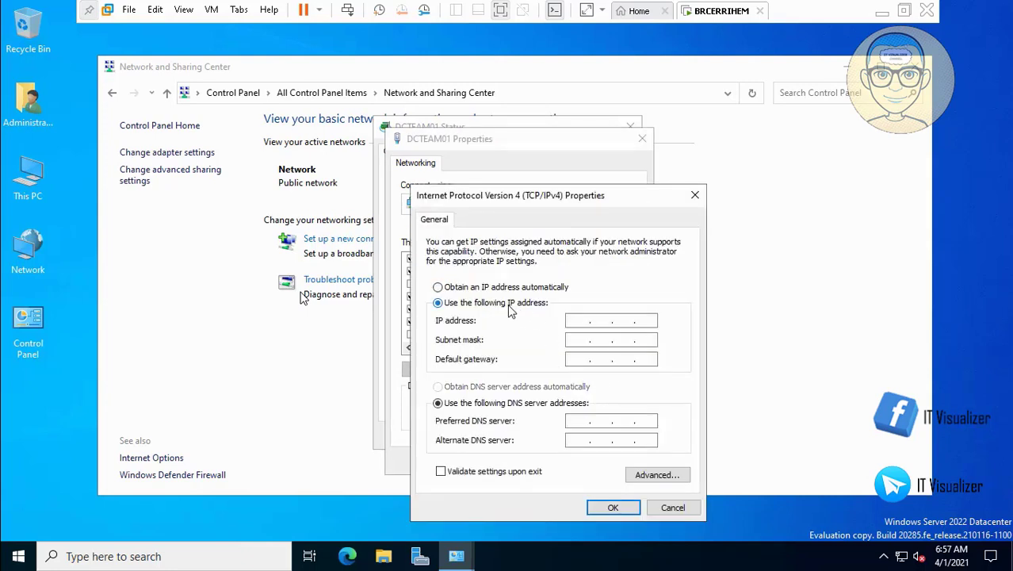
left_click(577, 320)
type("192 . 168 . 1 .")
type("10")
left_click(577, 341)
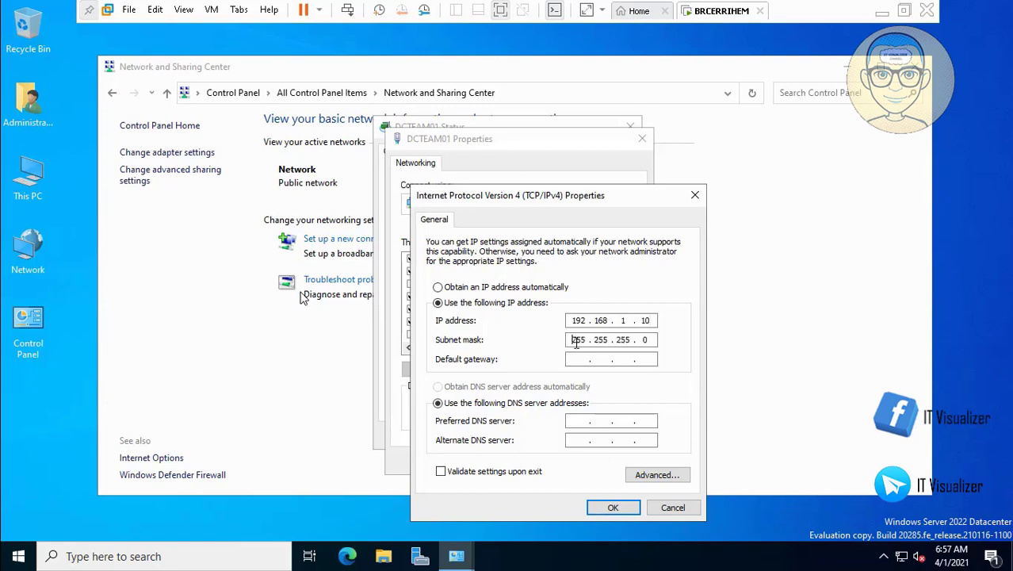
Step: Set the default gateway to 192.168.1.2, apply the IPv4 settings and decline making the server discoverable on the network
left_click(579, 360)
type("192 . 168 . 1 . 2")
left_click(613, 508)
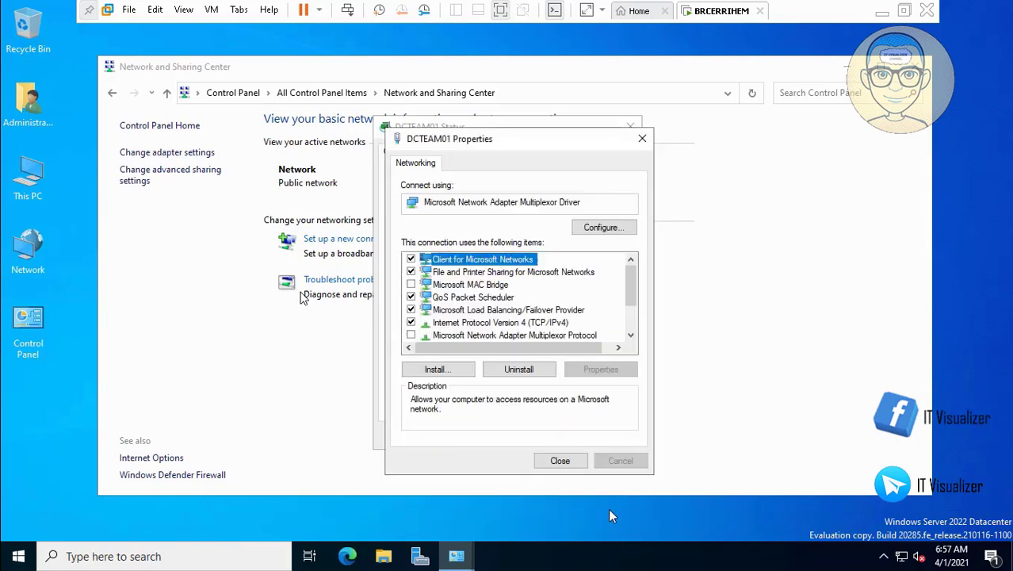
left_click(564, 464)
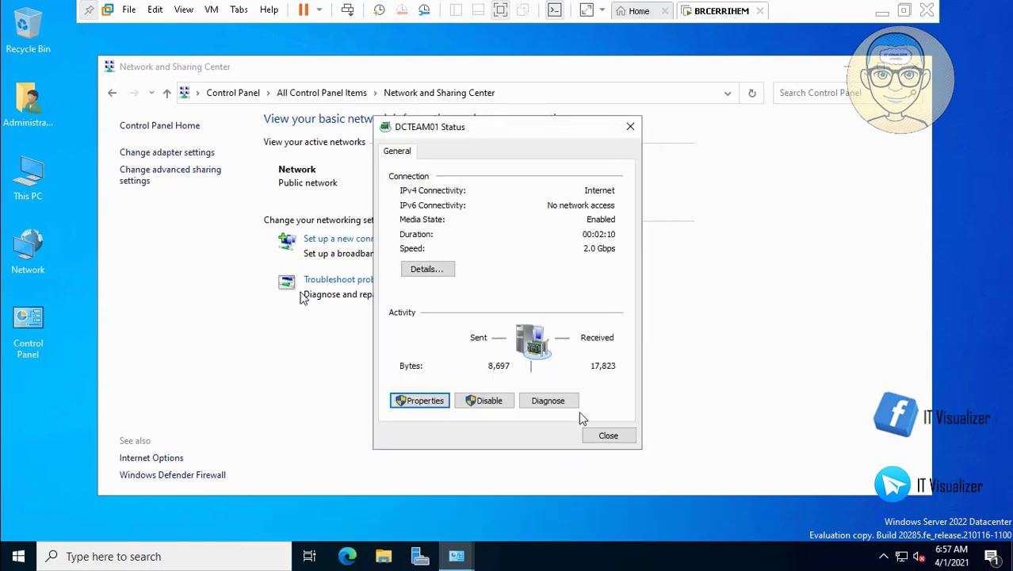
left_click(608, 436)
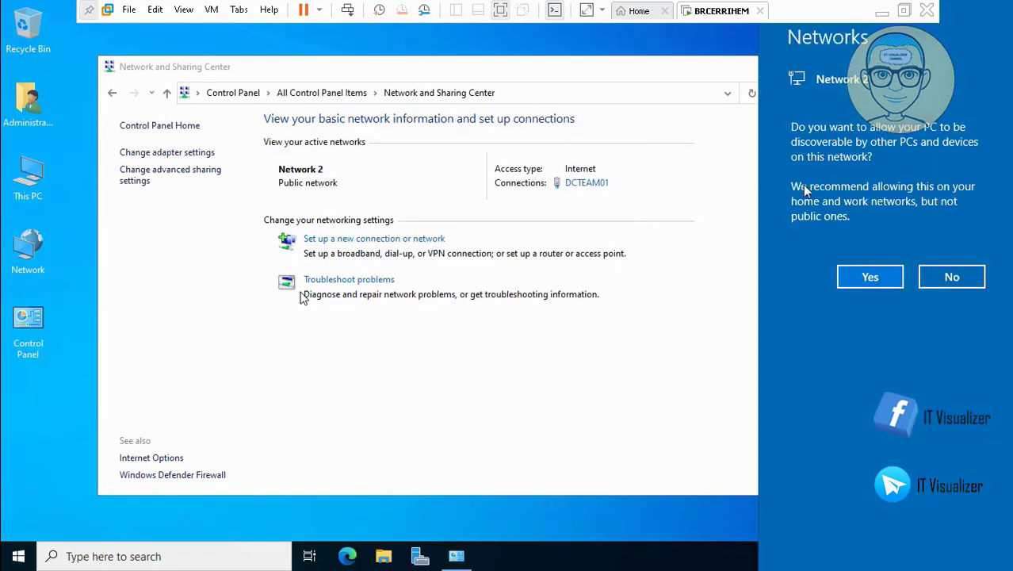
left_click(950, 277)
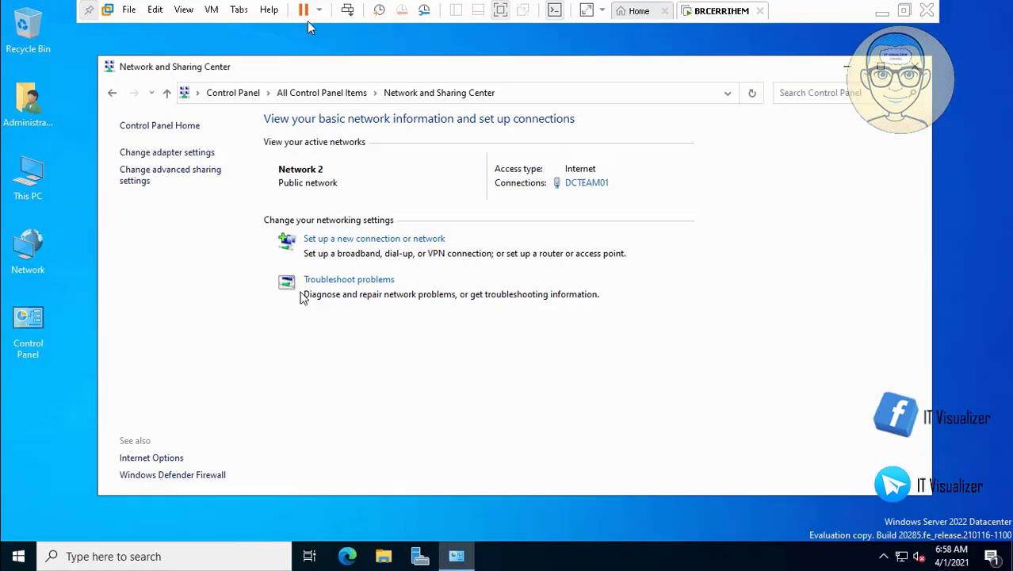
Step: Review the network connection settings of Network Adapter and Network Adapter 2 in the virtual machine's settings
left_click(212, 11)
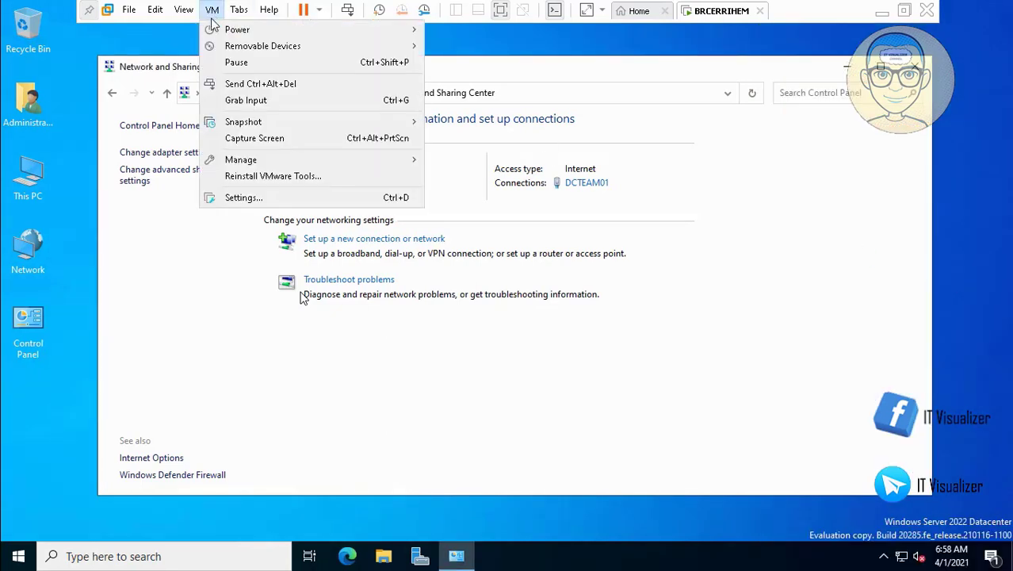
left_click(275, 197)
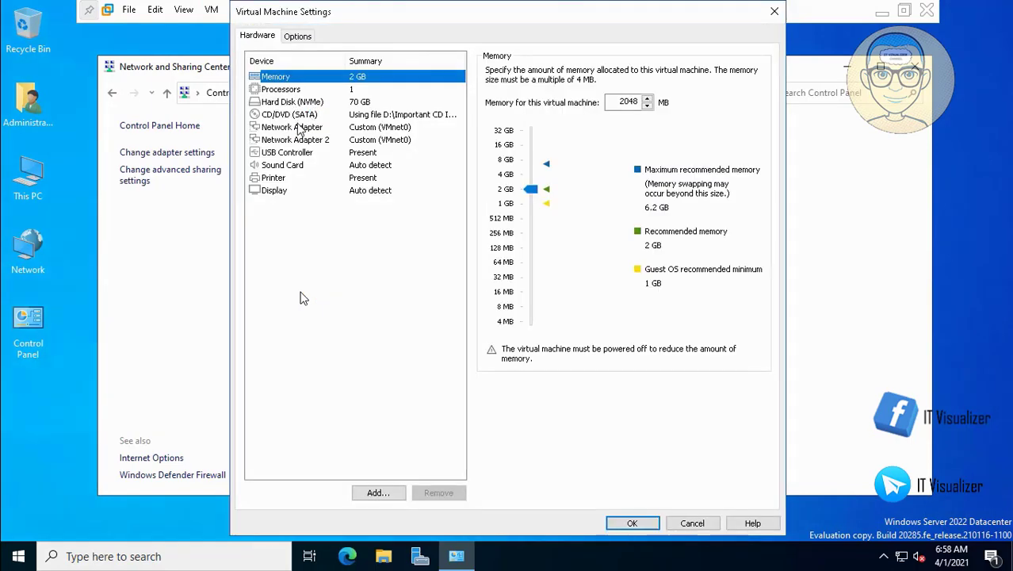
left_click(302, 128)
left_click(305, 141)
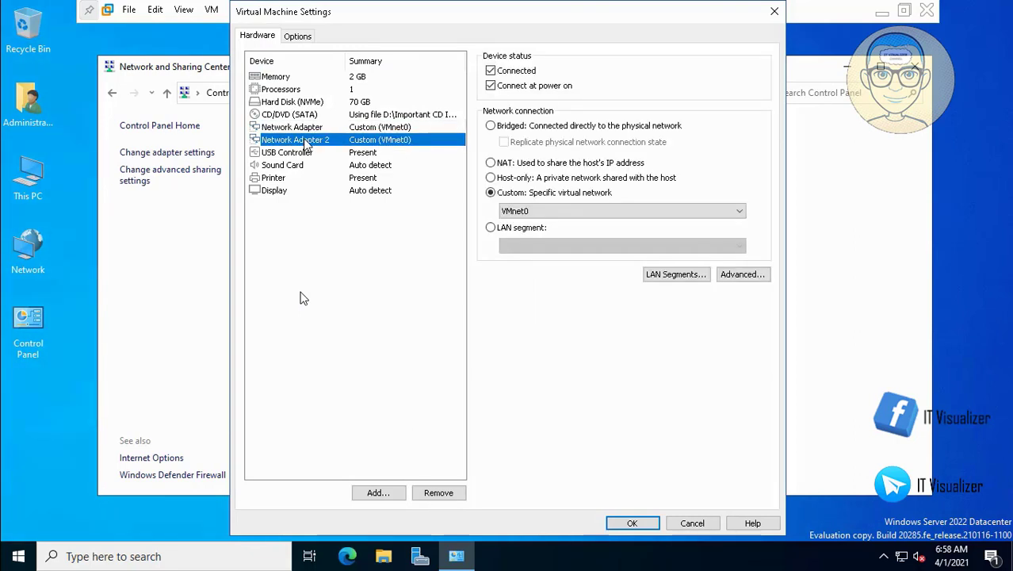
left_click(312, 128)
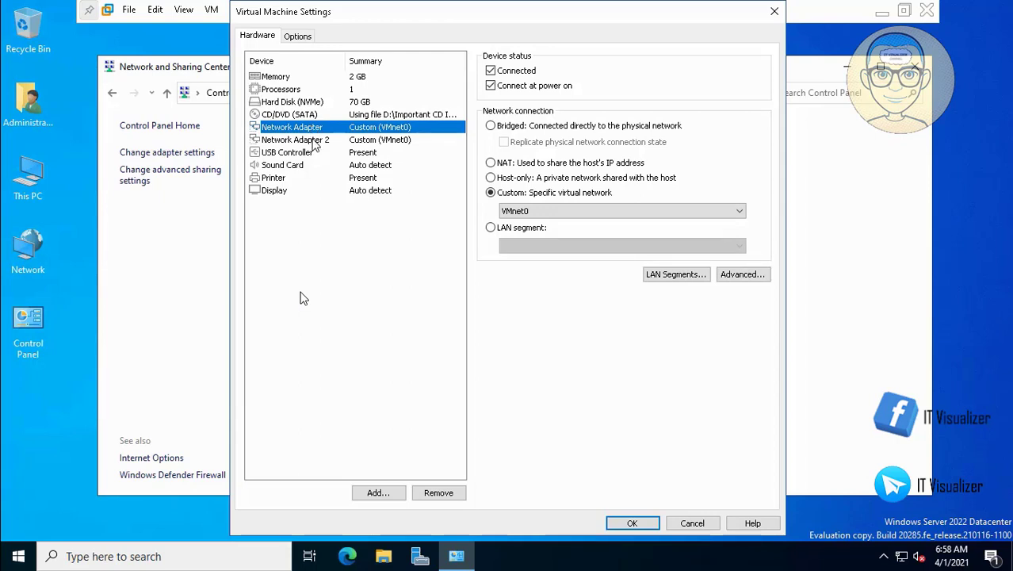
left_click(314, 141)
left_click(321, 129)
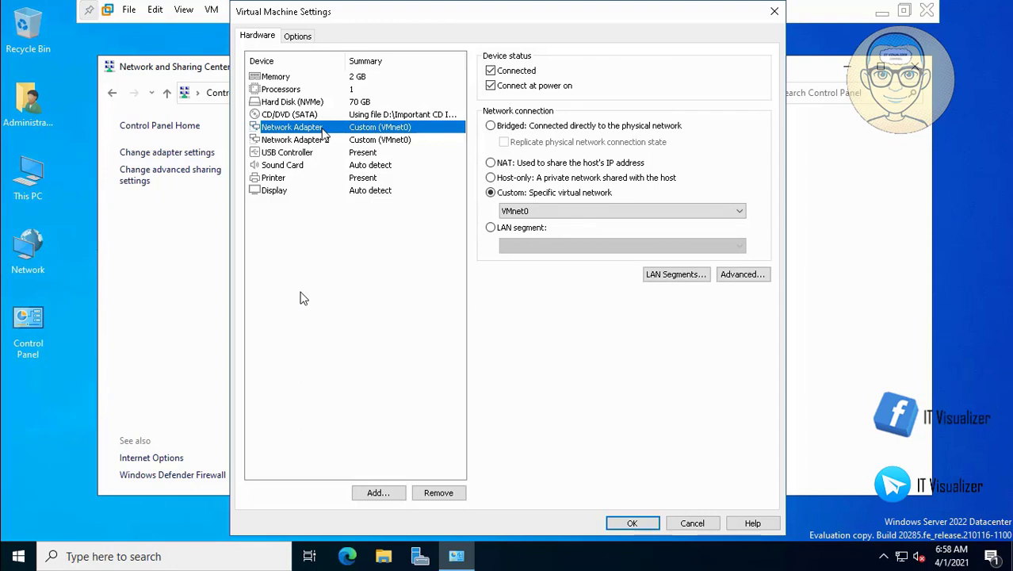
left_click(324, 141)
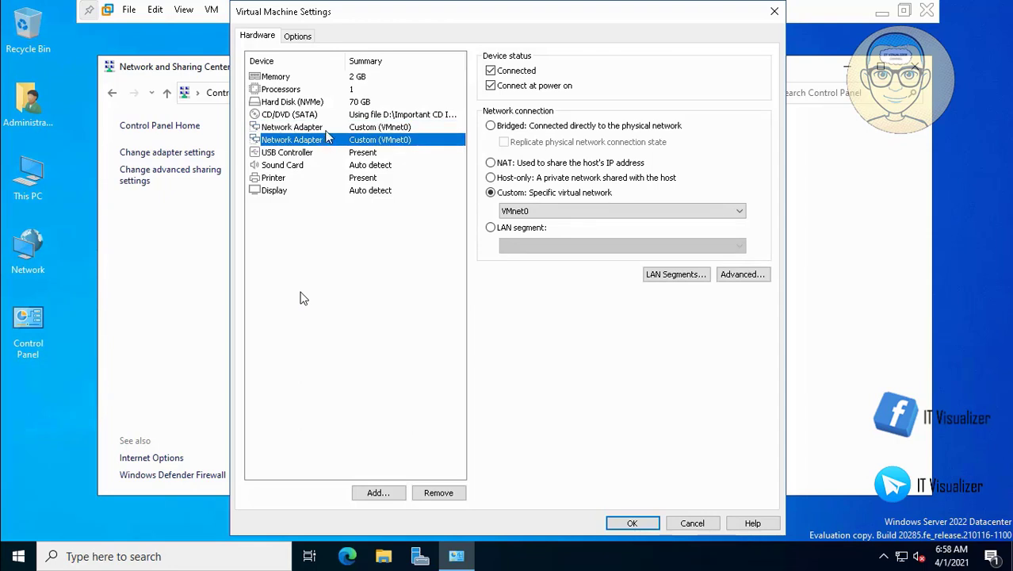
left_click(325, 129)
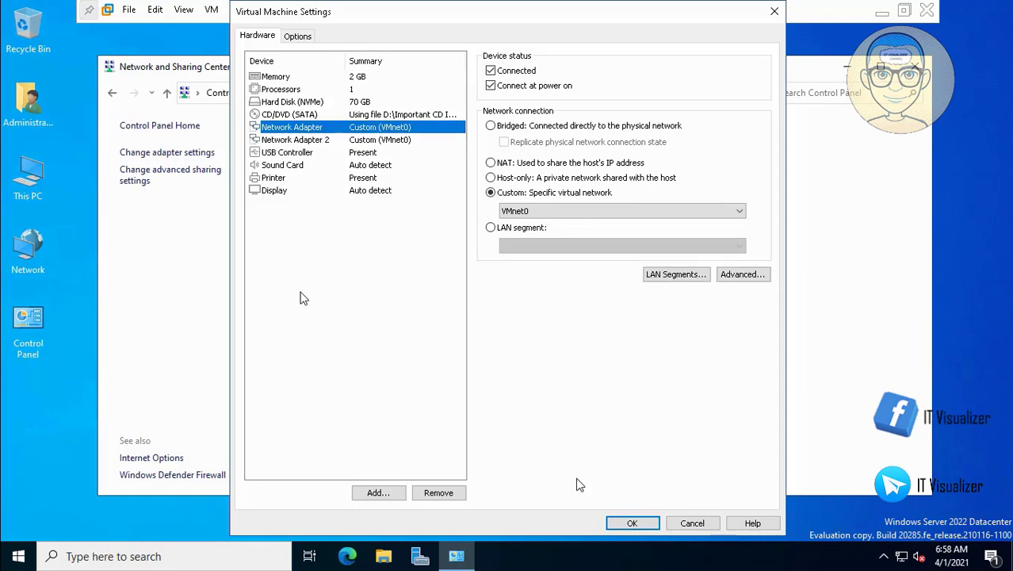
left_click(626, 525)
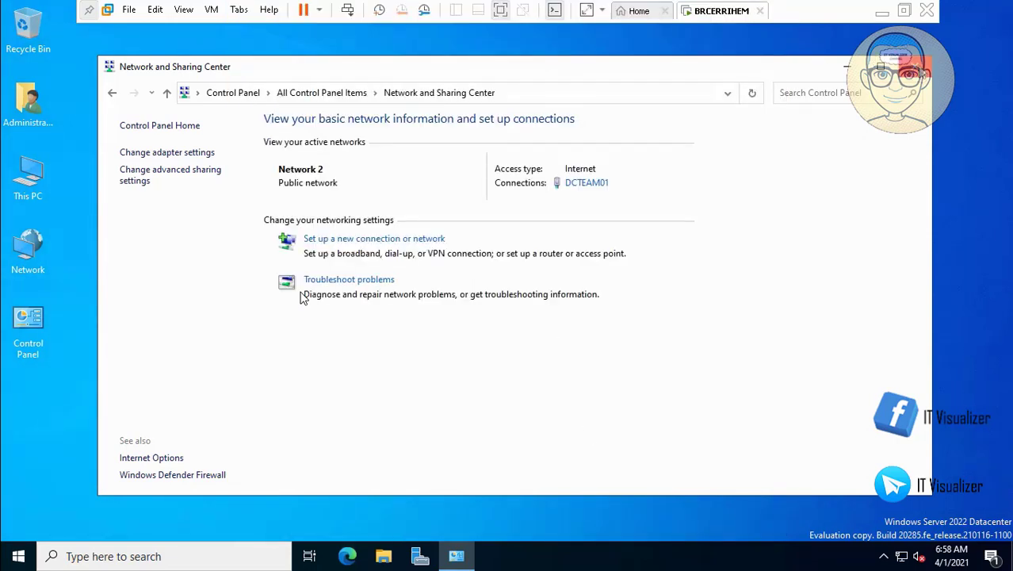
Step: Close Network and Sharing Center, shut down the server with the reason Other (Unplanned), and dismiss the removable devices hint
left_click(920, 66)
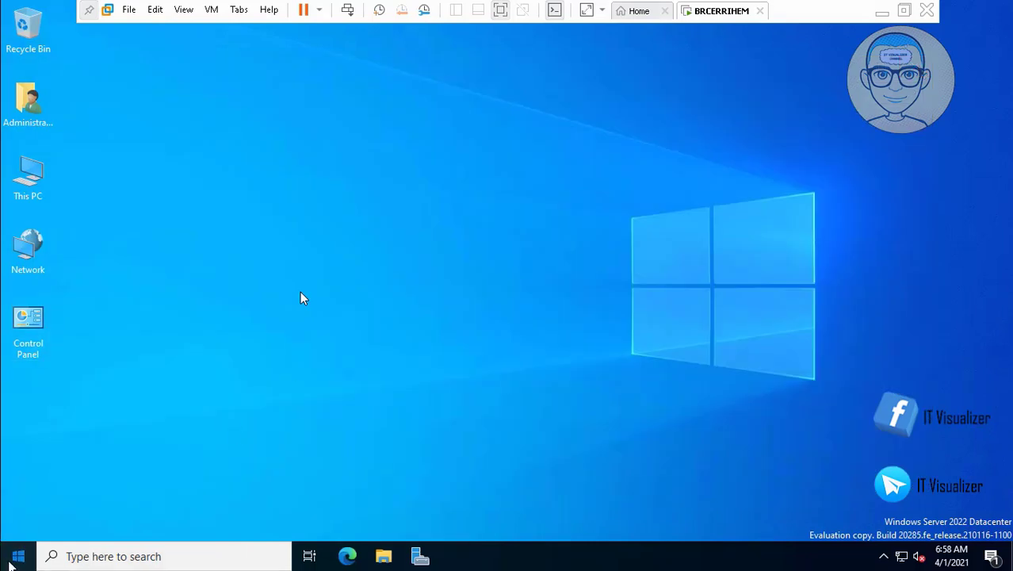
left_click(11, 558)
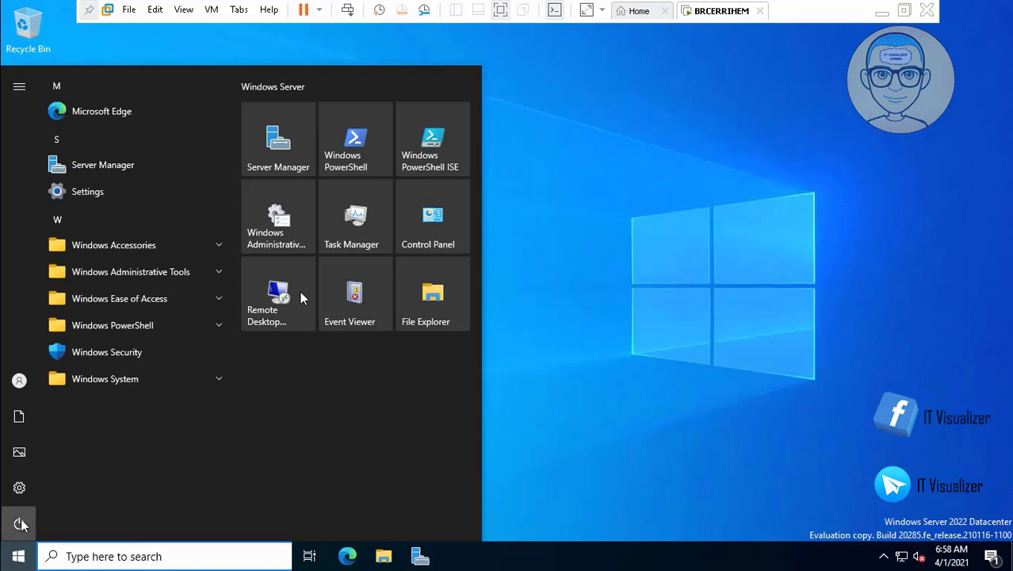
left_click(20, 524)
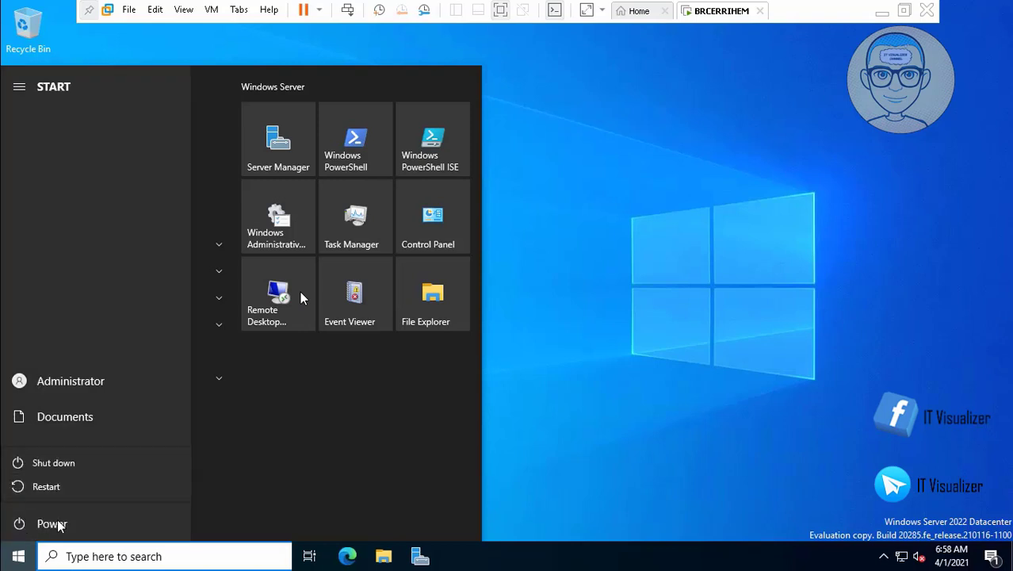
left_click(74, 466)
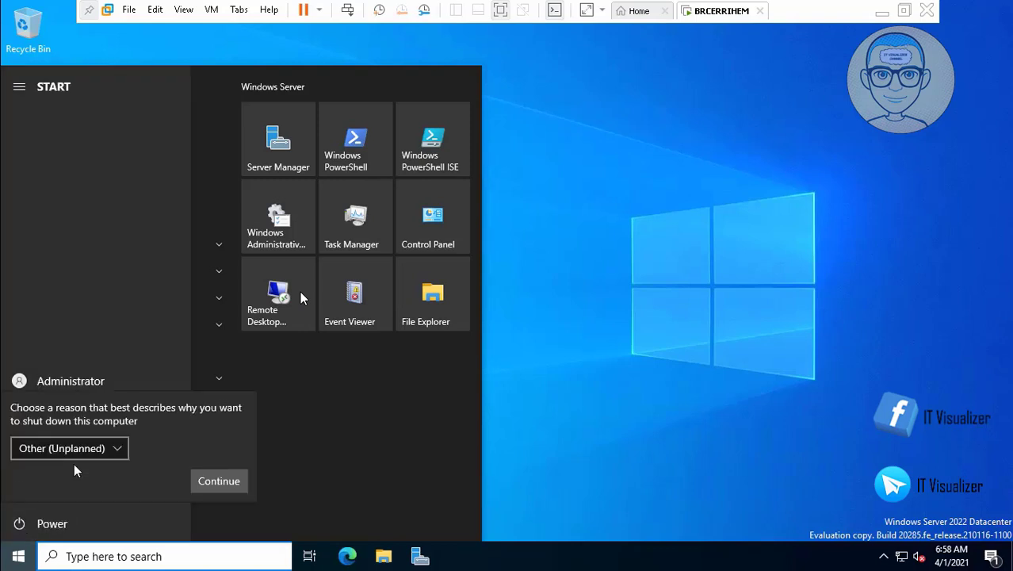
left_click(234, 482)
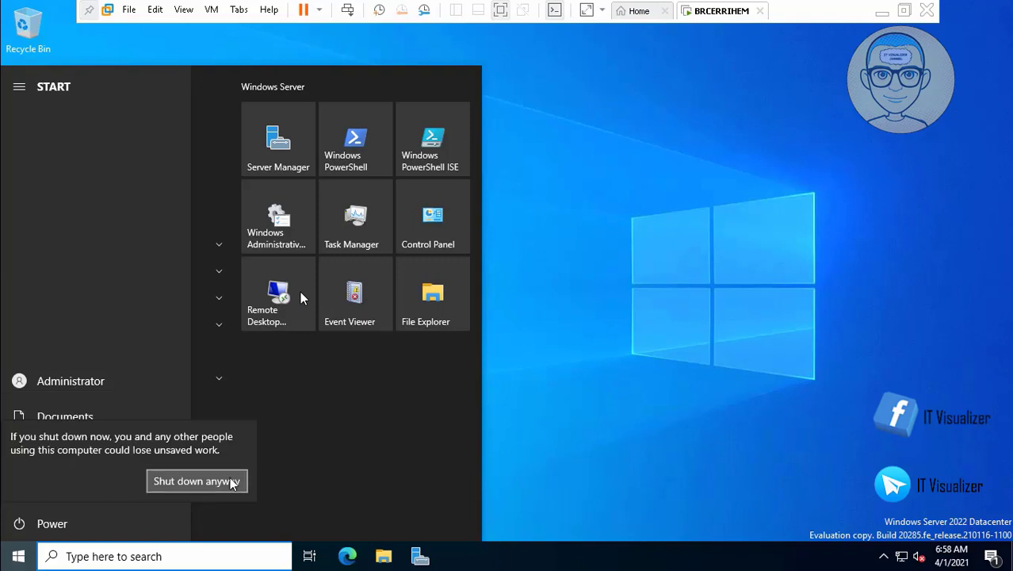
left_click(232, 481)
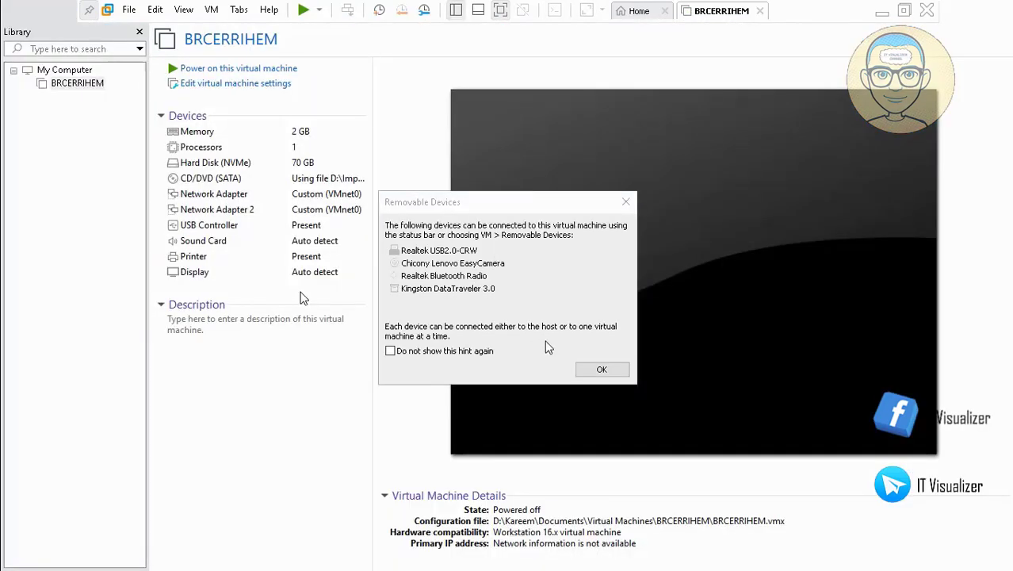
left_click(600, 371)
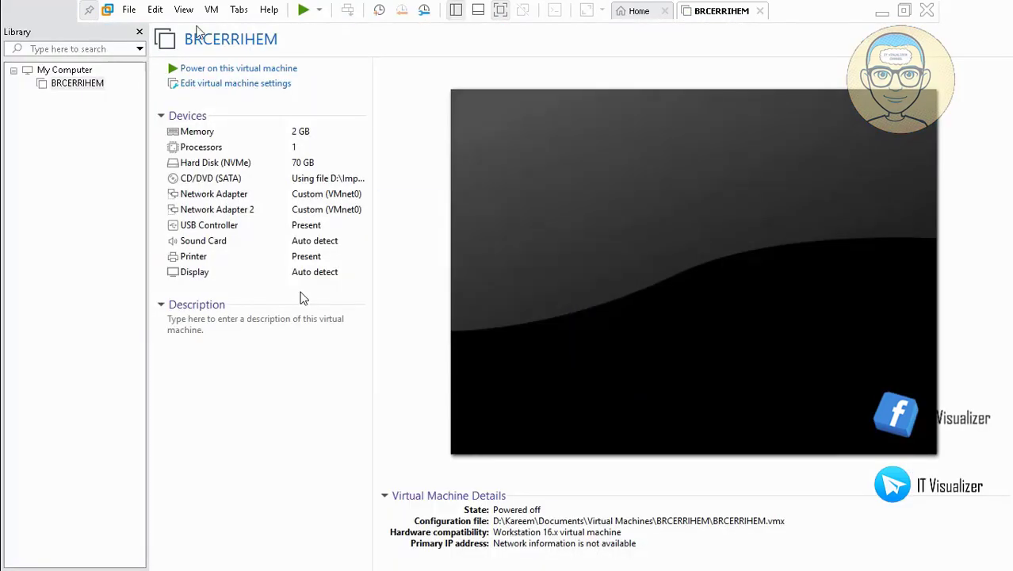
Step: Review the VMnet8 NAT network in the Virtual Network Editor, leaving without changes
left_click(156, 11)
left_click(208, 84)
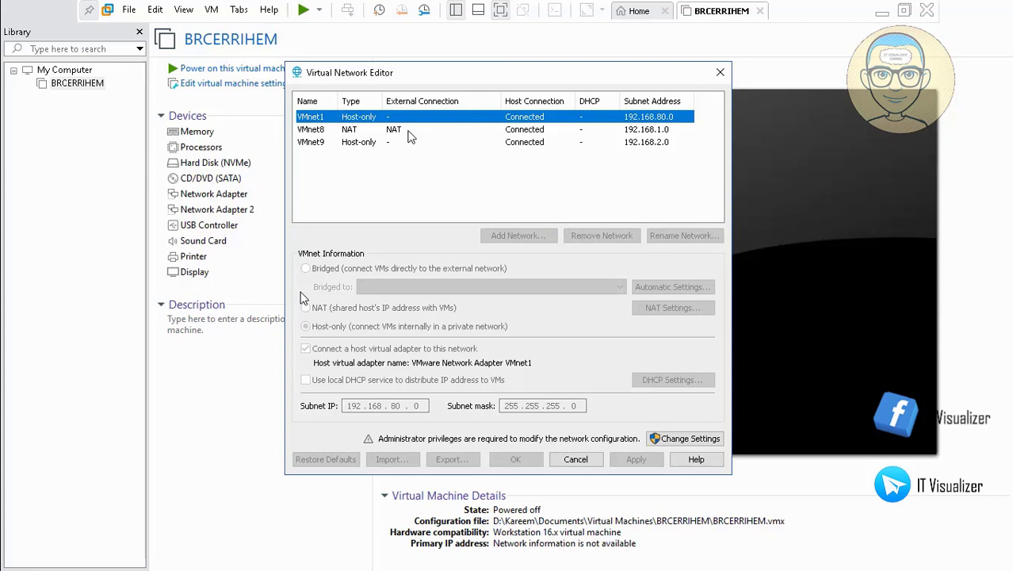
left_click(410, 134)
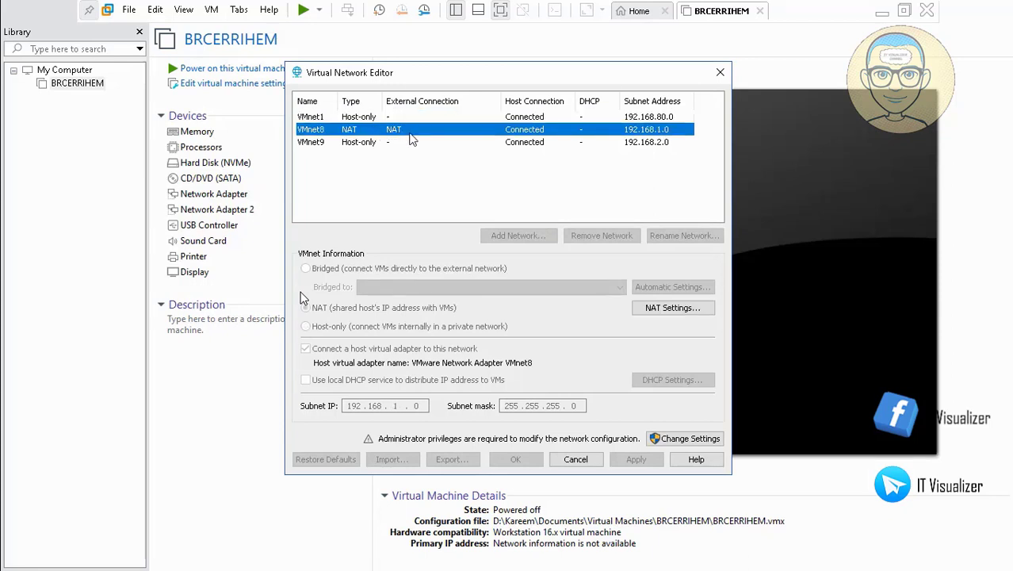
left_click(576, 460)
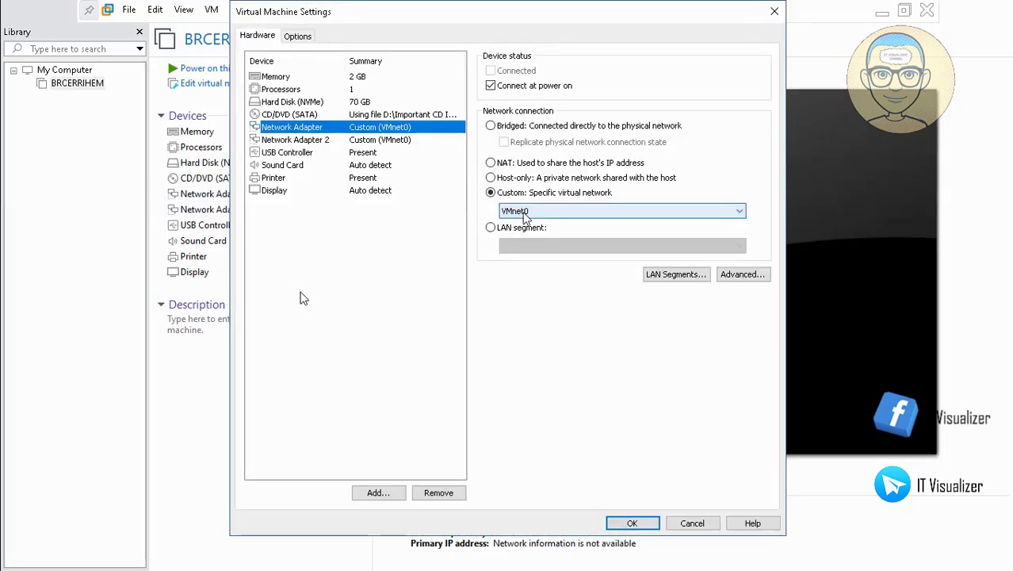
Step: Set both Network Adapter and Network Adapter 2 of the virtual machine to the custom network VMnet8 (NAT)
left_click(524, 211)
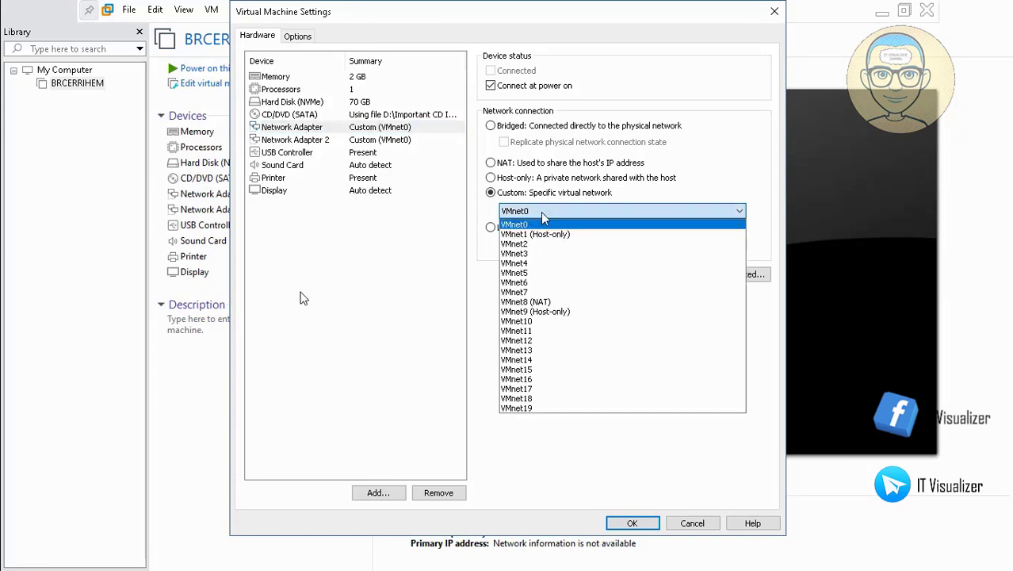
left_click(574, 304)
left_click(366, 141)
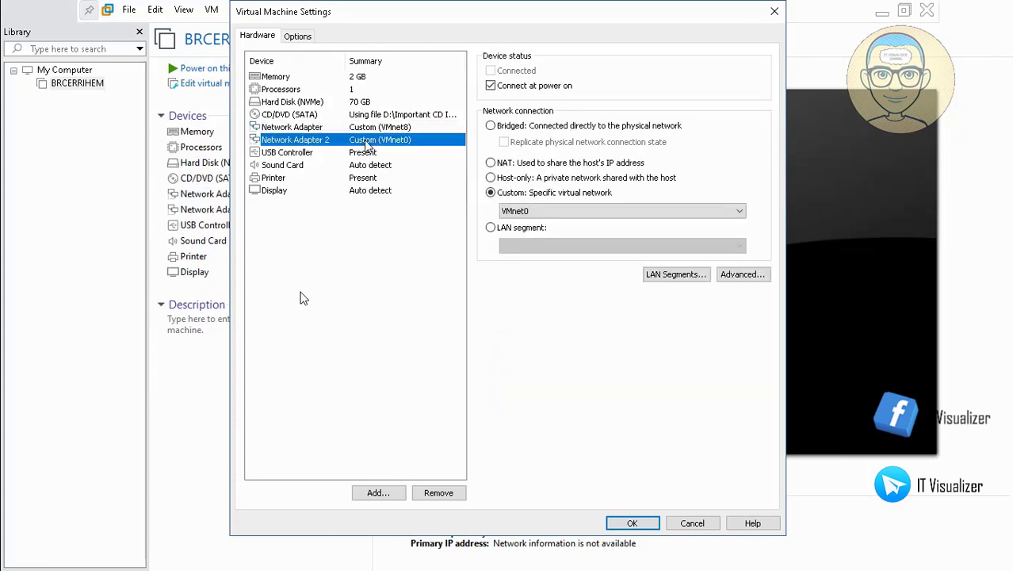
left_click(542, 212)
left_click(568, 309)
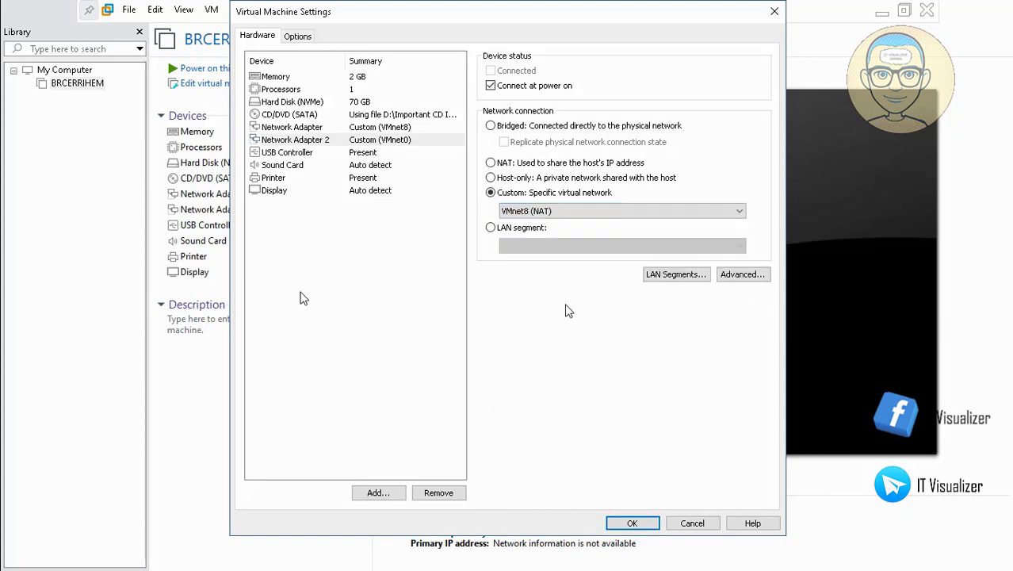
left_click(636, 523)
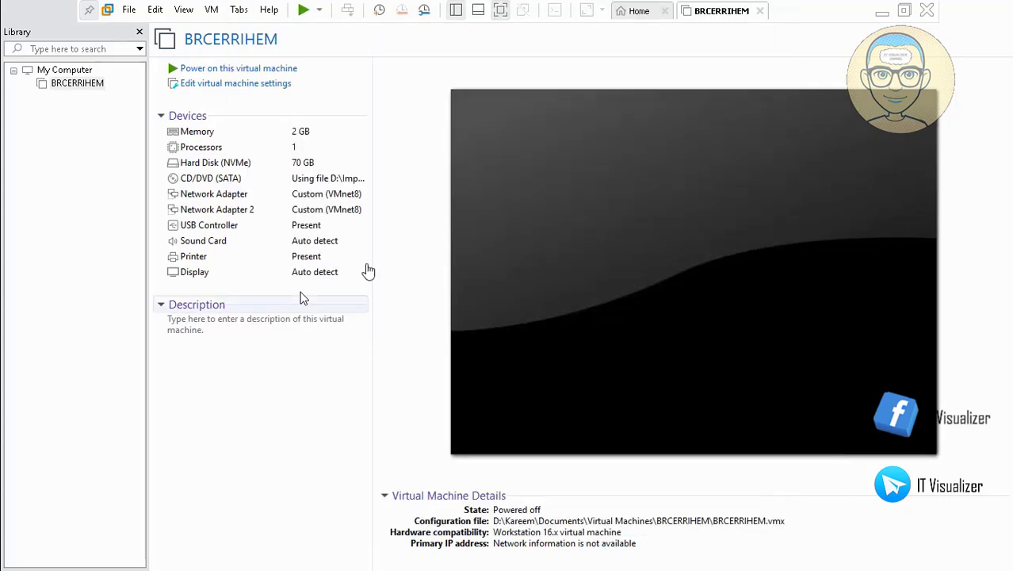
Step: Power on the BRCERRIHEM virtual machine and, once Windows has started, clear Server Manager away to show the desktop
left_click(246, 70)
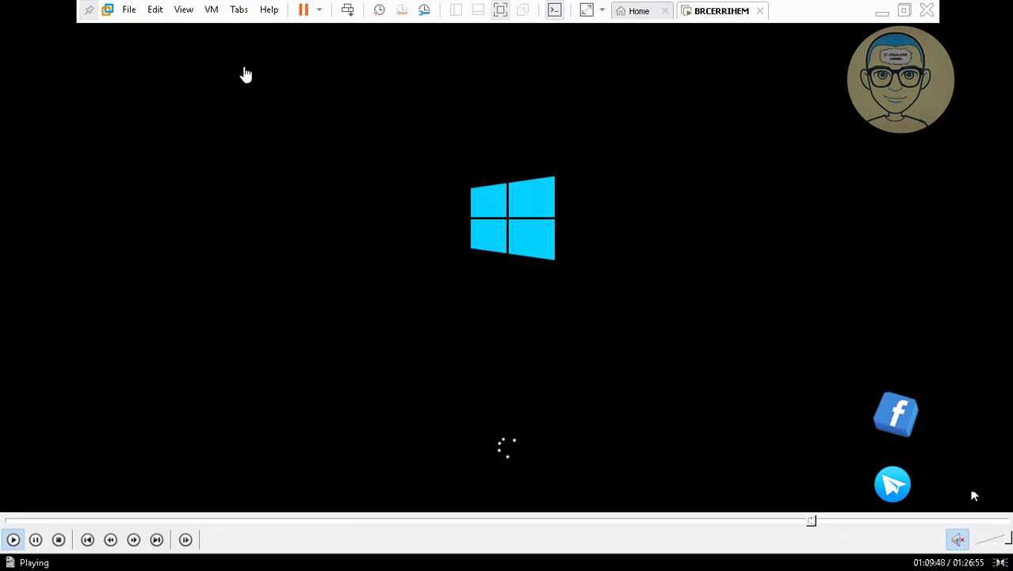
left_click(818, 521)
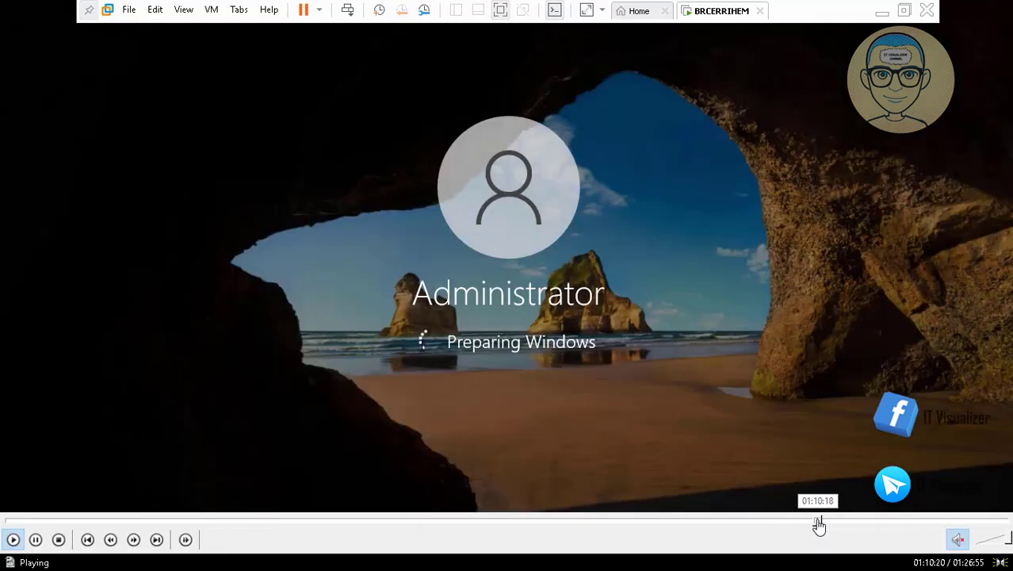
left_click(828, 521)
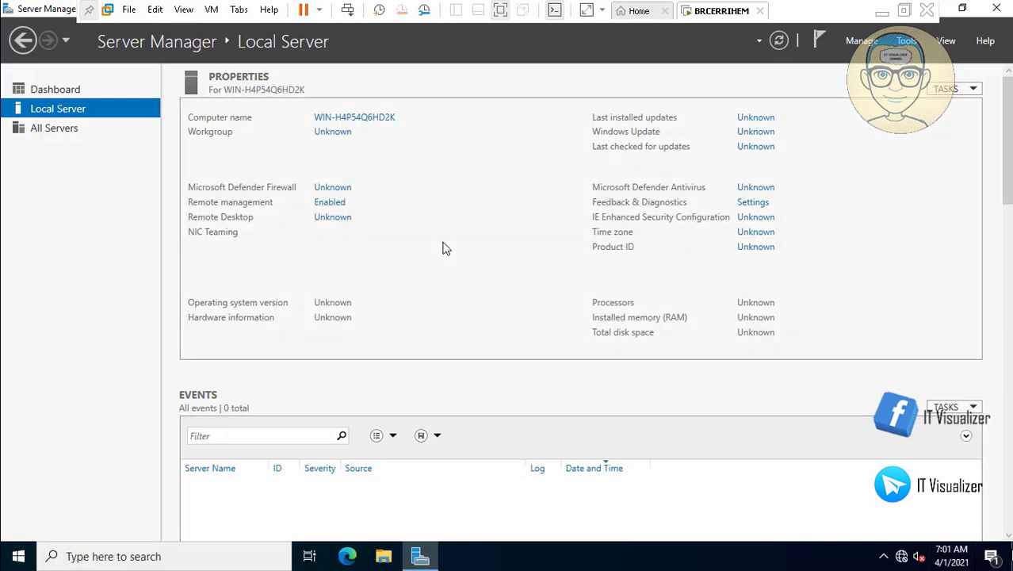
left_click(1011, 562)
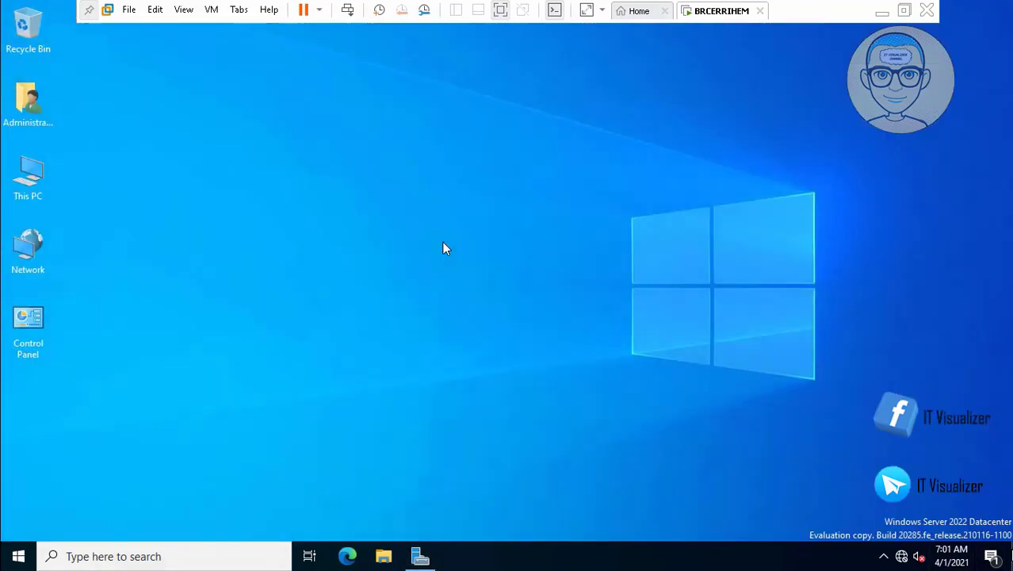
Step: Check the network connection details of DCTEAM01 through Network and Sharing Center, and close the windows
double_click(32, 318)
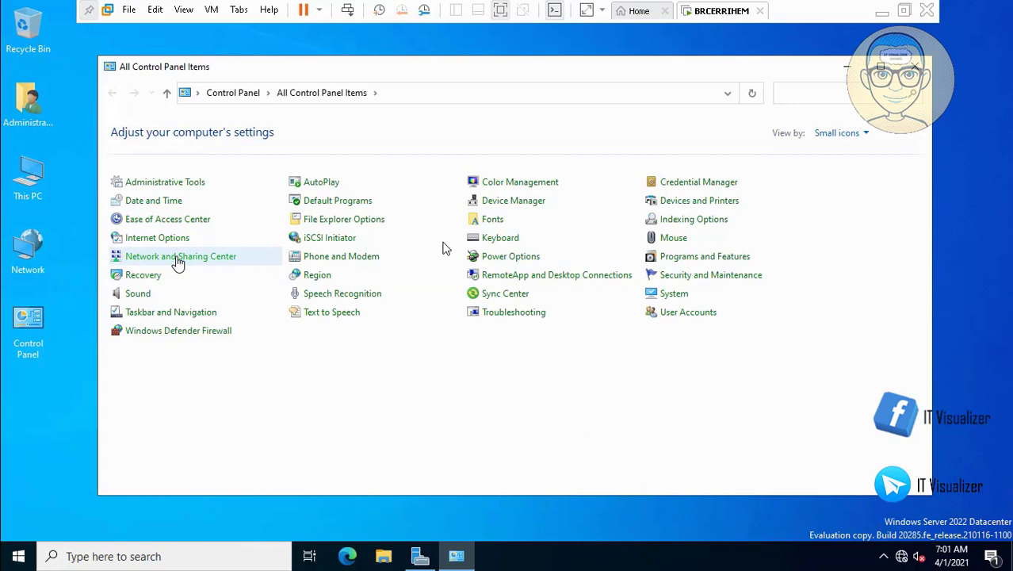
left_click(178, 258)
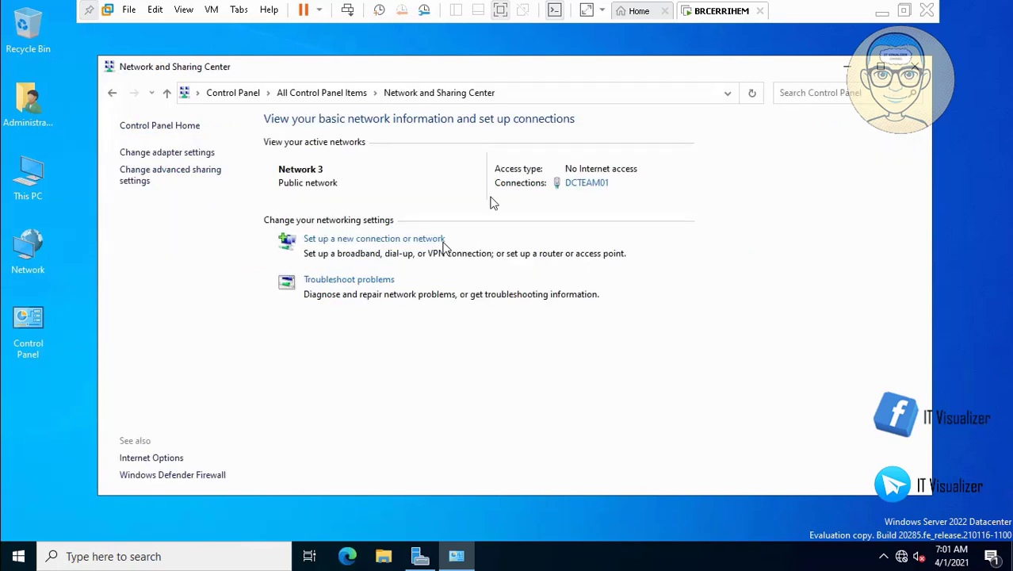
left_click(587, 189)
left_click(428, 270)
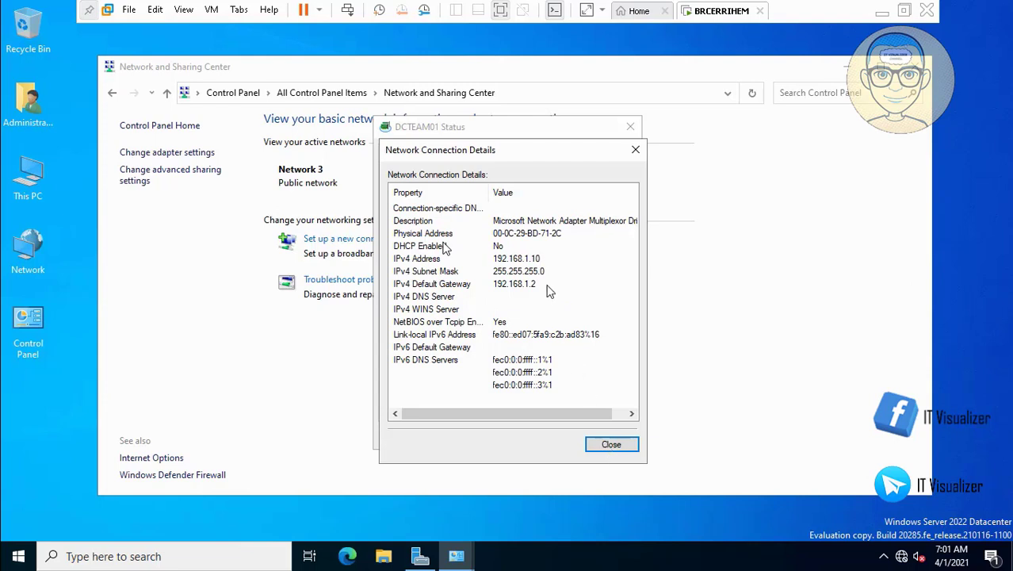
left_click(612, 445)
left_click(613, 438)
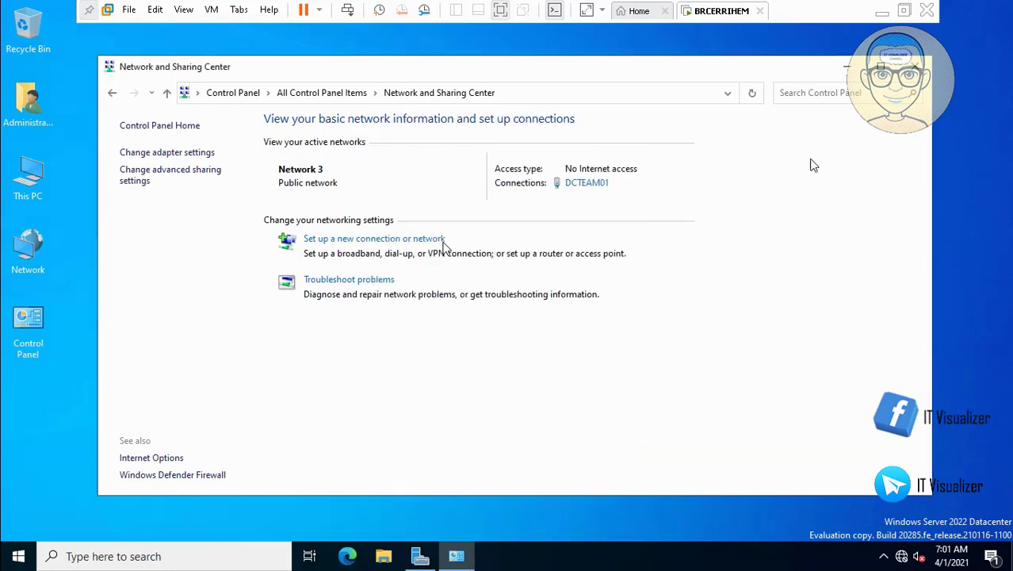
left_click(913, 67)
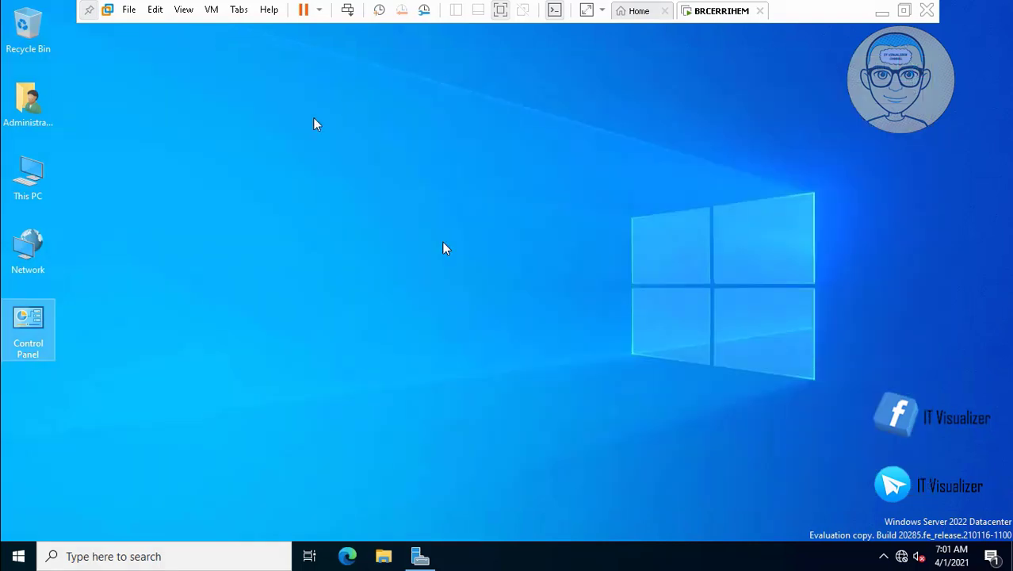
Step: View the contents of the Shared Folders (Z:) network drive in This PC, and close the window
double_click(30, 176)
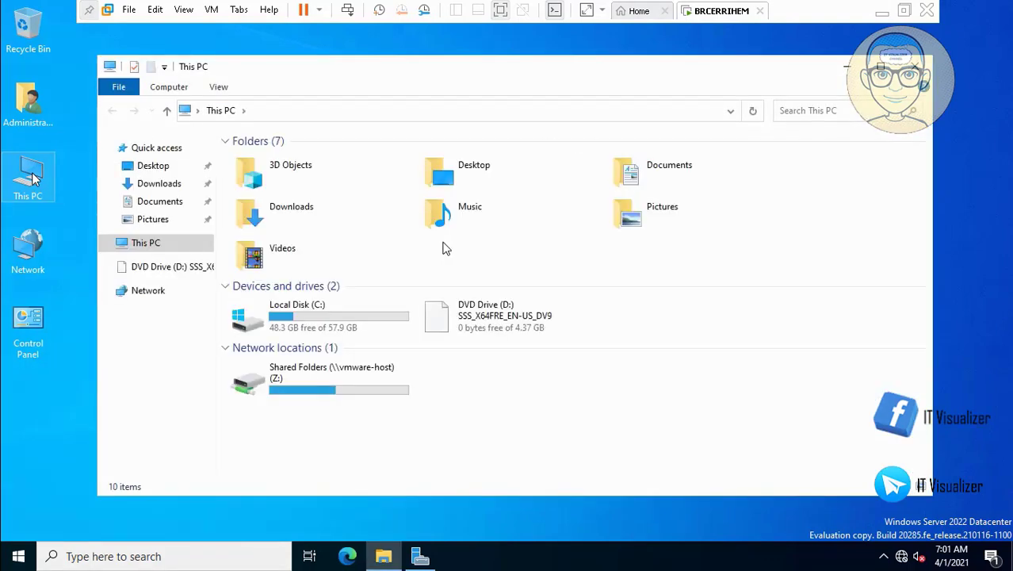
double_click(310, 383)
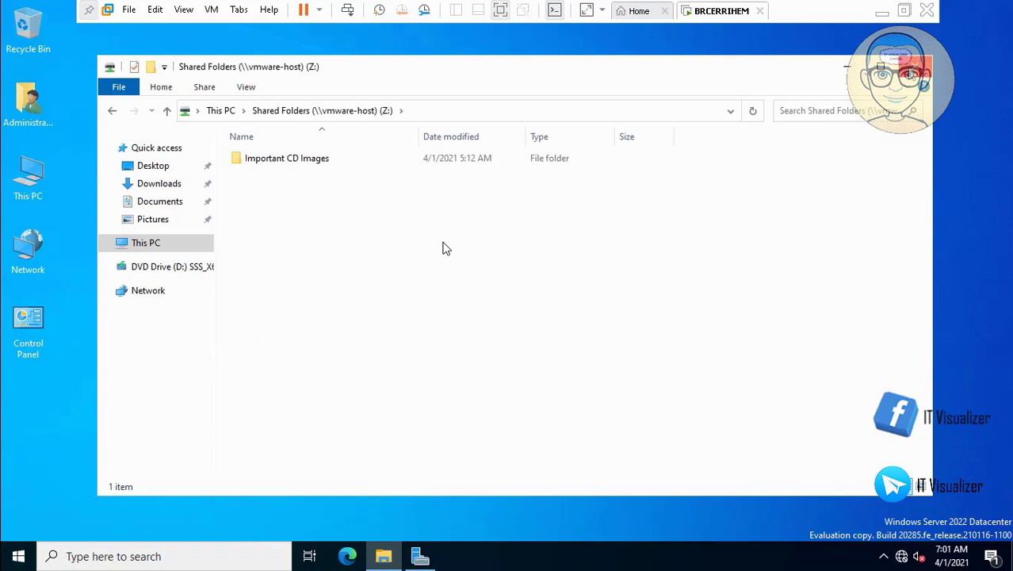
left_click(914, 67)
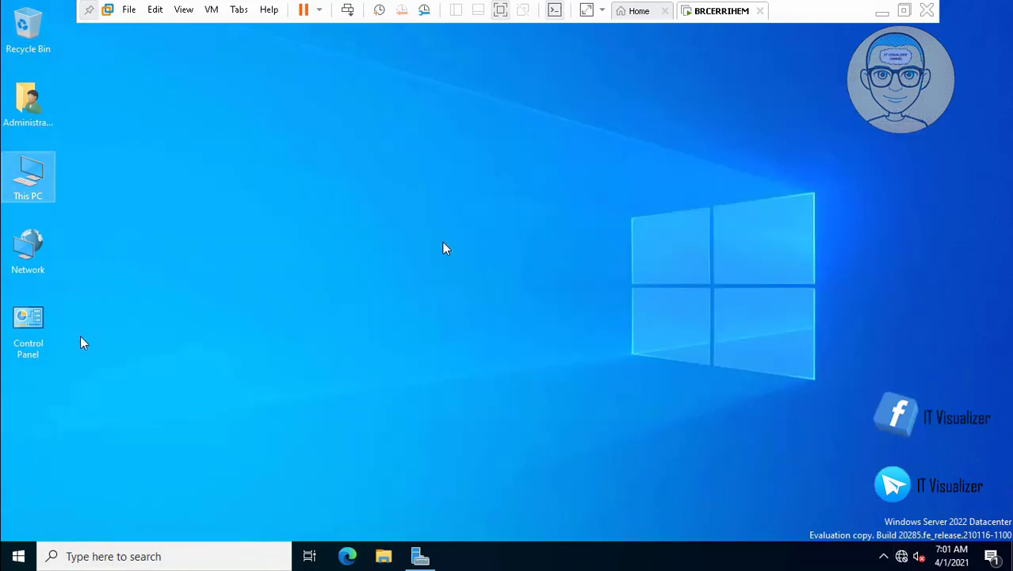
Step: Set the preferred DNS server of the DCTEAM01 connection to 8.8.8.8 in its IPv4 properties and apply the settings
left_click(34, 320)
double_click(34, 319)
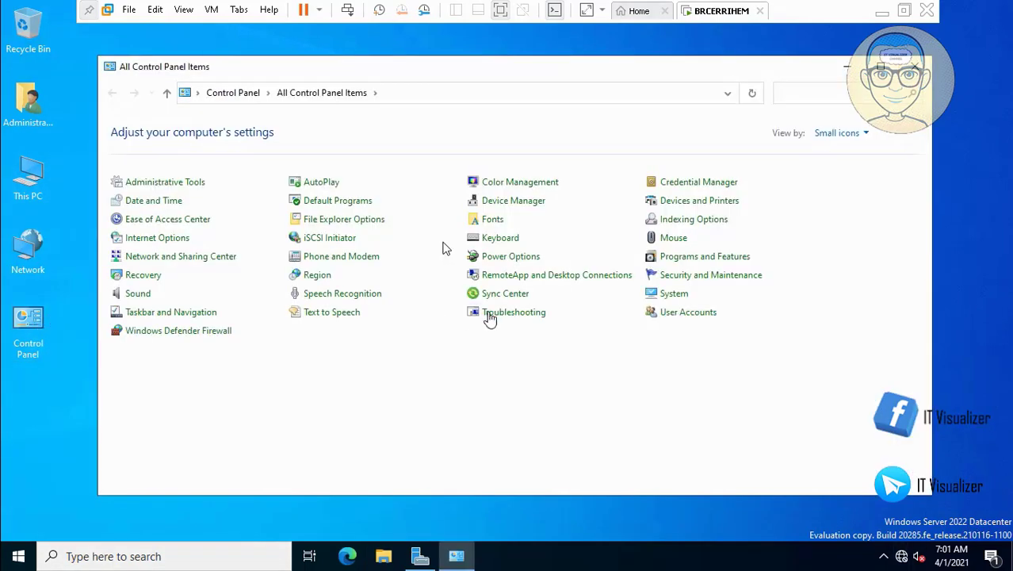
left_click(226, 261)
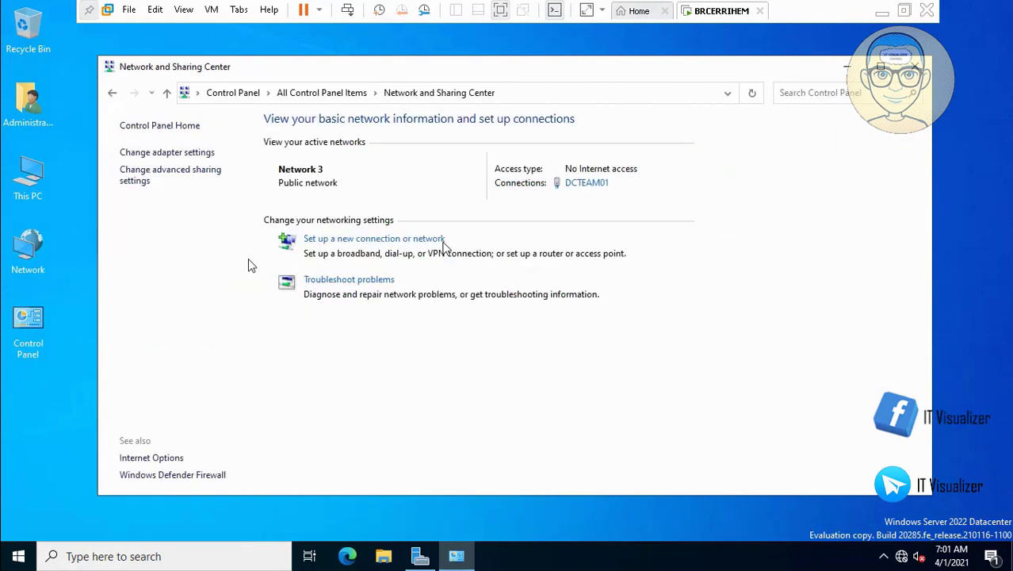
left_click(589, 183)
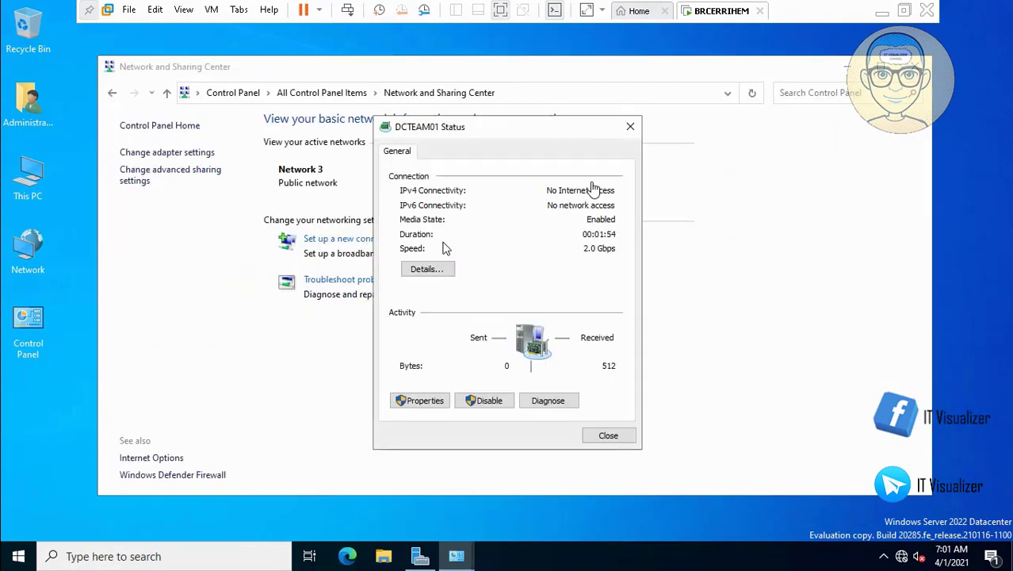
left_click(418, 401)
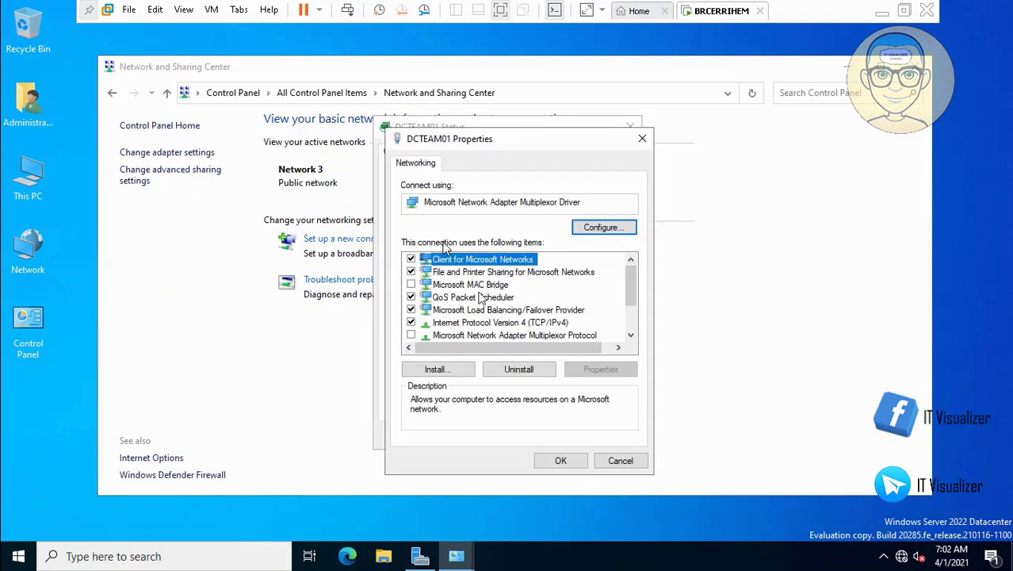
left_click(473, 323)
left_click(583, 370)
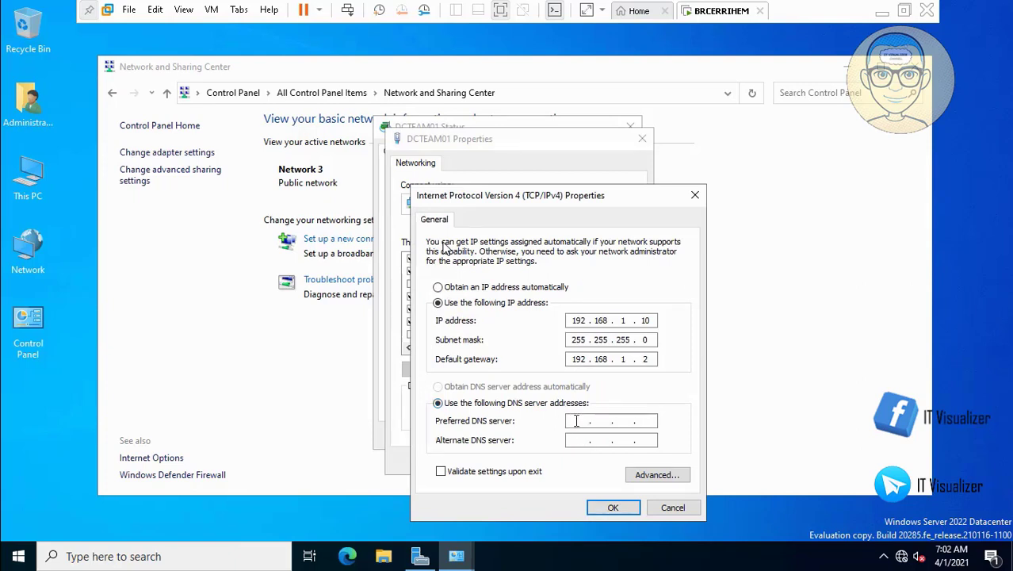
type(". 8 . 8 . 8")
left_click(614, 507)
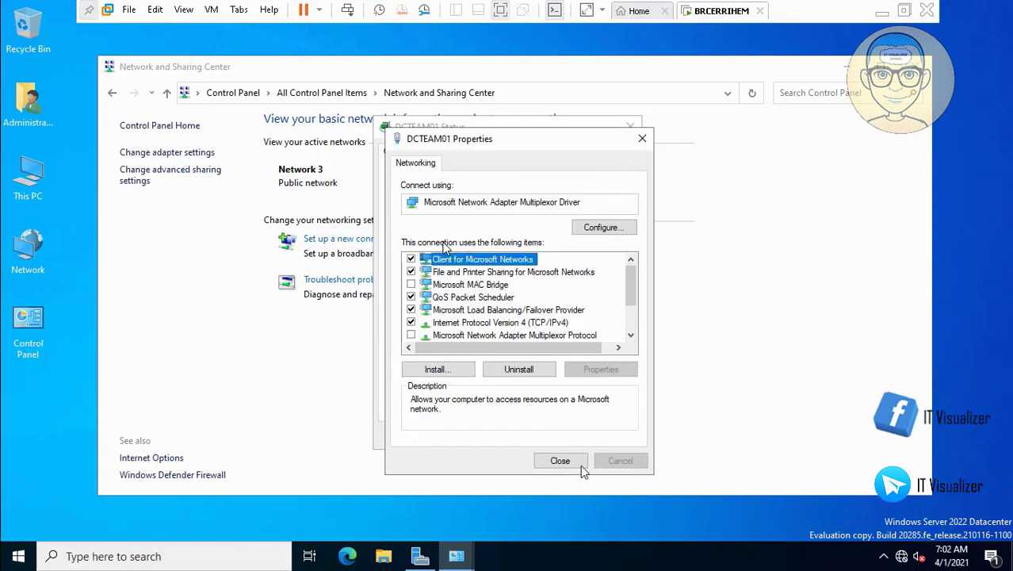
left_click(572, 464)
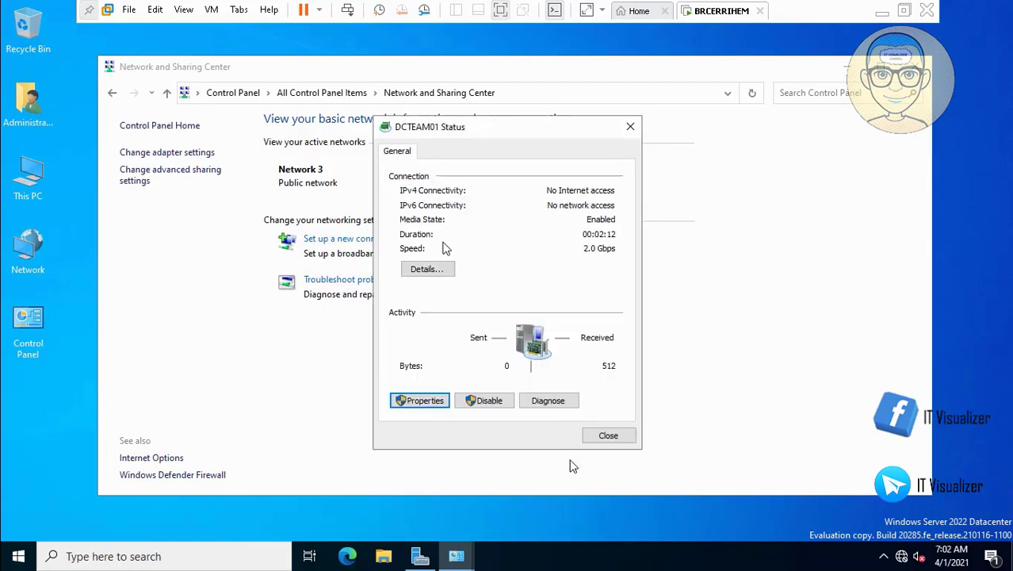
left_click(609, 436)
Step: Launch Microsoft Edge and show the server's adapters in Network Connections
left_click(346, 555)
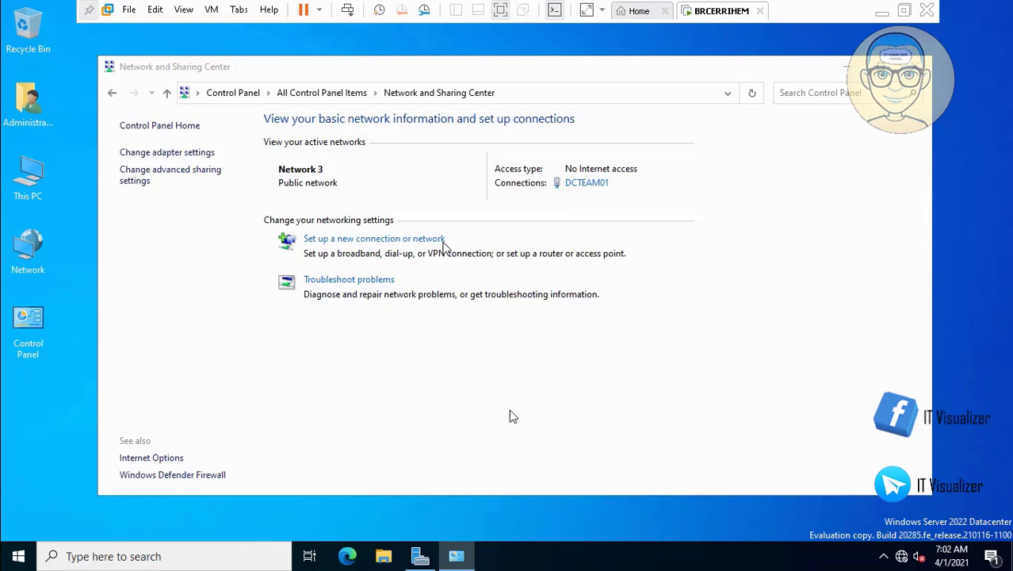
left_click(188, 158)
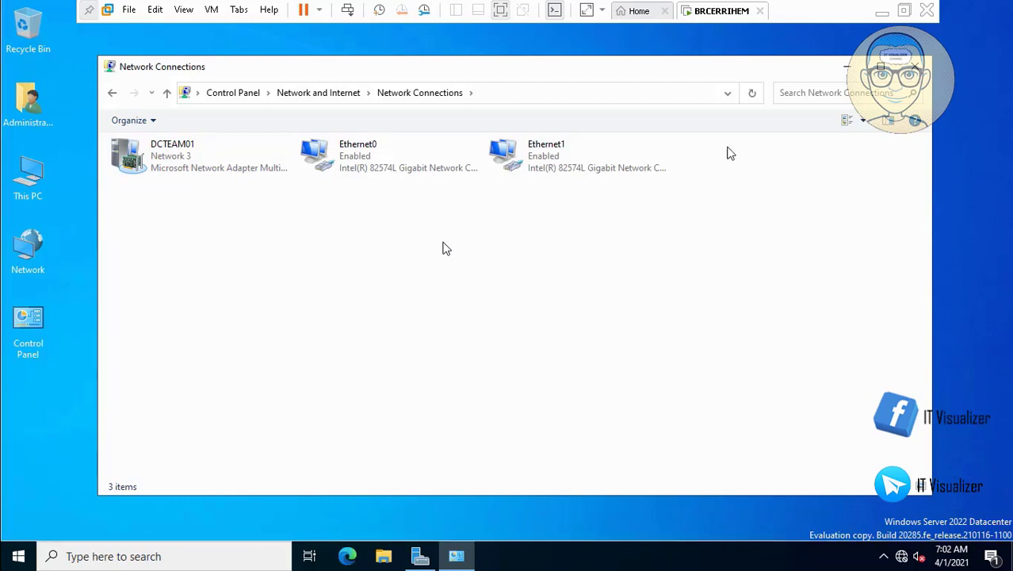
Step: Minimize the Network Connections window to uncover Microsoft Edge
left_click(210, 163)
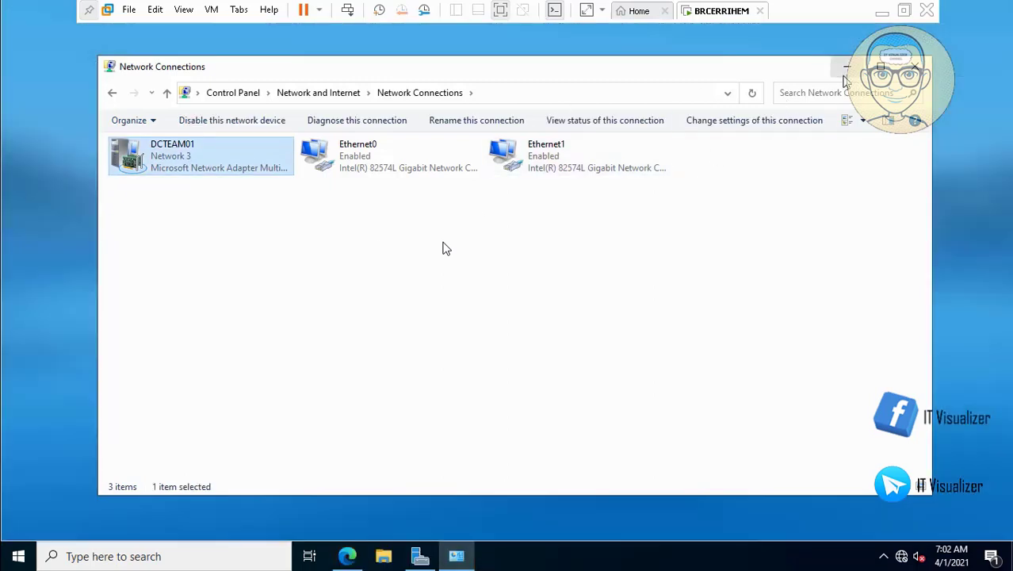
left_click(845, 76)
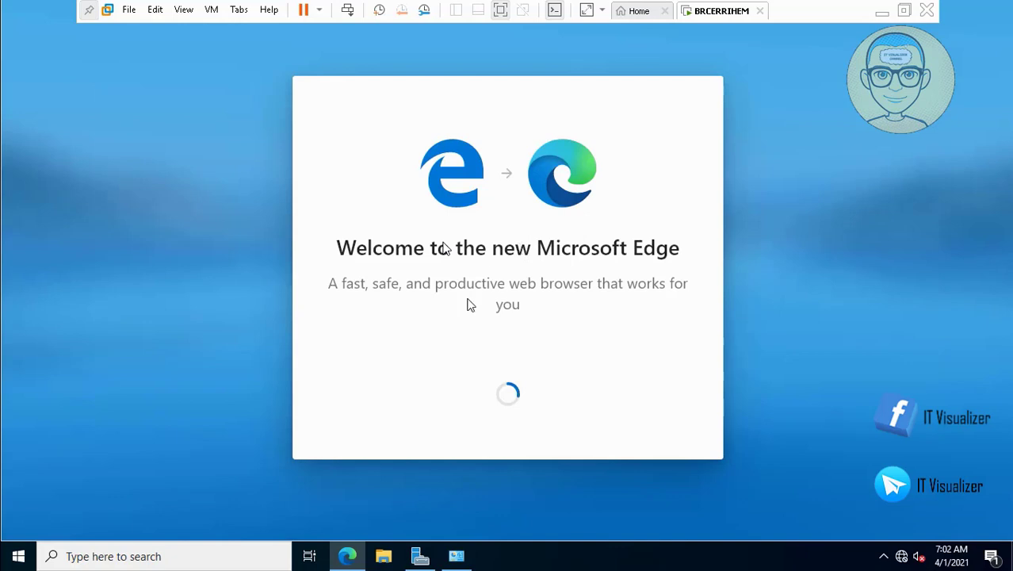
mouse_move(817, 564)
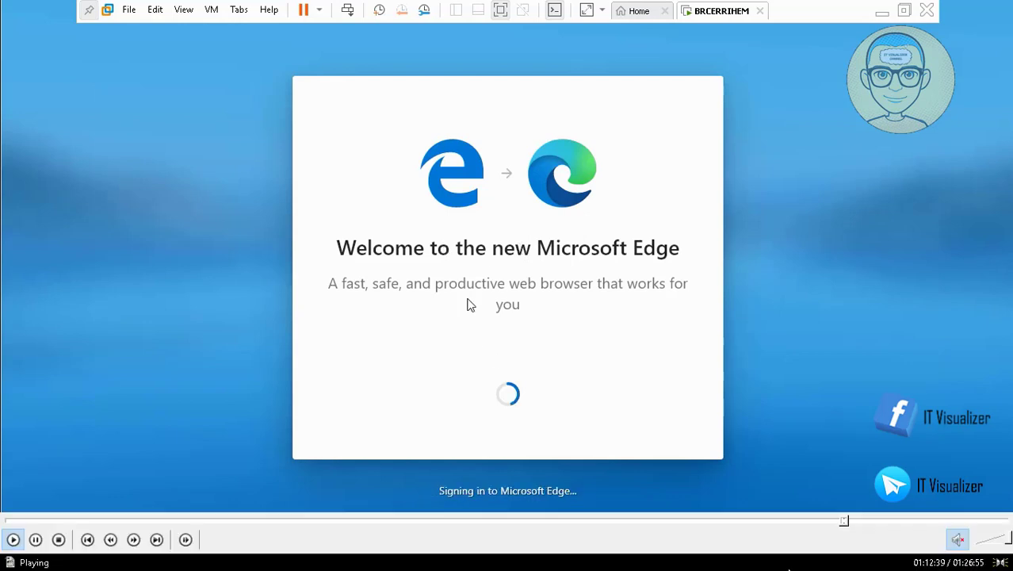
left_click(841, 521)
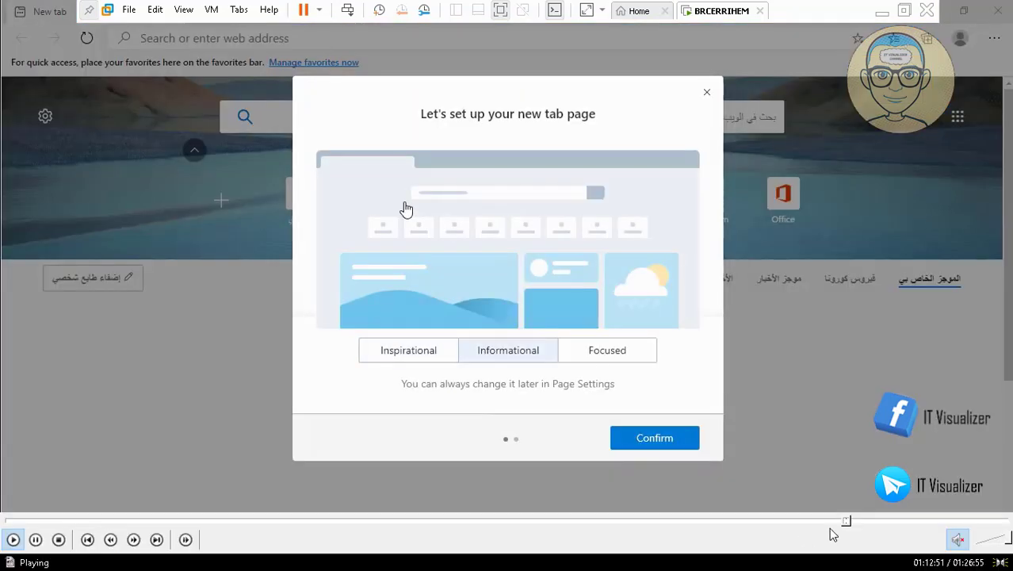
left_click(843, 521)
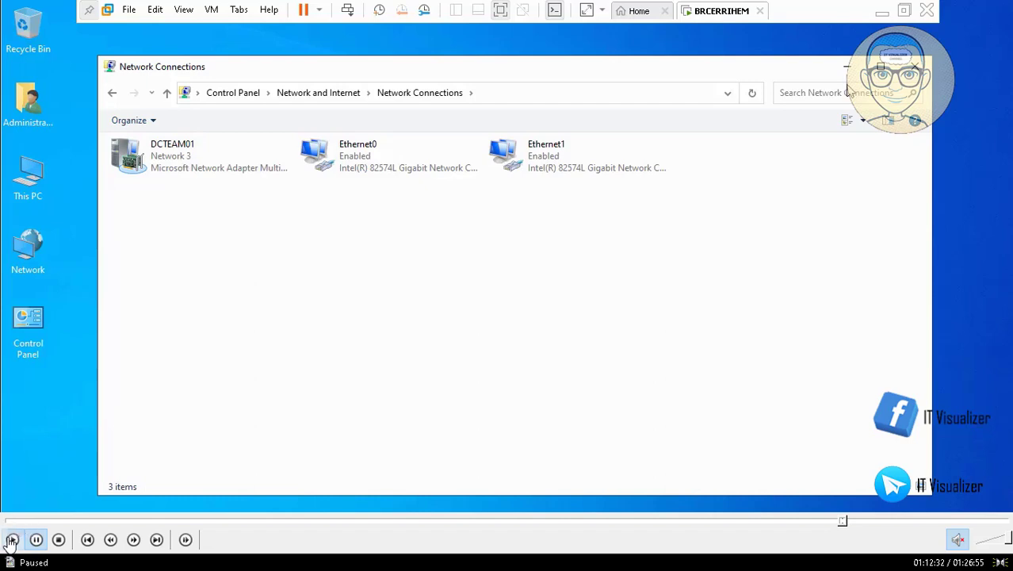
left_click(11, 540)
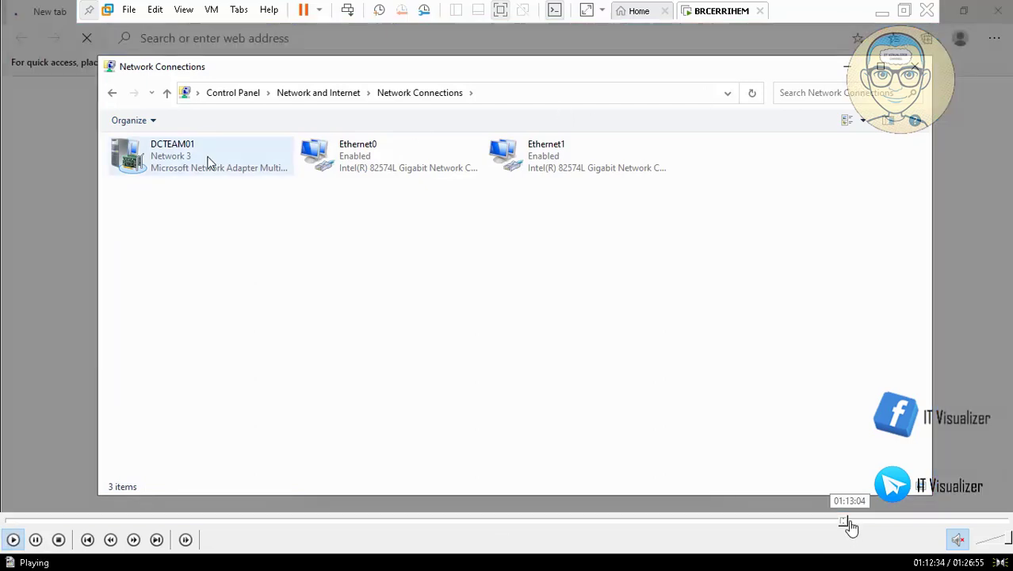
left_click(851, 525)
left_click(864, 524)
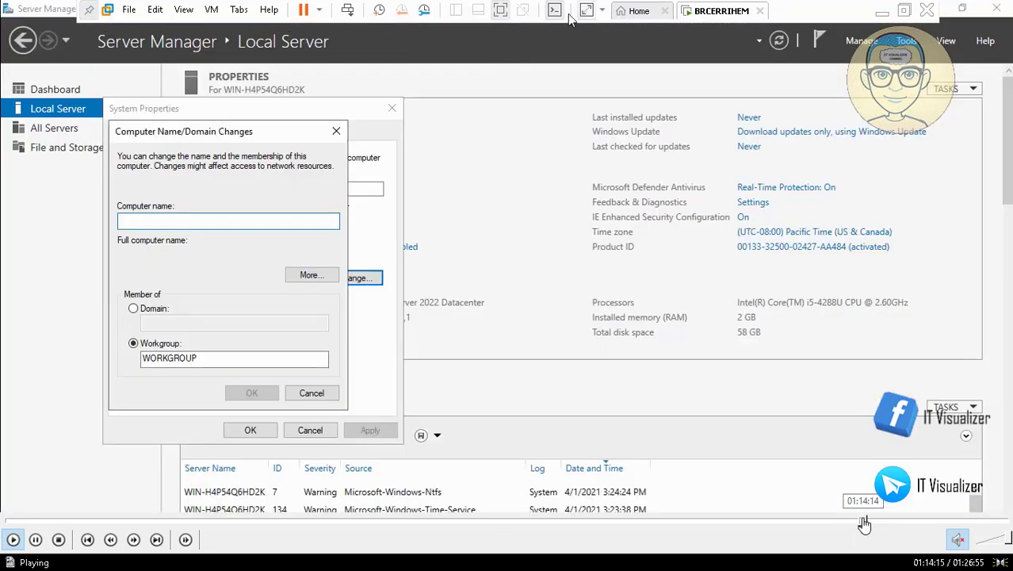
left_click(862, 523)
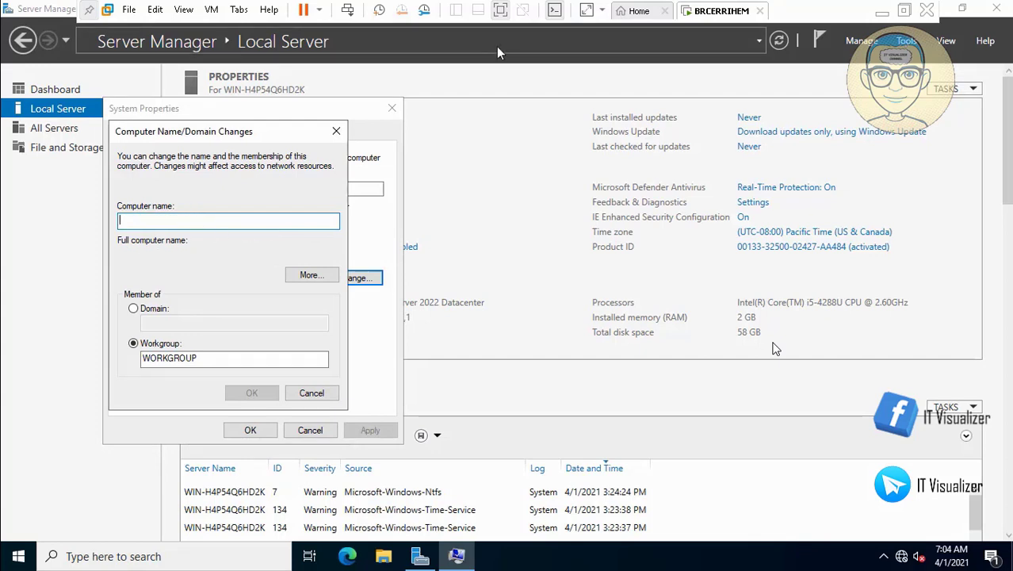
Step: Copy the virtual machine's name from the VMware library and set the server's computer name to BRCERRIHEM
left_click(508, 11)
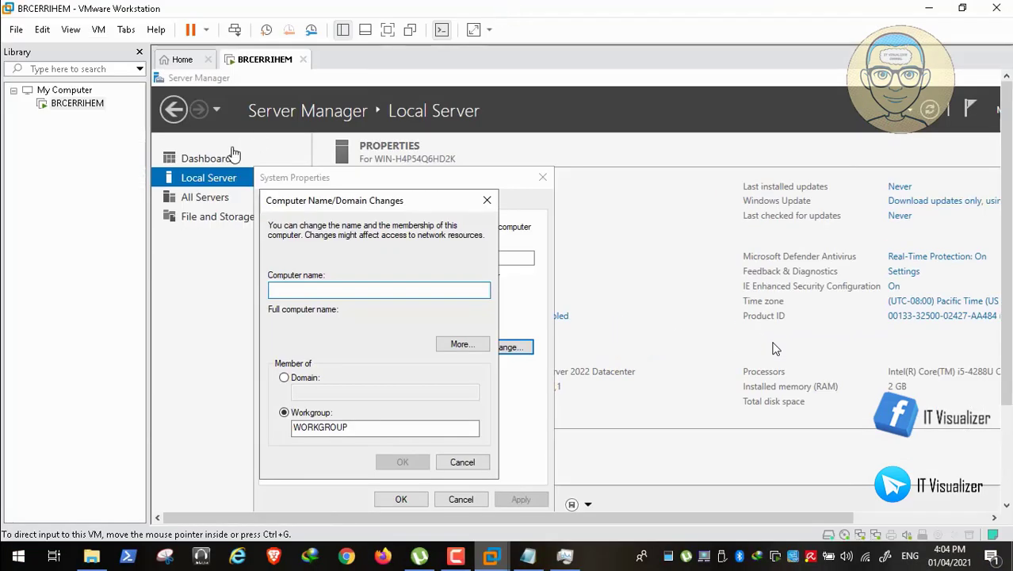
left_click(87, 109)
right_click(90, 113)
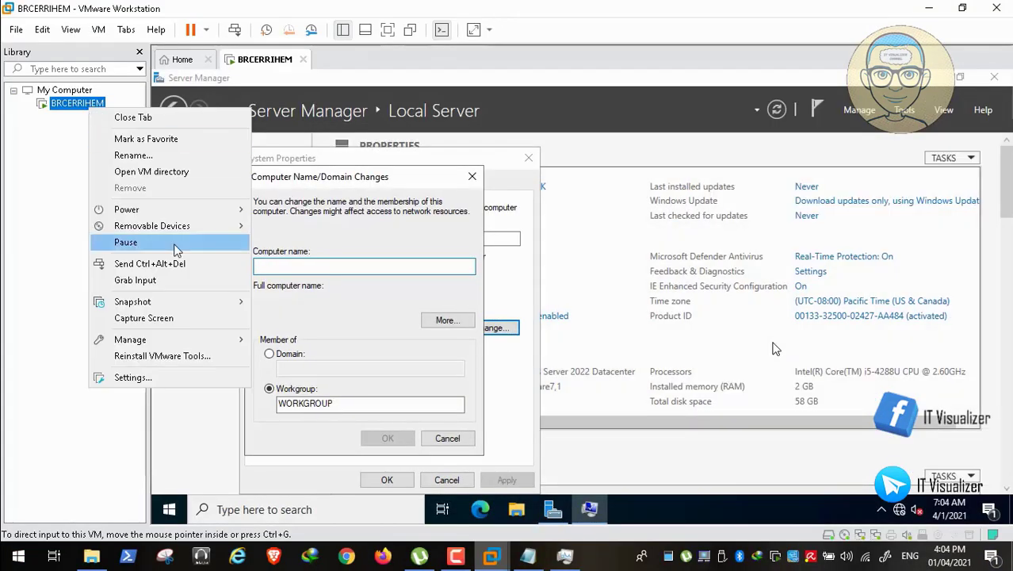
left_click(173, 156)
key("ctrl+c")
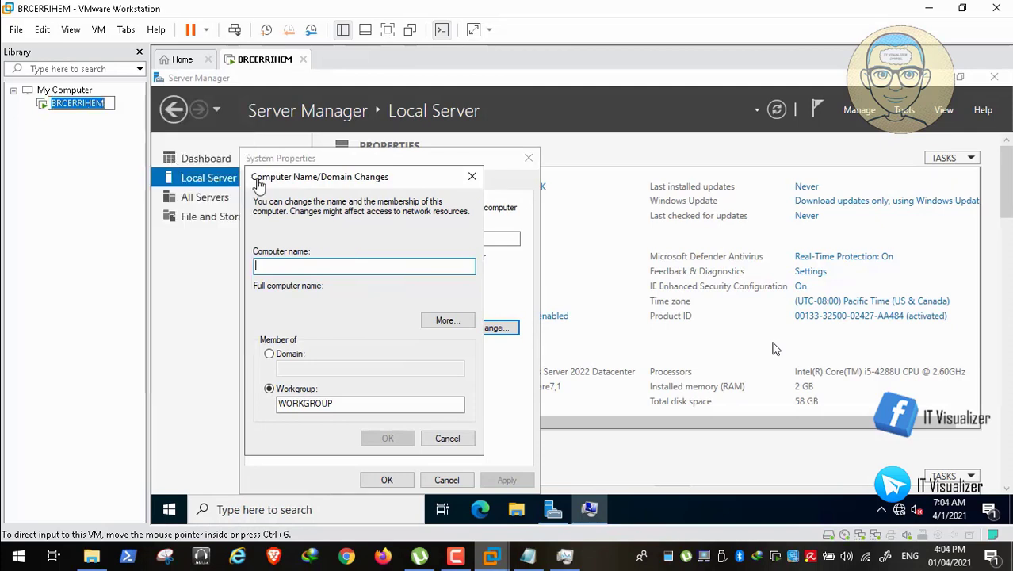
left_click(284, 204)
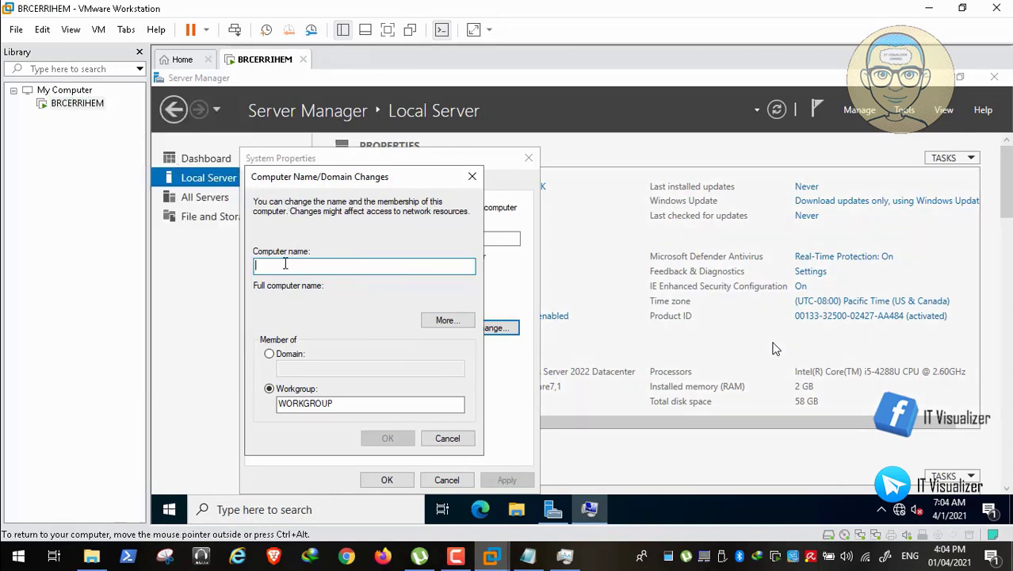
key("ctrl+v")
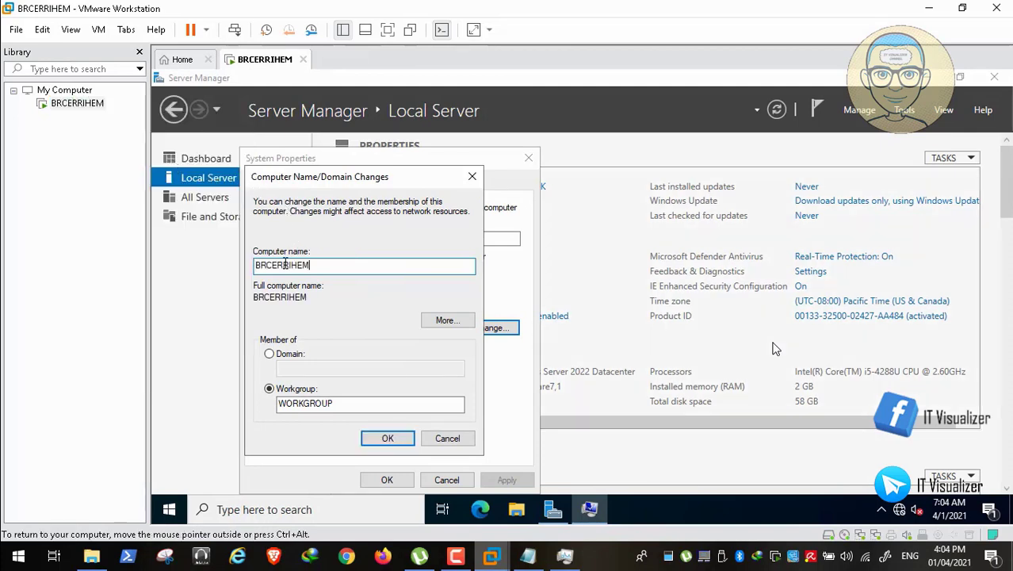
Step: Return the virtual machine to full screen, then confirm the computer name change and restart the server immediately
left_click(388, 29)
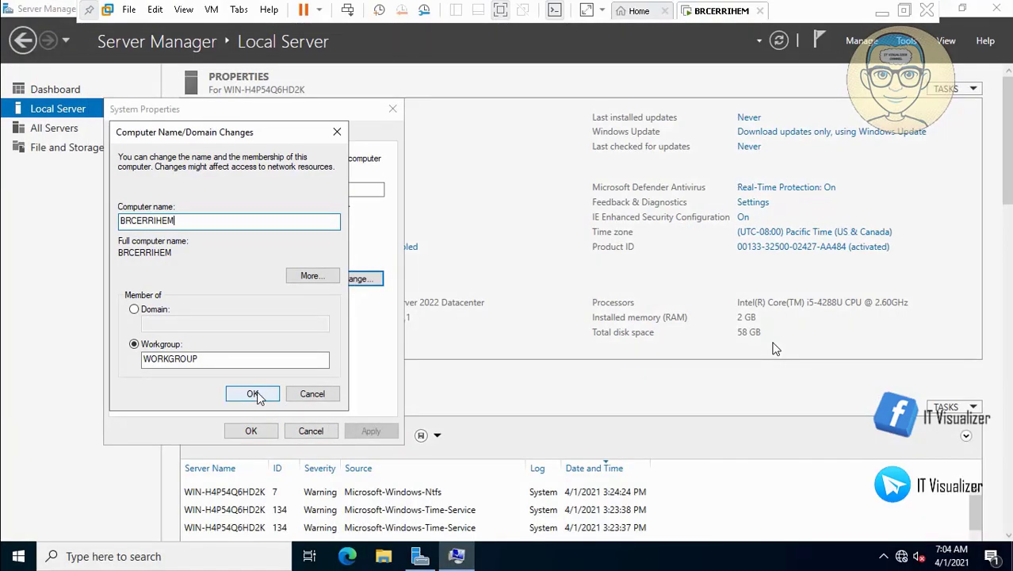
left_click(254, 395)
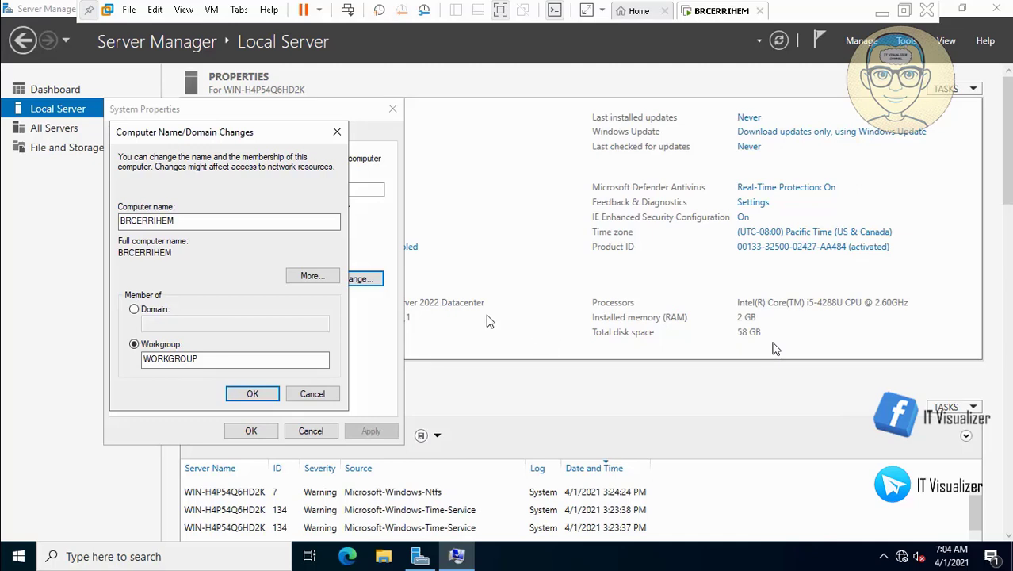
left_click(606, 303)
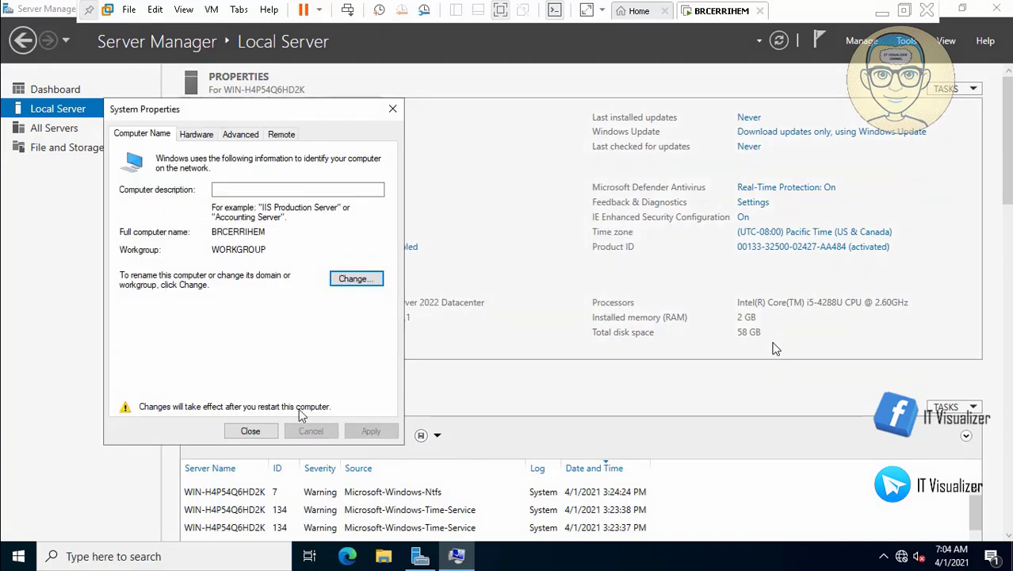
left_click(250, 432)
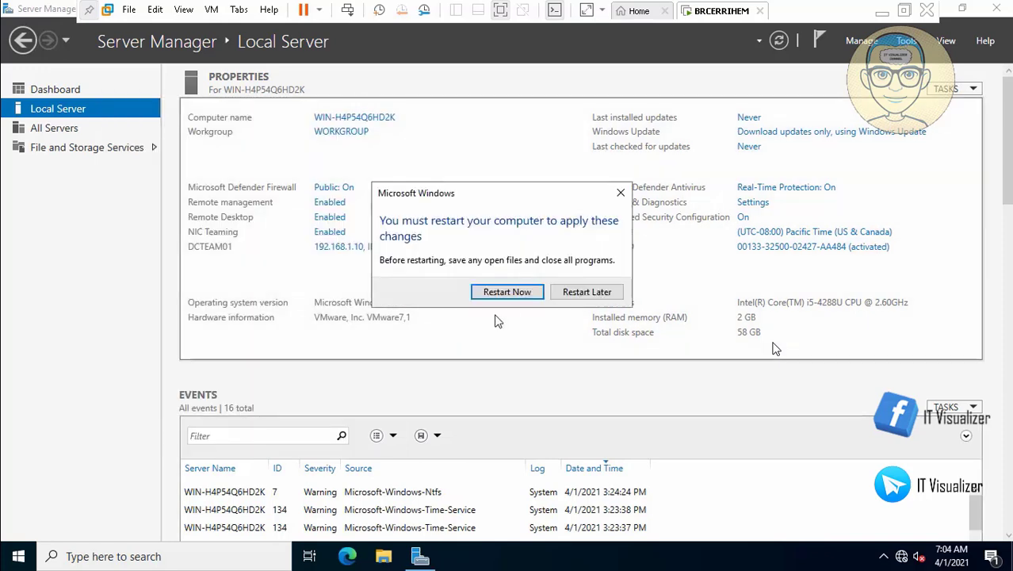
left_click(530, 295)
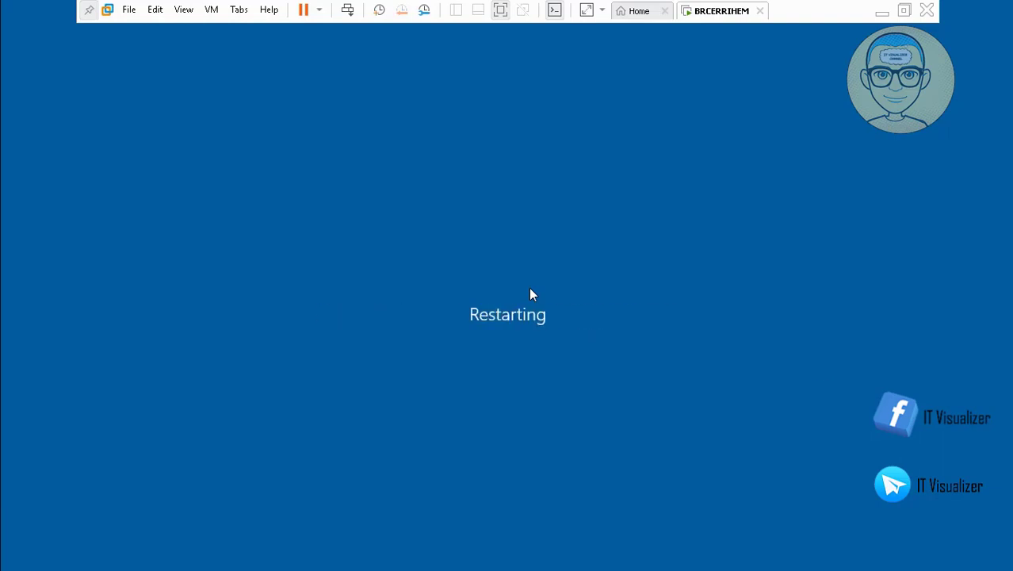
left_click(876, 521)
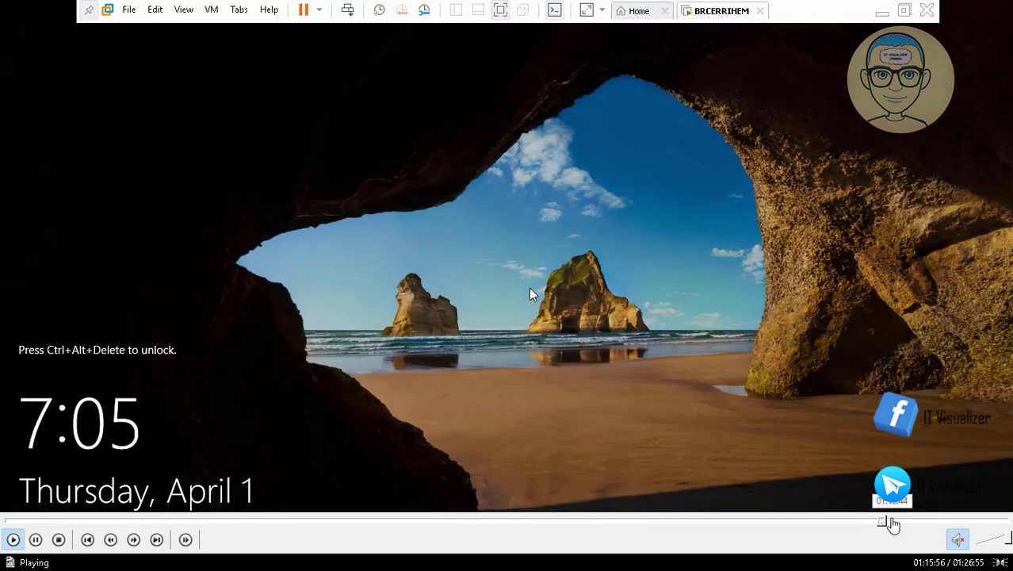
left_click(892, 521)
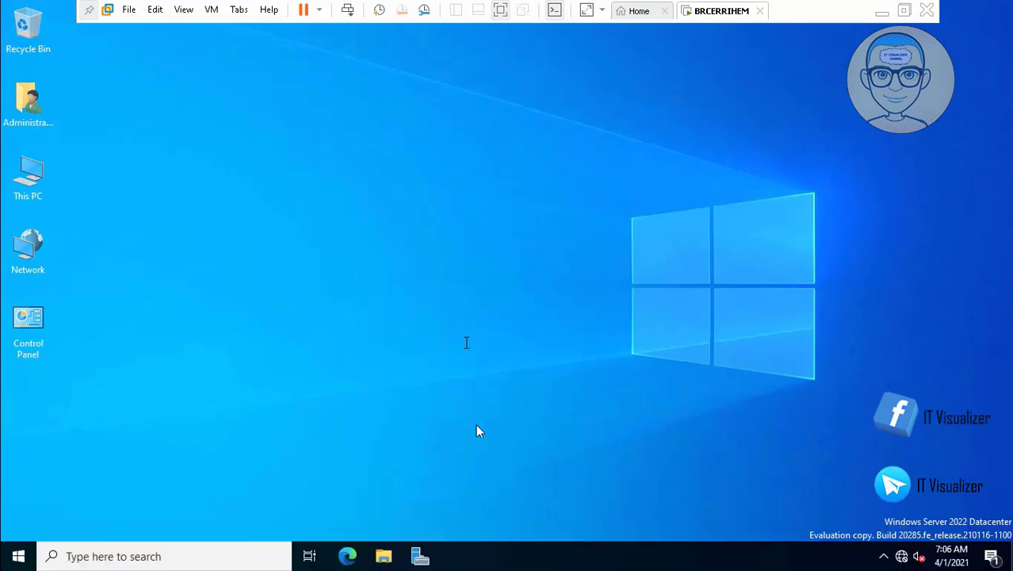
mouse_move(793, 521)
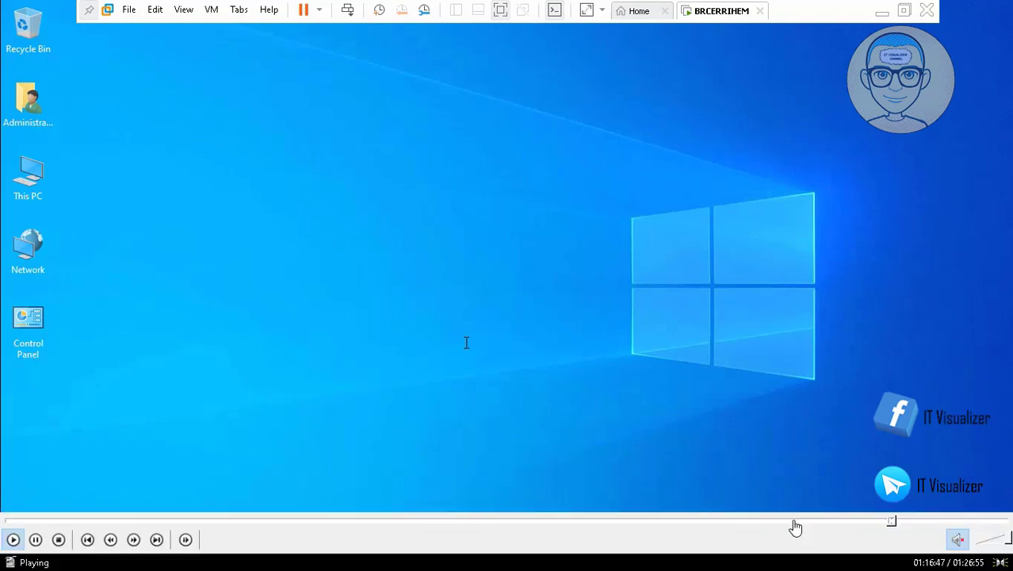
left_click(893, 521)
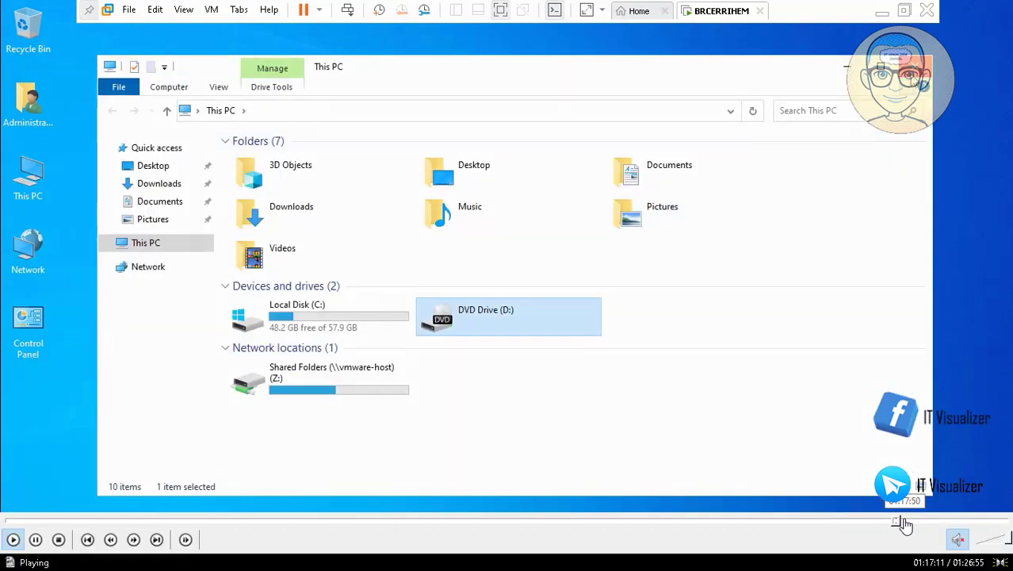
left_click(904, 521)
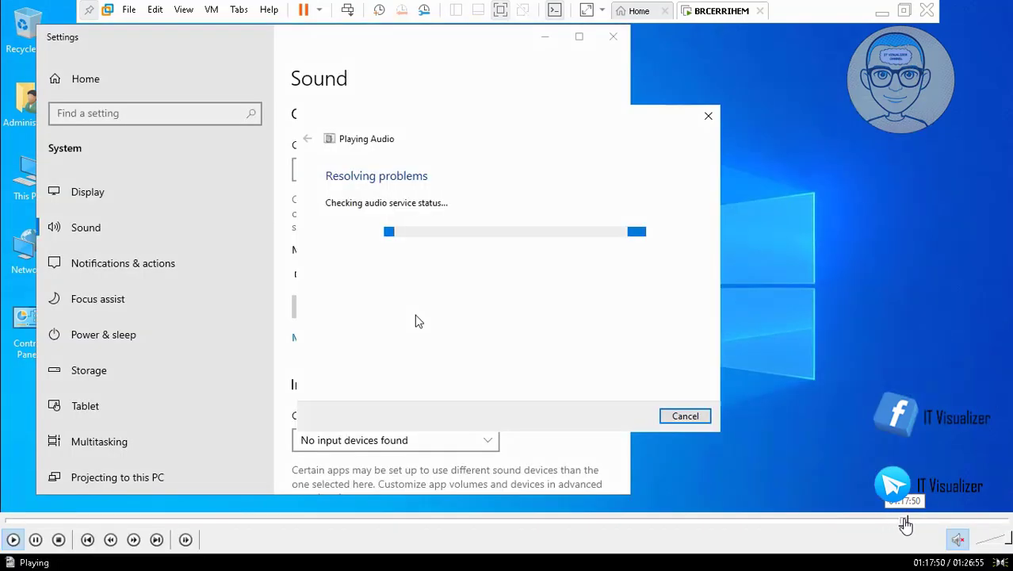
left_click(902, 522)
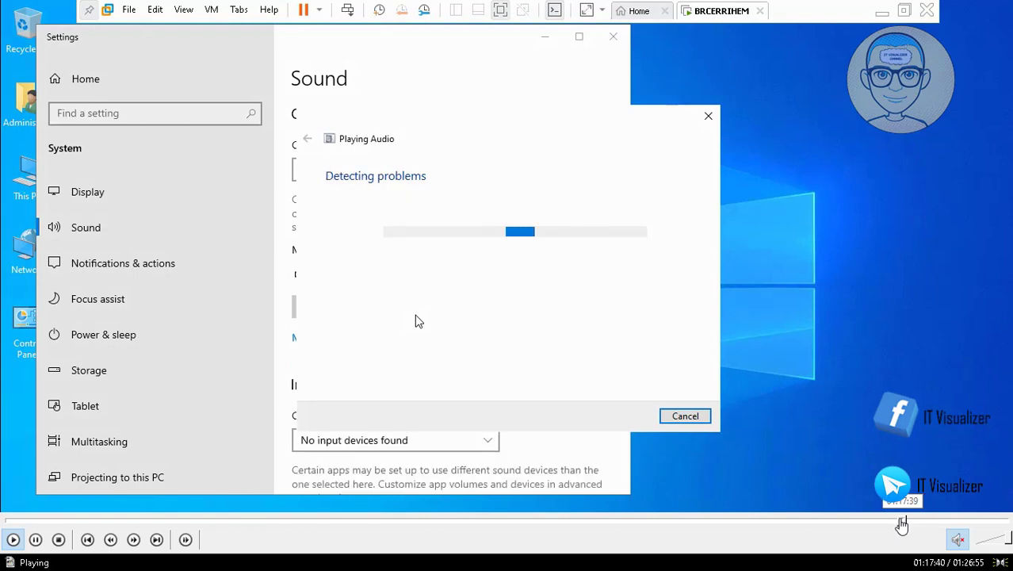
left_click(901, 522)
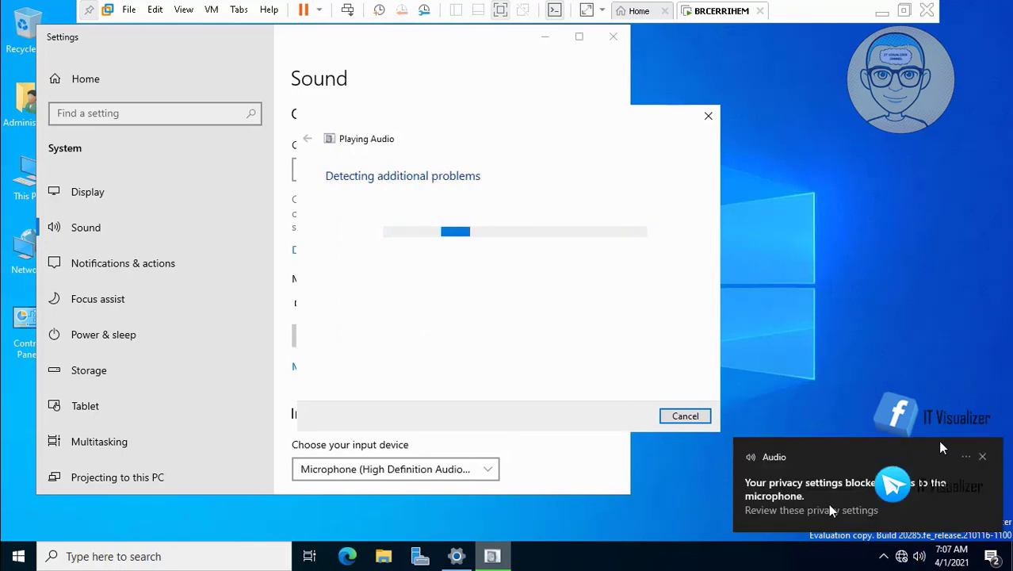
Step: Pause and minimize Video02.mp4, then view the host computer's system properties and close them
double_click(366, 281)
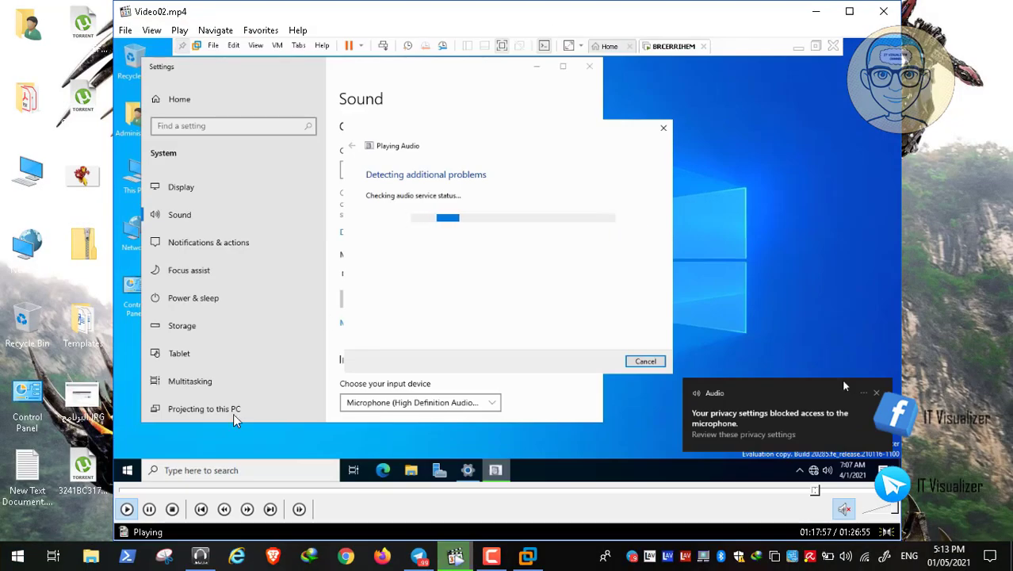
left_click(150, 510)
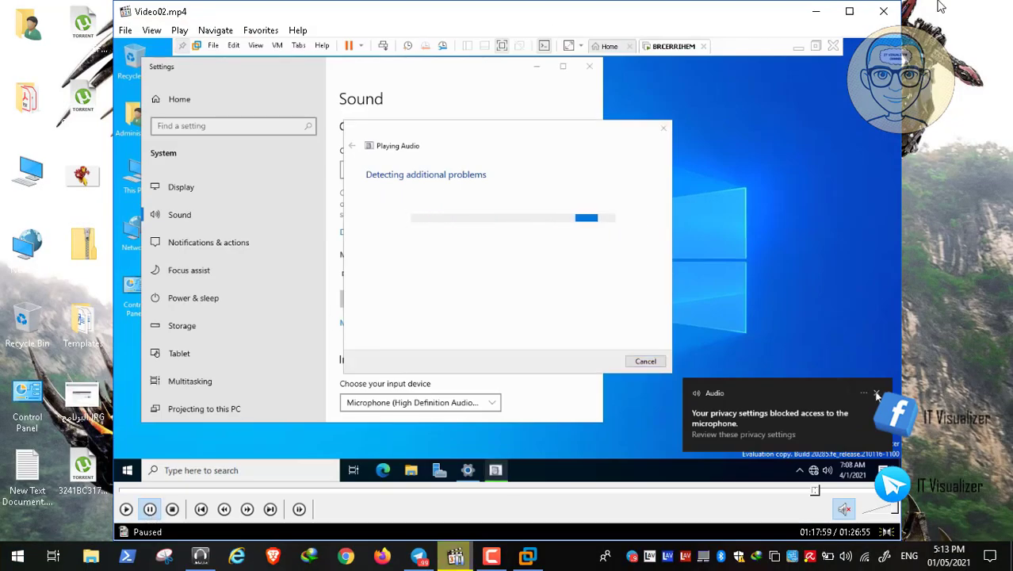
left_click(828, 12)
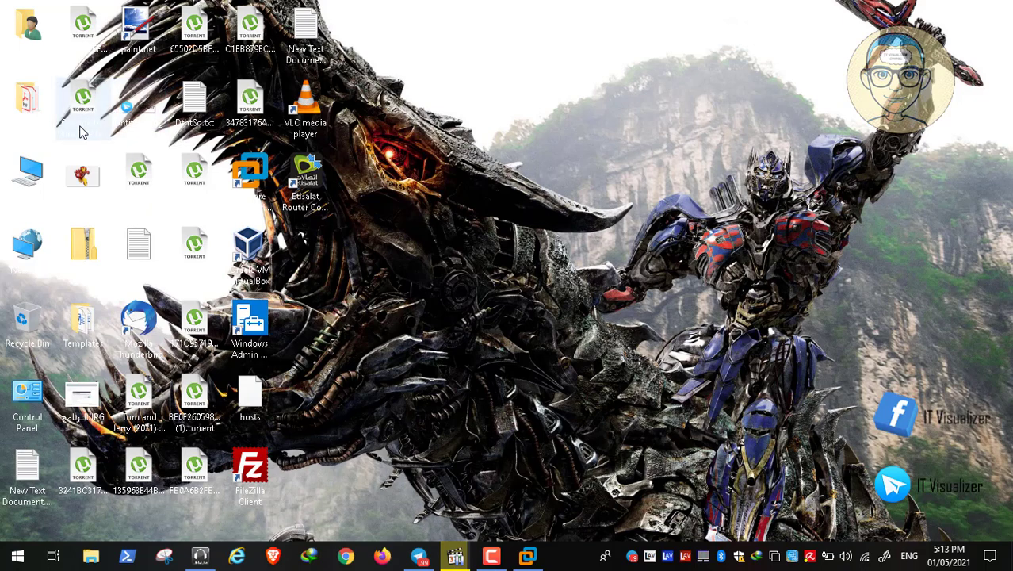
right_click(34, 173)
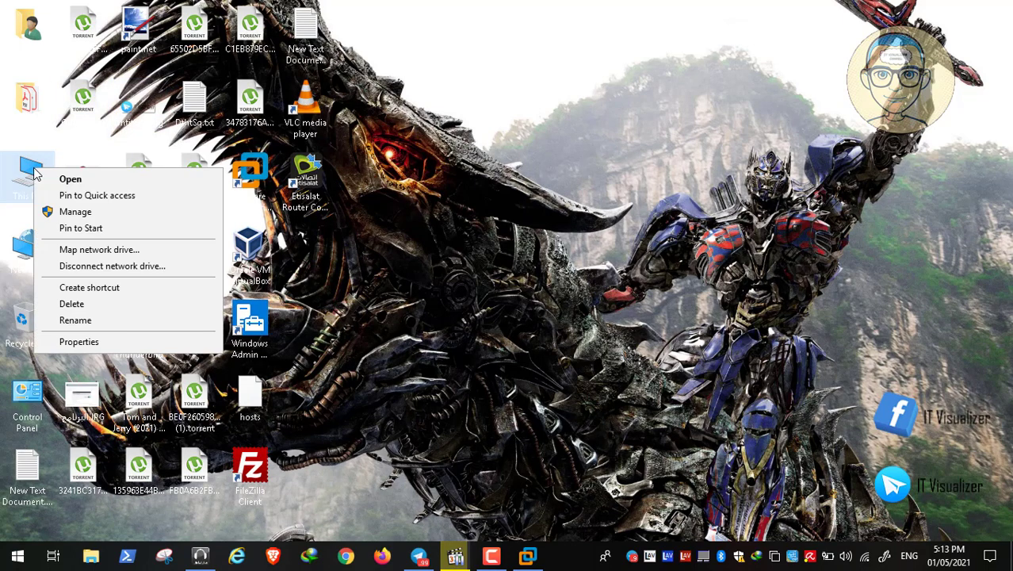
left_click(119, 342)
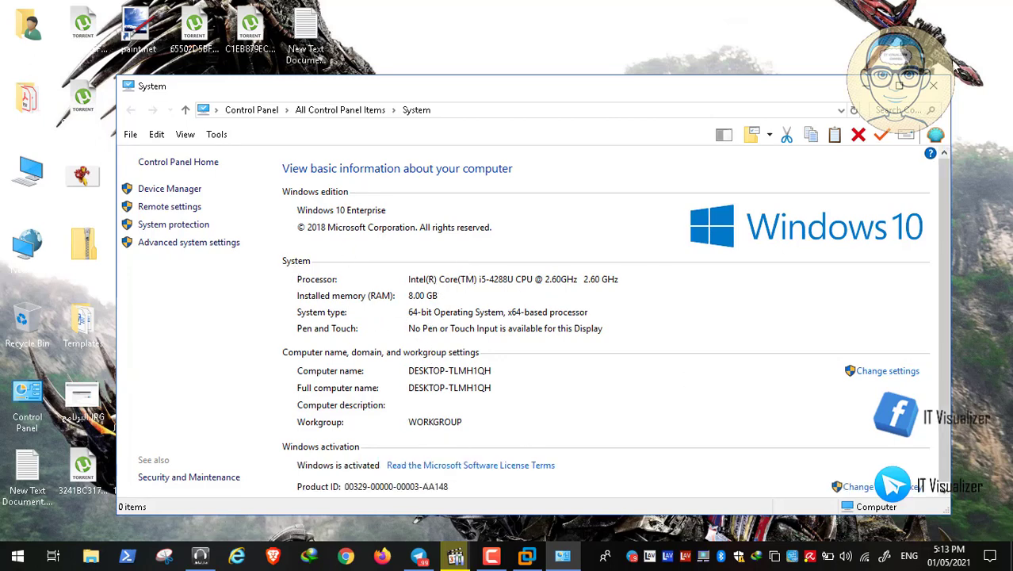
left_click(936, 87)
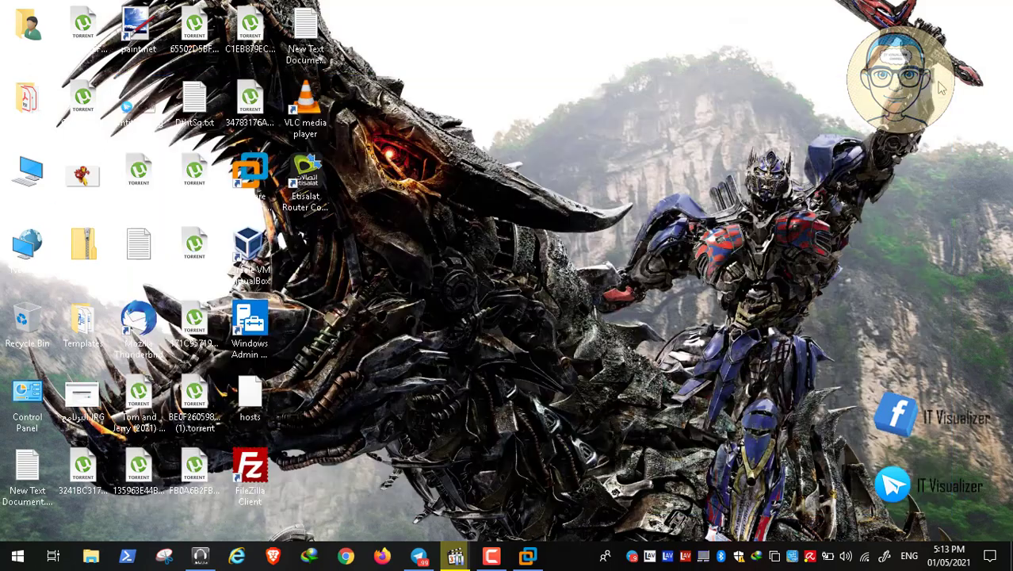
Step: View the virtual machine library in VMware Workstation, then switch back to Video02.mp4 in full screen and resume playback
left_click(527, 558)
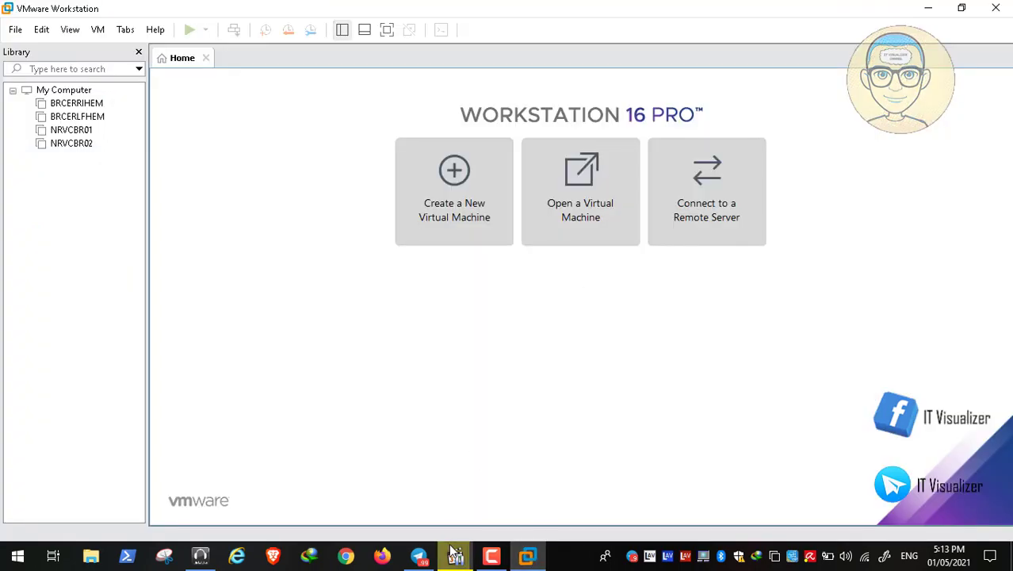
left_click(453, 550)
double_click(366, 161)
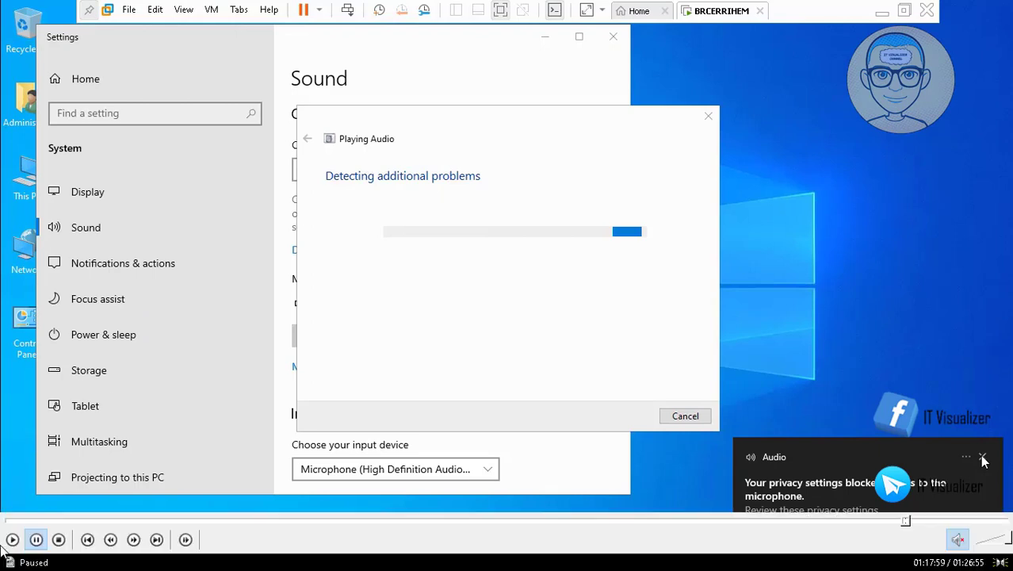
left_click(11, 541)
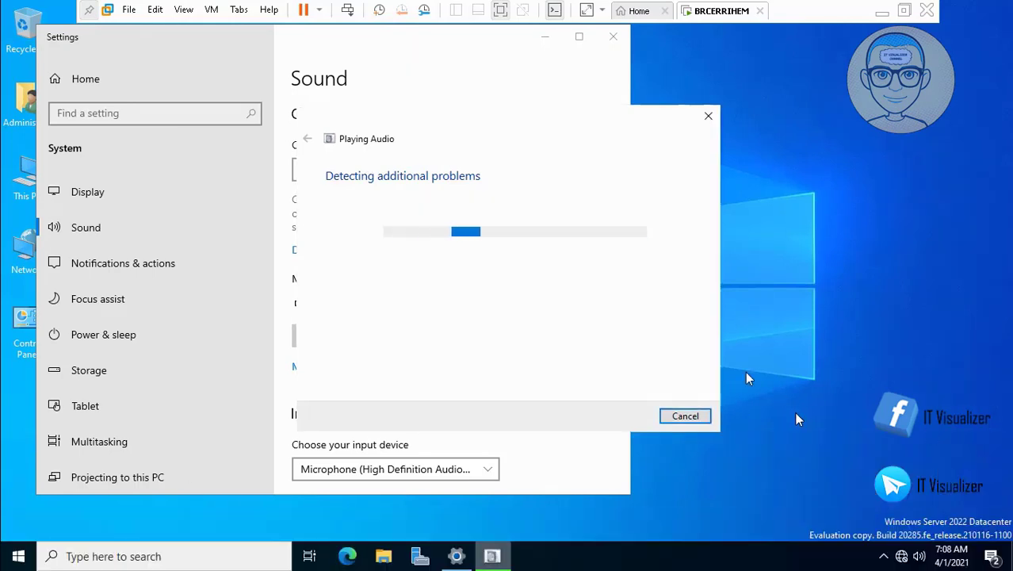
mouse_move(862, 529)
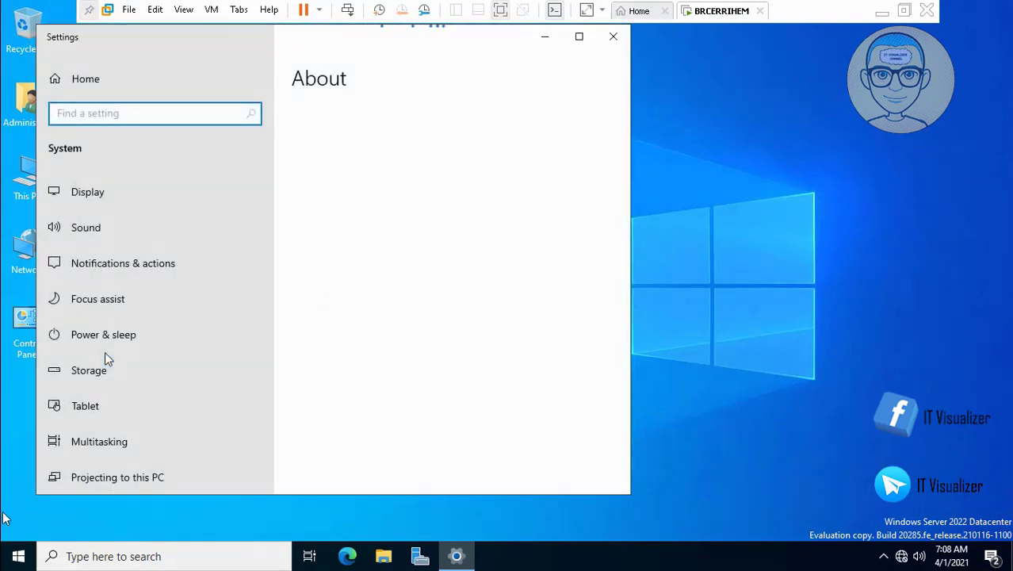
Step: Resume Video02.mp4 and skip forward past the server restart to the Windows Admin Center setup at about 01:21:11
mouse_move(5, 545)
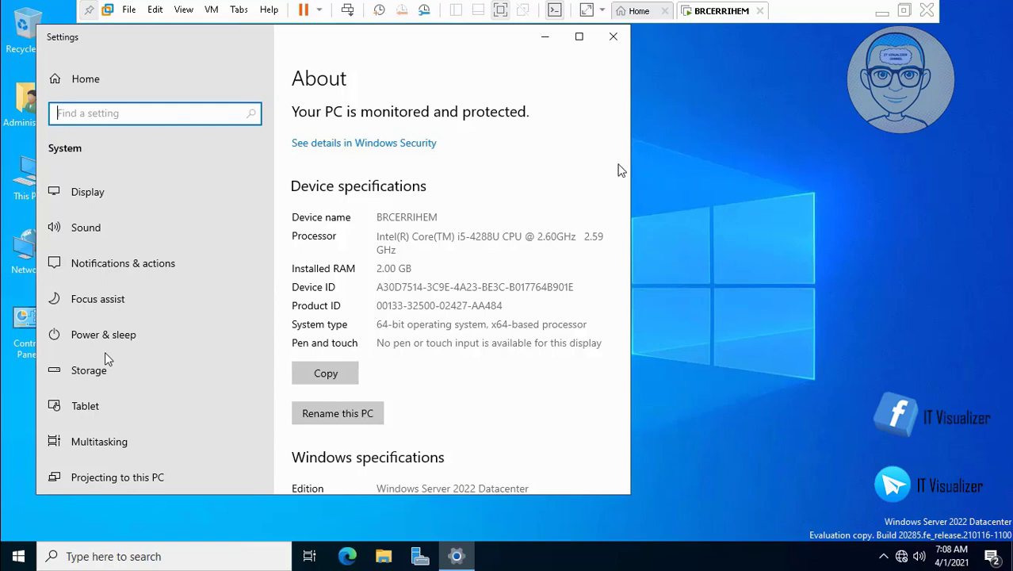
mouse_move(904, 544)
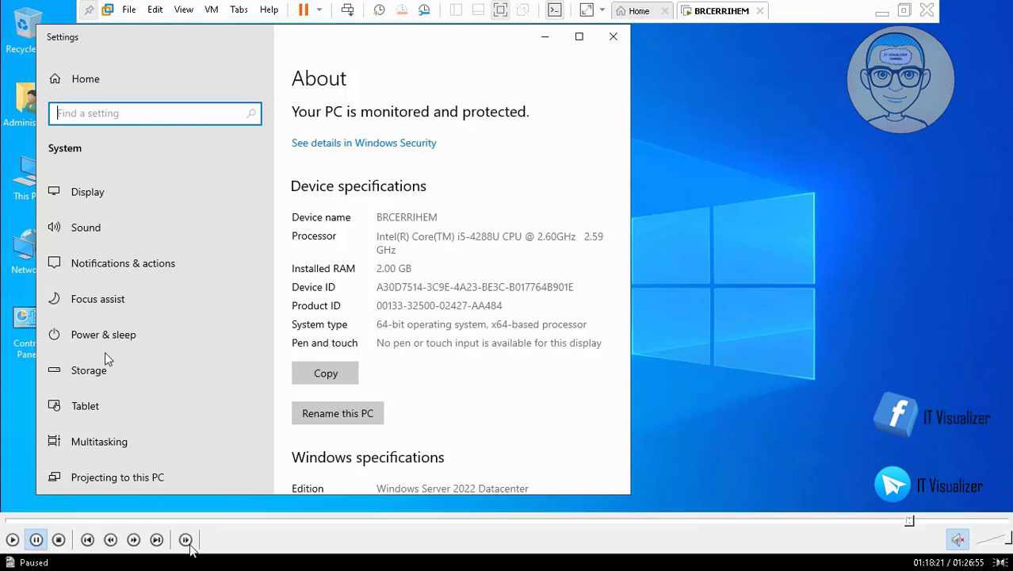
left_click(12, 540)
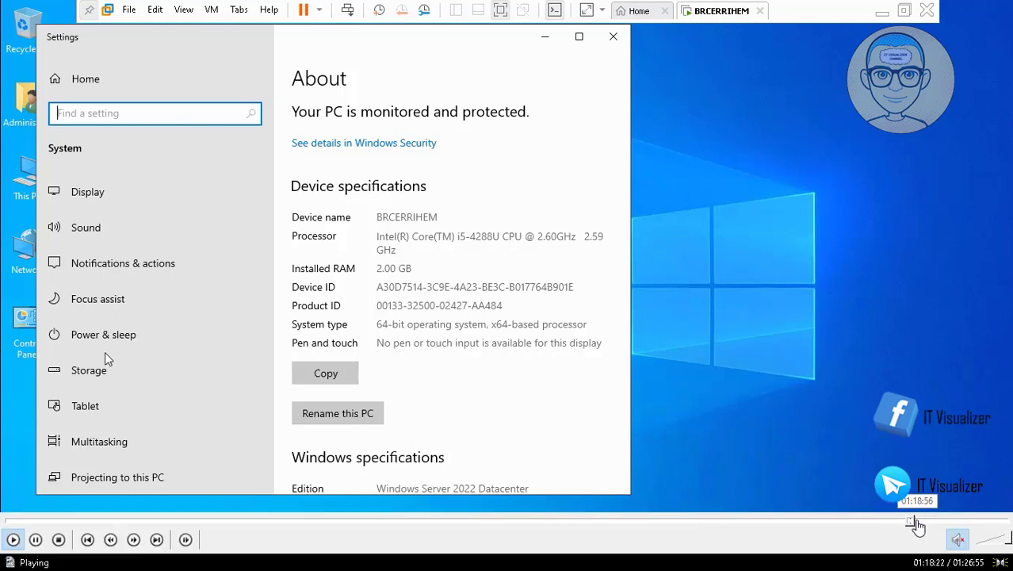
left_click(917, 520)
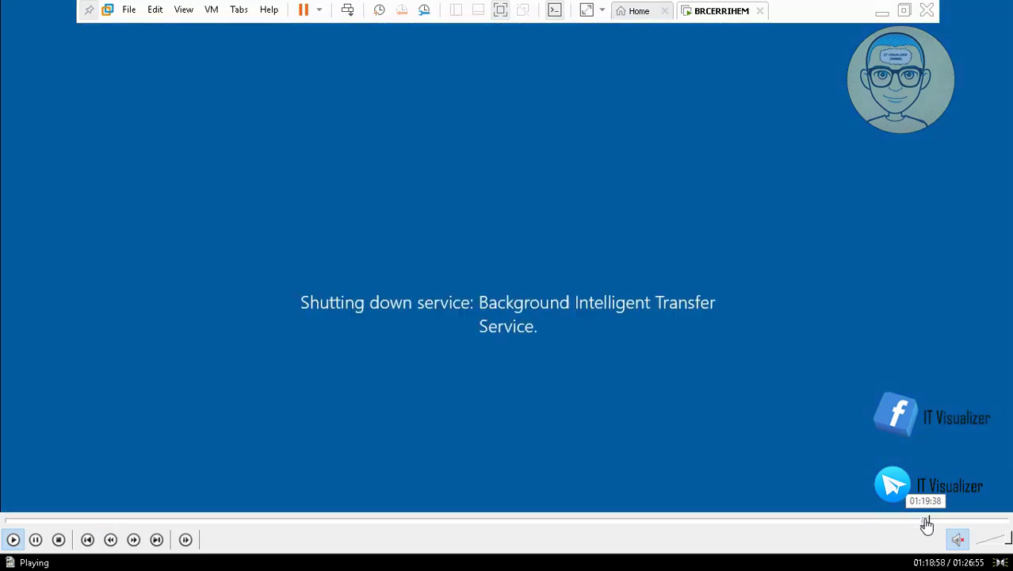
left_click(927, 522)
left_click(935, 522)
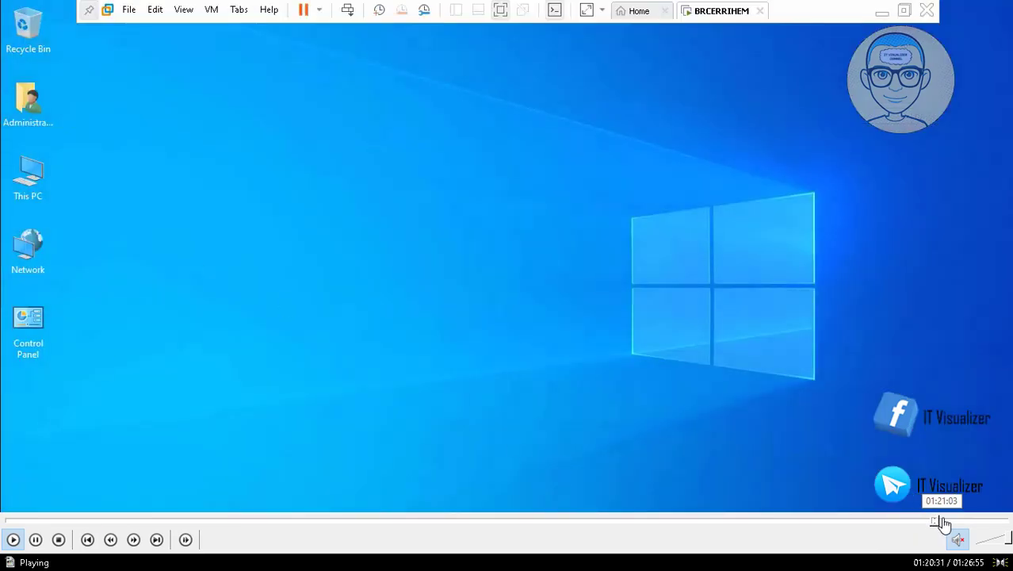
left_click(942, 522)
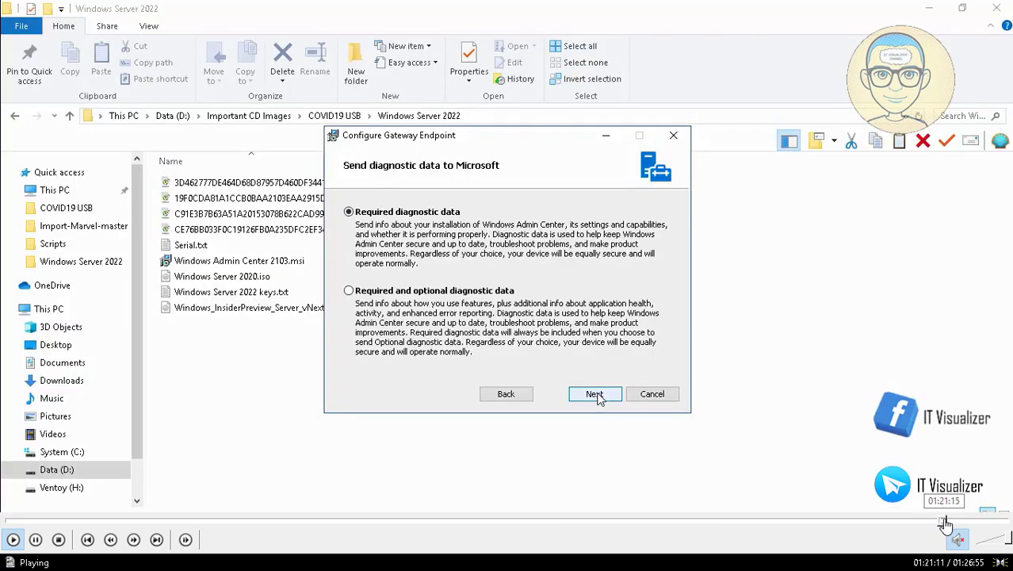
Step: Skip through the Windows Admin Center part of Video02.mp4 to the end of the recording at 01:26:55
left_click(961, 522)
left_click(977, 522)
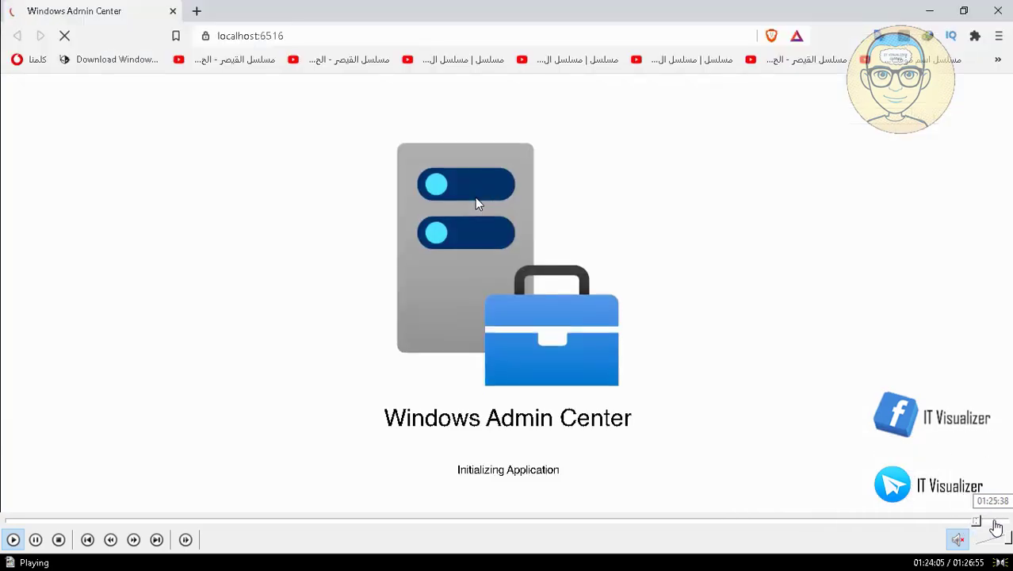
left_click(996, 522)
left_click(1003, 522)
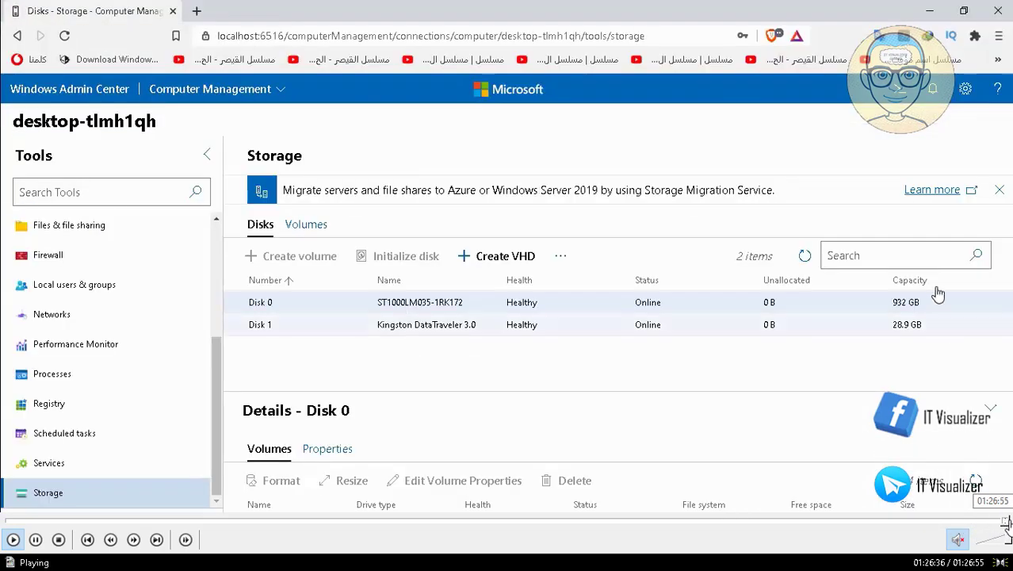
left_click(1005, 522)
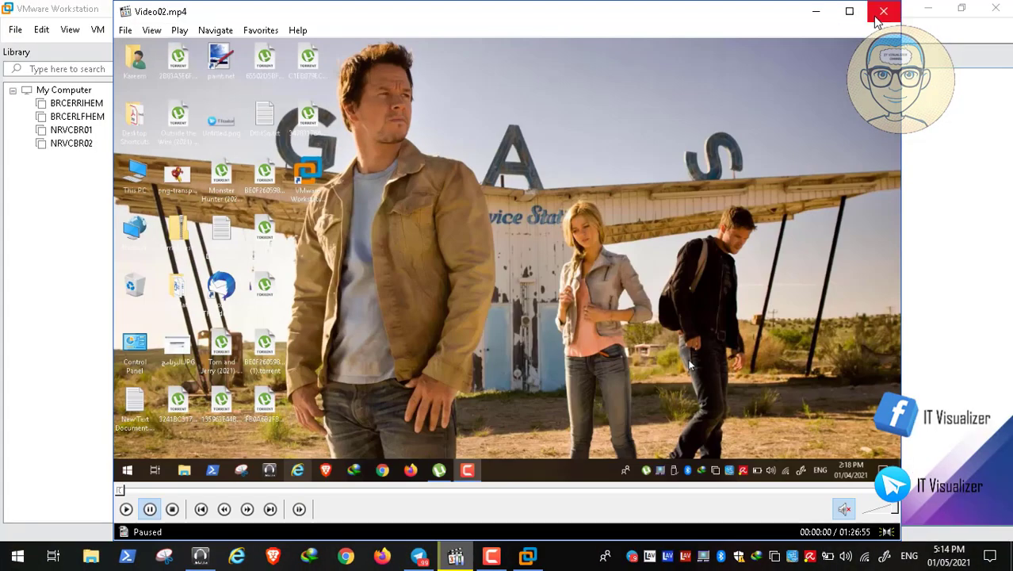
Step: Close the Video02.mp4 player and VMware Workstation to return to the host computer's desktop
left_click(873, 16)
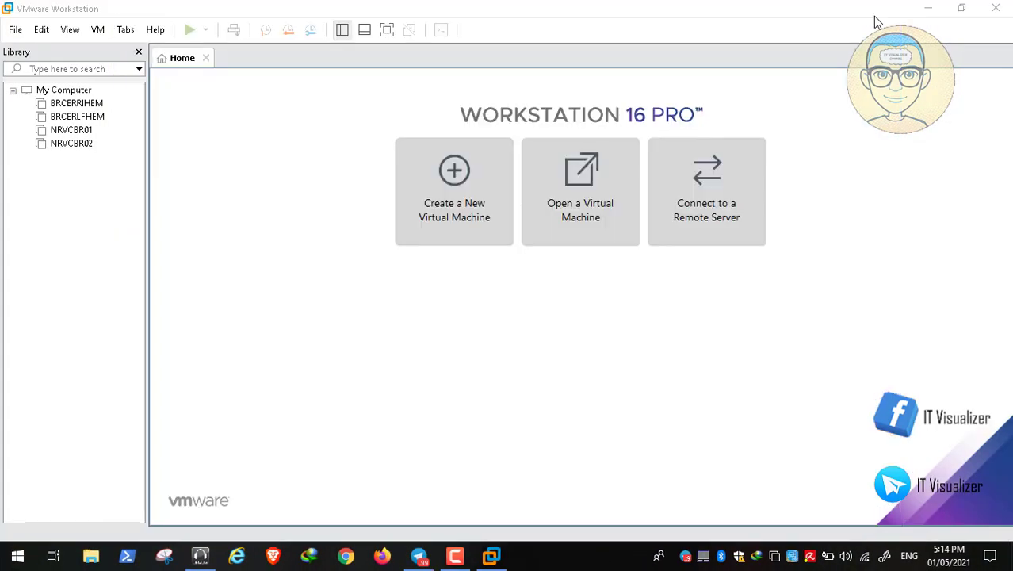
left_click(996, 9)
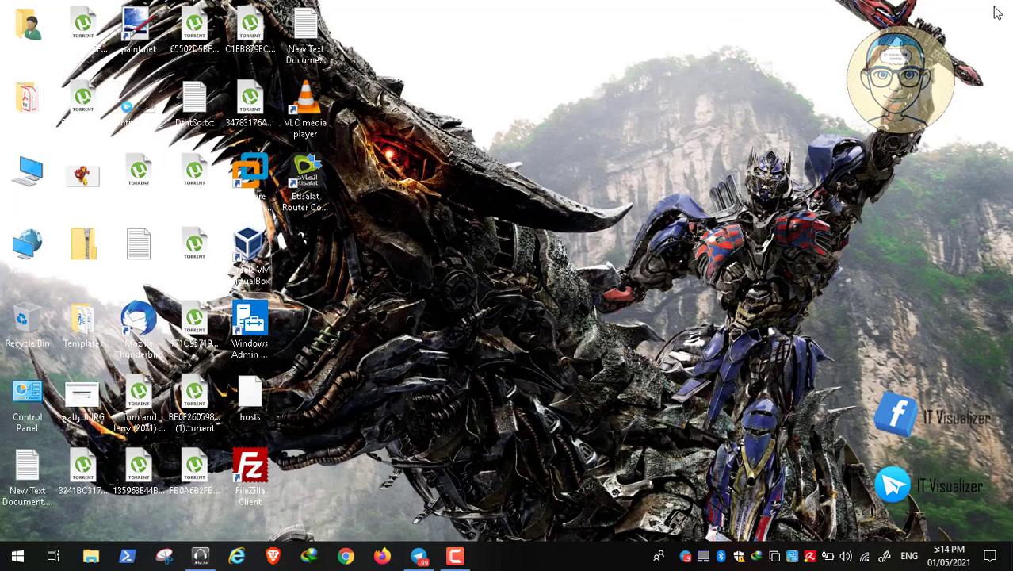